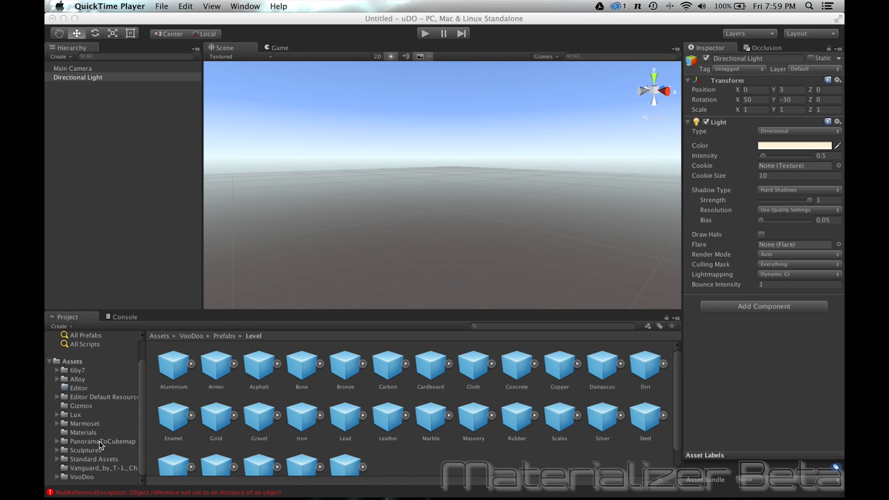
Open the VooDoo folder inside Assets and expand its subfolders in the project tree.
left_click(52, 364)
left_click(50, 362)
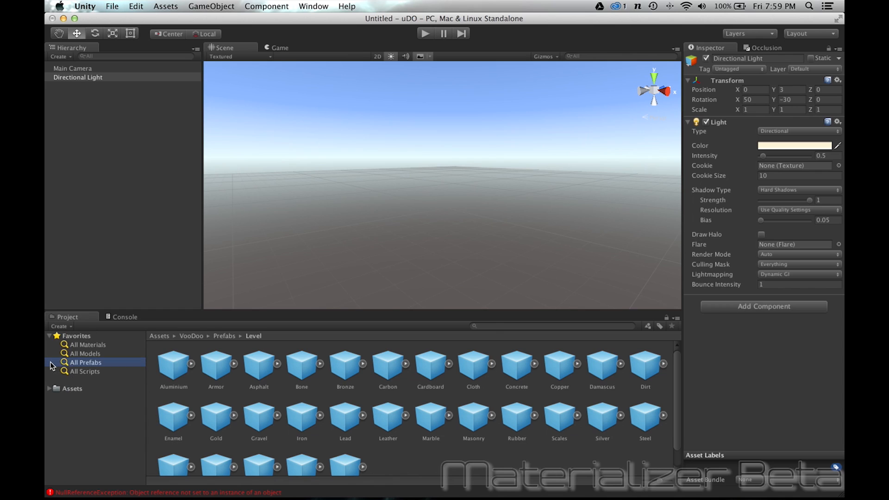
left_click(47, 362)
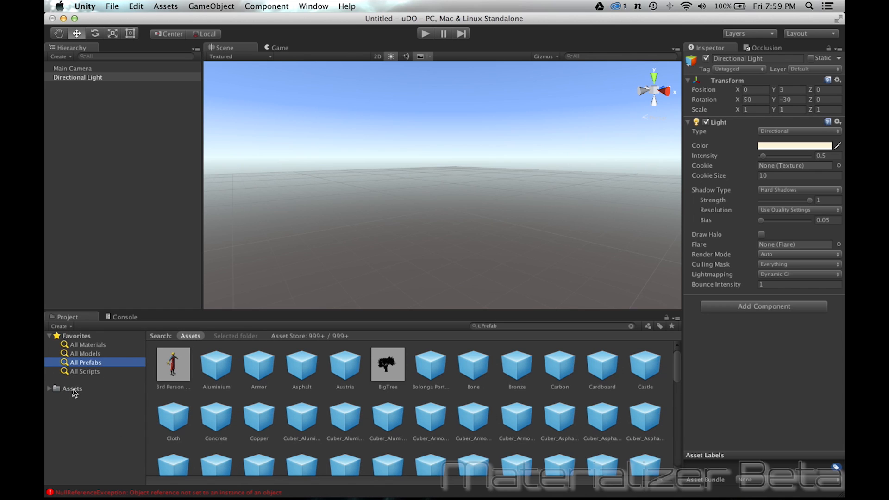
left_click(73, 389)
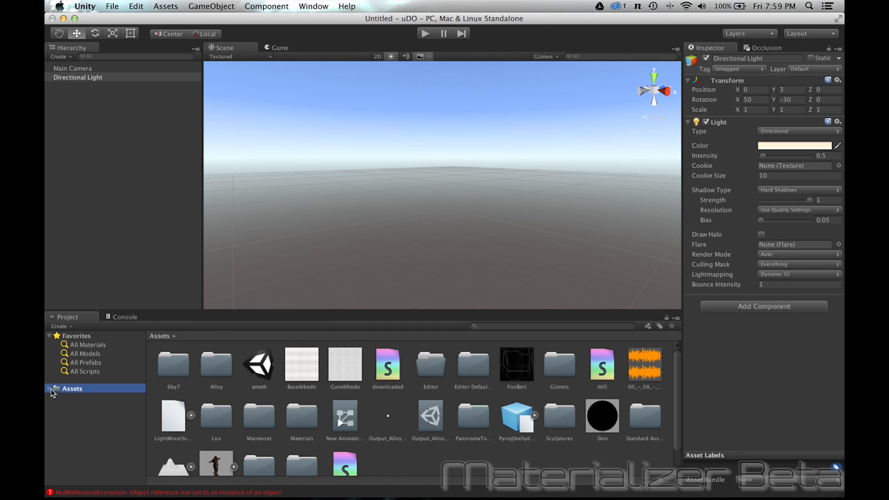
left_click(50, 389)
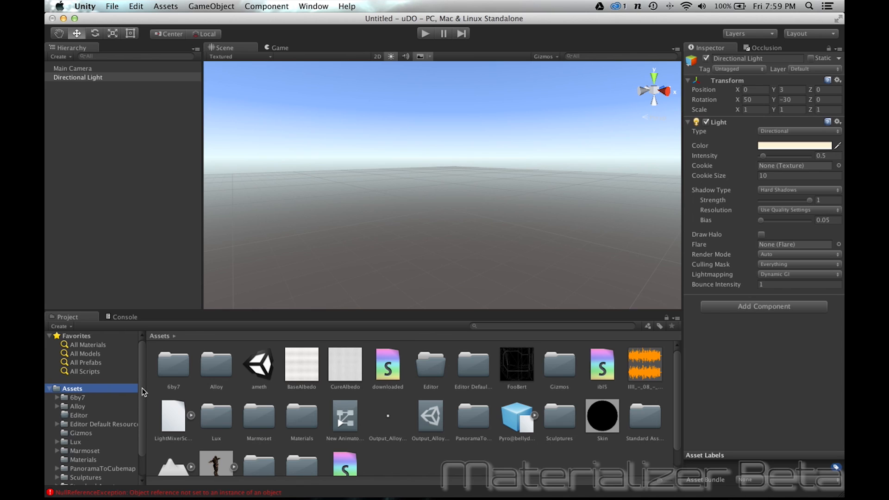
scroll(139, 430, "down", 3)
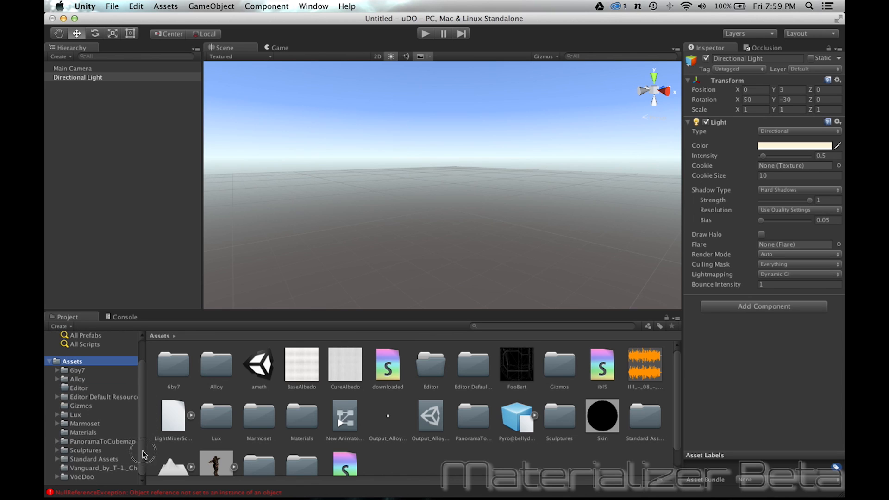
left_click(87, 477)
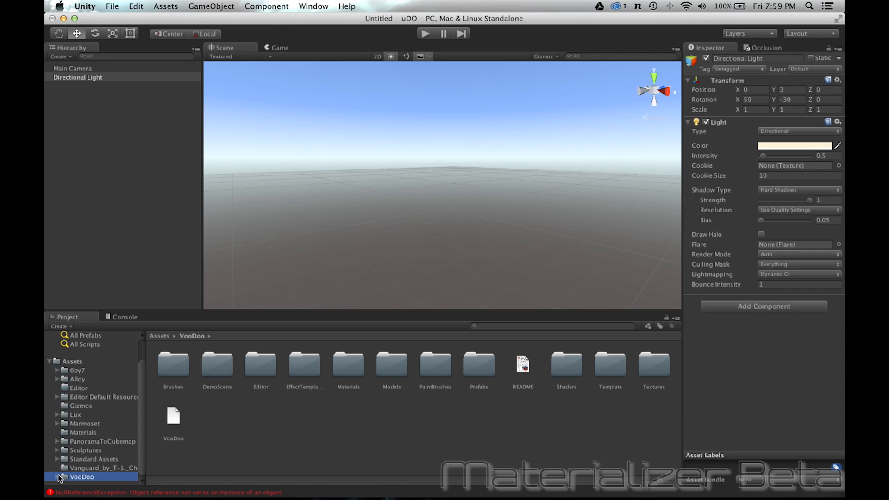
key("Right")
left_click_drag(143, 399, 142, 473)
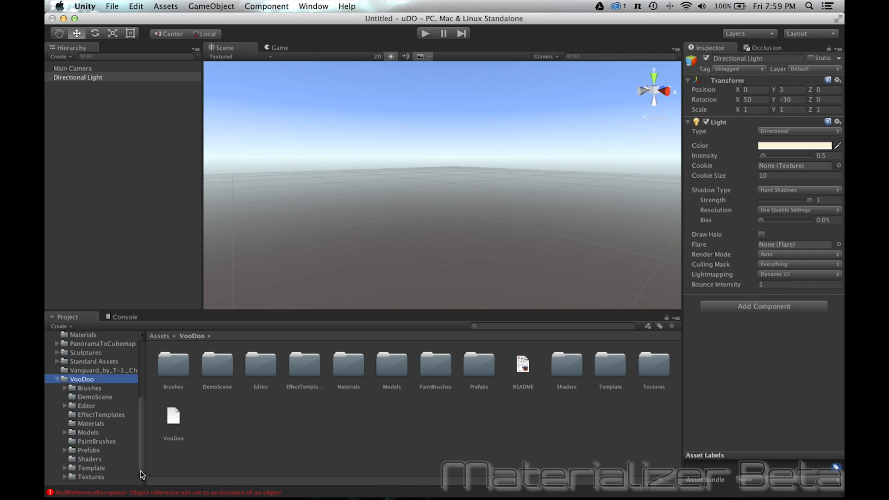
Inspect the Armor_1, Armor_2 and Armor_3 textures in VooDoo's Brushes/Armor folder and collapse the Brushes folder.
left_click(89, 387)
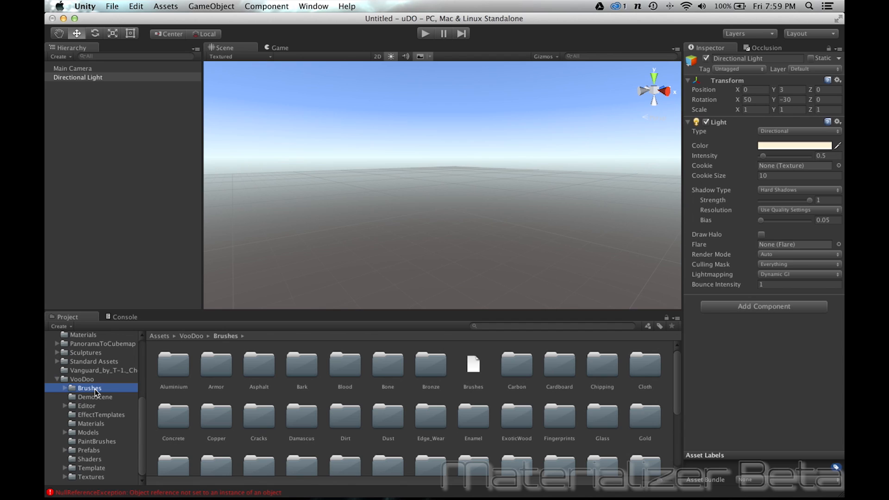
left_click(65, 388)
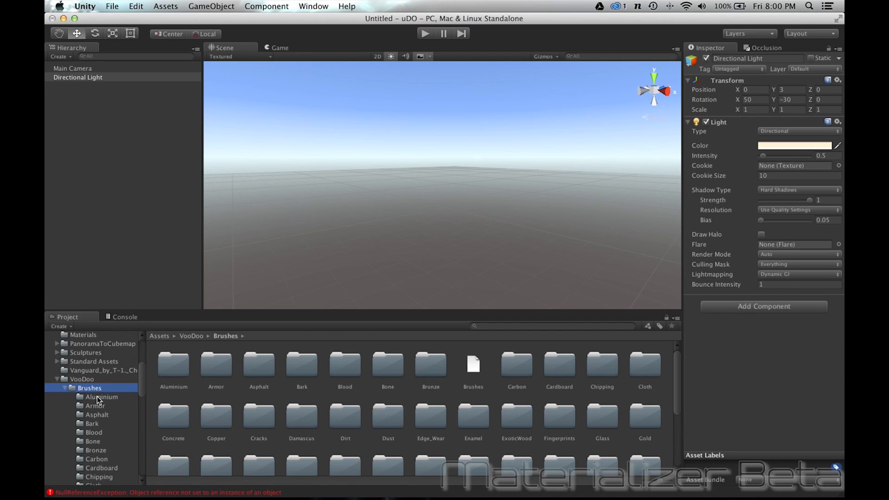
left_click(98, 407)
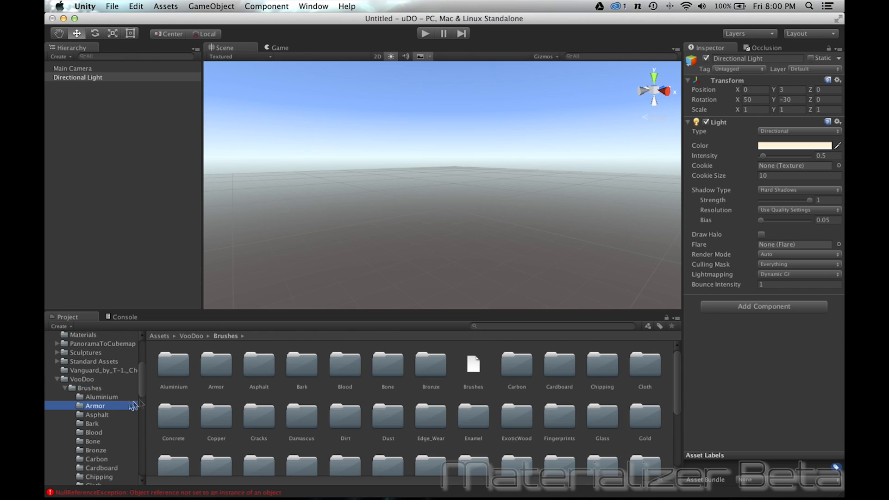
left_click(177, 370)
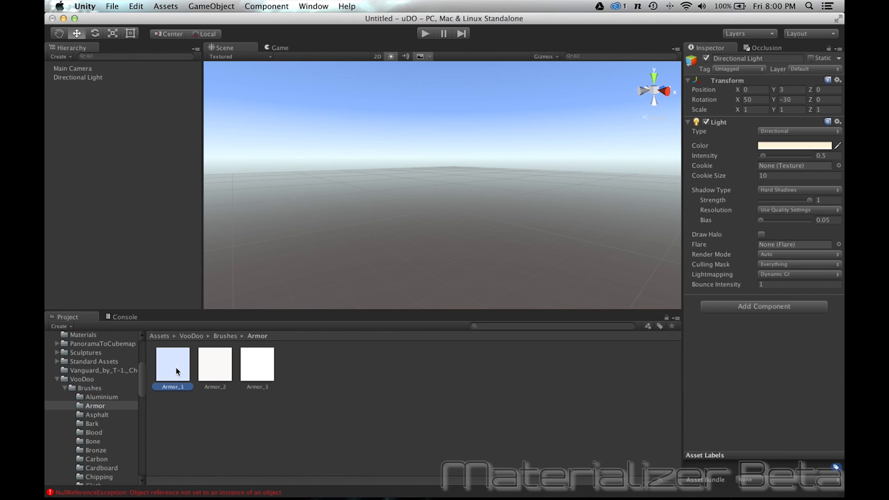
left_click(224, 365)
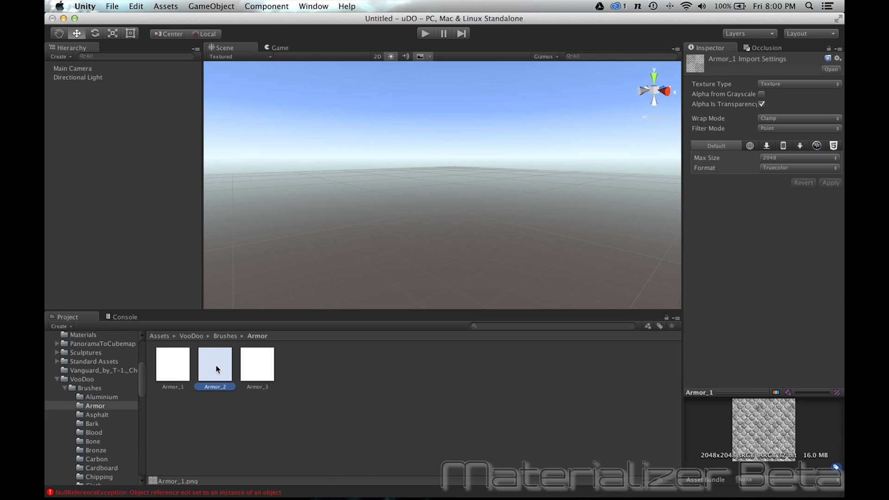
left_click(252, 364)
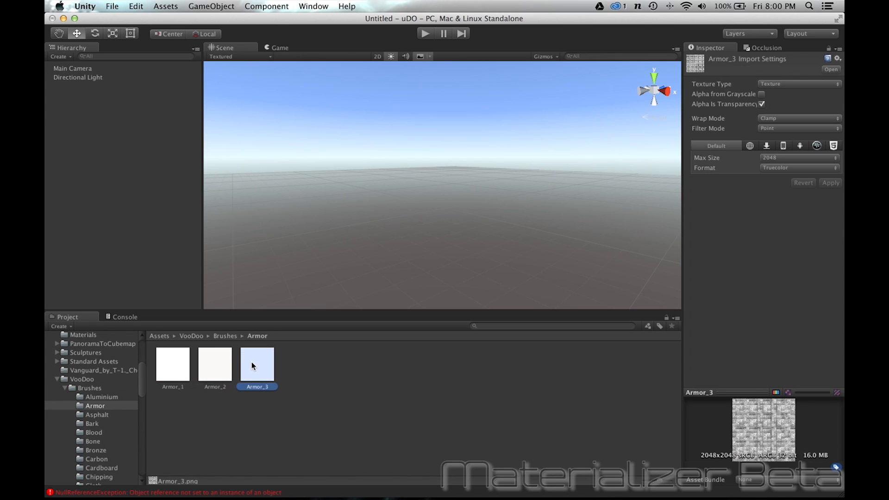
left_click(65, 390)
left_click(65, 389)
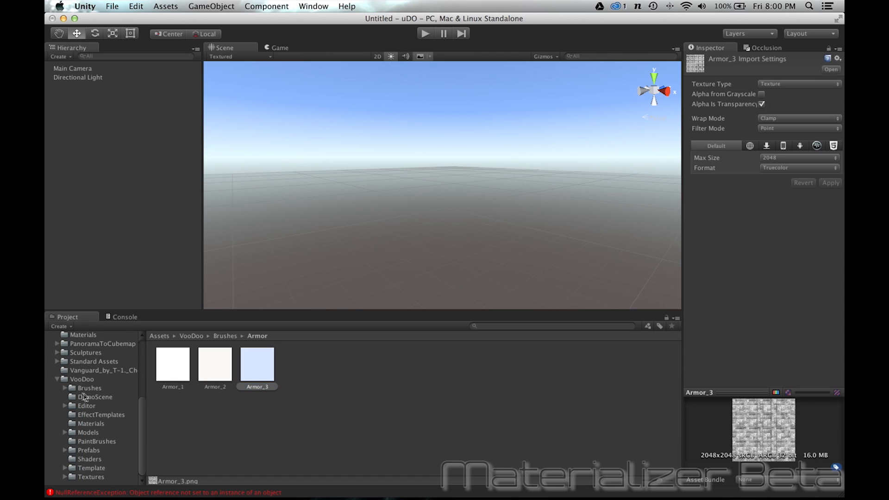
Examine the contents of VooDoo's DemoScene and Editor folders.
left_click(99, 397)
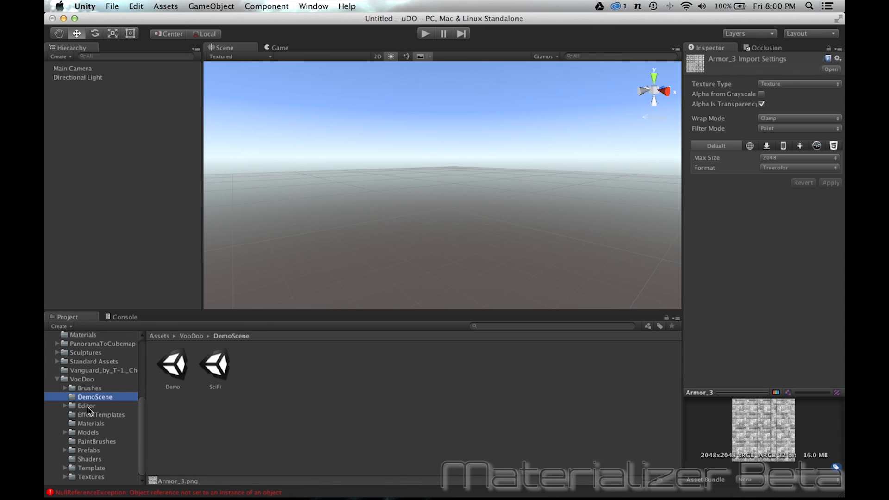
left_click(88, 407)
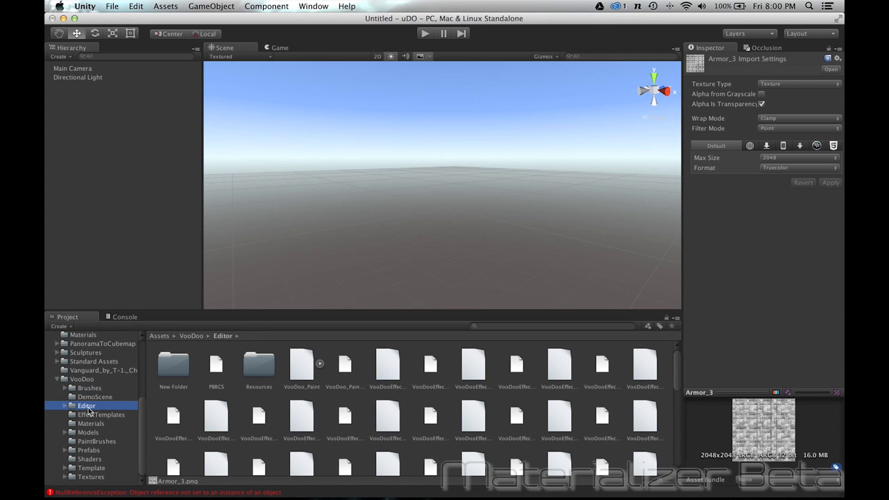
left_click(65, 406)
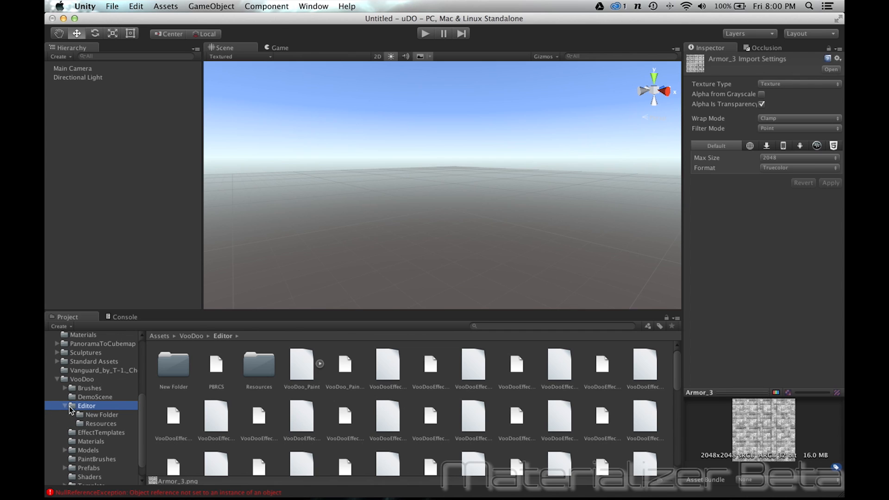
left_click(366, 405)
scroll(366, 401, "down", 2)
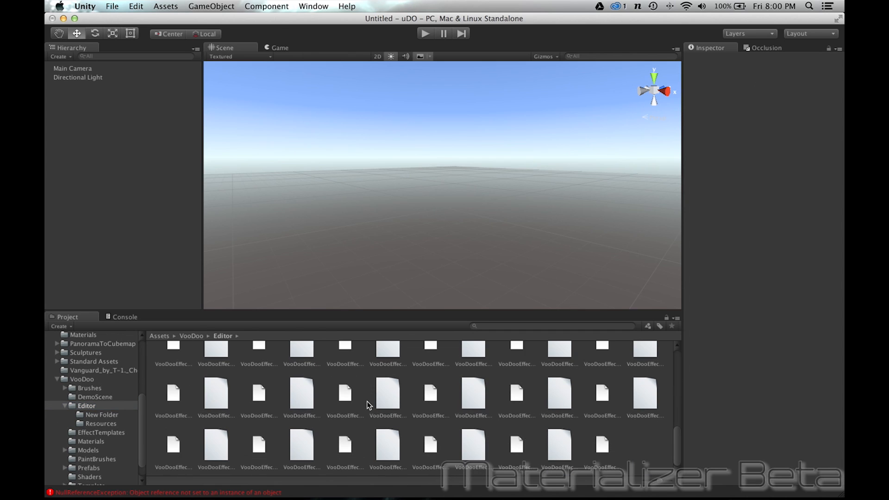
scroll(367, 401, "up", 2)
Collapse the Editor folder in the project tree and return to the VooDoo subfolders.
scroll(66, 410, "up", 10)
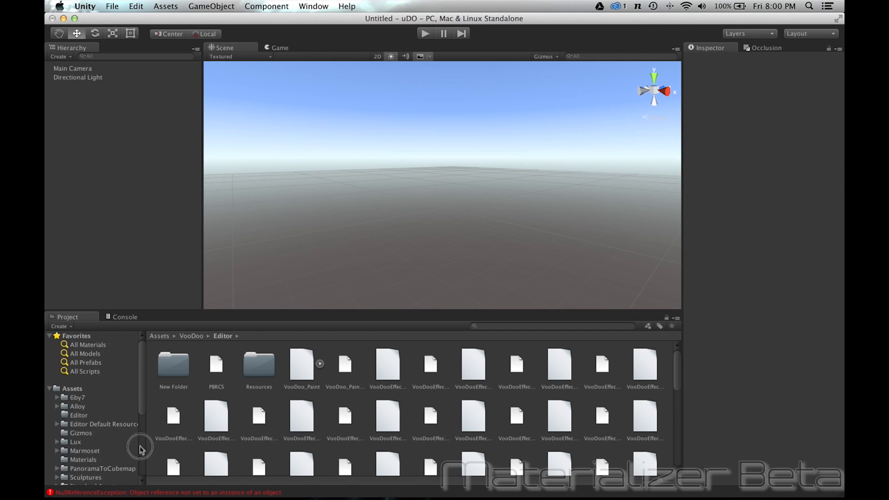
scroll(140, 395, "down", 10)
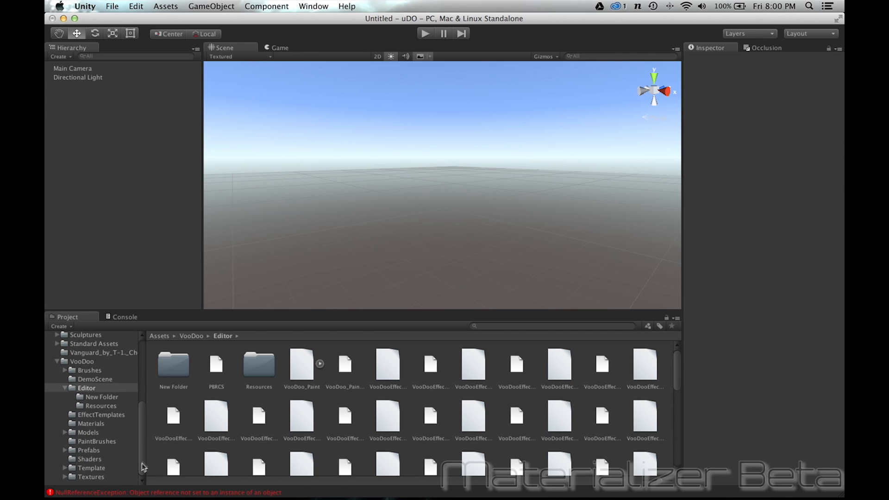
scroll(66, 388, "up", 10)
left_click(66, 390)
left_click(141, 447)
left_click_drag(141, 447, 142, 469)
left_click(66, 389)
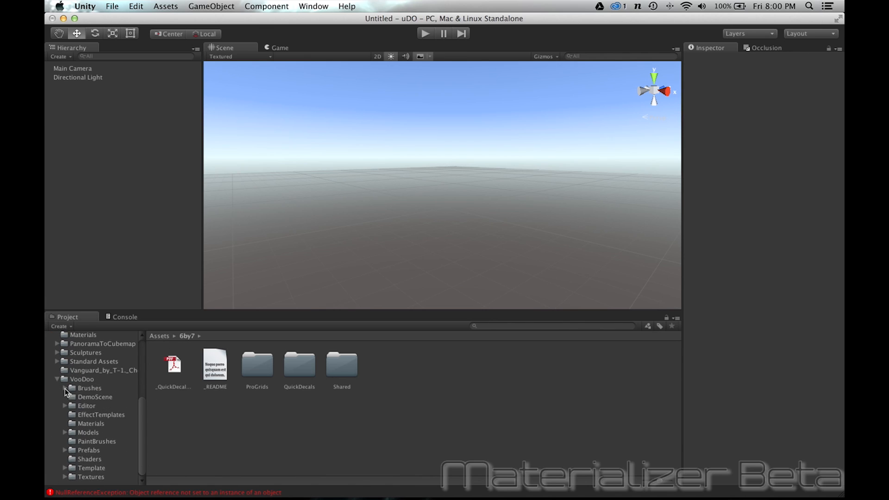
Look into VooDoo's Materials folder and open the Cuber_Aluminium_2 folder under Prefabs/Materials.
left_click(94, 424)
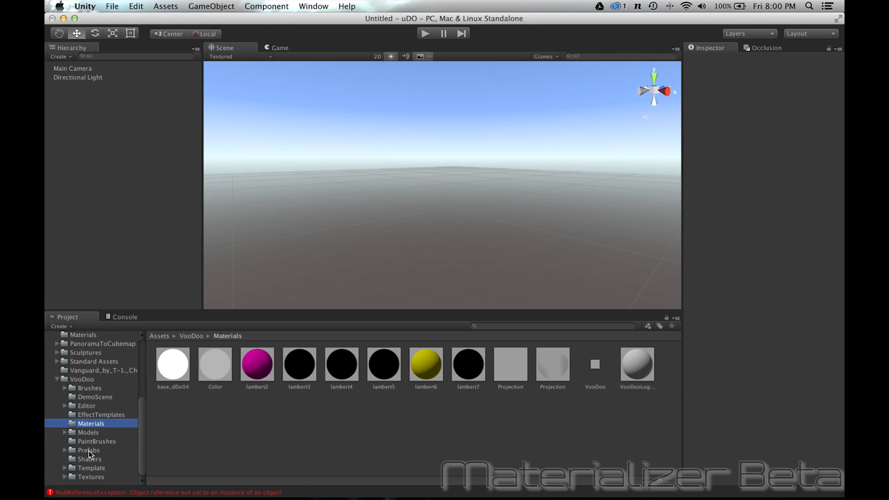
left_click(89, 451)
left_click(64, 450)
scroll(139, 453, "down", 3)
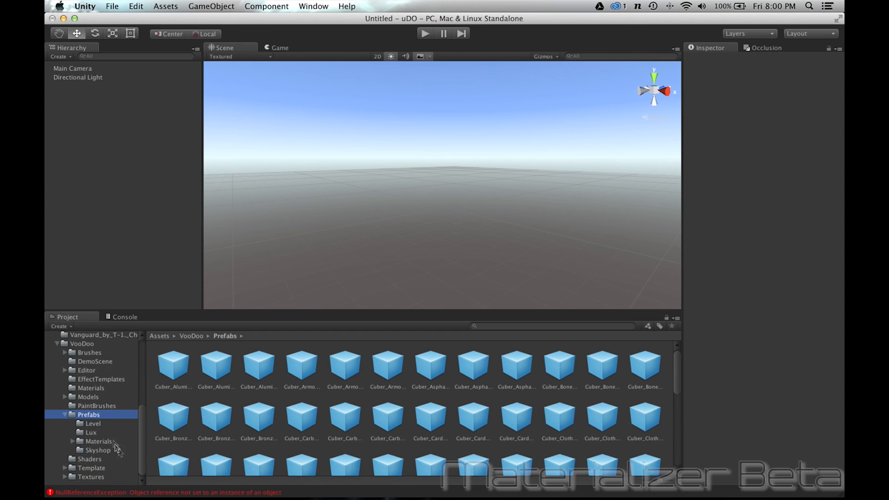
left_click(106, 444)
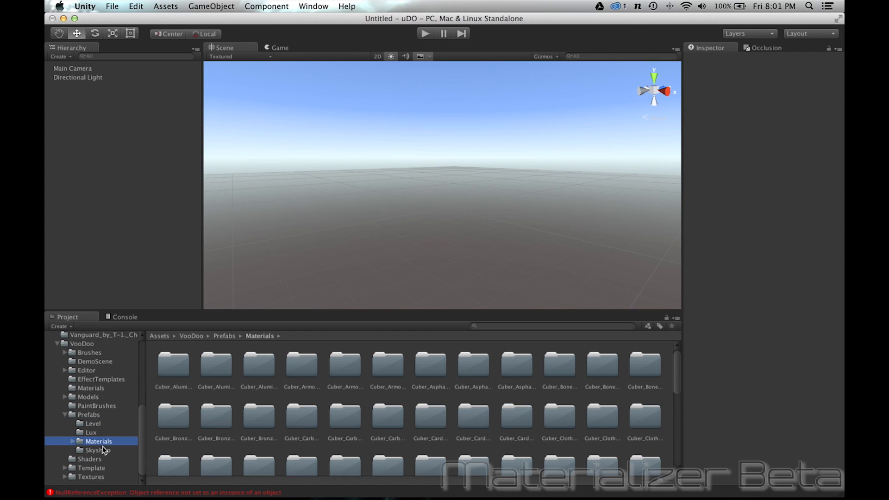
left_click(72, 441)
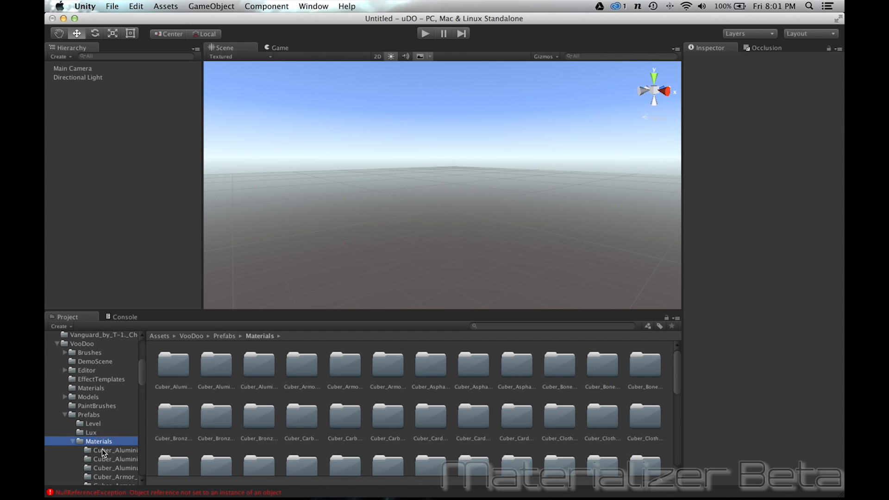
left_click(118, 451)
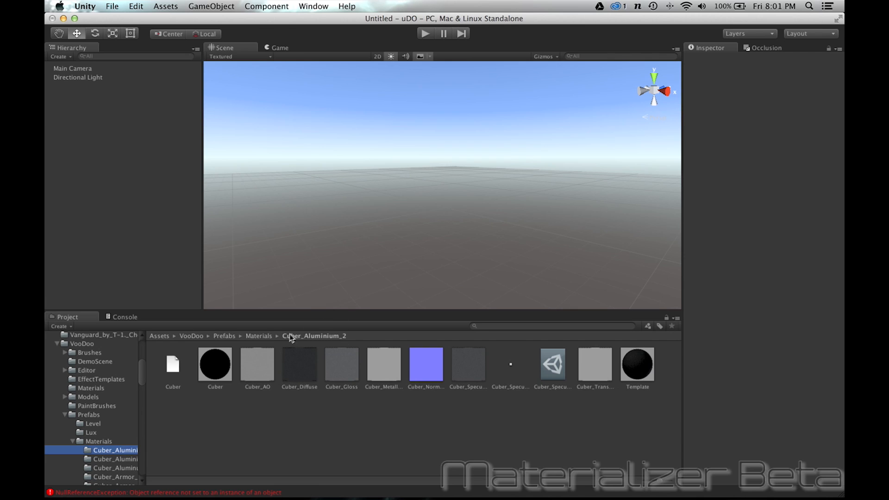
Create a 3D Sphere object in the scene.
left_click(215, 9)
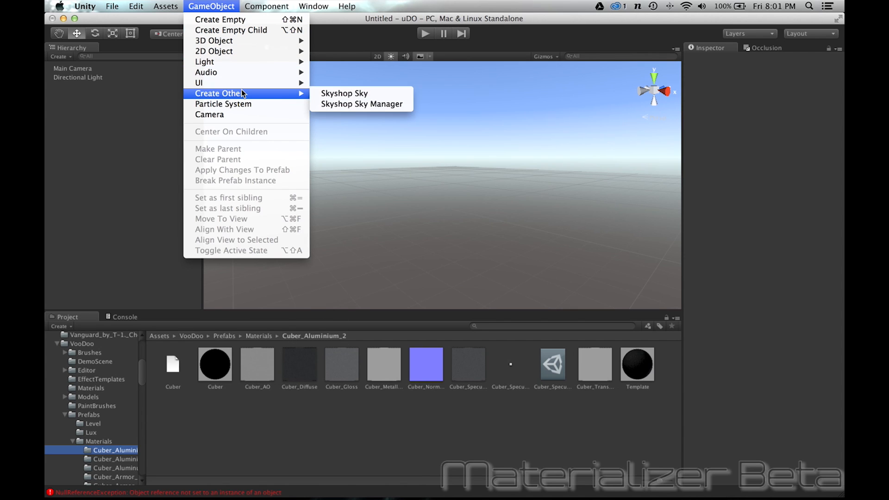
mouse_move(238, 65)
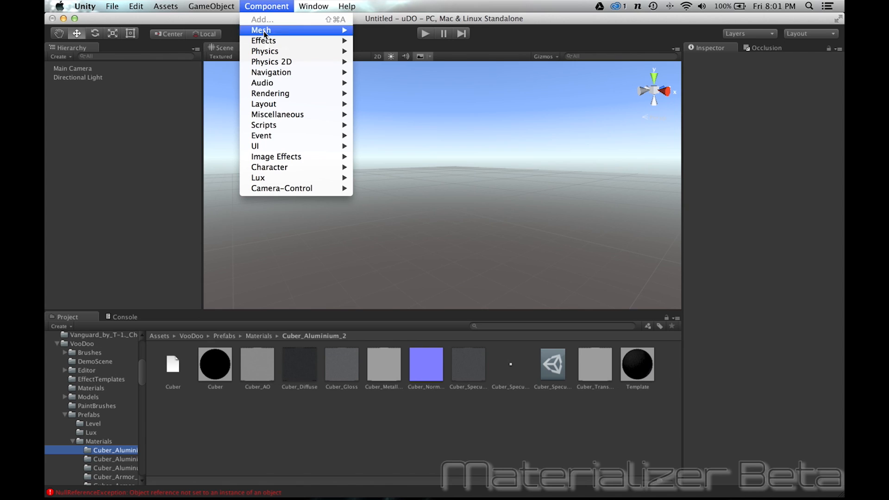
mouse_move(176, 8)
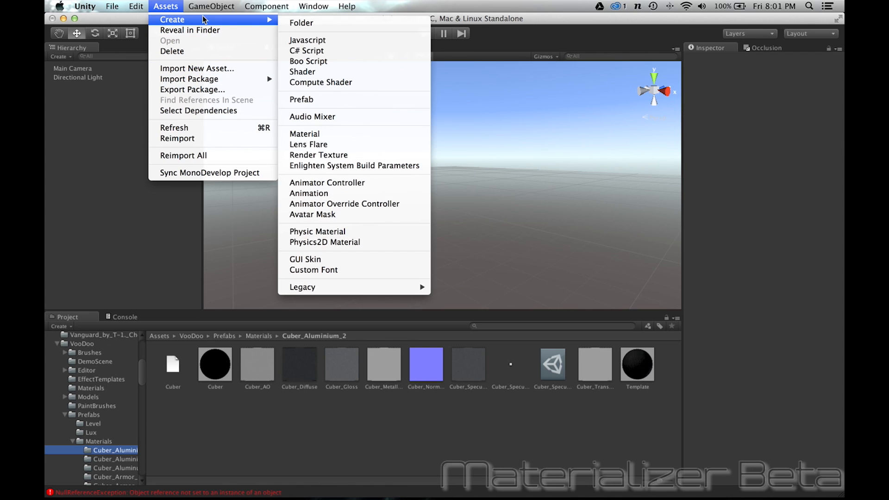
mouse_move(224, 8)
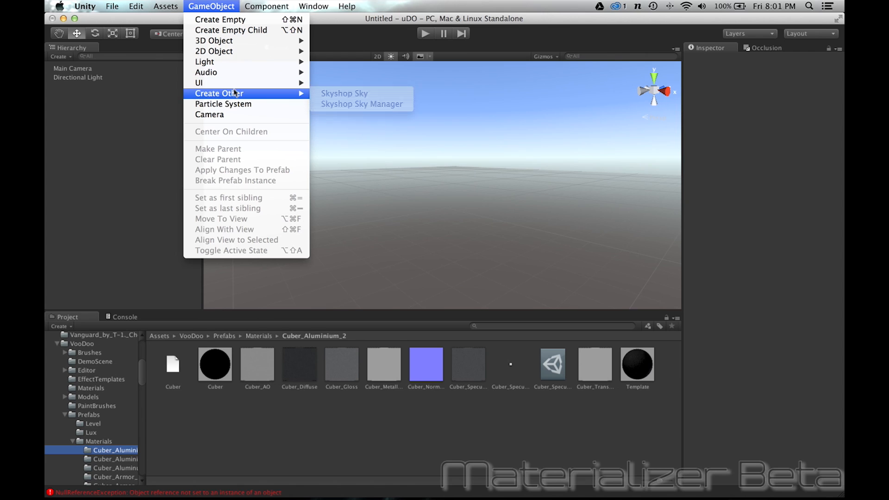
mouse_move(238, 47)
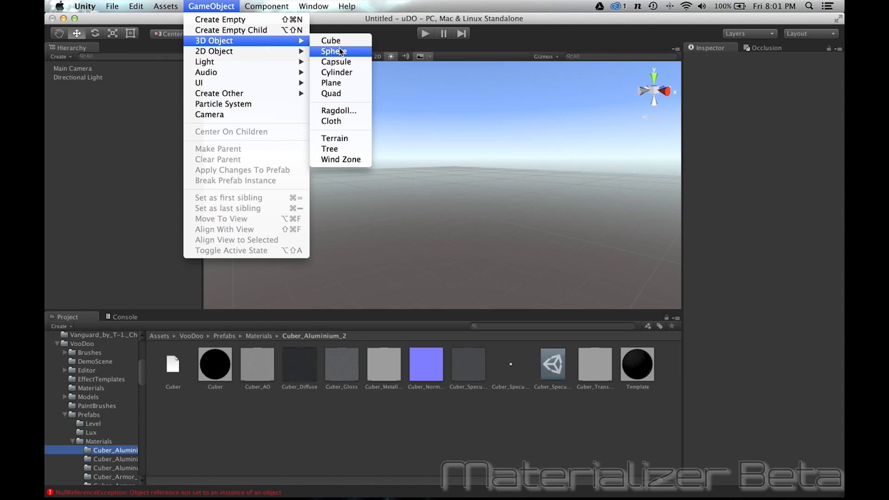
left_click(340, 50)
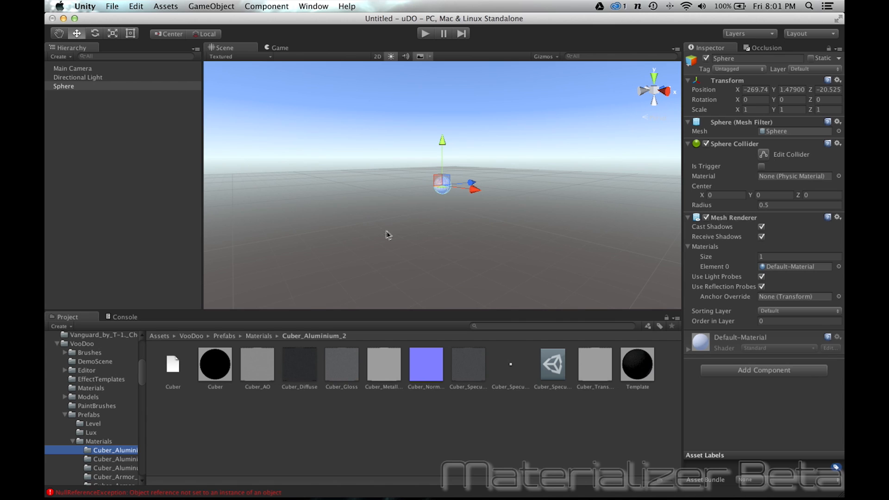
Frame the sphere in the Scene view and apply the Cuber material from the Cuber_Aluminium_2 folder to it.
key("f")
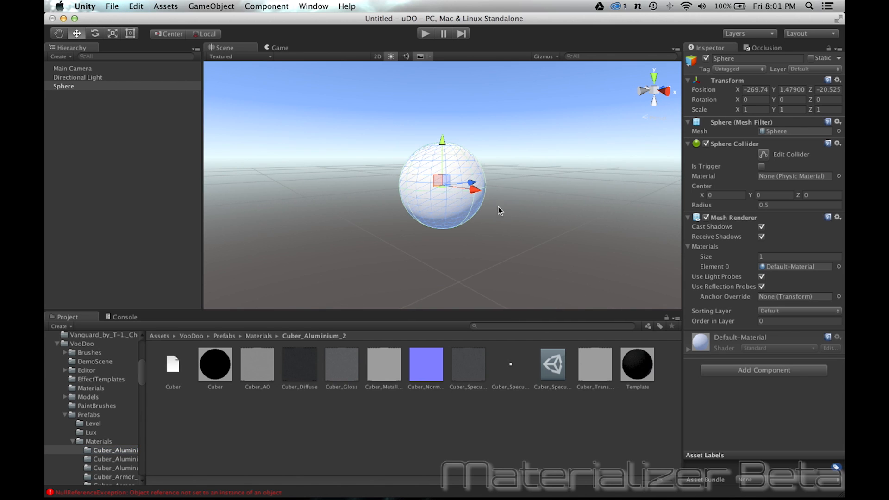
scroll(483, 251, "up", 3)
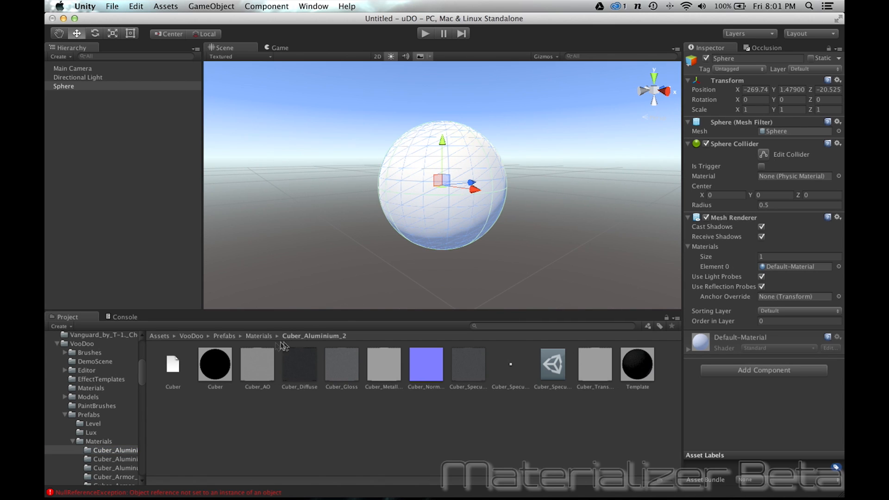
left_click_drag(220, 369, 442, 208)
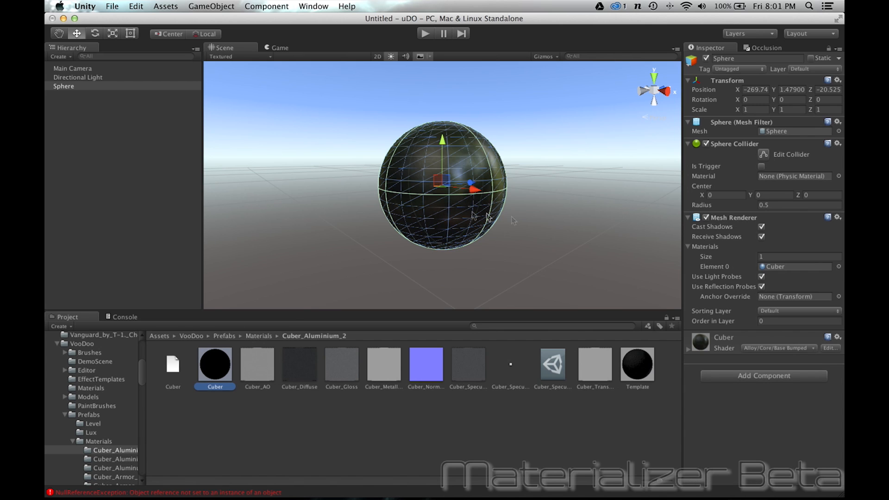
Inspect the Cuber material on the deselected sphere up close from several angles, and check the Game view before returning to the Scene view.
left_click(559, 228)
scroll(524, 218, "up", 5)
left_click_drag(524, 217, 379, 248, "alt")
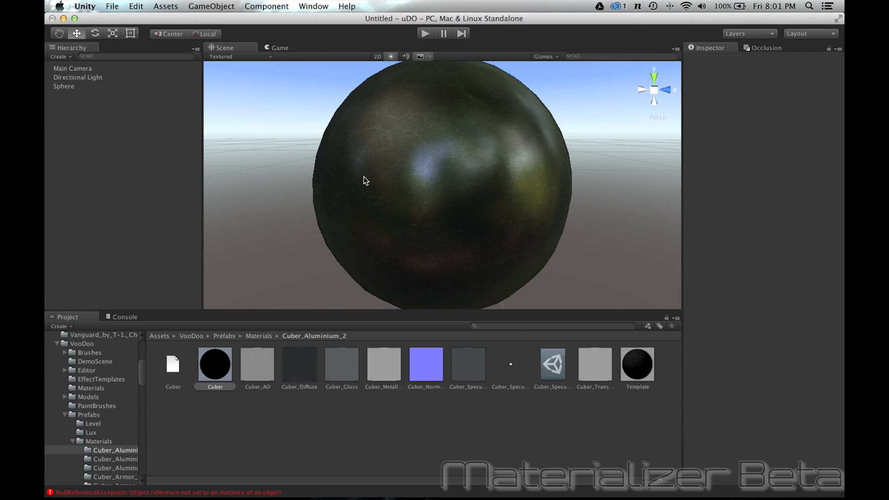
left_click_drag(287, 234, 573, 223, "alt")
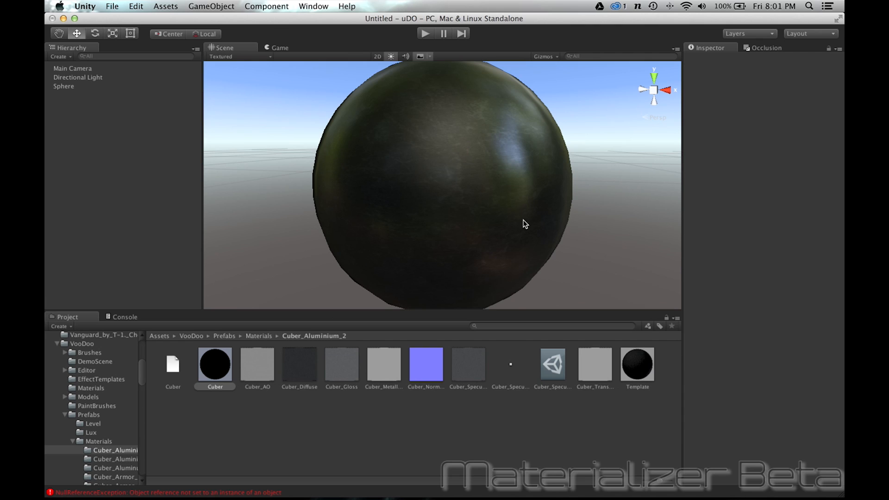
left_click(274, 48)
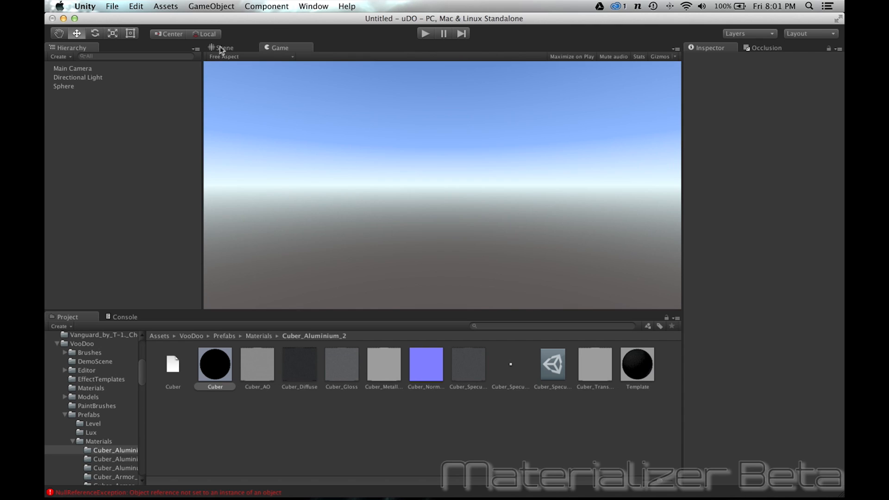
left_click(222, 48)
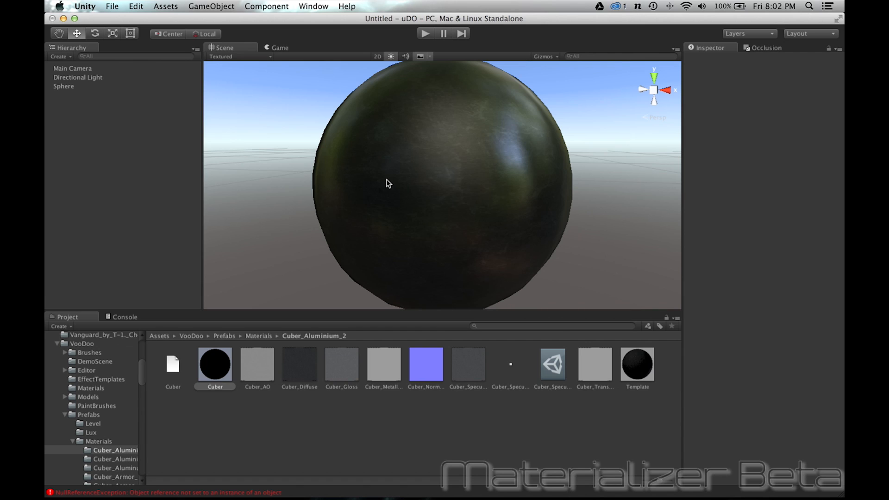
Collapse the Prefabs/Materials folder and undo the material assignment and the sphere's creation.
left_click(73, 442)
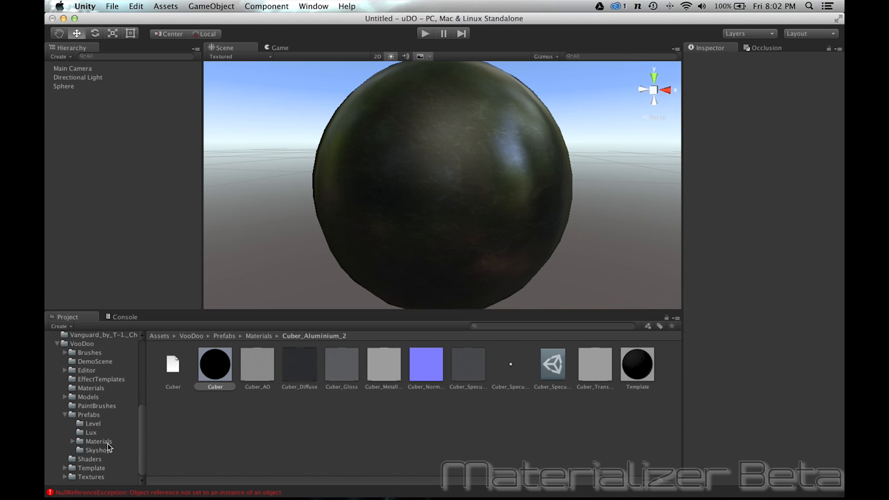
left_click(466, 224)
key("super+z")
key("super+z")
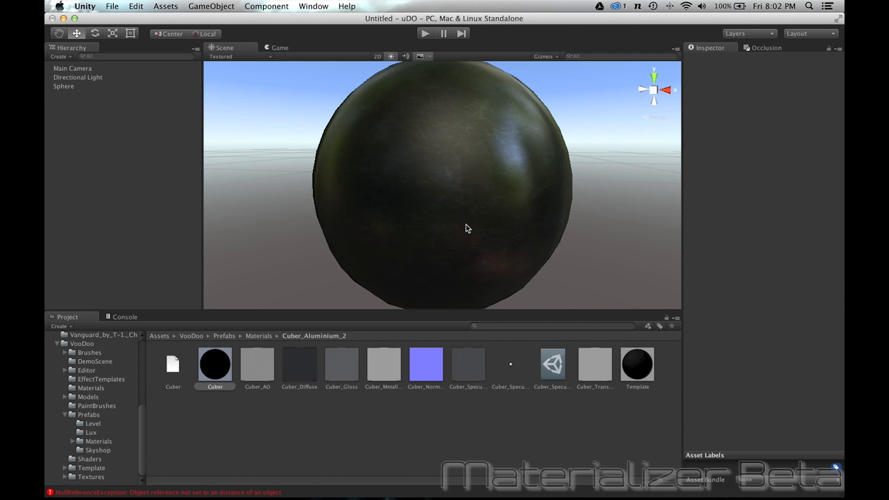
key("super+z")
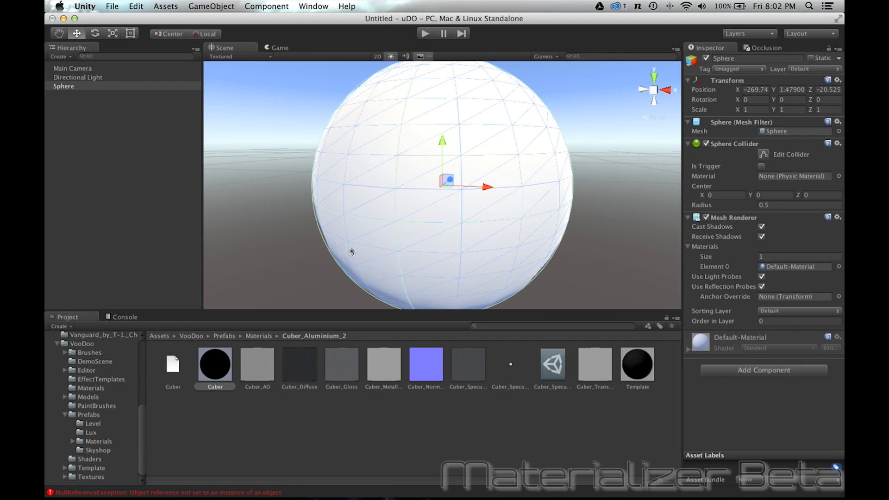
key("super+z")
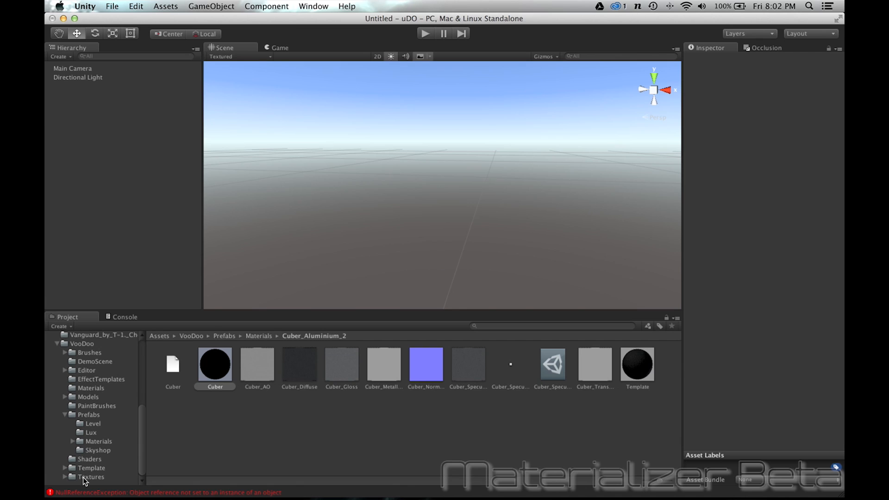
Expand VooDoo's Textures folder, open its Temp folder, and open and expand the Cuber subfolder.
left_click(64, 476)
left_click_drag(142, 430, 129, 472)
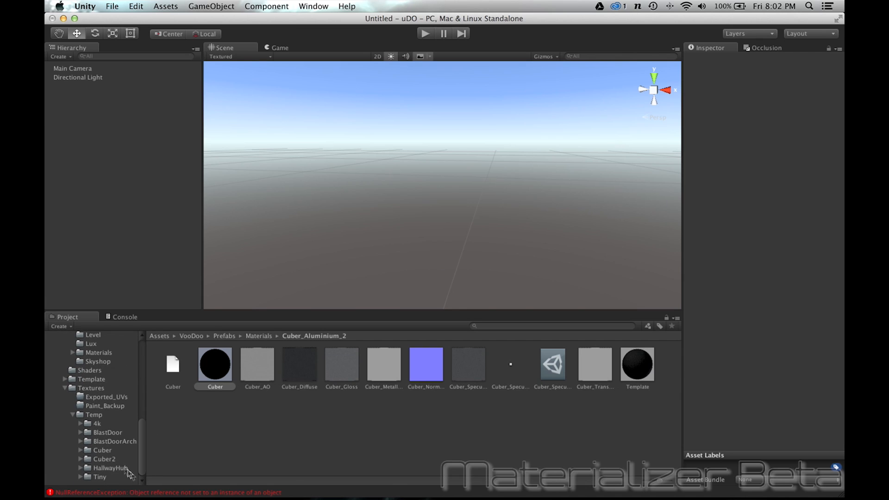
left_click(93, 415)
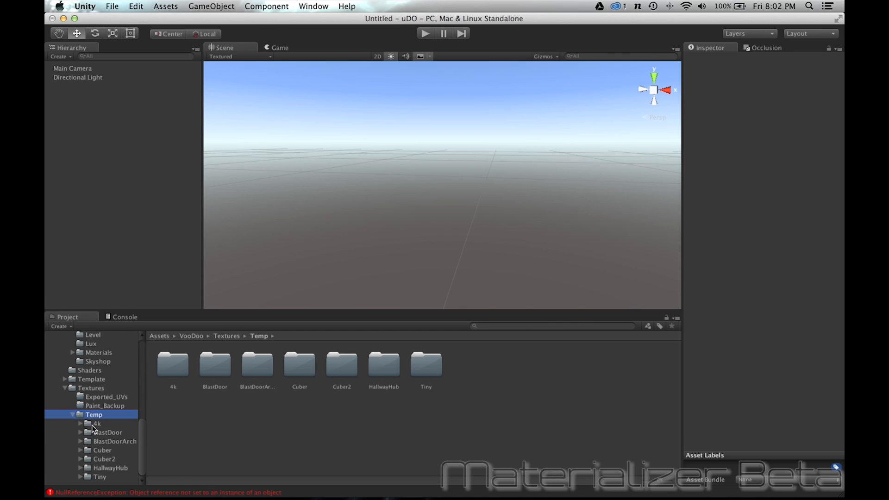
left_click(97, 450)
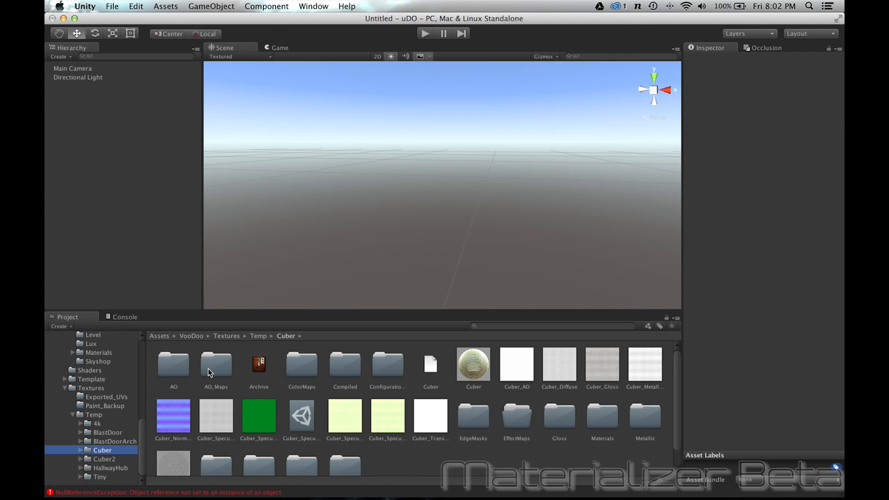
left_click(80, 449)
scroll(141, 437, "down", 5)
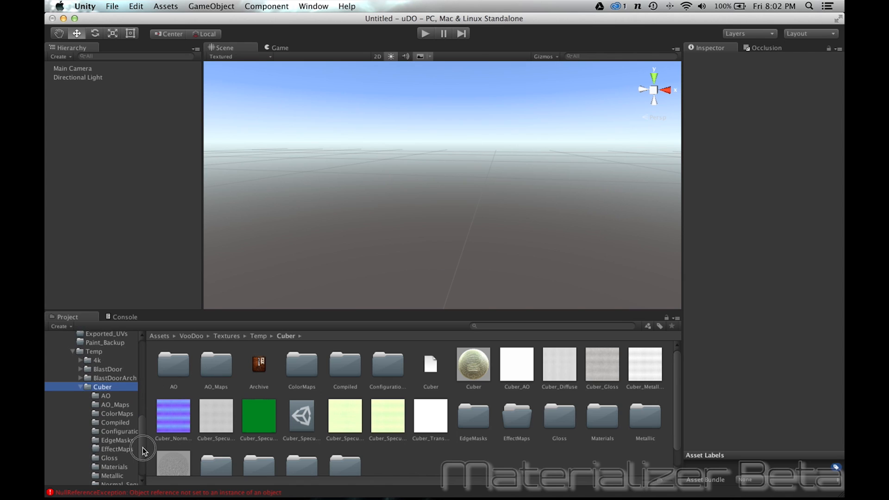
Look through Cuber's AO, AO_Maps, ColorMaps, Compiled, Configurations, EdgeMasks and EffectMaps subfolders in order.
left_click(106, 383)
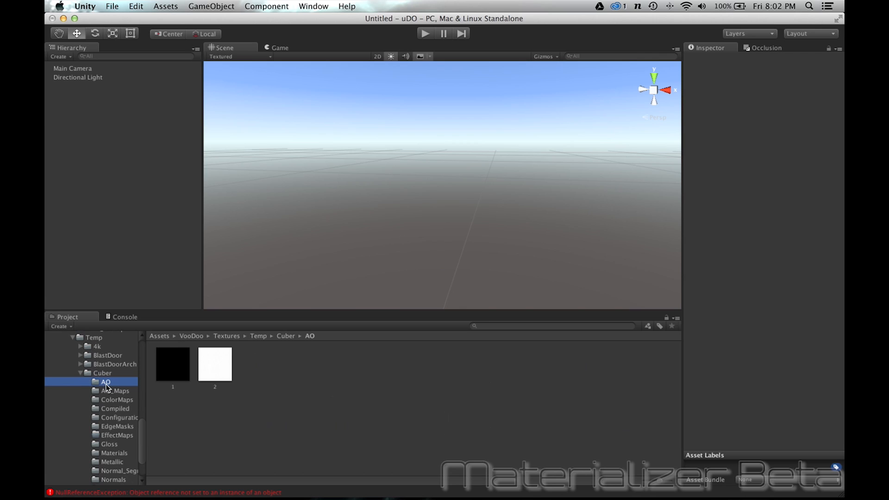
left_click(119, 392)
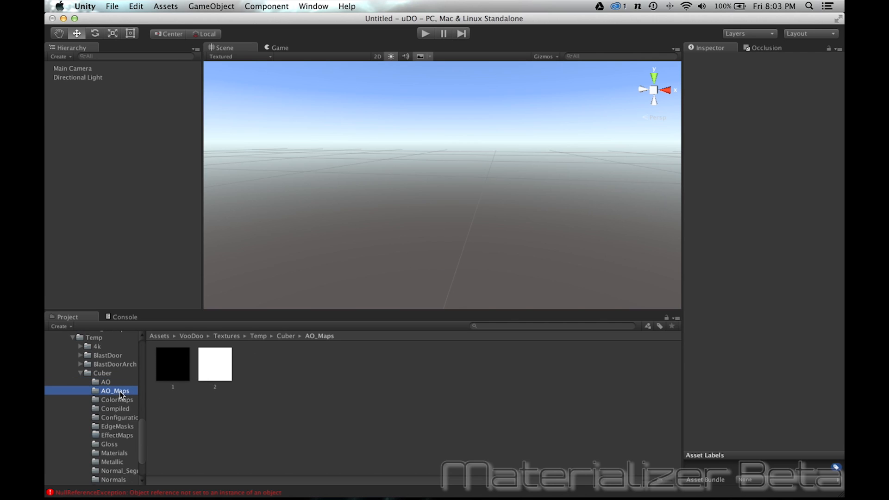
left_click(125, 401)
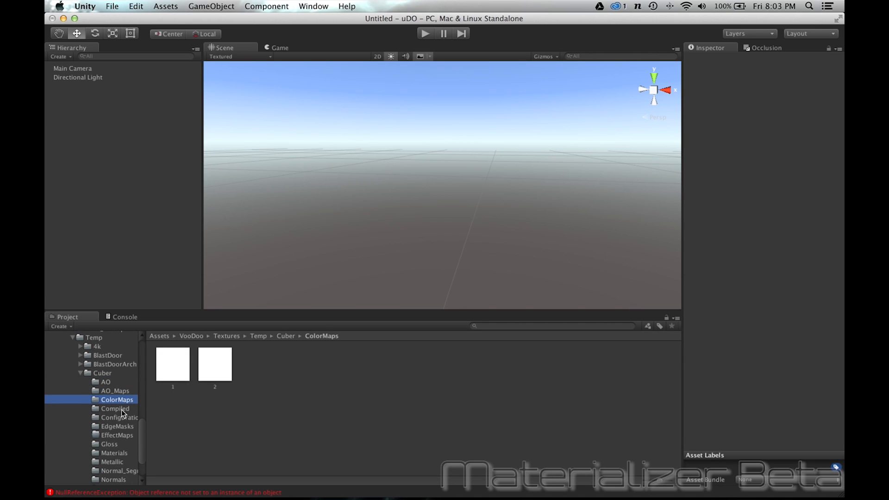
left_click(121, 409)
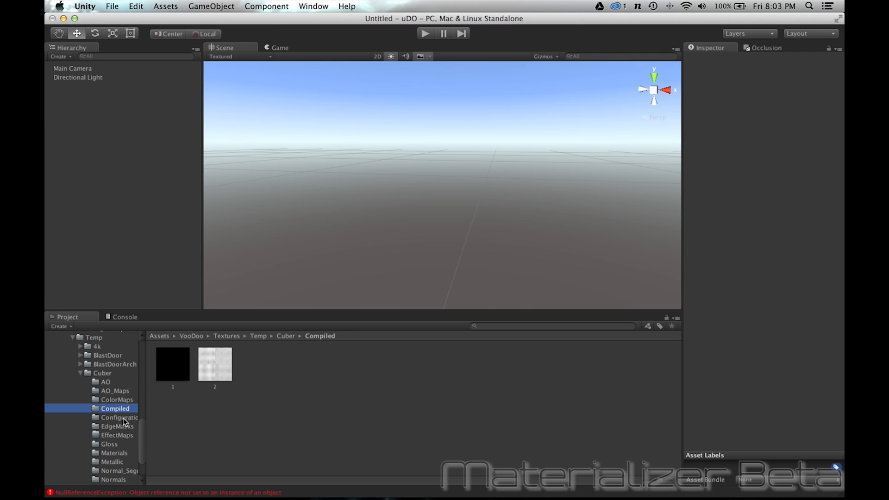
left_click(123, 418)
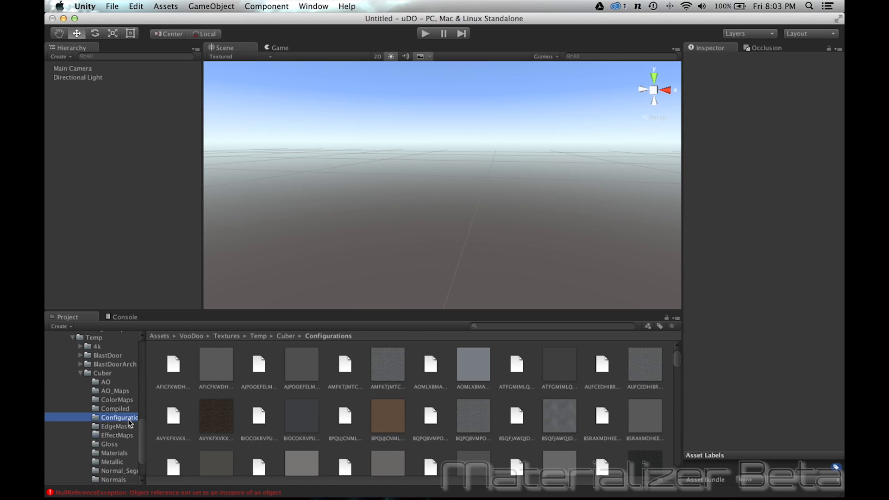
left_click(124, 428)
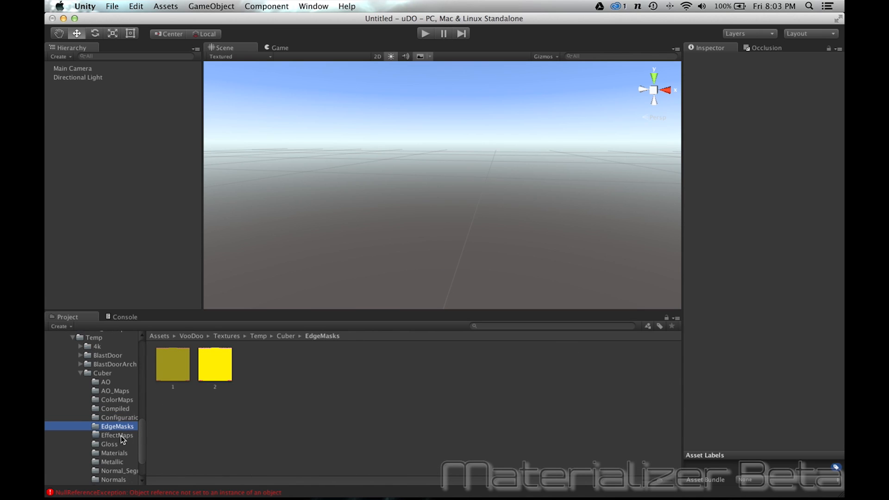
left_click(121, 435)
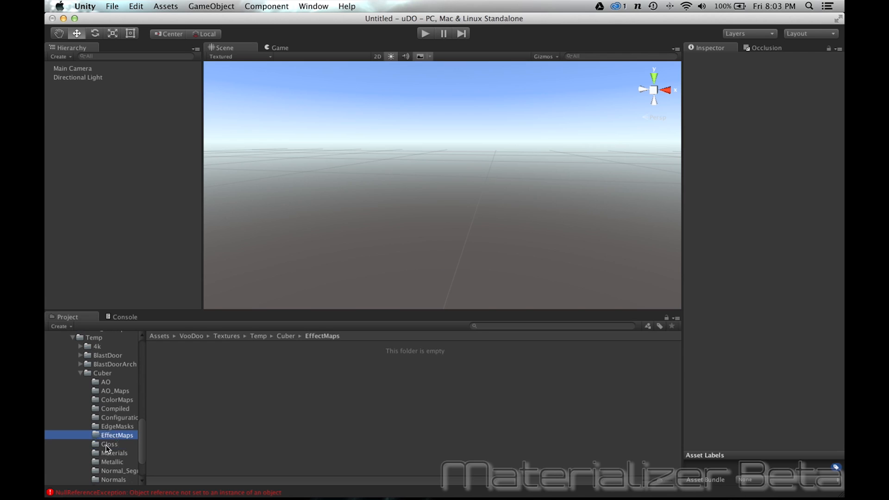
Look through Cuber's Gloss, Materials, Metallic, Normal_Segments, Normals, Specular and Transparent subfolders in order.
left_click(107, 444)
left_click(118, 454)
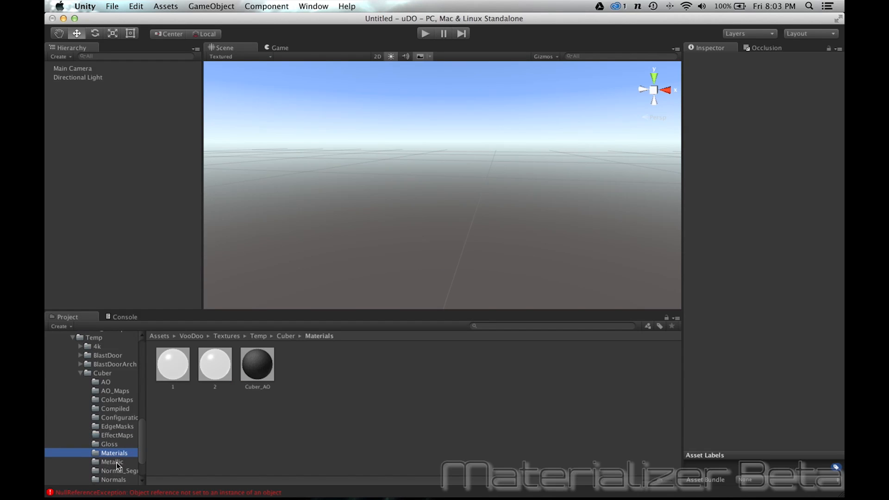
left_click(116, 462)
left_click_drag(142, 441, 141, 462)
left_click(127, 427)
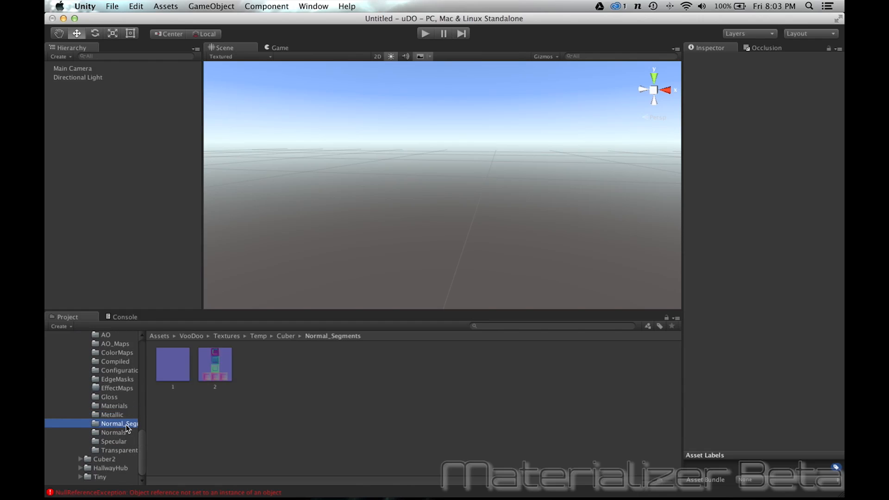
left_click(118, 434)
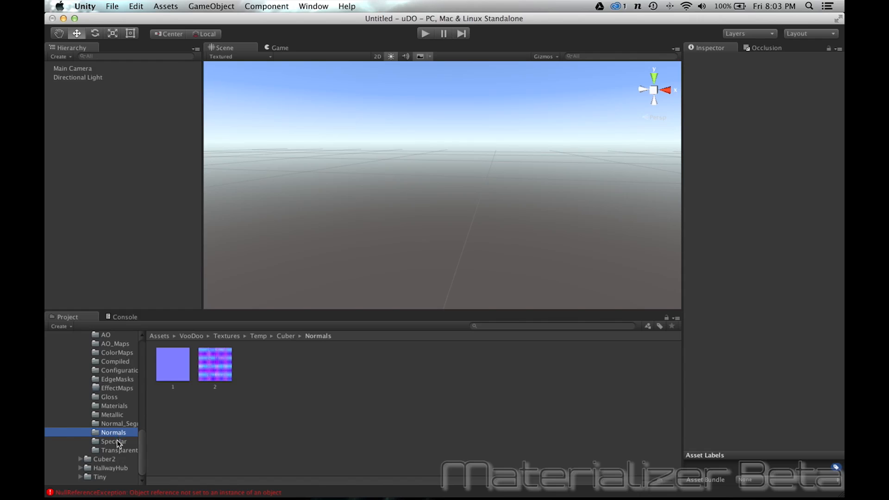
left_click(118, 442)
left_click(134, 451)
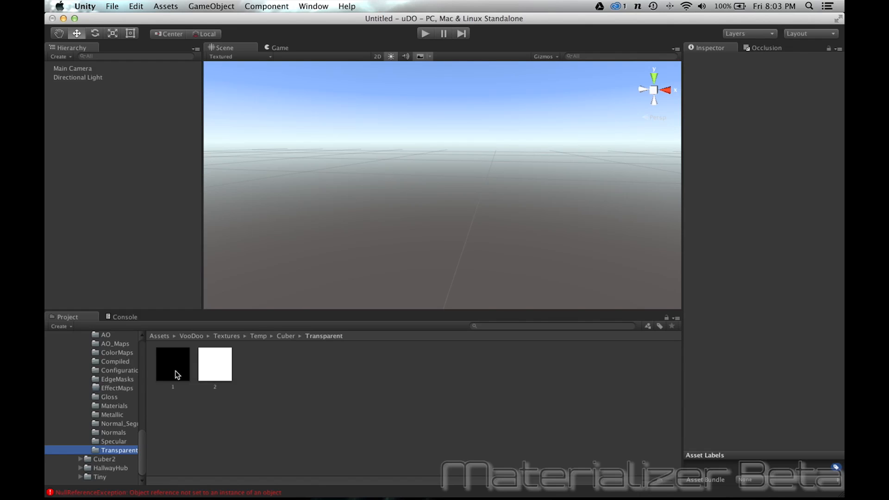
Collapse the Cuber, Temp, Textures, Prefabs and VooDoo folders in the project tree.
left_click_drag(142, 450, 144, 432)
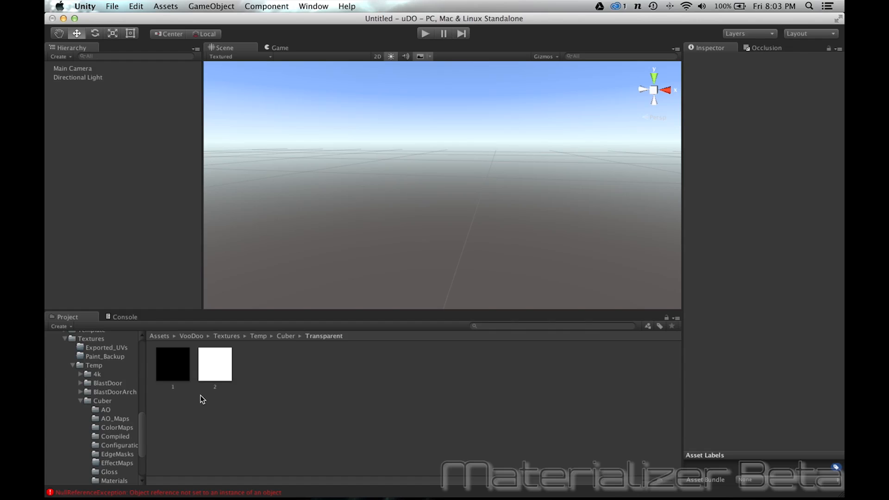
left_click(80, 401)
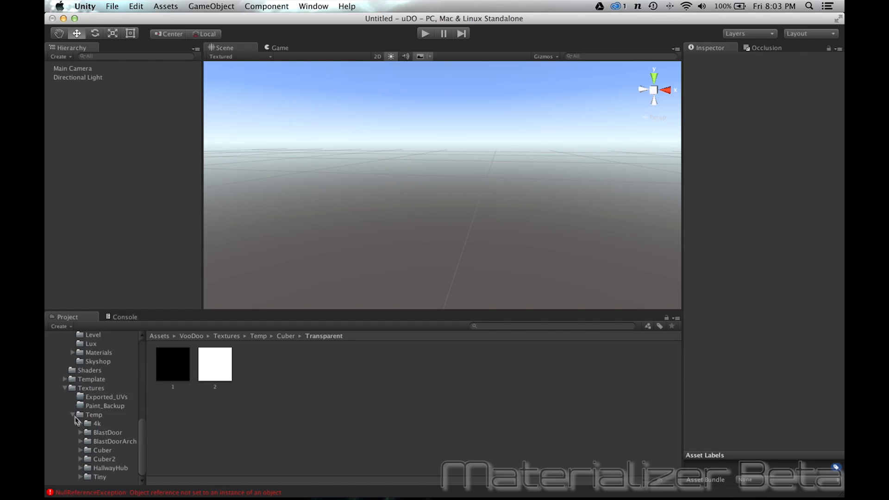
left_click(72, 415)
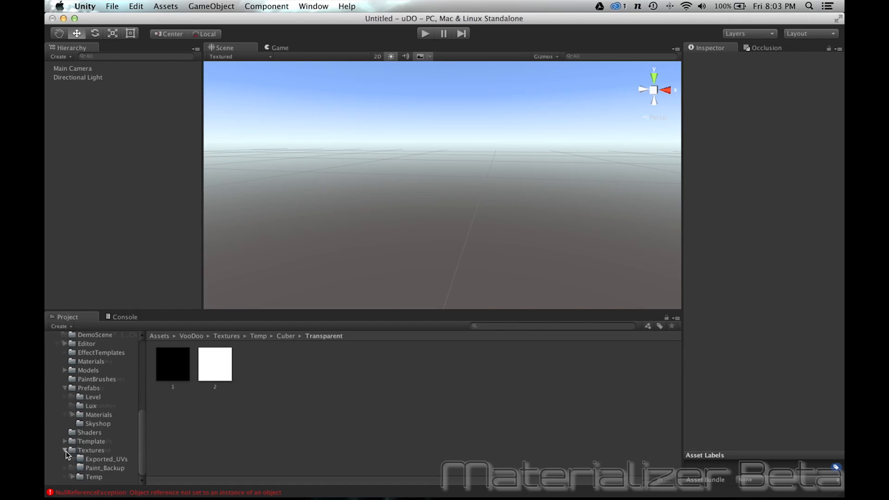
left_click(66, 451)
left_click(63, 413)
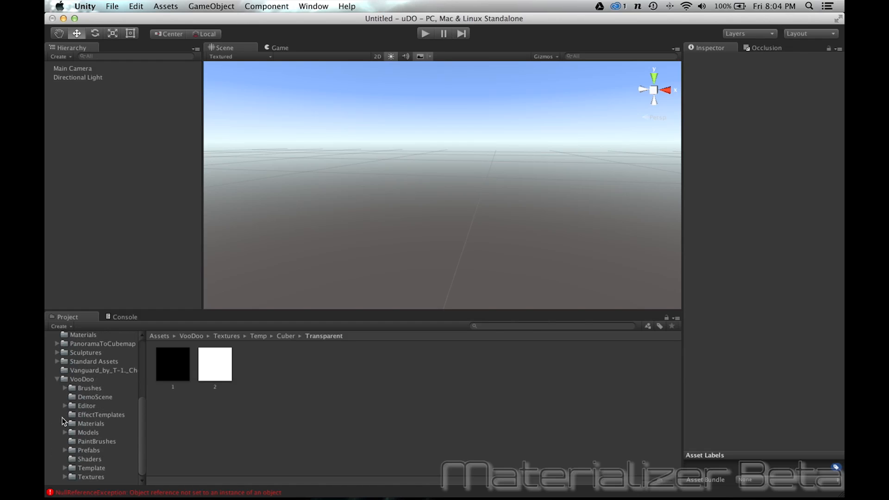
left_click(57, 379)
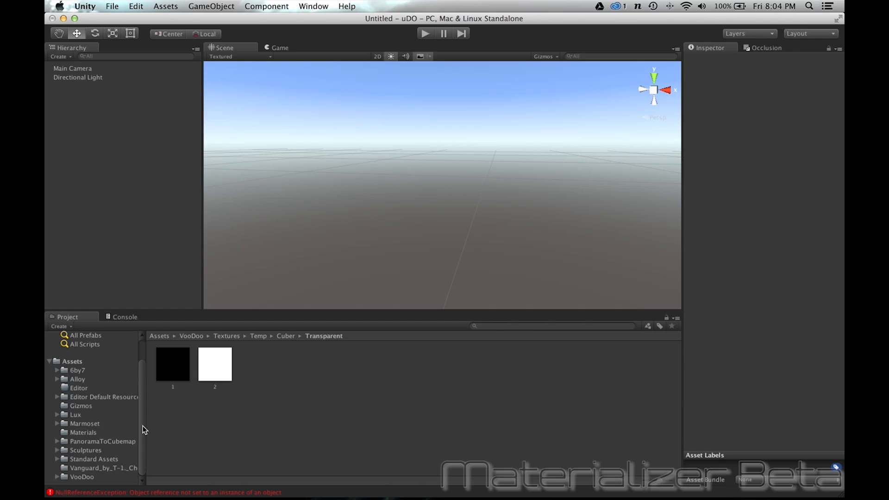
Open the main VooDoo window from the UtopiaWorx tools.
left_click(321, 8)
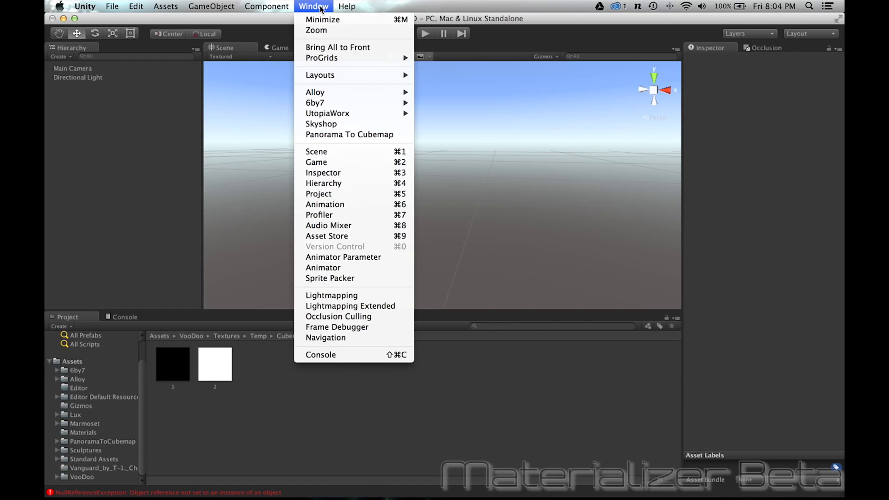
mouse_move(371, 116)
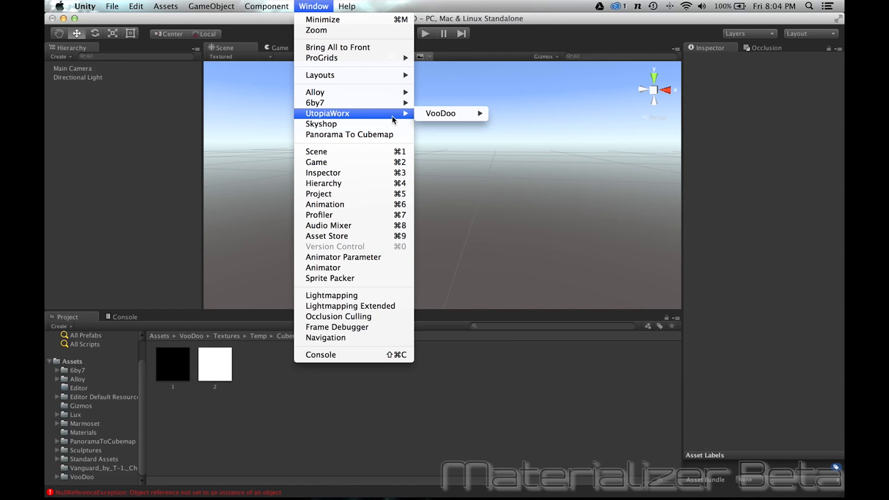
mouse_move(443, 115)
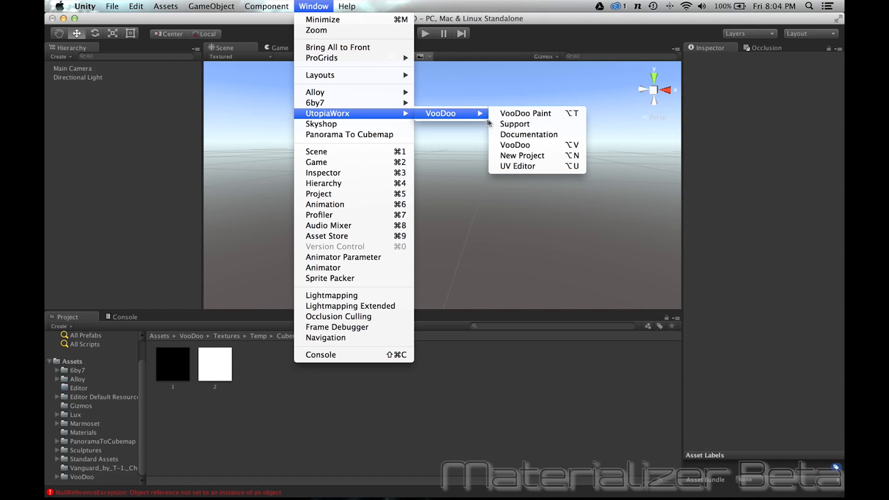
left_click(515, 146)
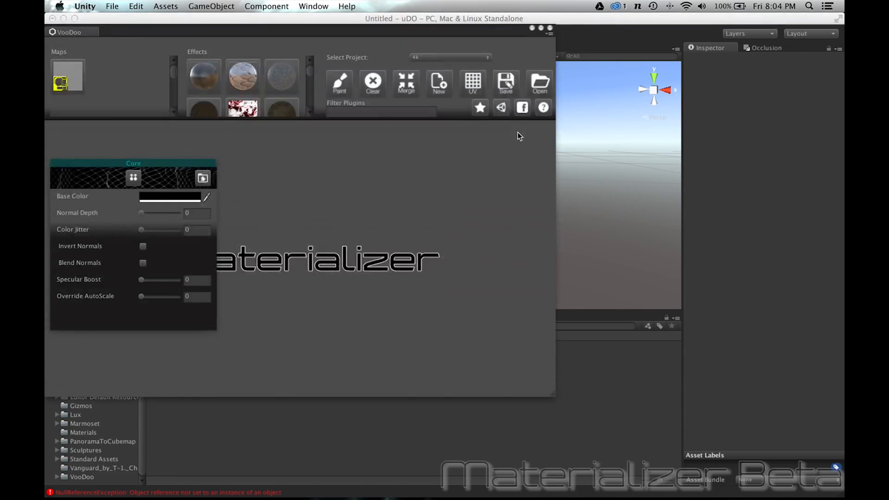
Reposition the floating VooDoo window and move its Core node up, and close the window.
left_click_drag(241, 46, 281, 60)
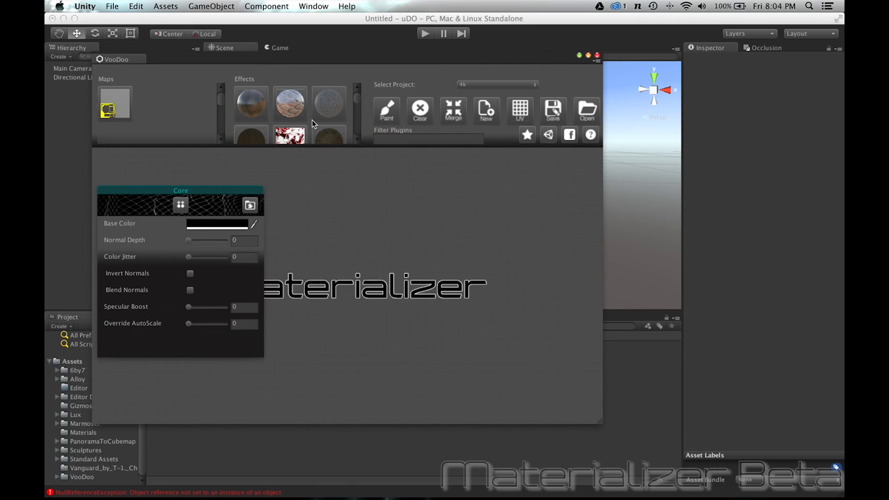
left_click_drag(233, 191, 230, 166)
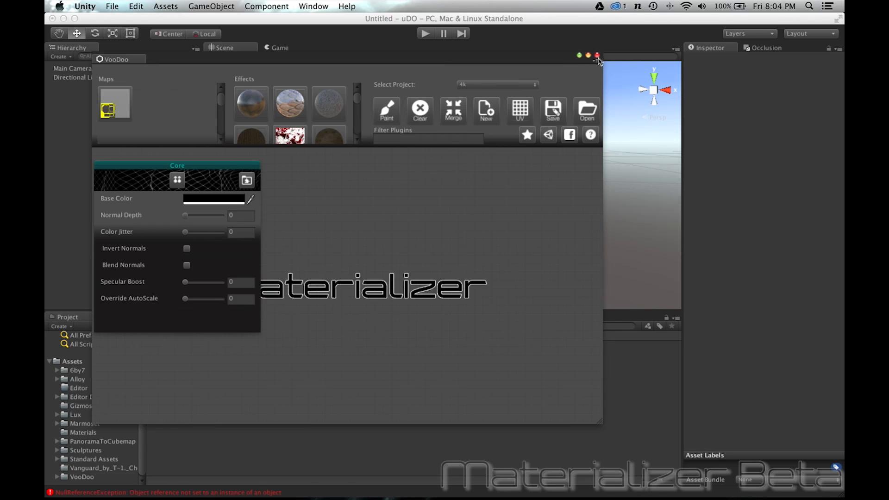
left_click(598, 56)
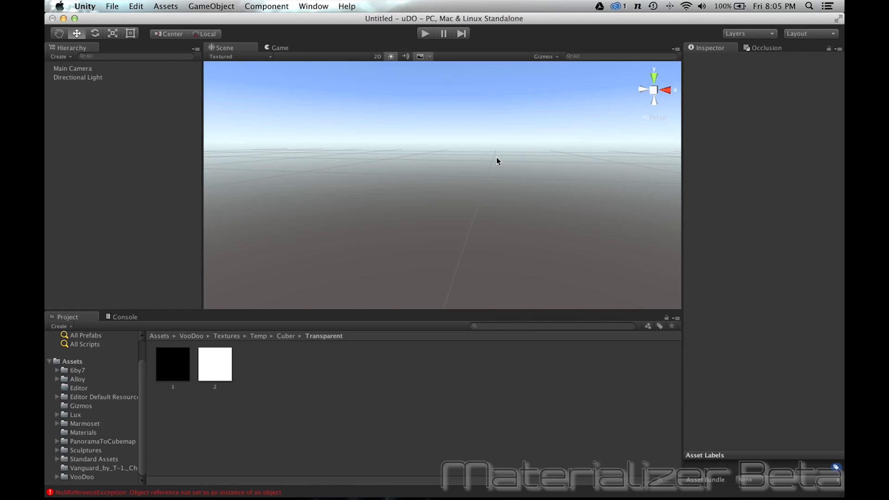
Open the VooDoo new-project window from the UtopiaWorx tools.
left_click(317, 6)
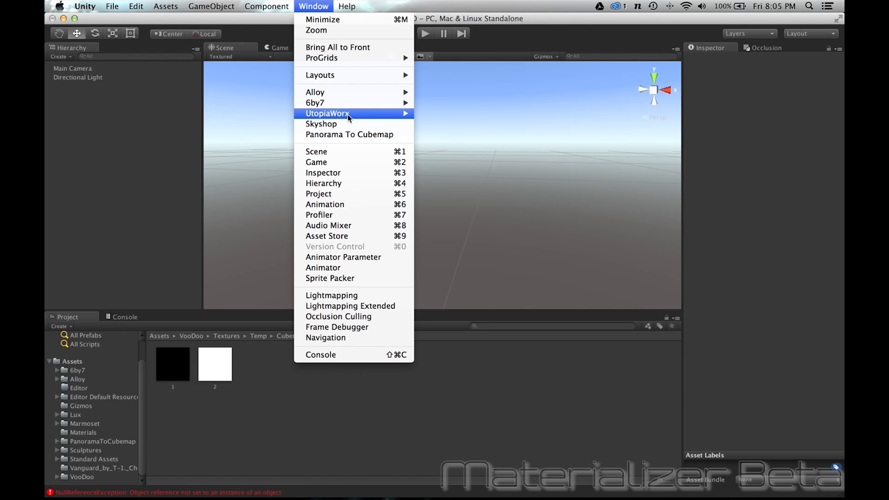
mouse_move(364, 115)
mouse_move(441, 115)
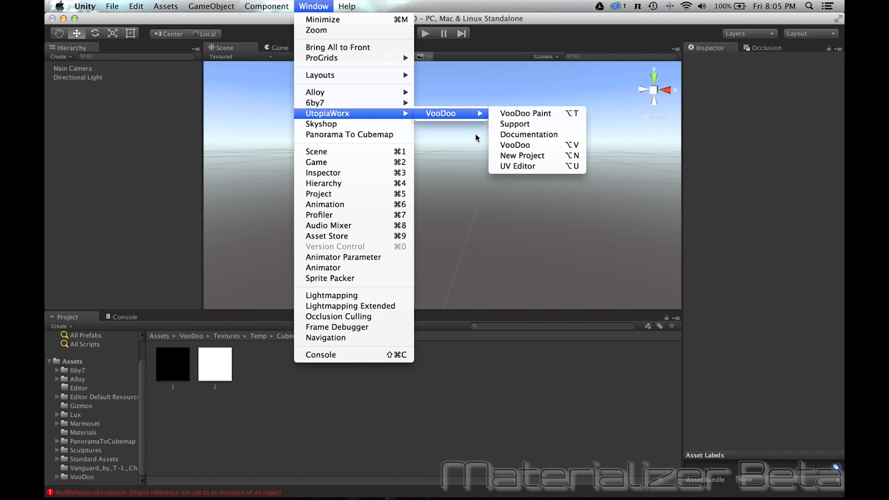
left_click(524, 156)
left_click(303, 111)
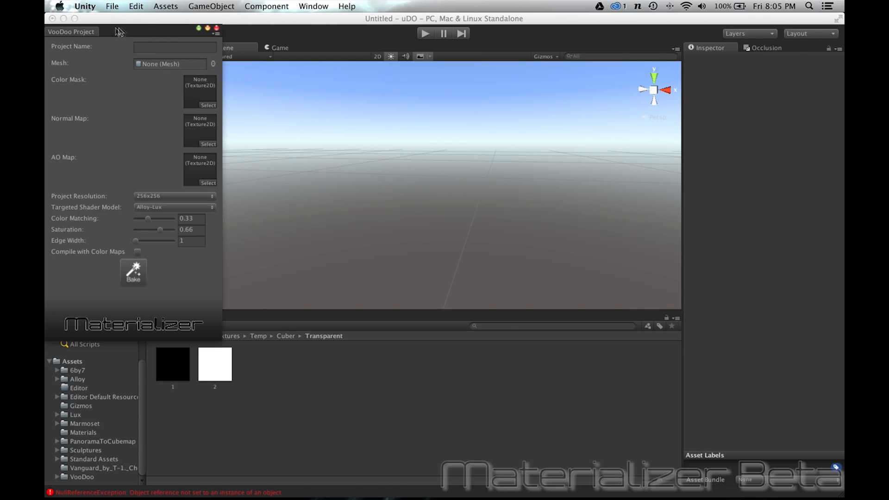
Name the VooDoo project NewThing and assign the BlastDoor1 mesh to it.
left_click(149, 45)
left_click(145, 49)
type("NewThing")
left_click(214, 64)
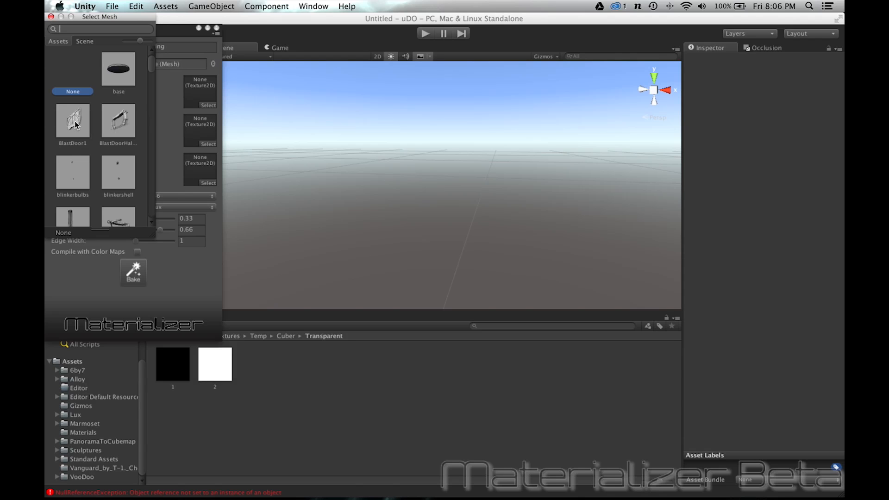
double_click(75, 124)
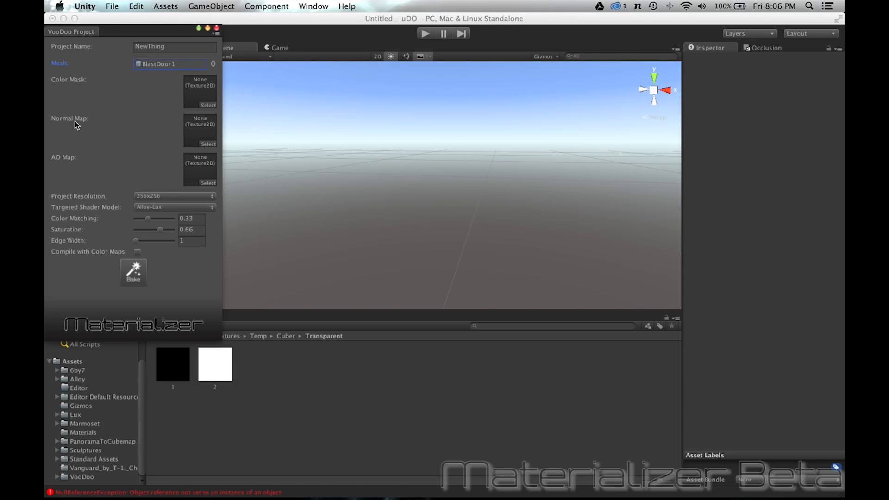
Search the textures for "base" and assign base_dDo04_color as the project's color mask.
left_click(207, 105)
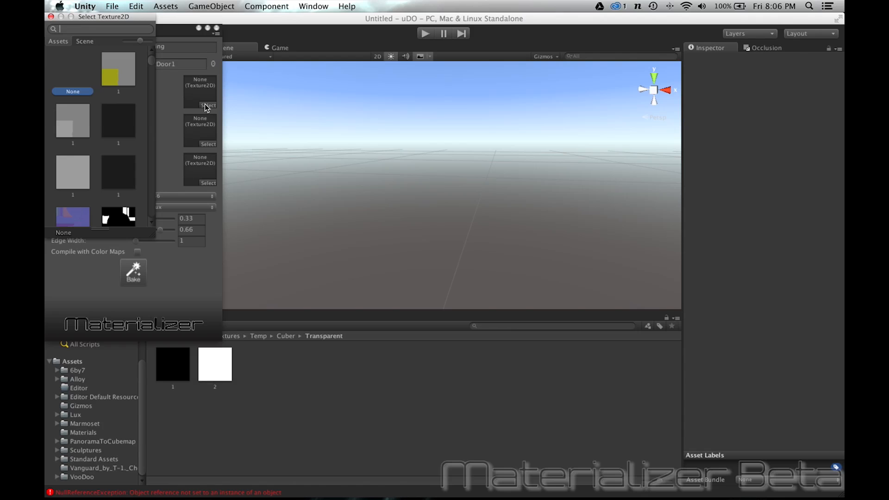
type("ba")
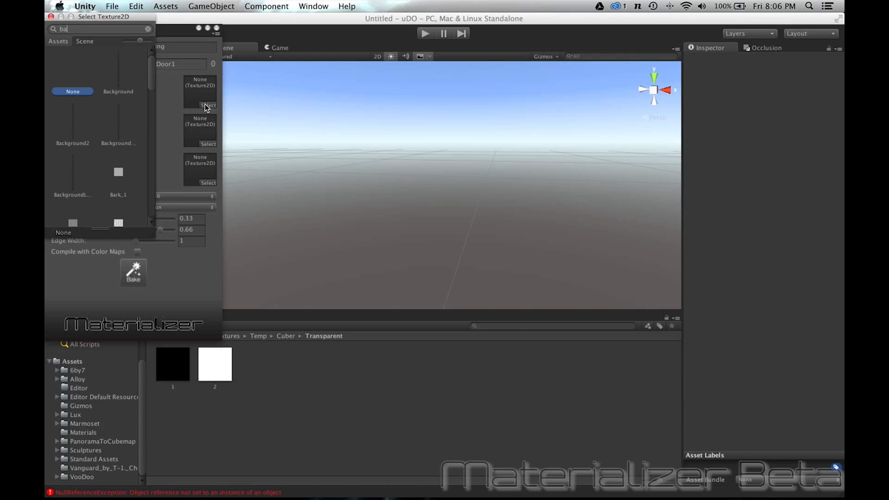
type("se")
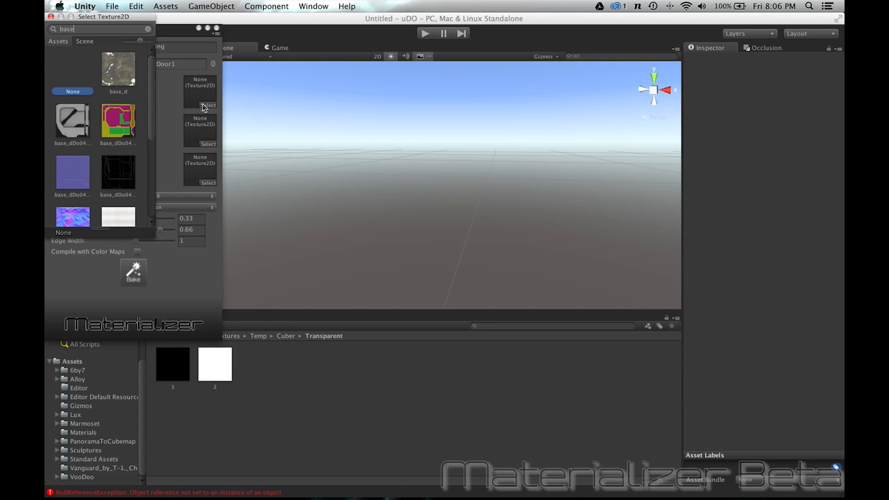
double_click(127, 129)
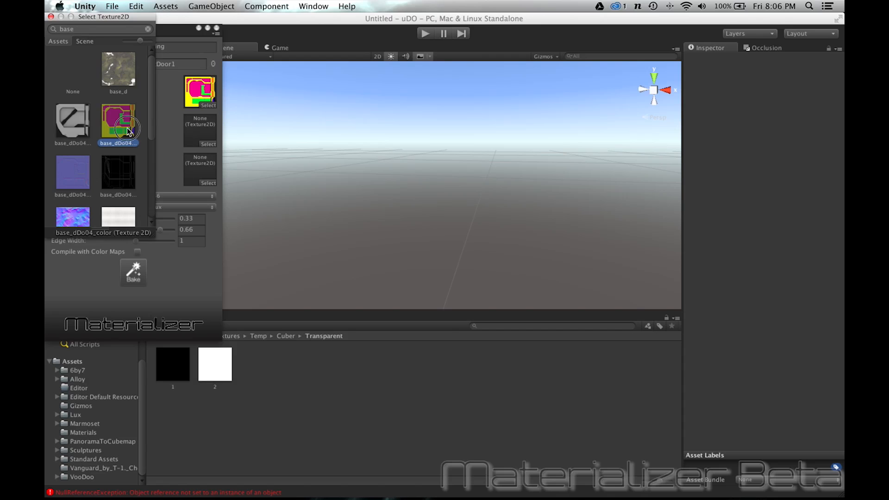
Assign the blue base_dDo04 normal texture as the normal map and the grey-and-white base_dDo04 occlusion texture as the AO map.
left_click(207, 143)
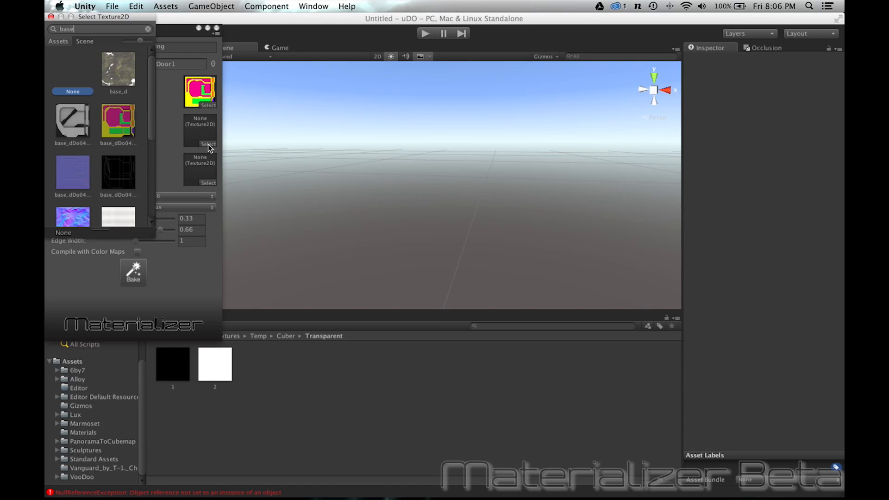
left_click(84, 177)
double_click(84, 177)
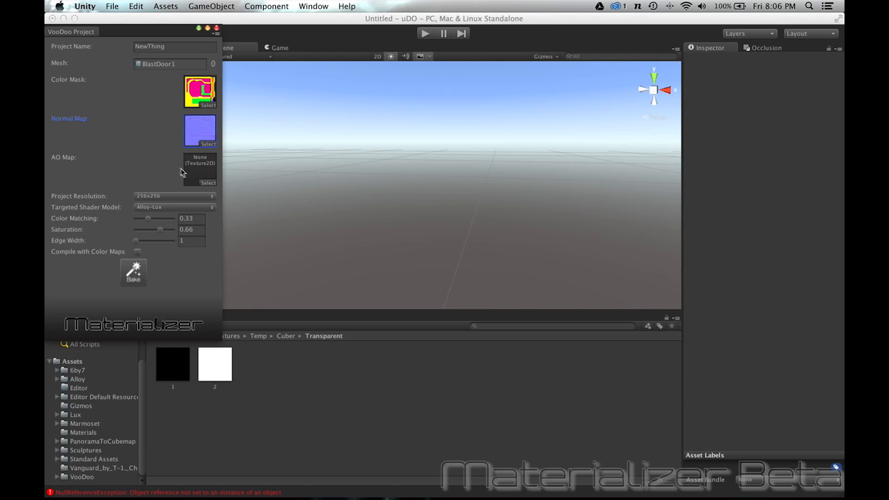
left_click(212, 183)
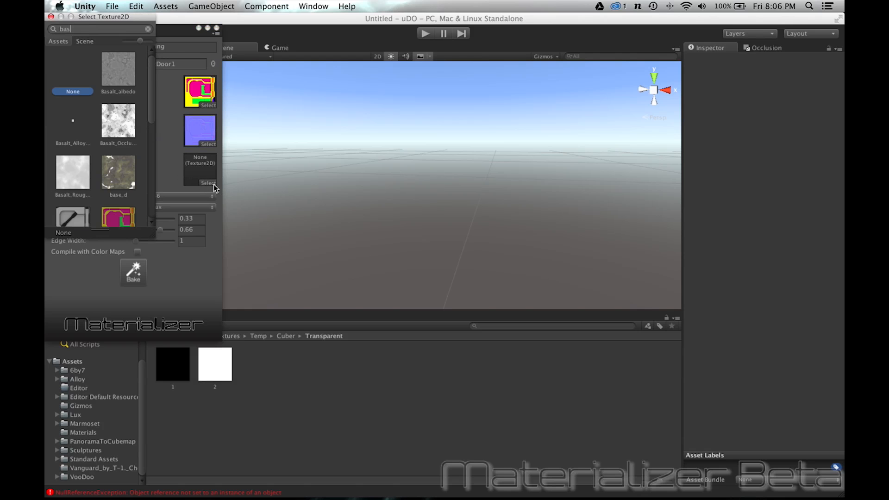
scroll(133, 194, "down", 3)
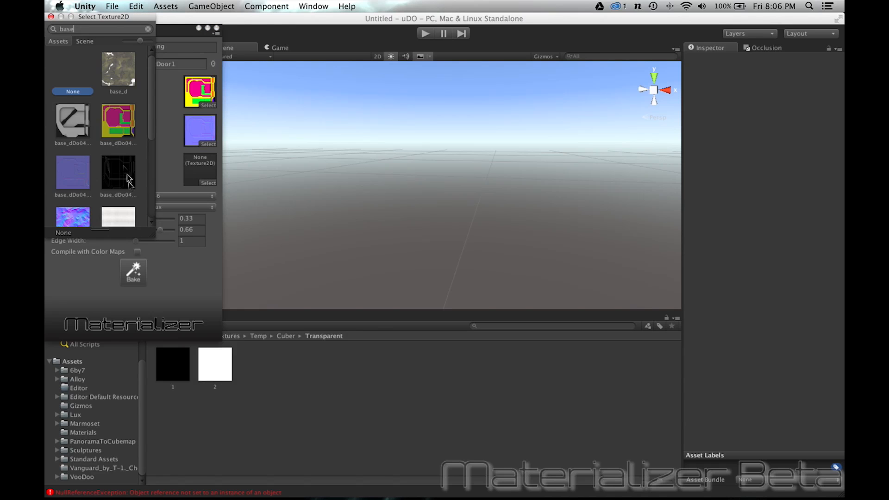
double_click(76, 132)
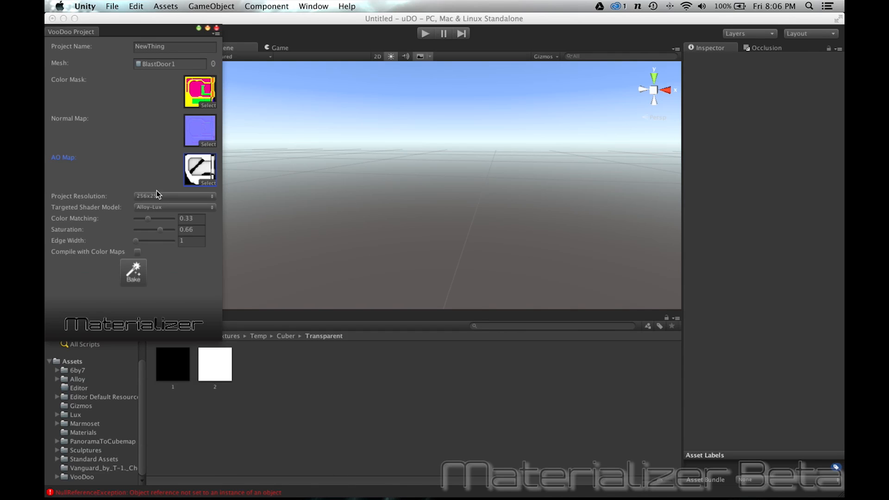
Choose 256x256 as the project resolution and check the targeted shader model options, leaving Alloy-Lux selected.
left_click(187, 195)
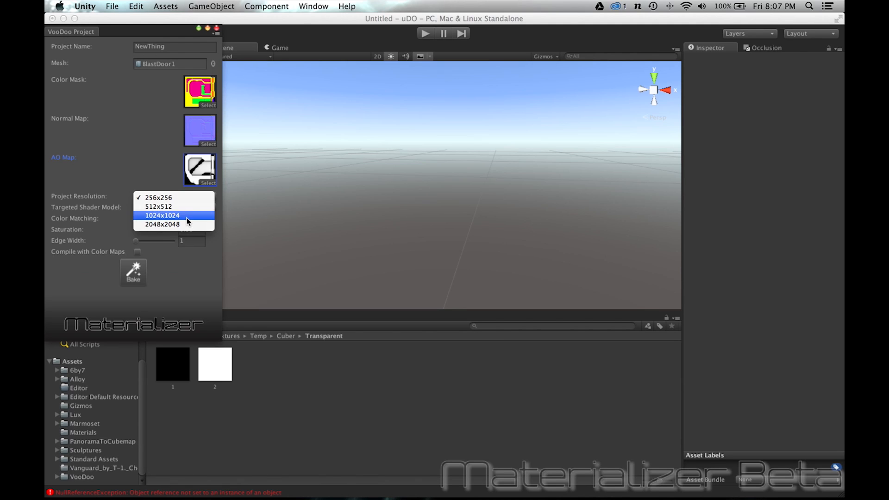
left_click(169, 199)
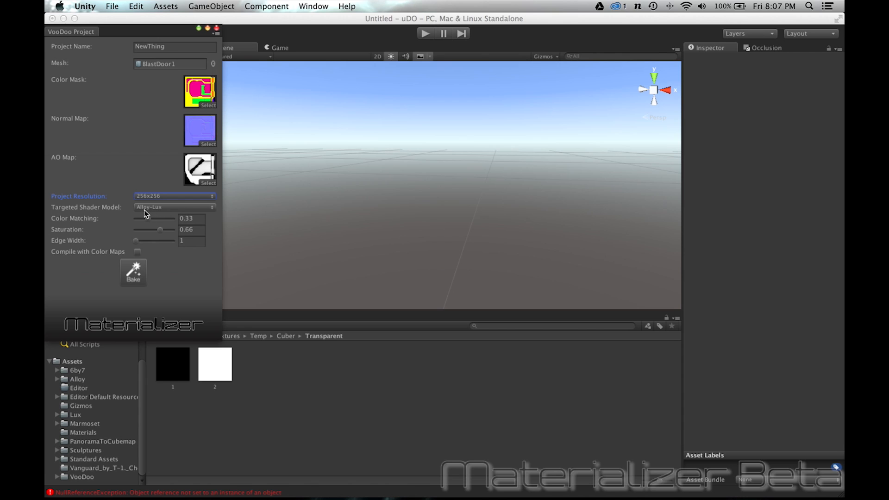
left_click(174, 206)
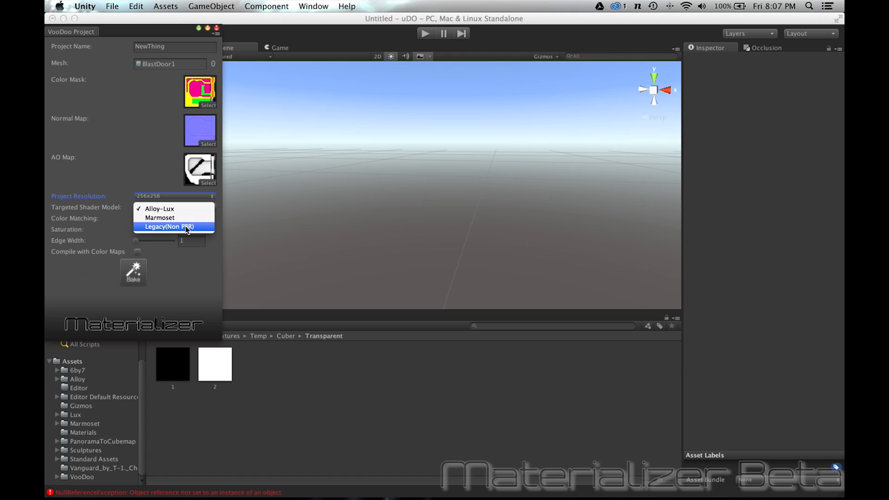
left_click(200, 260)
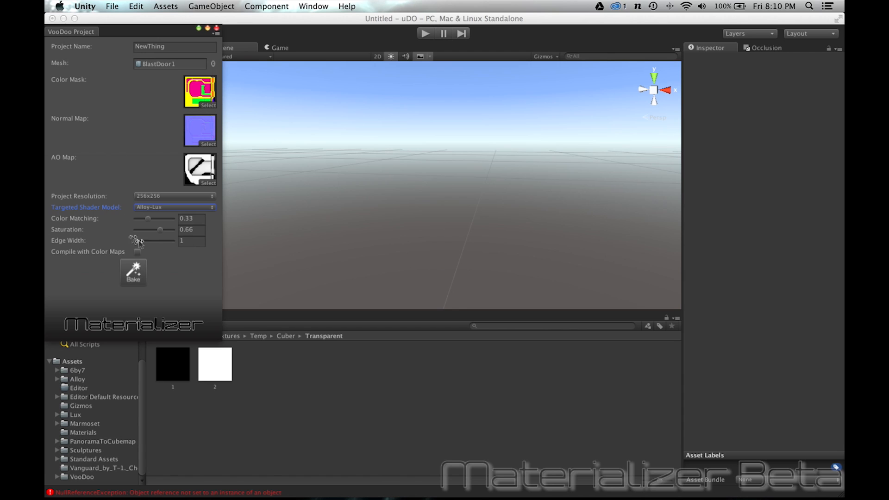
Set the edge width to 1, bake the NewThing project and acknowledge the completion message.
mouse_move(142, 240)
left_mouse_down()
mouse_move(159, 241)
mouse_move(131, 244)
left_mouse_up()
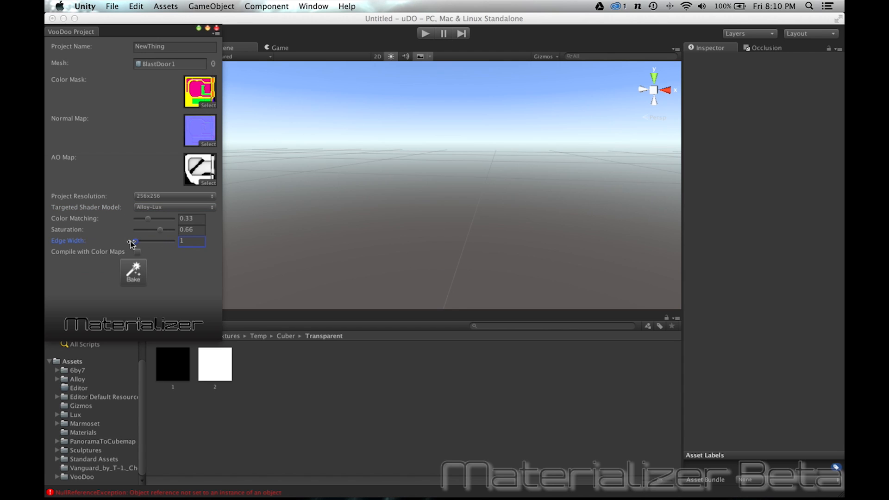
left_click(139, 277)
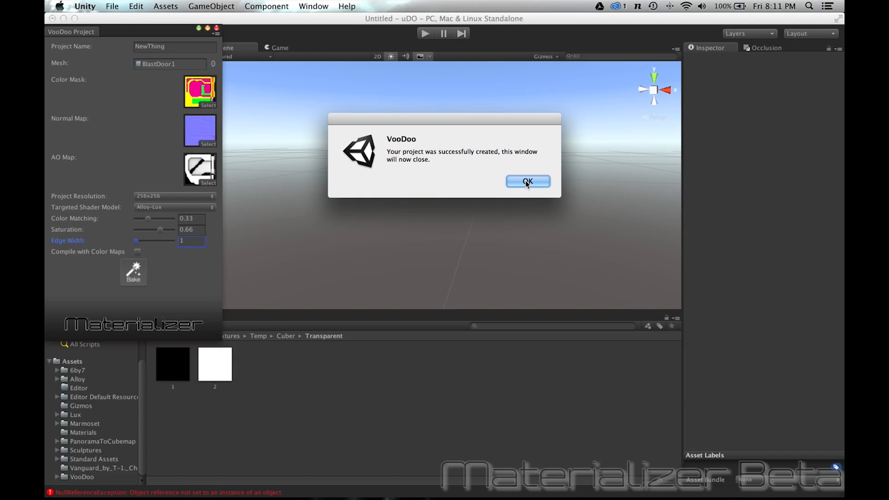
left_click(527, 182)
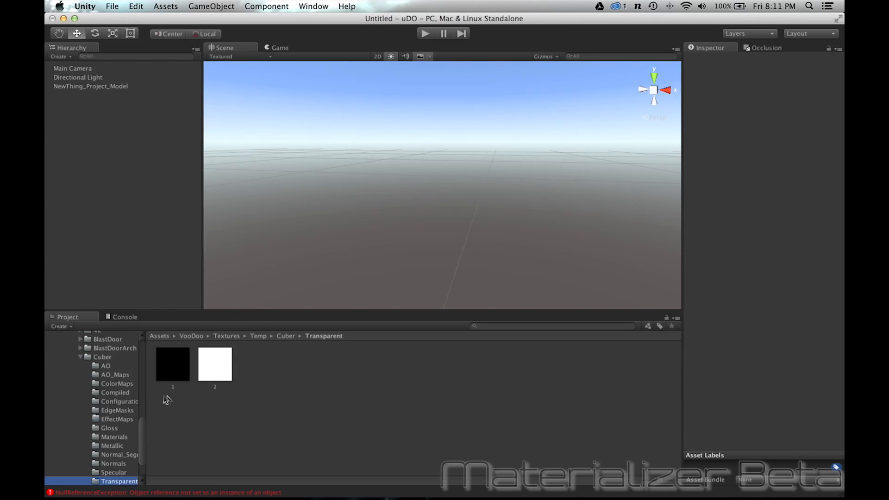
Collapse the Cuber folder and expand the NewThing folder under Textures > Temp in the project tree.
left_click(82, 357)
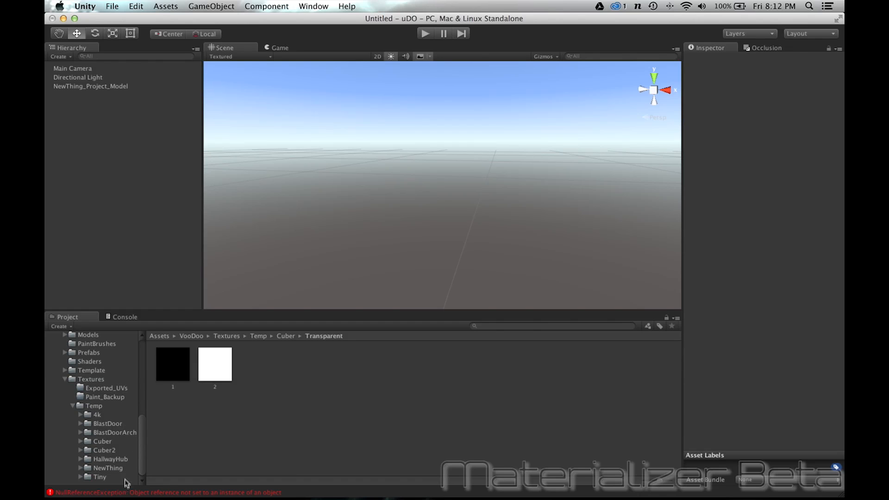
left_click(111, 468)
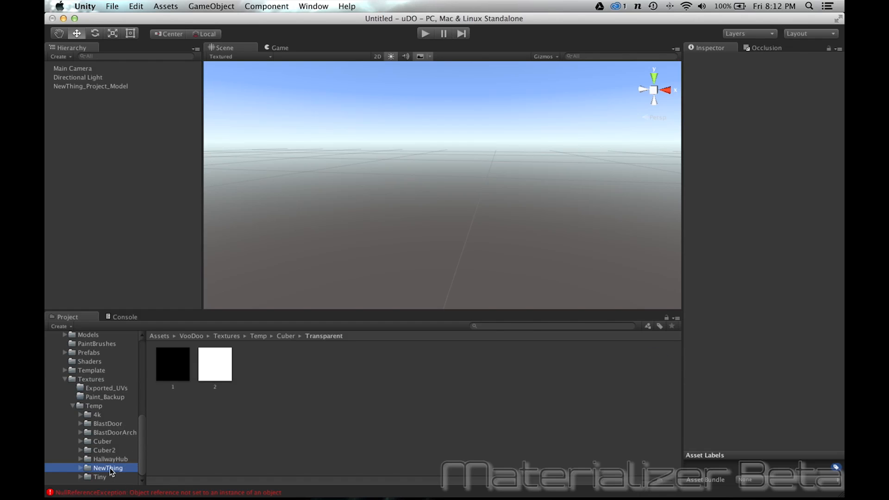
left_click(84, 469)
left_click_drag(142, 441, 140, 456)
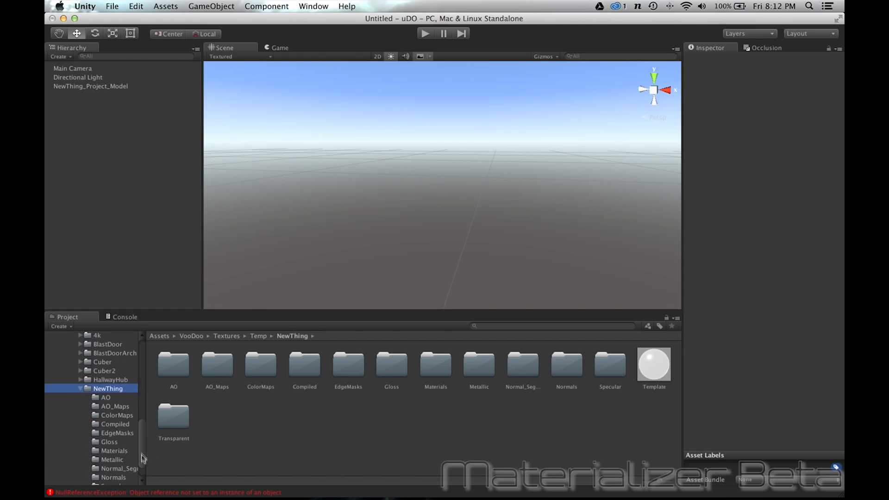
Look through NewThing's AO, ColorMaps, Compiled, EdgeMasks, Gloss, Materials and Metallic subfolders in order.
left_click(107, 398)
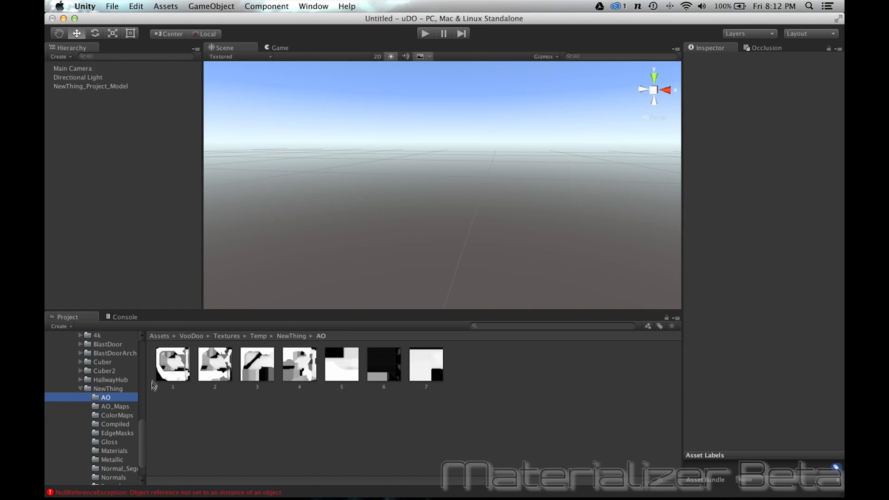
left_click(121, 416)
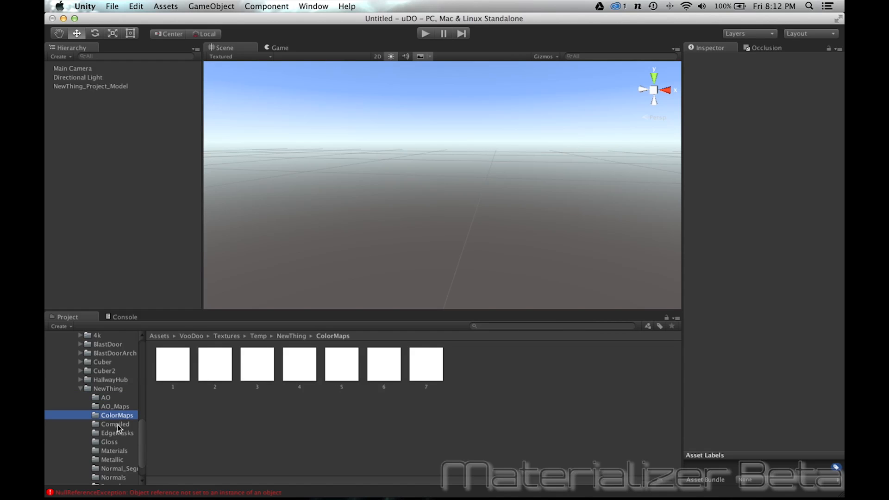
left_click(118, 427)
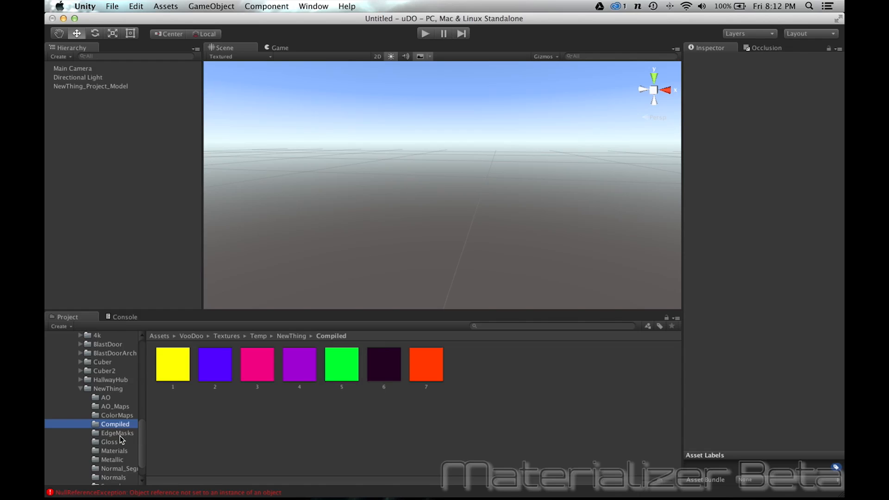
left_click(119, 434)
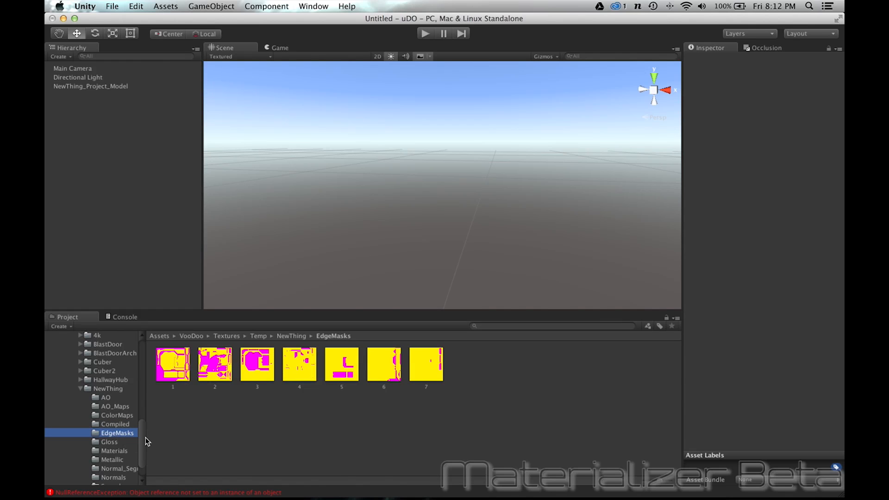
left_click(116, 442)
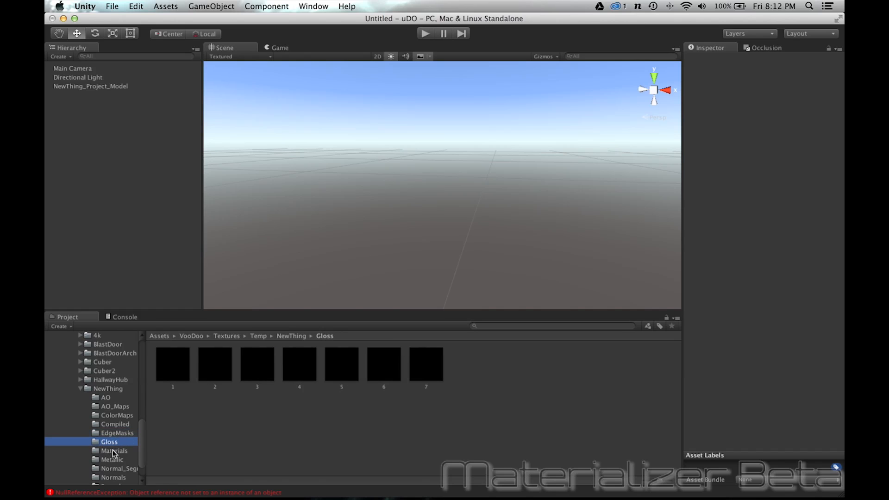
left_click(112, 452)
left_click(118, 458)
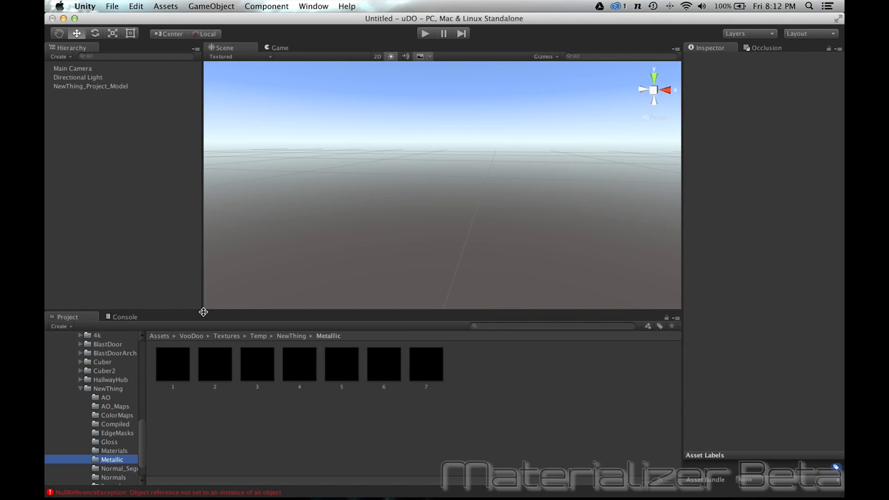
Open the main VooDoo window from the UtopiaWorx tools and load the NewThing project in it.
left_click(313, 6)
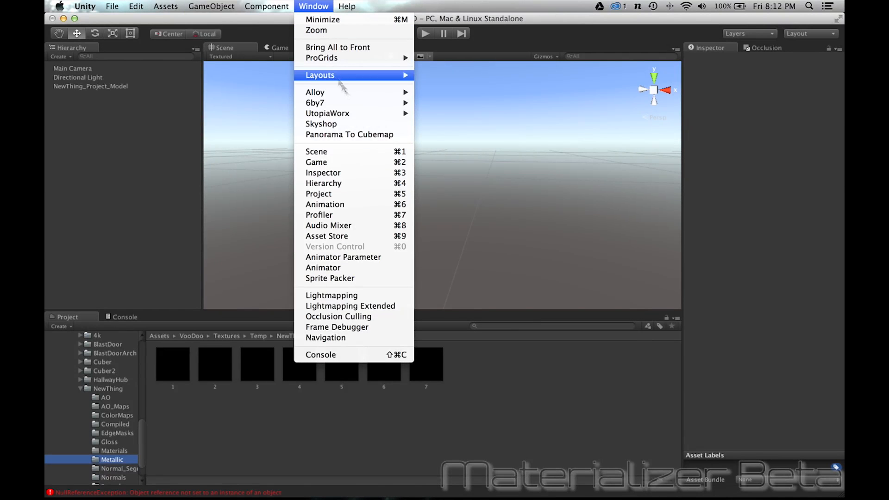
mouse_move(357, 113)
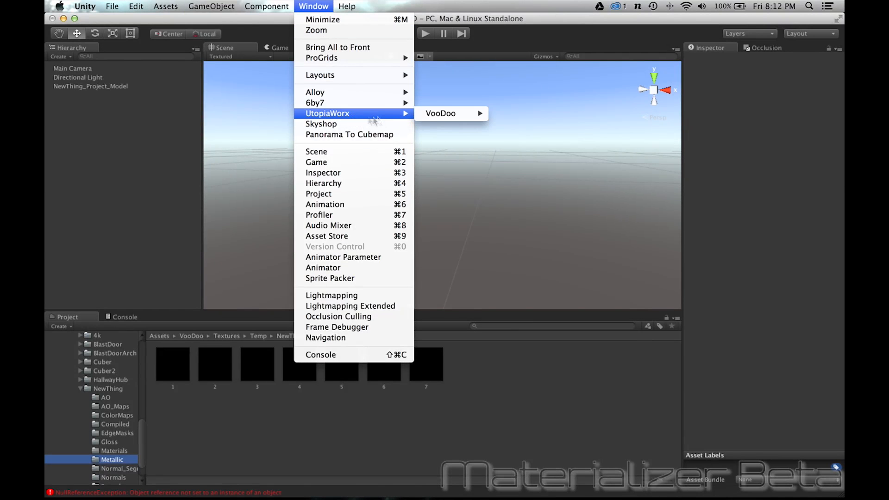
mouse_move(445, 113)
left_click(522, 150)
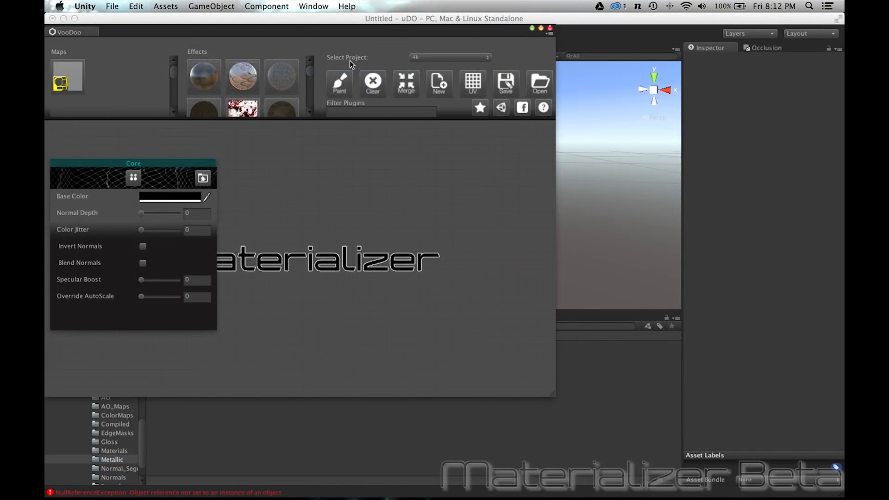
left_click(439, 58)
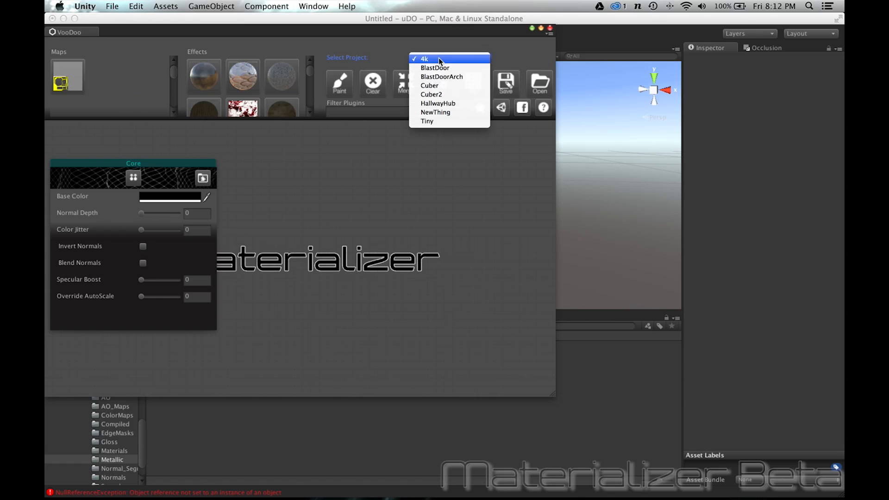
left_click(441, 112)
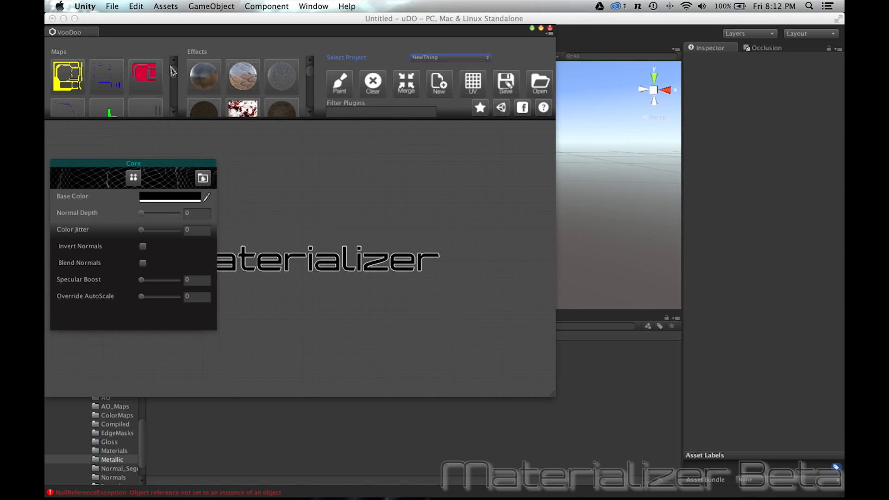
Move the VooDoo window towards the middle of the screen and select the yellow map.
left_click_drag(169, 32, 336, 65)
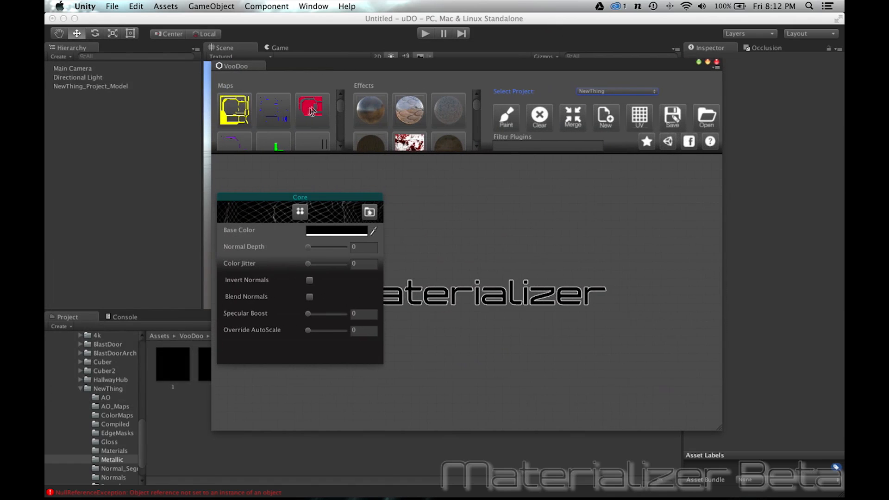
left_click_drag(342, 107, 340, 94)
left_click(240, 118)
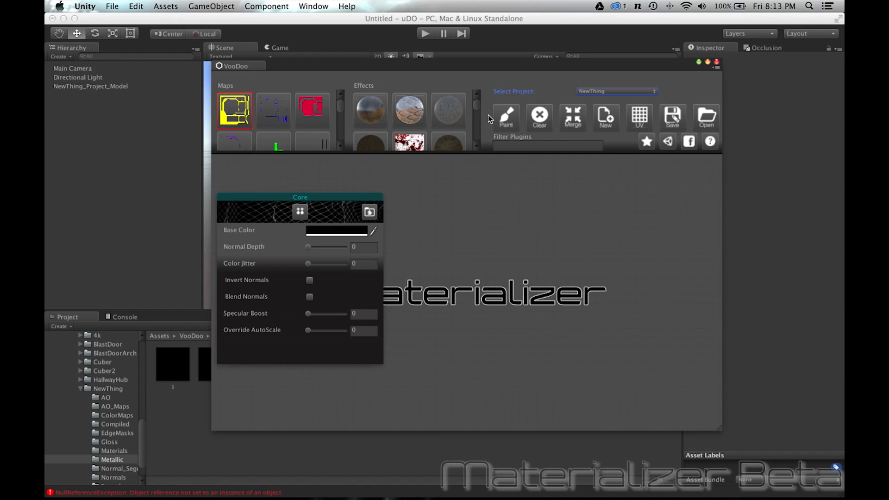
Find the Bronze effect in the effects list, add it to the graph and place its node beside the Core node.
left_click_drag(475, 106, 476, 106)
left_click(476, 147)
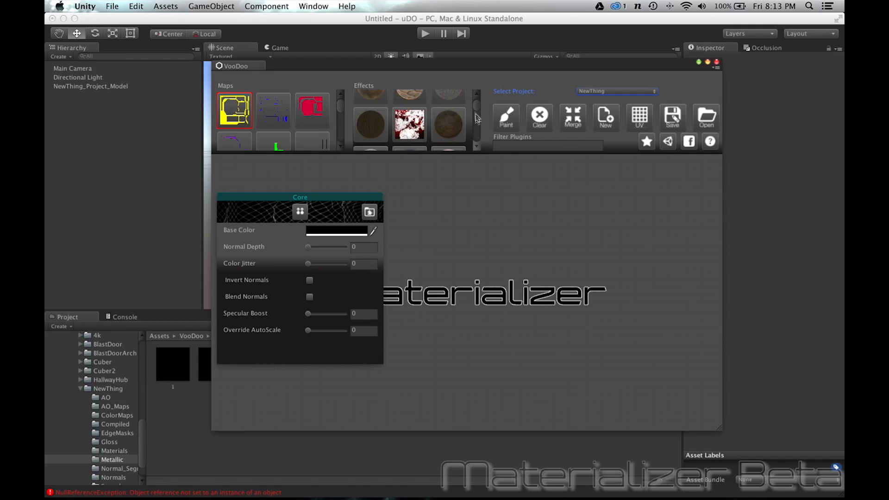
left_click(477, 148)
scroll(466, 148, "down", 2)
scroll(382, 143, "down", 2)
scroll(375, 135, "down", 1)
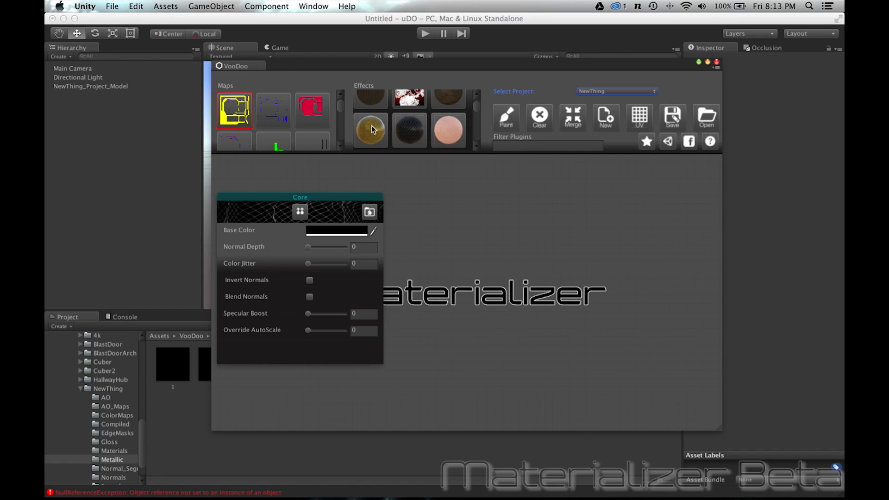
scroll(373, 130, "down", 1)
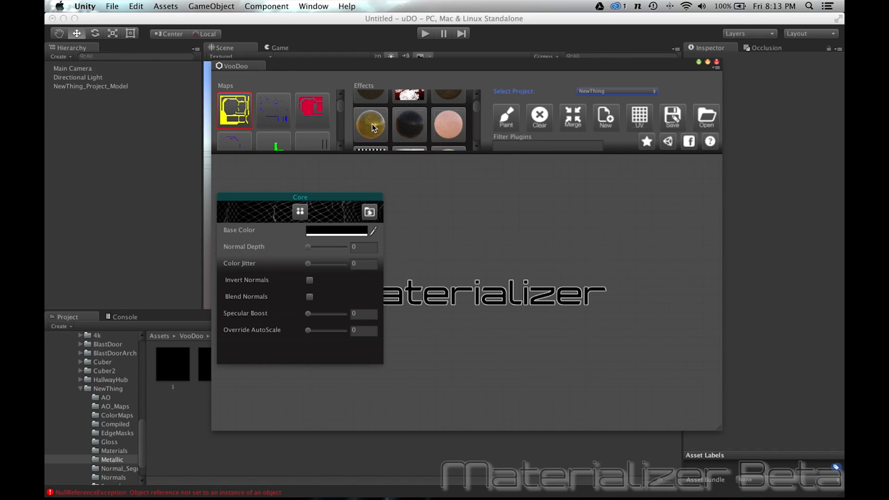
left_click(372, 126)
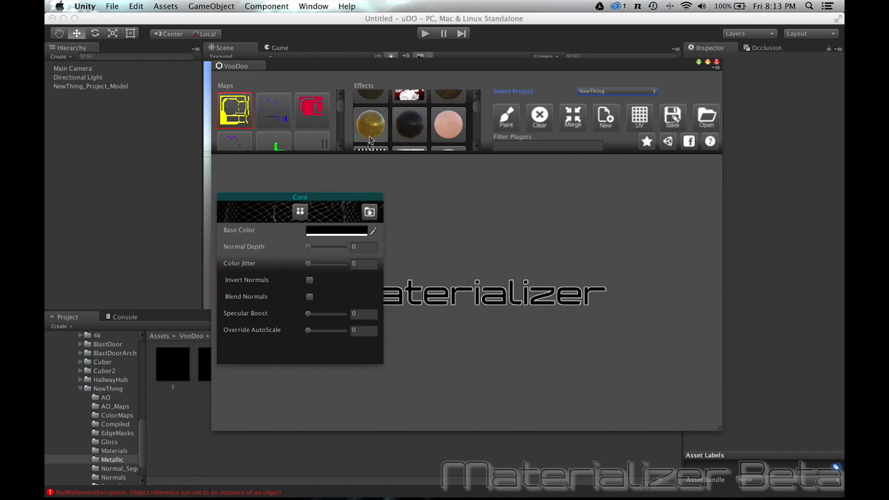
left_click_drag(347, 197, 566, 198)
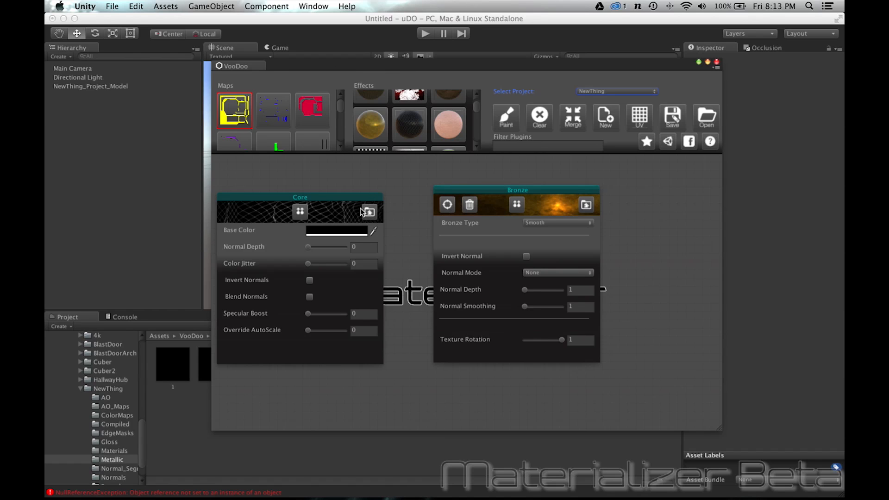
Connect the Core node's output to the Bronze node's input.
left_click_drag(372, 216, 448, 207)
left_click(447, 205)
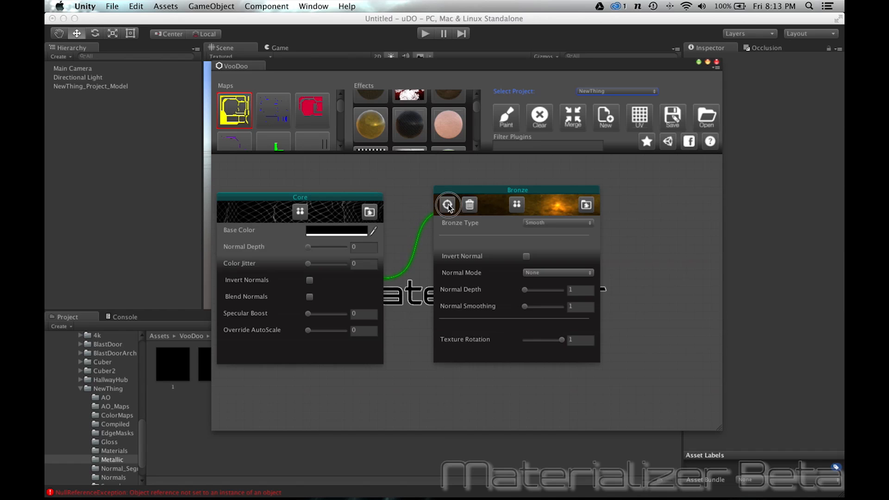
left_click(448, 206)
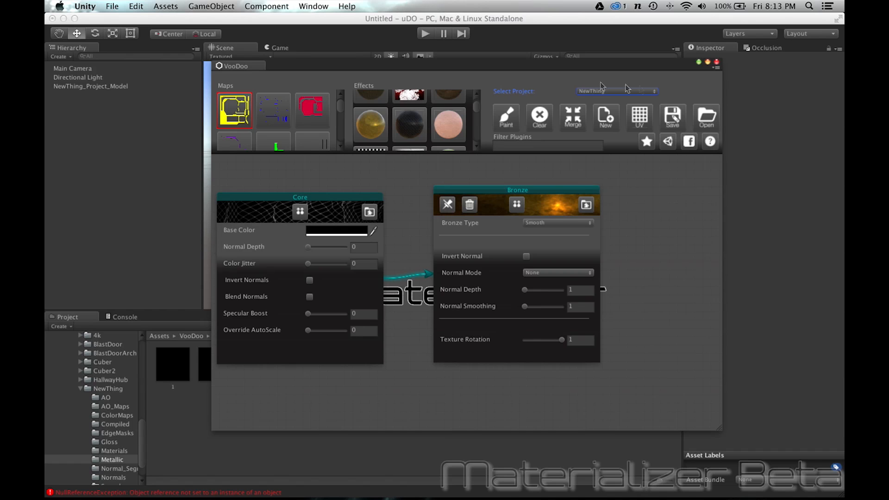
Maximize the VooDoo window.
left_click(698, 62)
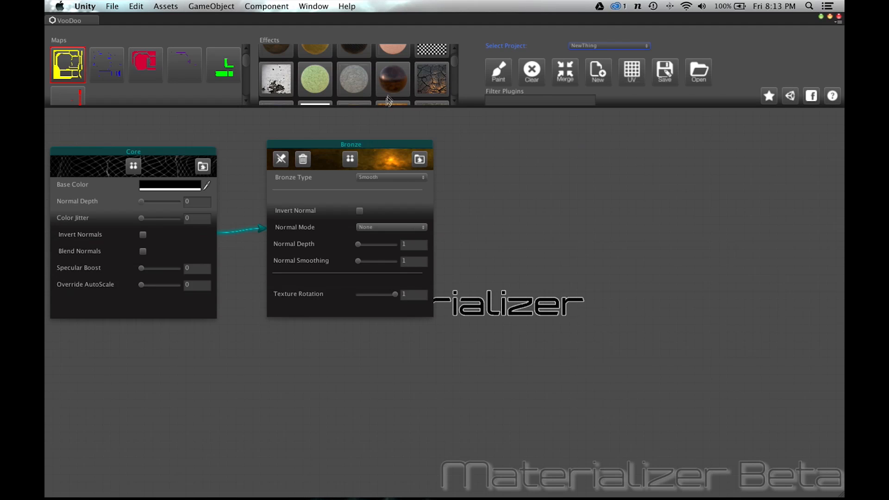
Add a Chipping effect beyond the Bronze node and connect the Bronze output to its input.
left_click_drag(280, 89, 637, 149)
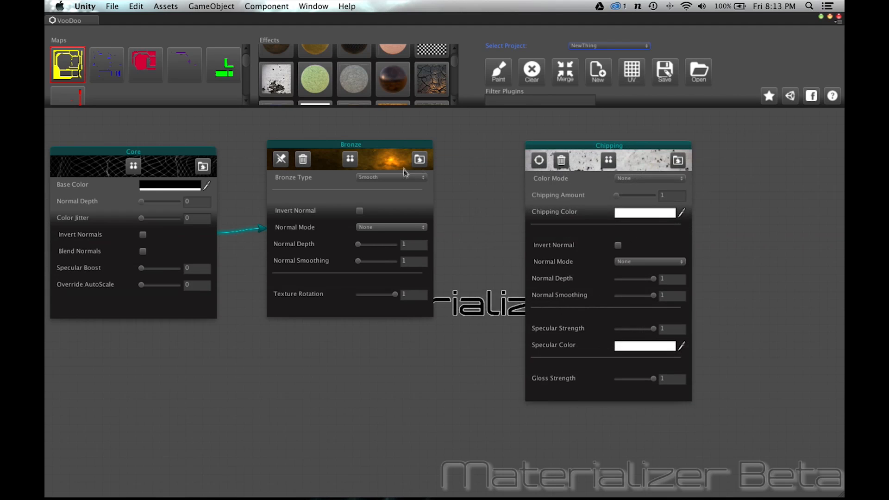
left_click(424, 163)
left_click(539, 162)
left_click(540, 161)
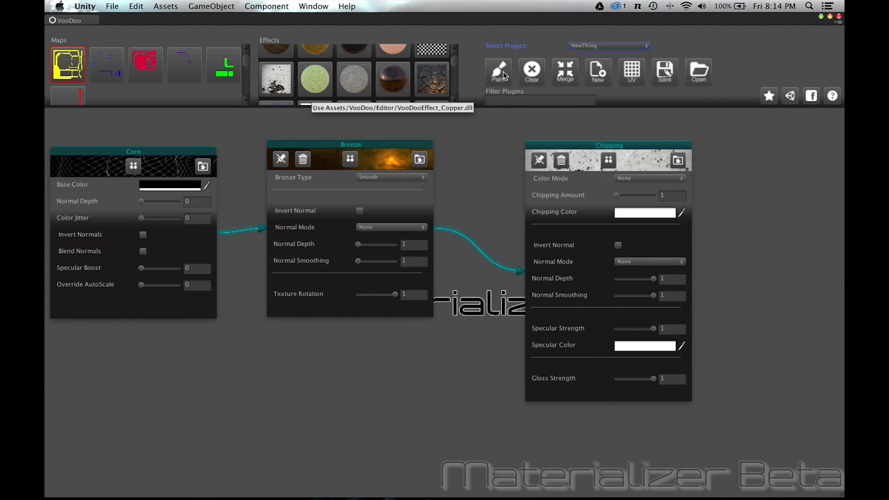
Clear the effect graph, including a newly added Bone node, back to the Core node alone.
left_click(530, 72)
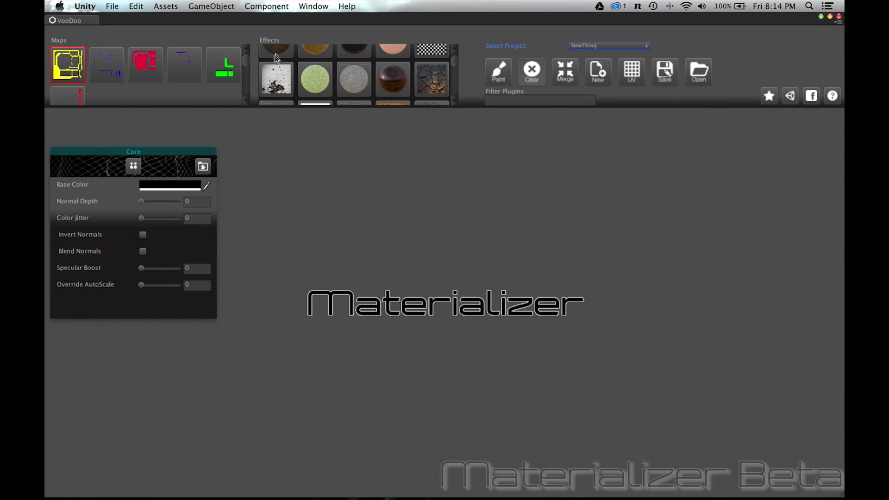
left_click(277, 56)
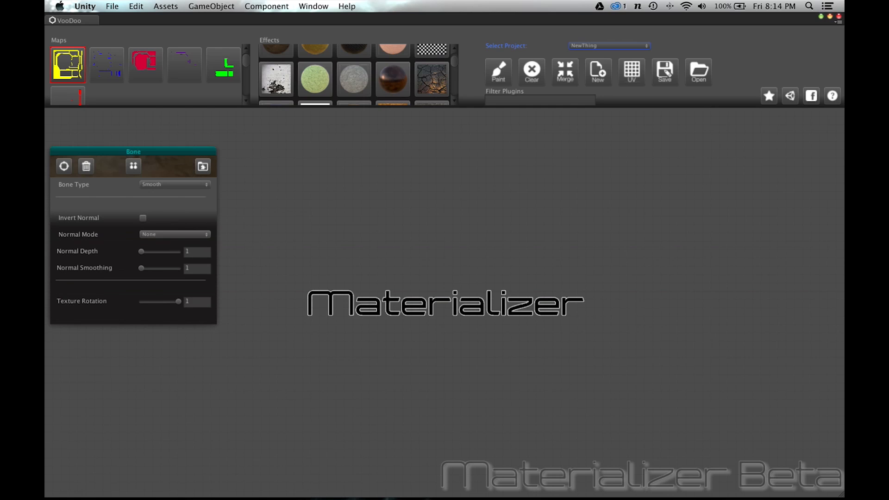
left_click(531, 70)
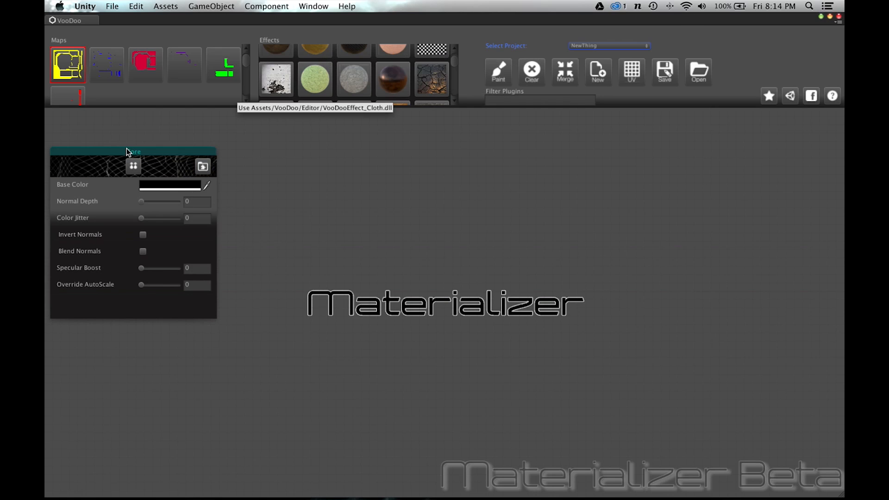
Add a Bronze effect, place its node beside the Core node and connect the Core output to it.
left_click(149, 149)
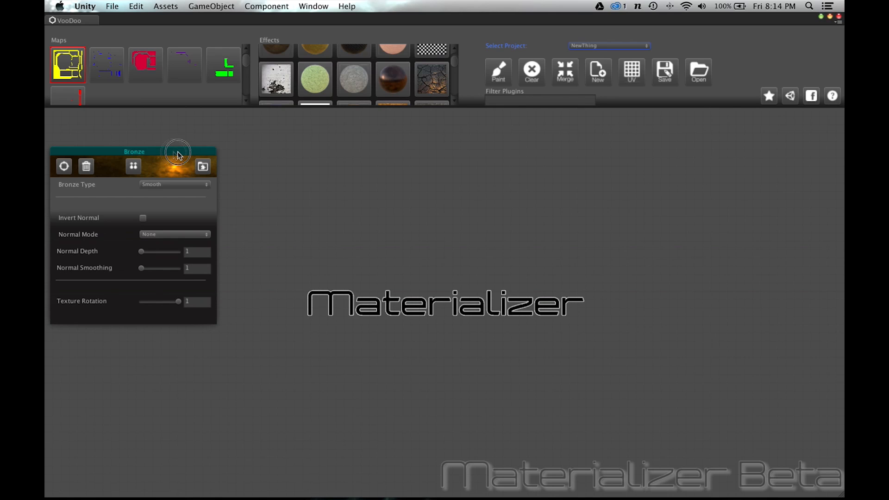
left_click_drag(352, 155, 414, 154)
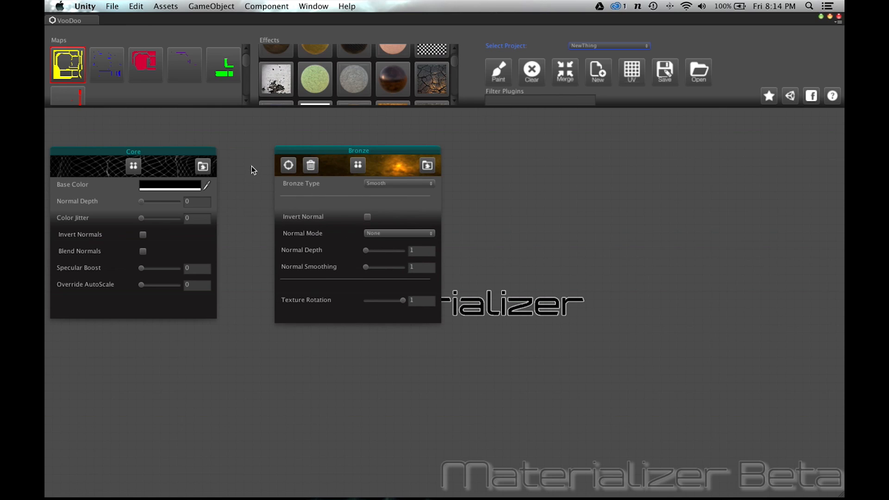
left_click_drag(203, 167, 289, 168)
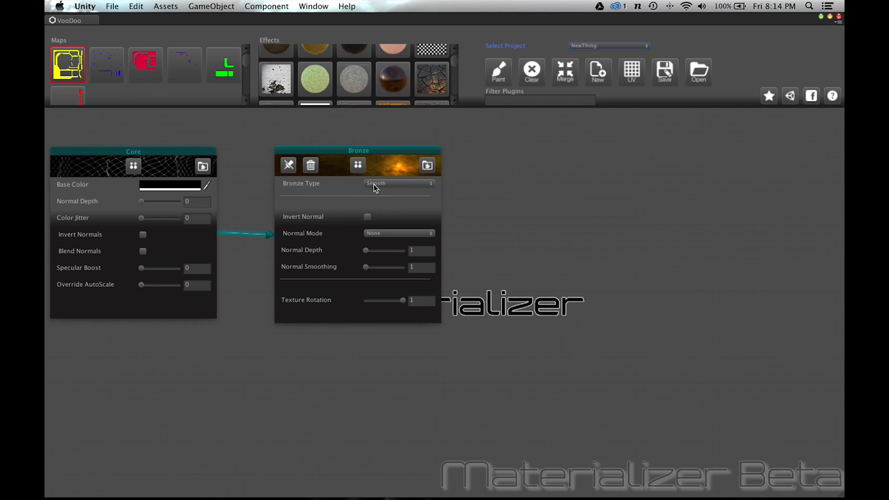
Review the Bronze Type options, keep Smooth, and switch Invert Normal on and back off.
left_click(393, 185)
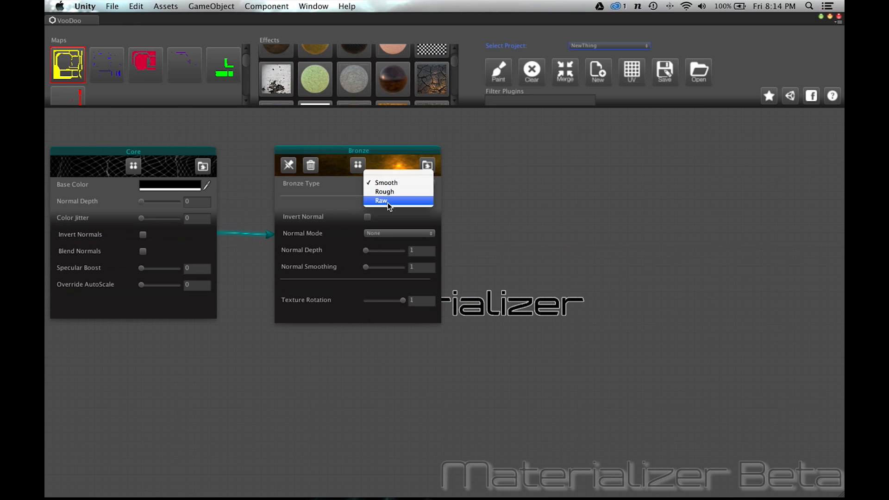
left_click(388, 185)
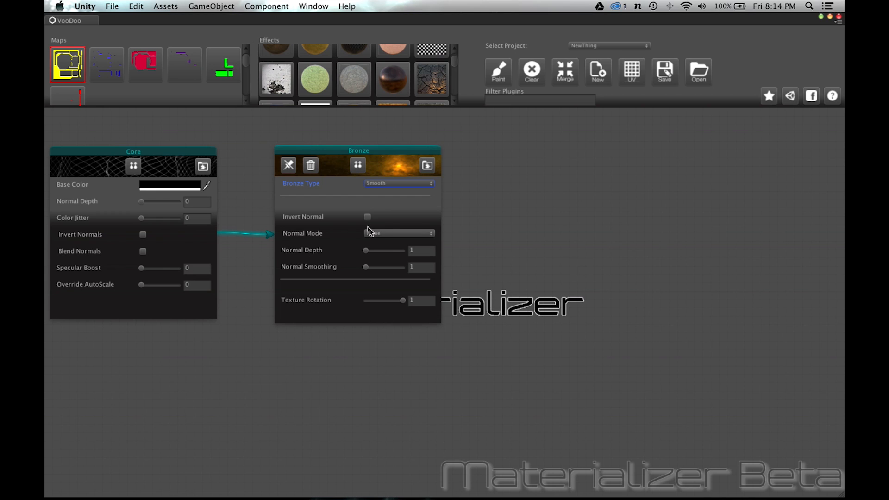
left_click(367, 218)
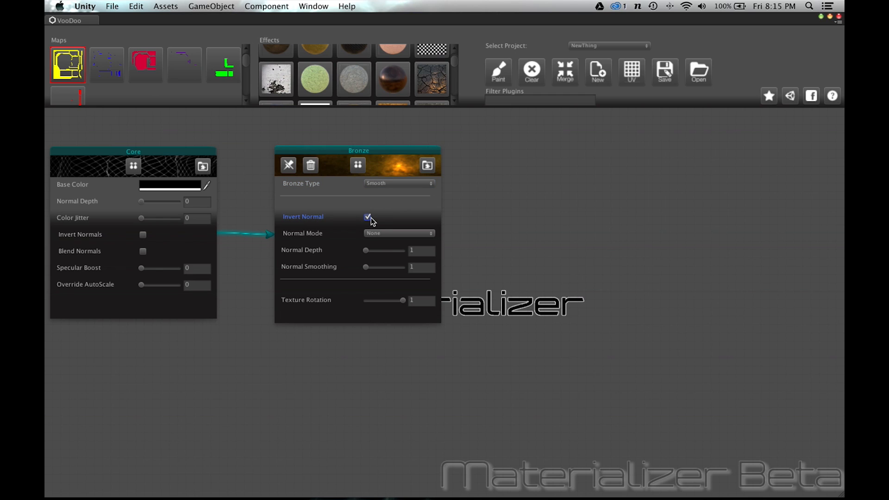
left_click(369, 217)
Set the Bronze node's Normal Mode to Opaque and its Normal Depth to 100.
left_click(386, 234)
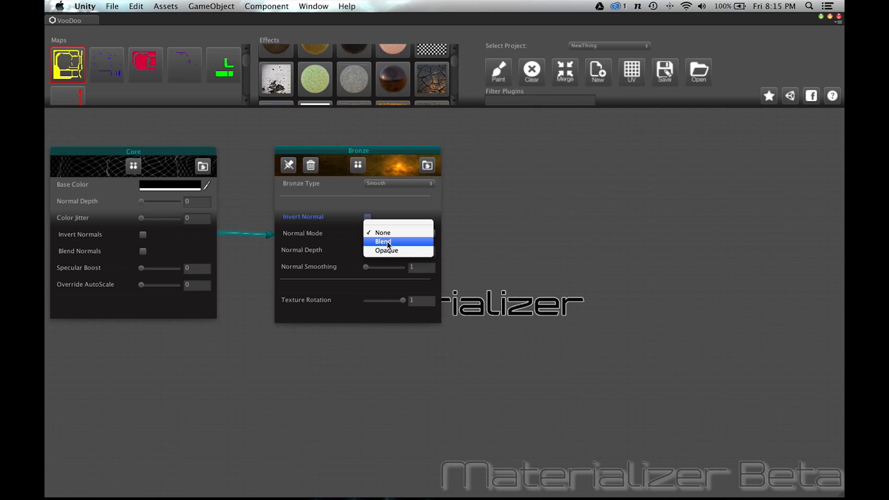
left_click(389, 251)
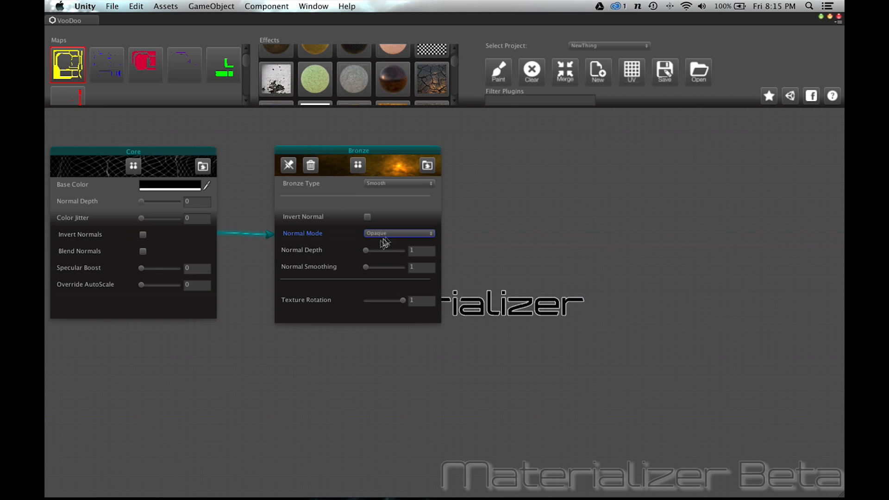
left_click(371, 252)
left_click_drag(371, 251, 415, 254)
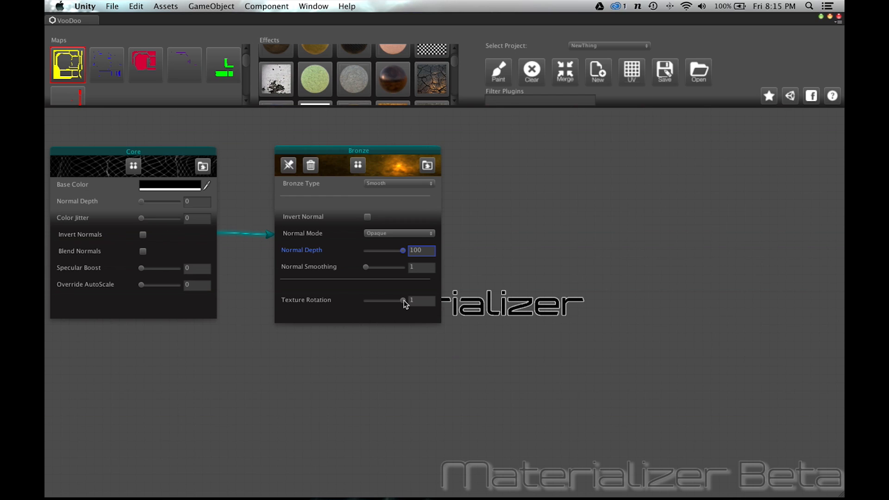
Set the Bronze node's Texture Rotation to 0 and paint the effect onto the selected map.
left_click_drag(404, 300, 422, 306)
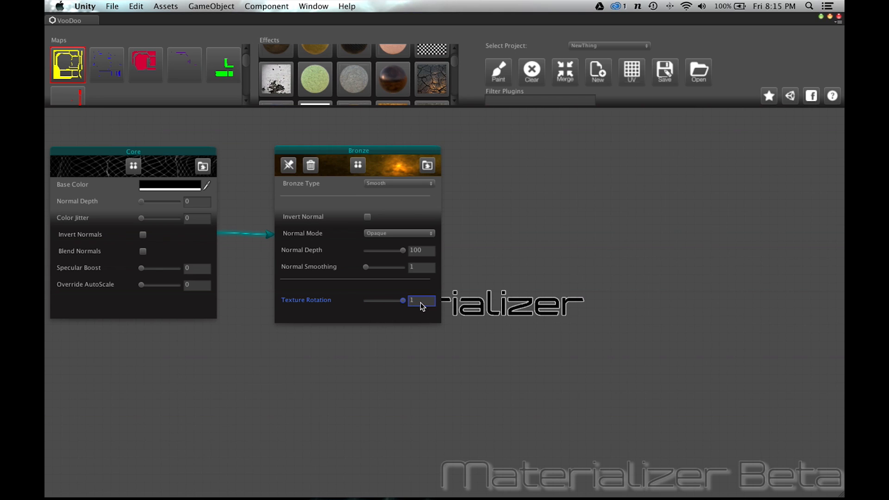
left_click_drag(405, 304, 386, 302)
left_click_drag(387, 304, 353, 304)
left_click_drag(353, 304, 350, 302)
left_click(499, 69)
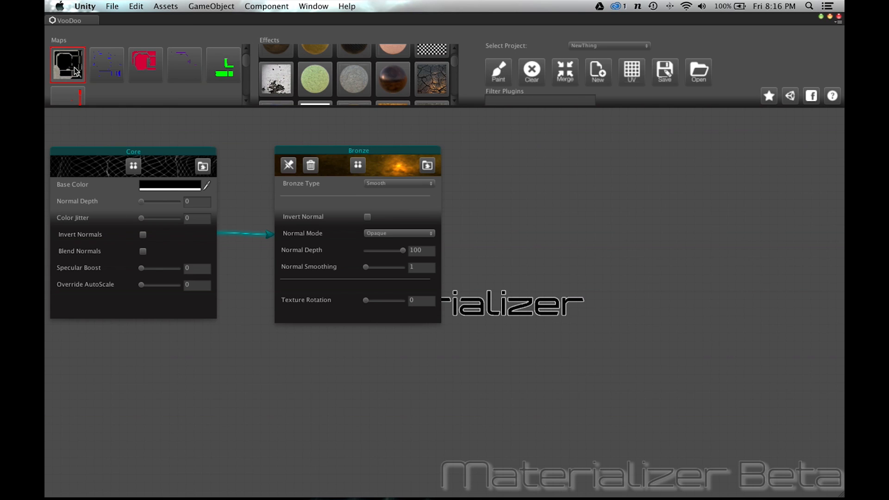
Show the painted map's diffuse texture in Preview, inspect it enlarged, and close the image.
right_click(75, 72)
left_click(104, 80)
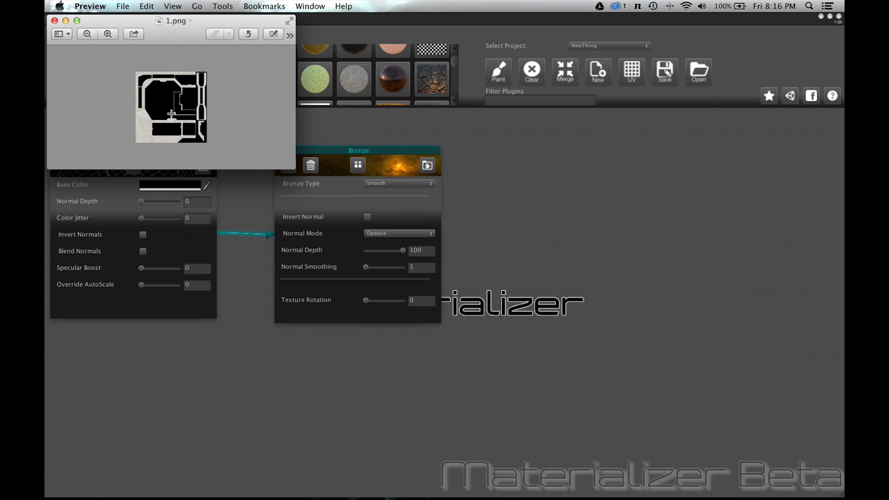
key("super+plus")
key("super+plus")
key("super+plus")
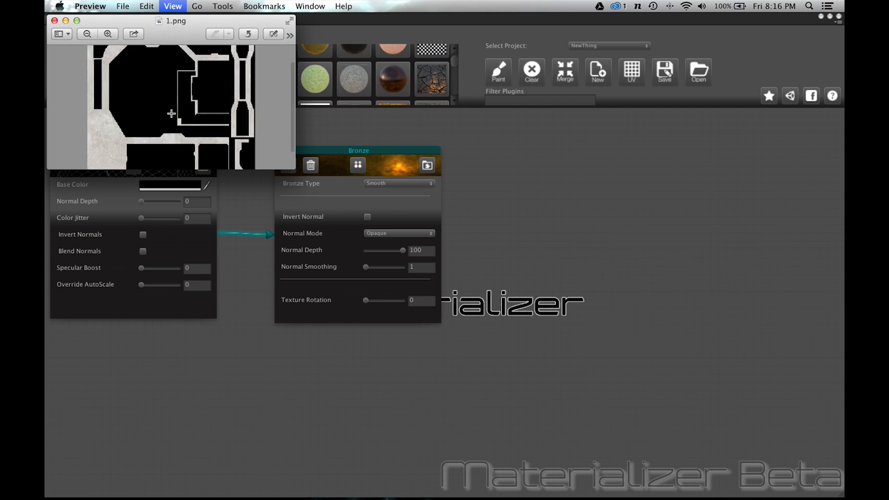
left_click_drag(294, 168, 710, 470)
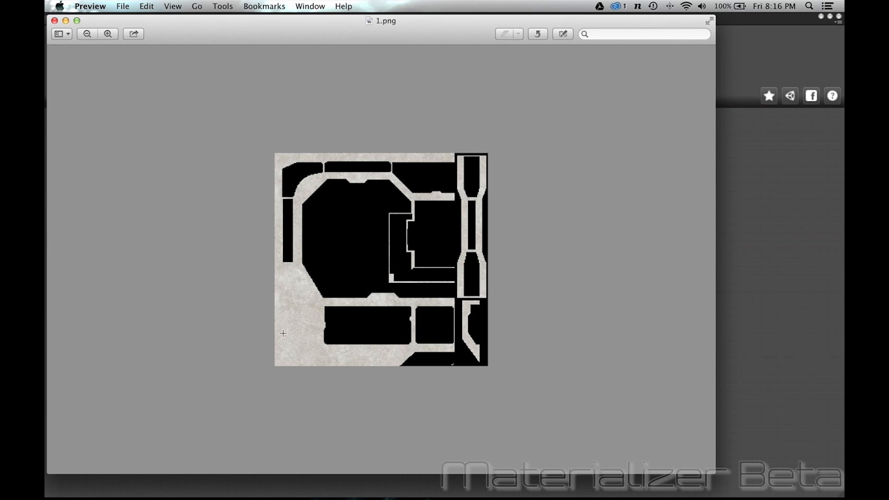
key("super+plus")
key("super+plus")
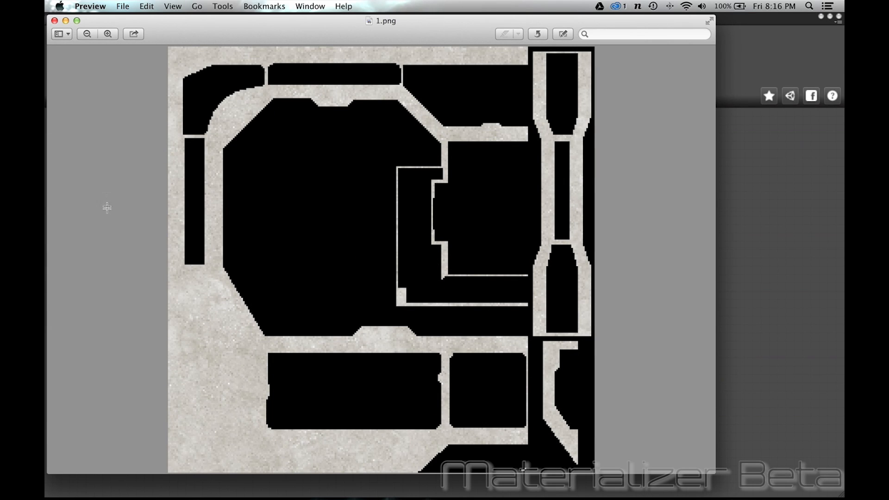
left_click(55, 21)
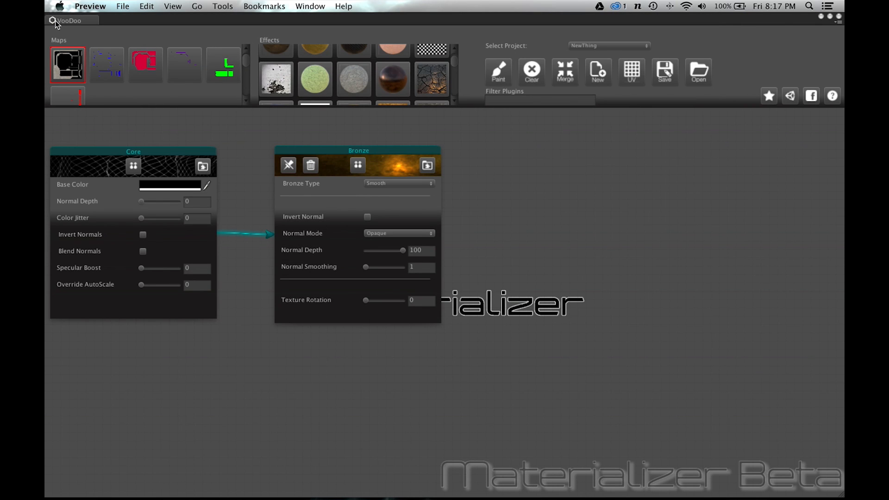
Show the painted map's normal texture in Preview, inspect its surface detail up close, and close the image.
right_click(70, 73)
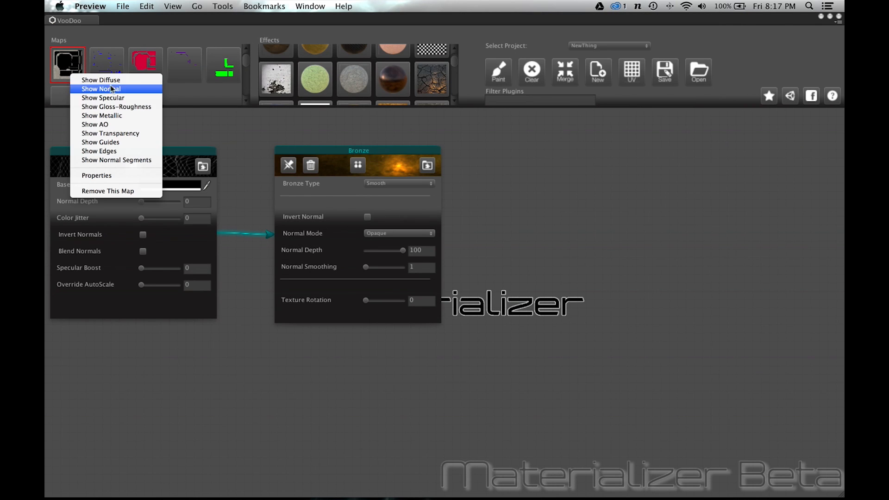
left_click(112, 88)
key("super+plus")
key("super+plus")
key("super+plus")
key("super+plus")
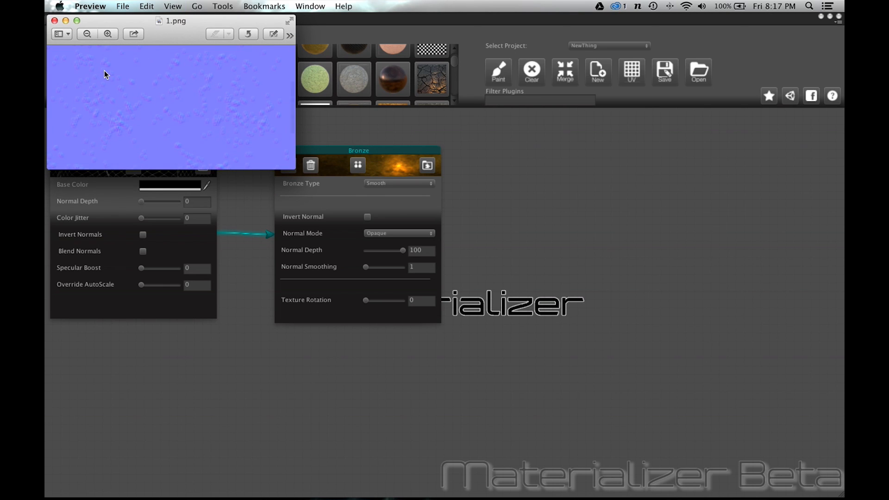
left_click(55, 20)
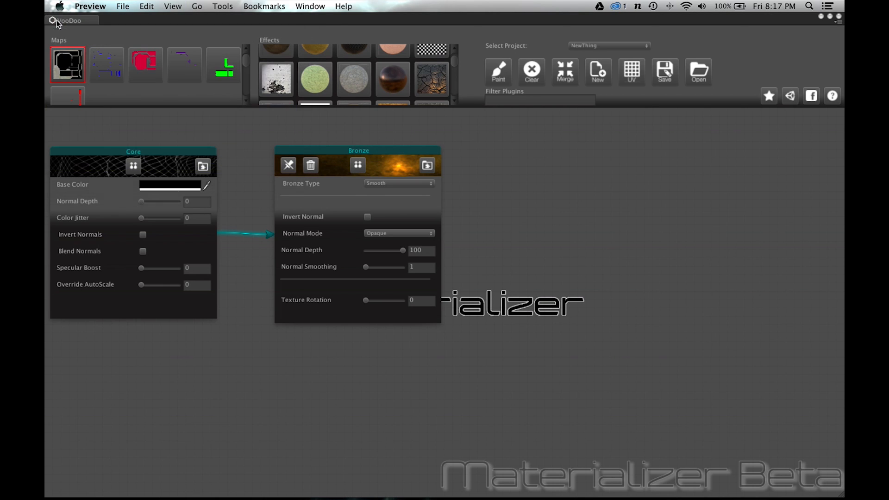
Show the painted map's specular texture in Preview and inspect it enlarged.
right_click(68, 65)
left_click(99, 88)
key("super+plus")
key("super+plus")
key("super+plus")
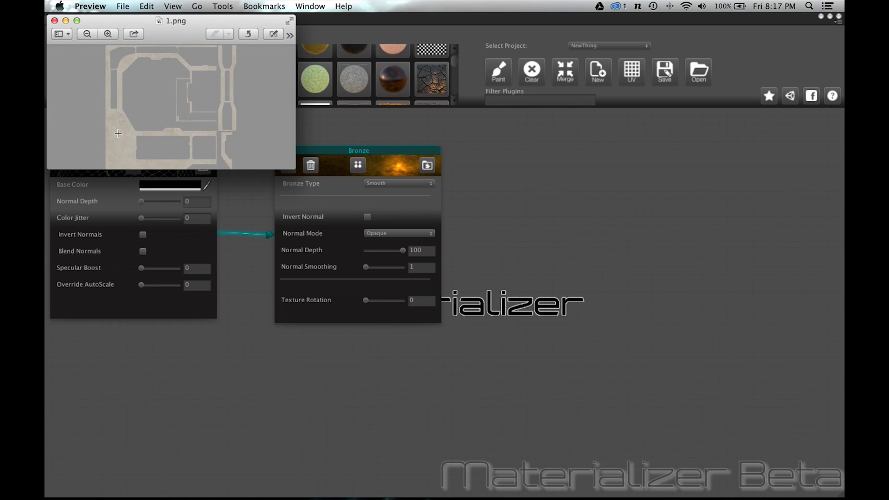
Examine the surface detail across several areas of the enlarged specular texture and return to Unity.
key("super+plus")
key("super+plus")
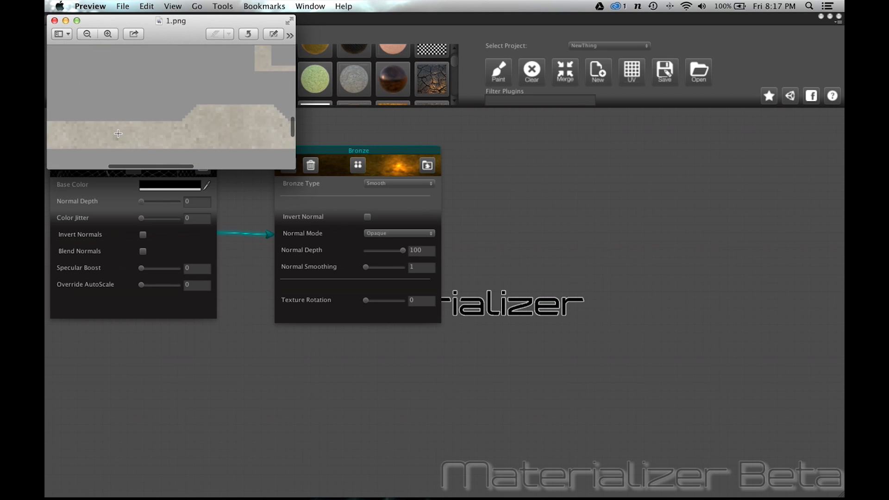
scroll(118, 133, "down", 5)
scroll(118, 133, "left", 5)
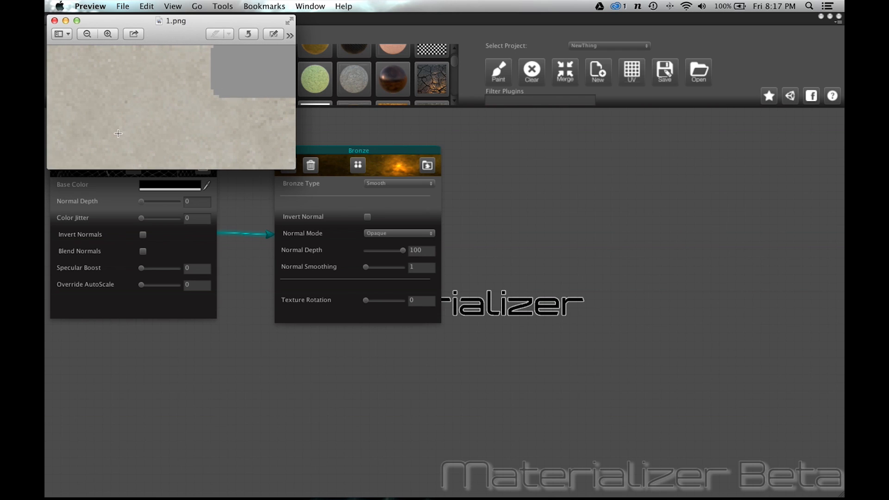
key("super+Tab")
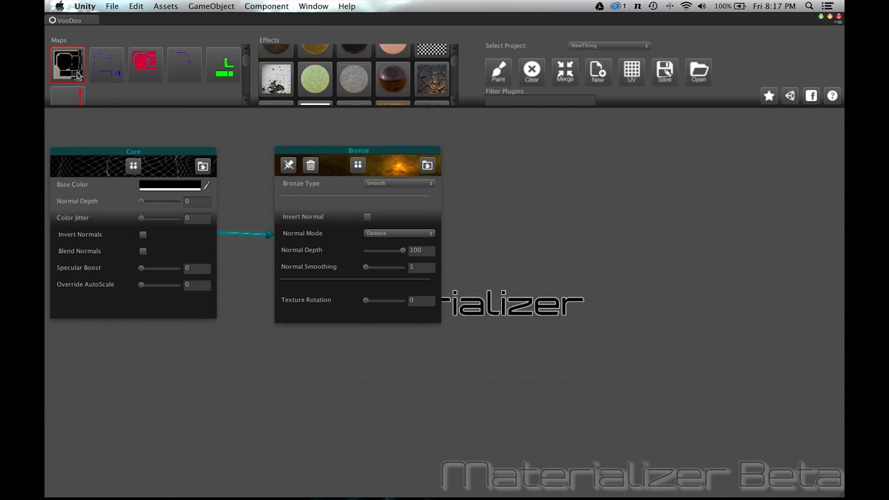
Review the texture types the first map can show and select the remaining maps in turn.
right_click(70, 72)
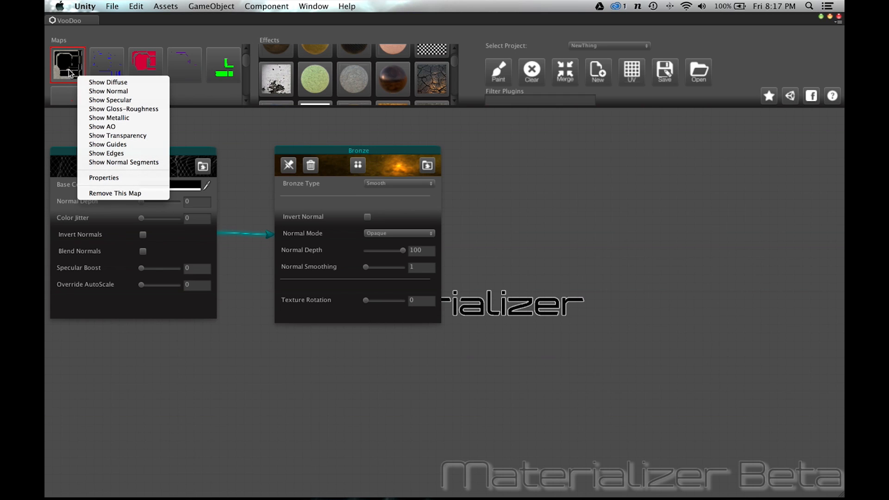
left_click(236, 135)
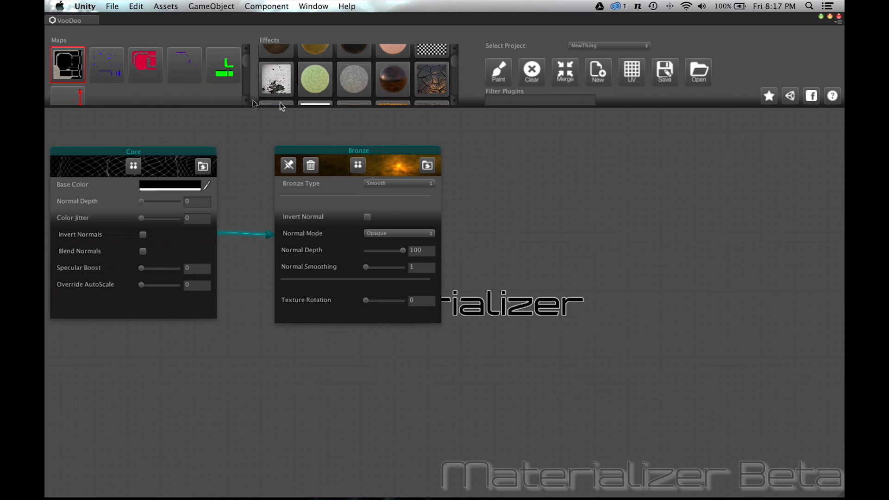
left_click(97, 66)
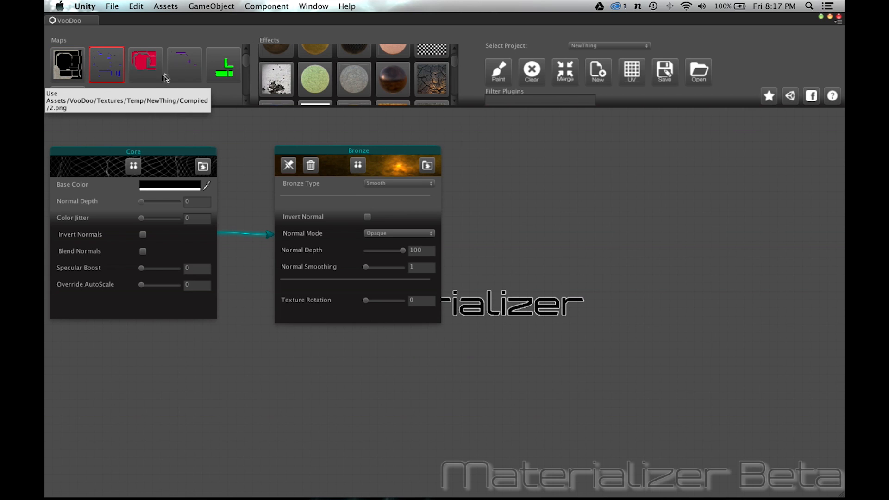
left_click(145, 68)
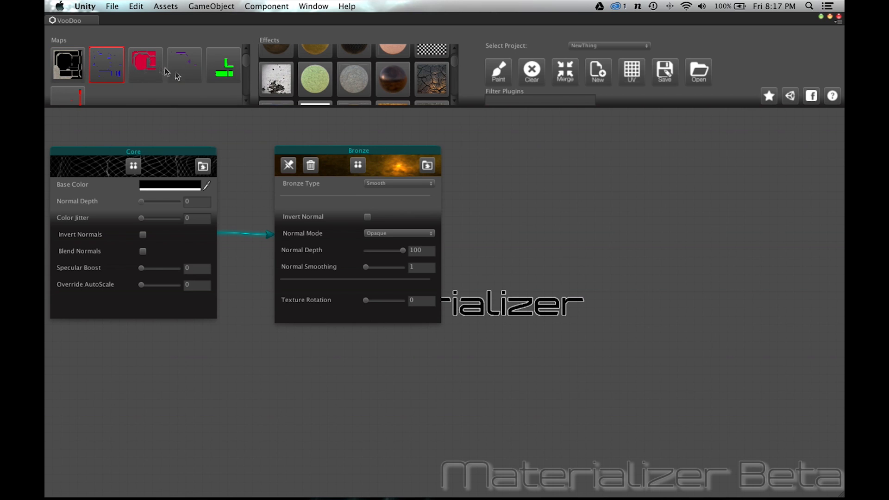
left_click(220, 72)
left_click(81, 99)
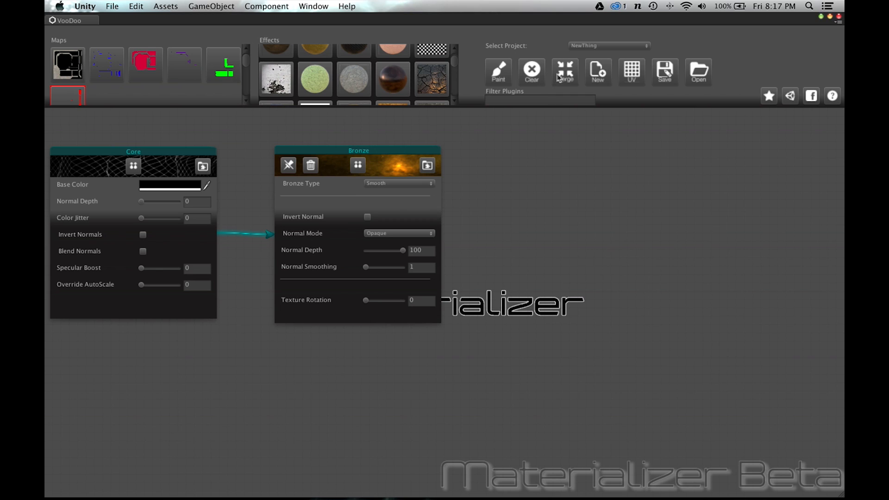
Merge the project's maps and show the NewThing folder's contents in the main Unity project window.
left_click(562, 75)
left_click(821, 17)
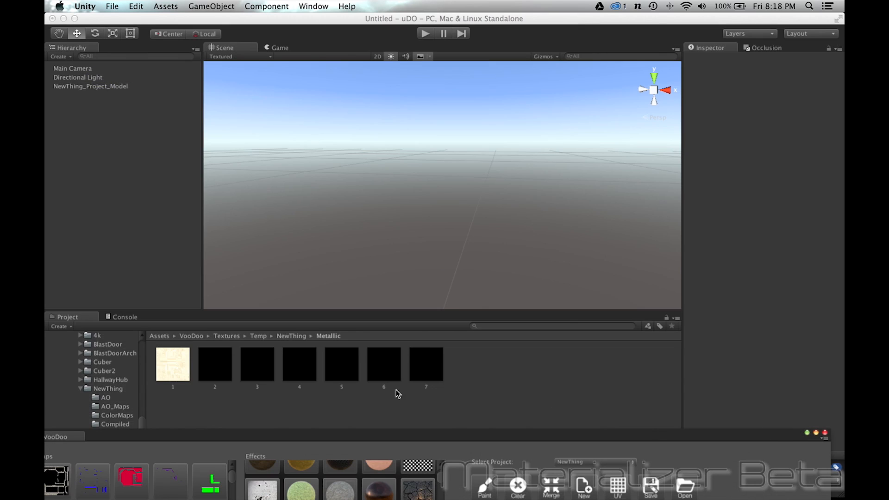
left_click(109, 392)
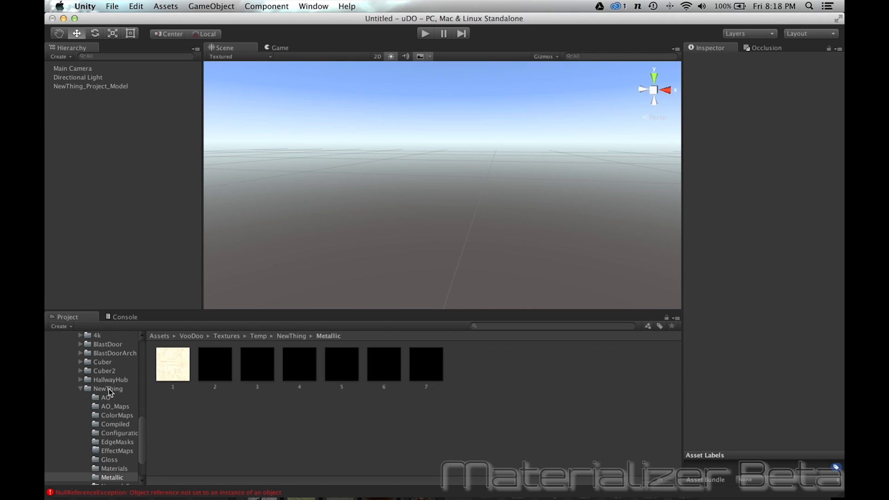
left_click(109, 389)
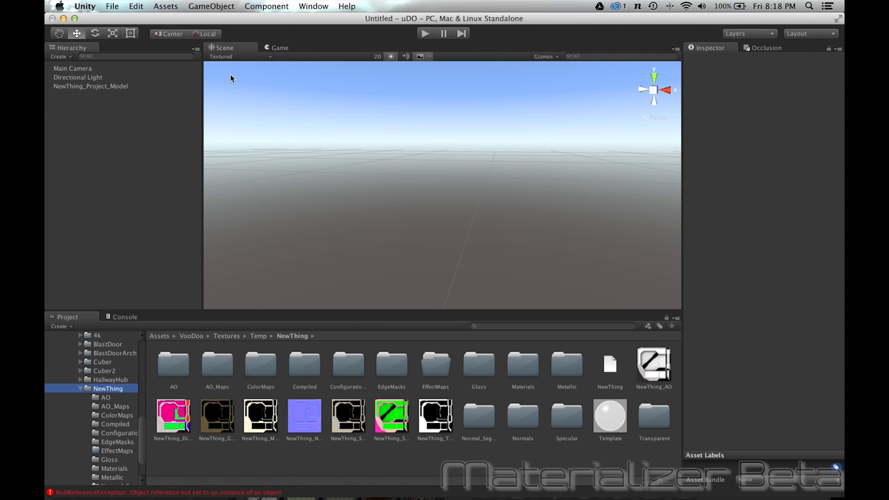
Select NewThing_Project_Model and frame it in the Scene view.
left_click(98, 87)
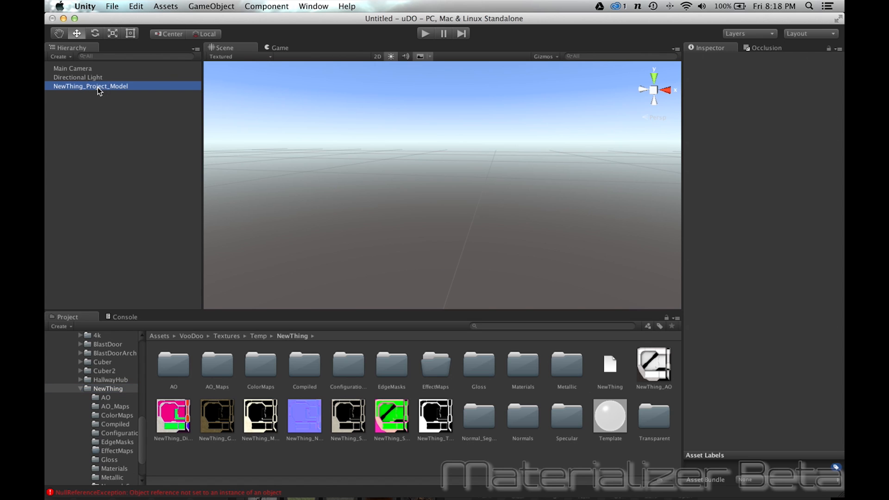
key("f")
scroll(470, 202, "up", 5)
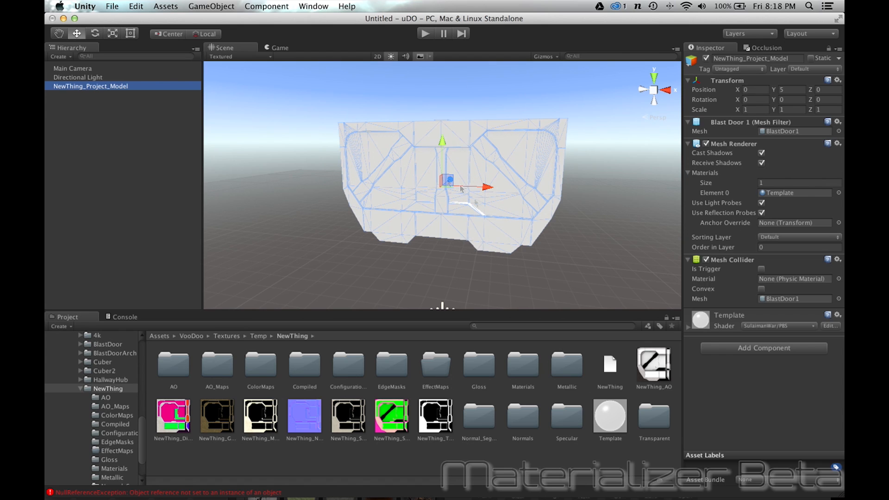
Create a new material in the NewThing folder and set its shader to Alloy/Core/Base Bumped.
left_click(419, 466)
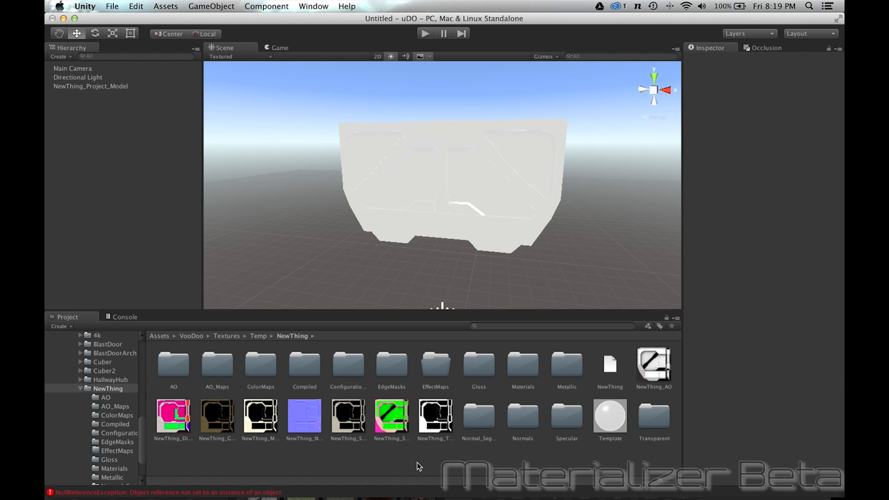
right_click(356, 460)
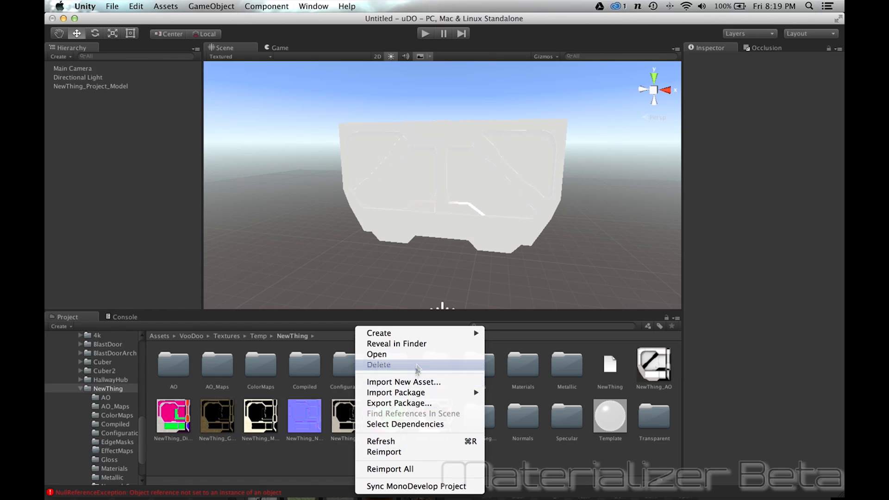
mouse_move(420, 332)
left_click(528, 334)
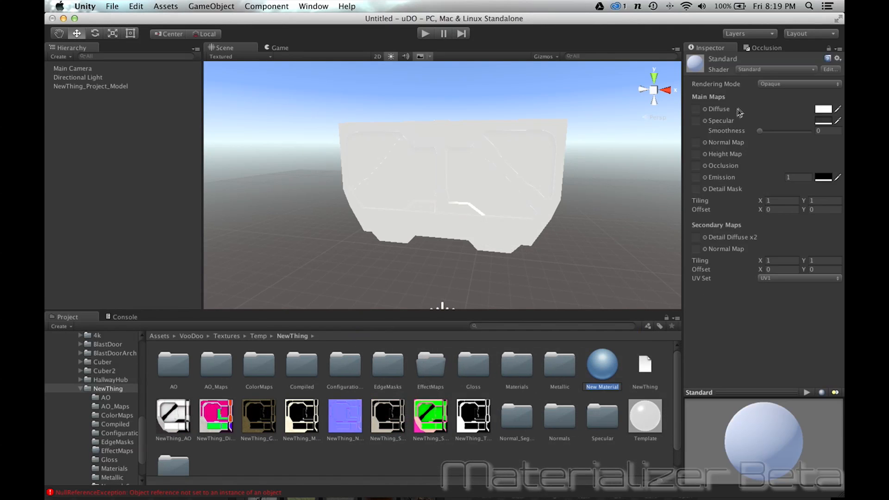
left_click(768, 68)
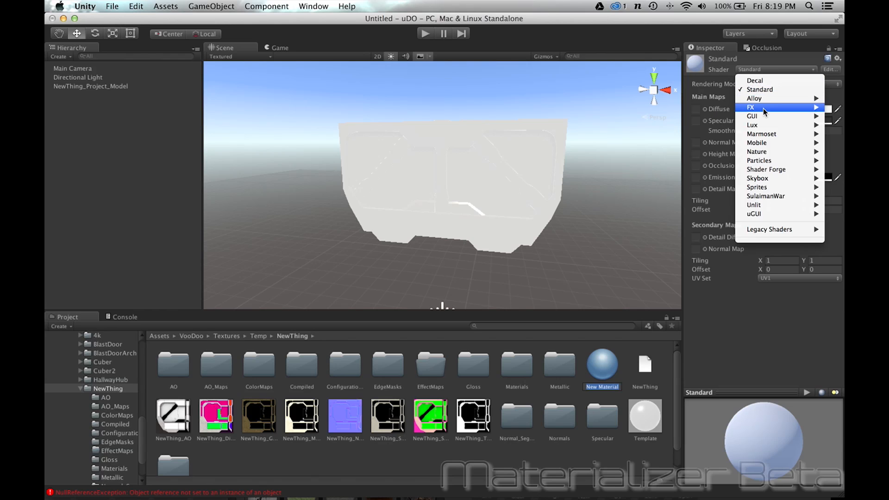
mouse_move(760, 100)
mouse_move(708, 98)
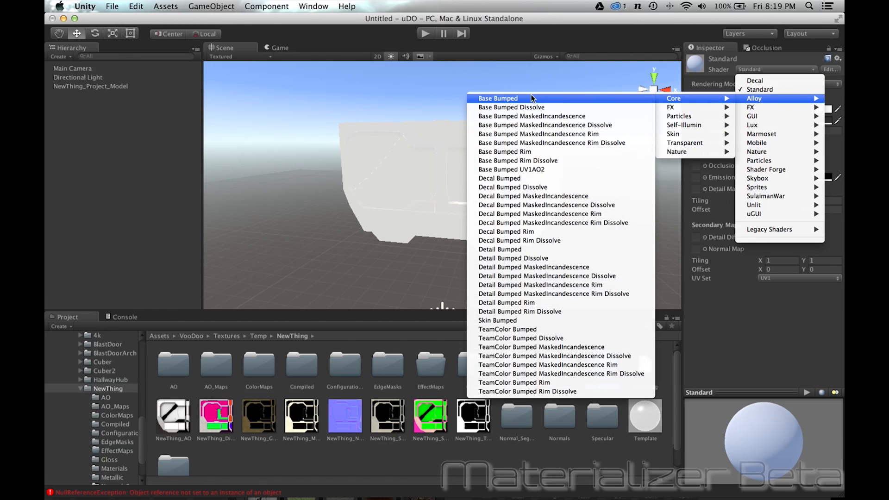
left_click(531, 98)
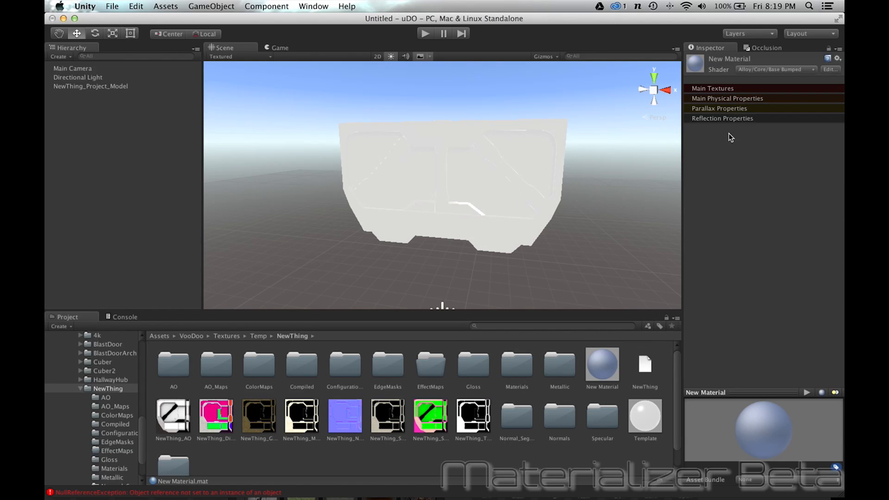
Assign NewThing_Diffuse as the new material's Color texture and NewThing_Normal as its Normals texture.
left_click(737, 88)
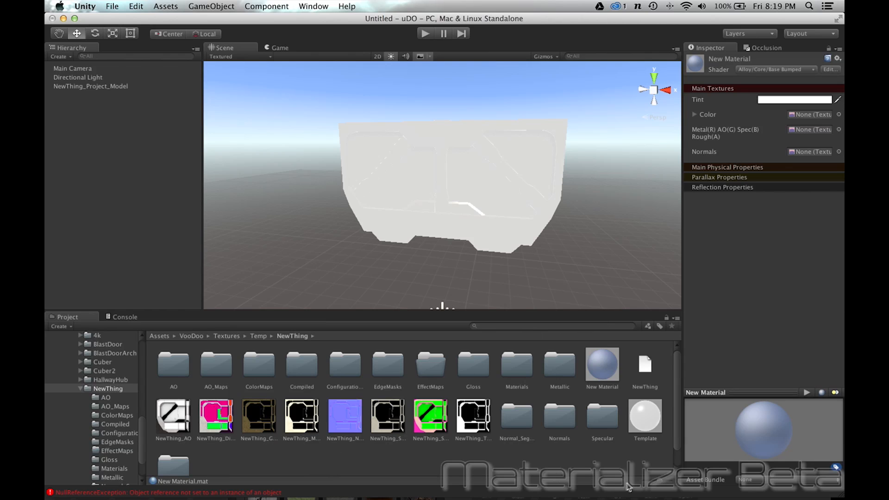
left_click_drag(658, 484, 630, 484)
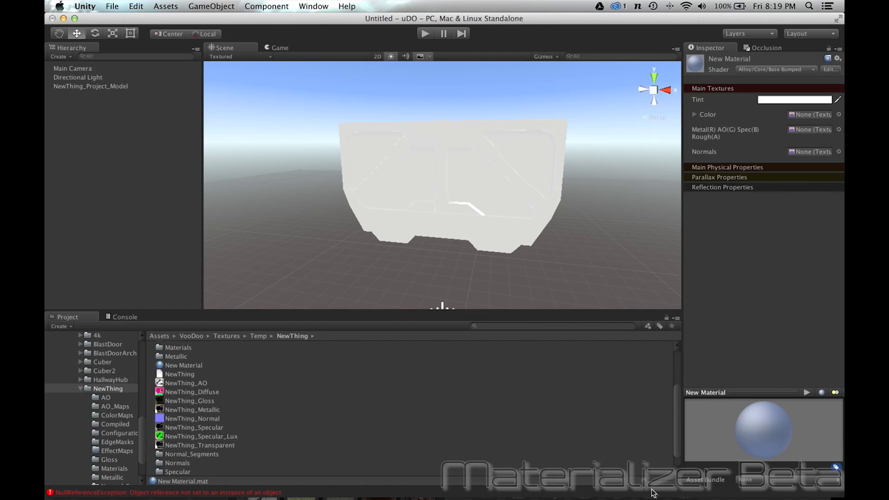
left_click_drag(205, 395, 804, 115)
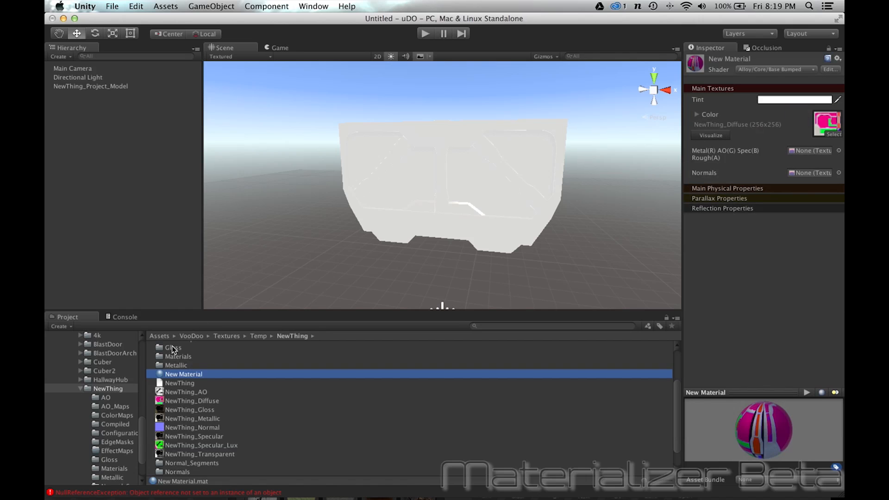
left_click_drag(203, 427, 802, 172)
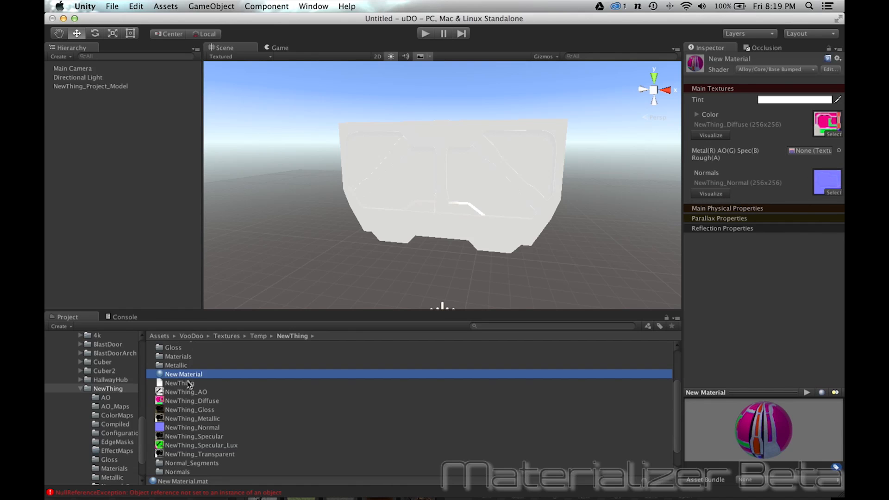
Apply New Material to the door model in the Scene view.
scroll(194, 377, "down", 1)
left_click_drag(196, 369, 499, 172)
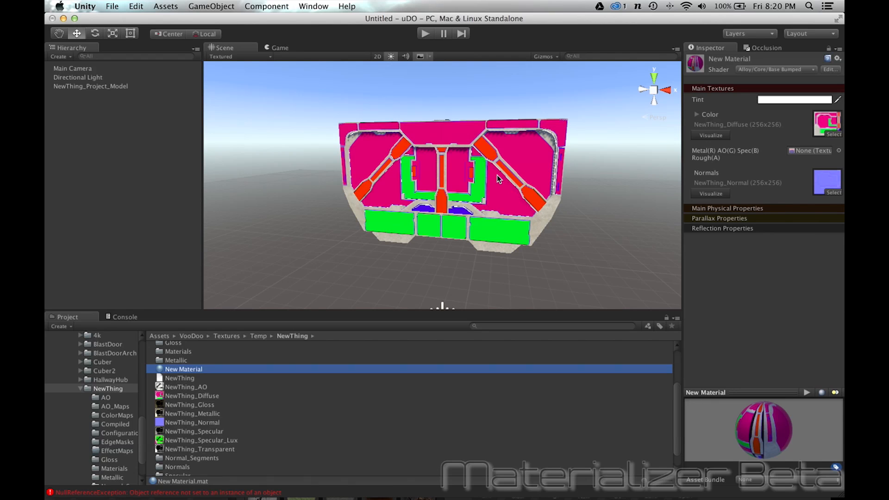
scroll(497, 174, "up", 3)
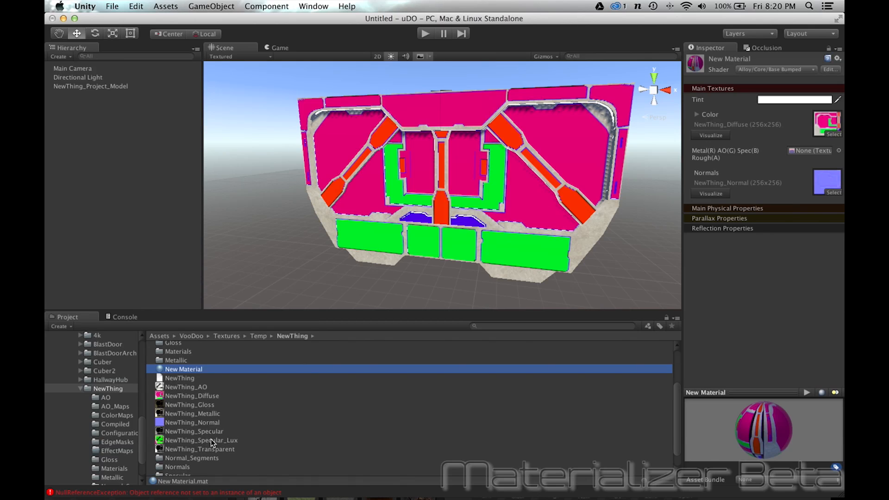
Assign NewThing_Specular_Lux as the material's Metal/AO/Spec/Rough texture and view the model from another angle.
left_click(196, 441)
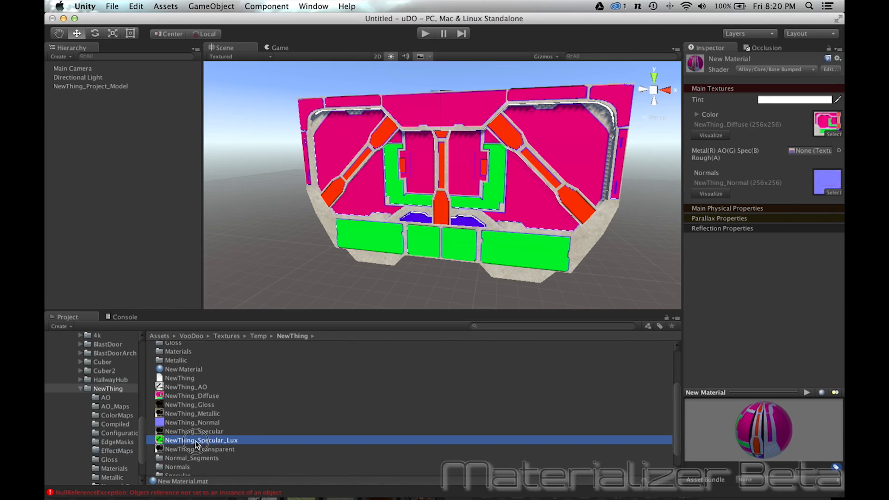
mouse_move(195, 443)
left_mouse_down()
mouse_move(612, 389)
mouse_move(732, 269)
mouse_move(799, 150)
left_mouse_up()
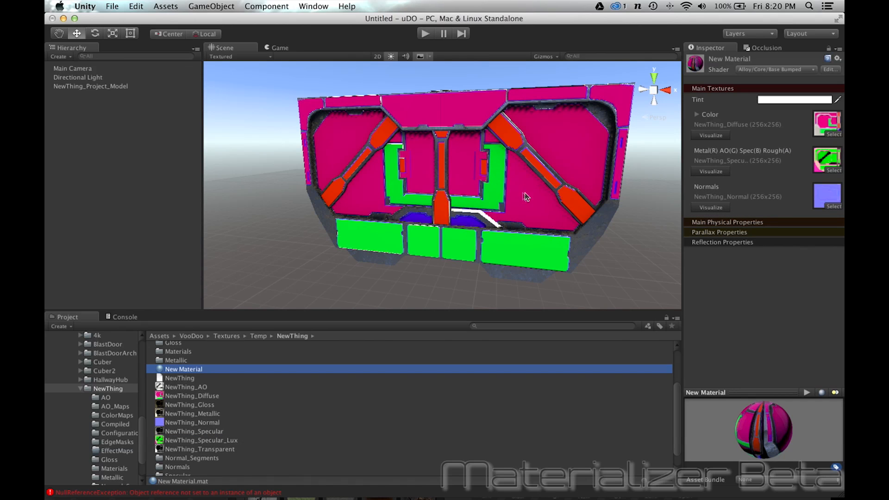
left_click_drag(381, 237, 462, 215, "alt")
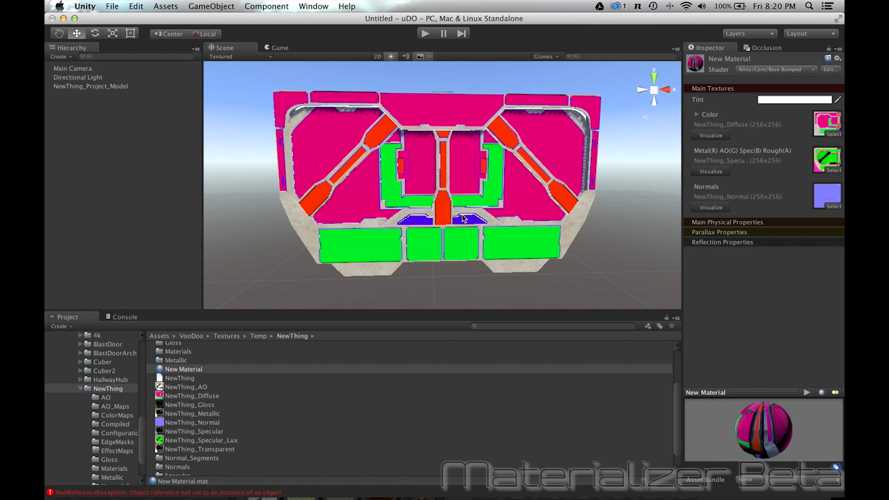
Open Alloy's Material Map Channel Packer, arrange it beside the main Unity window, and set Specularity to Texture.
left_click(314, 6)
mouse_move(366, 94)
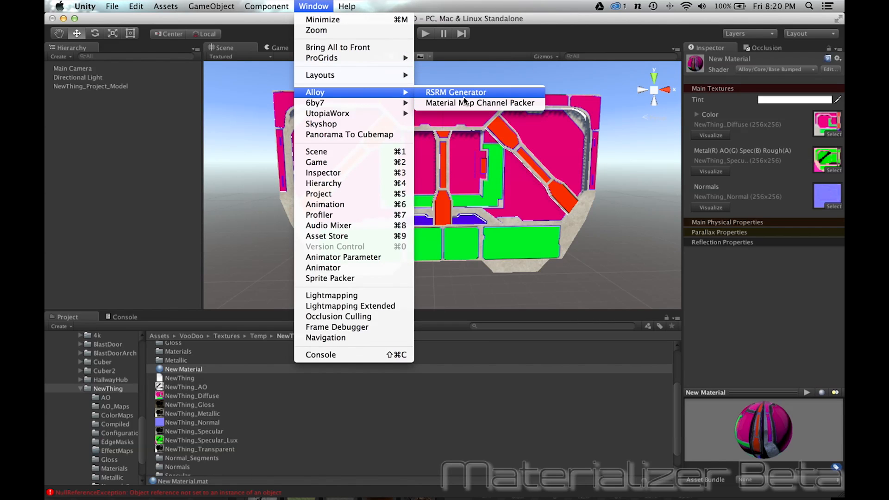
left_click(489, 103)
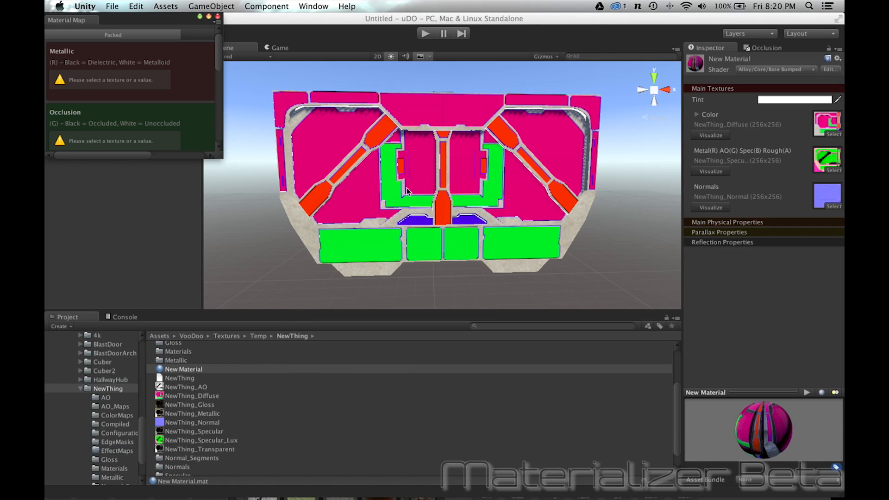
left_click_drag(221, 156, 196, 459)
left_click_drag(247, 21, 409, 23)
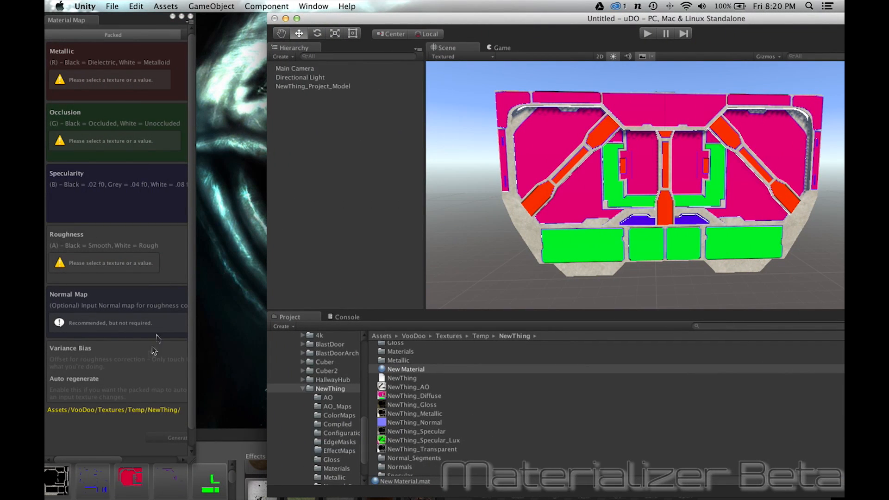
left_click_drag(199, 463, 303, 462)
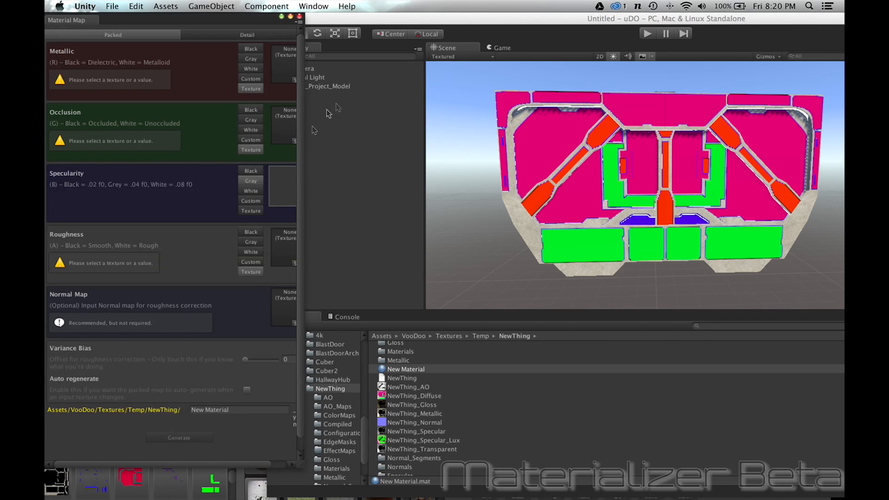
left_click_drag(405, 19, 494, 19)
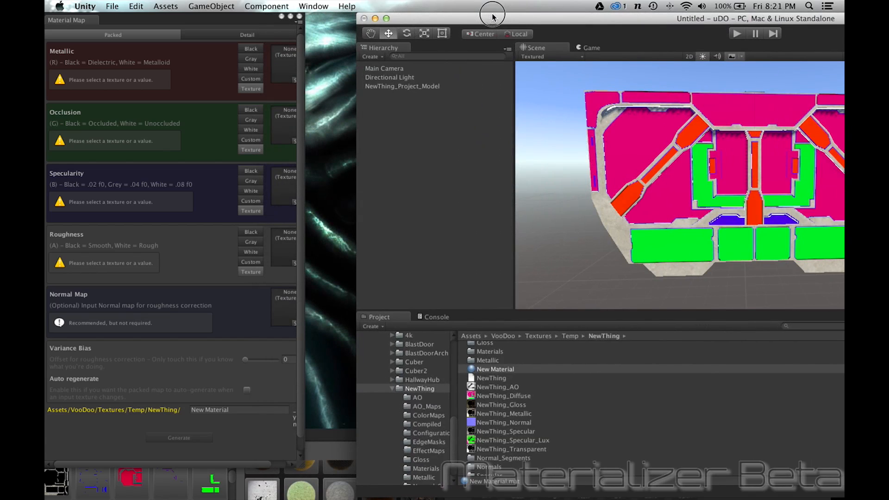
left_click_drag(296, 463, 323, 464)
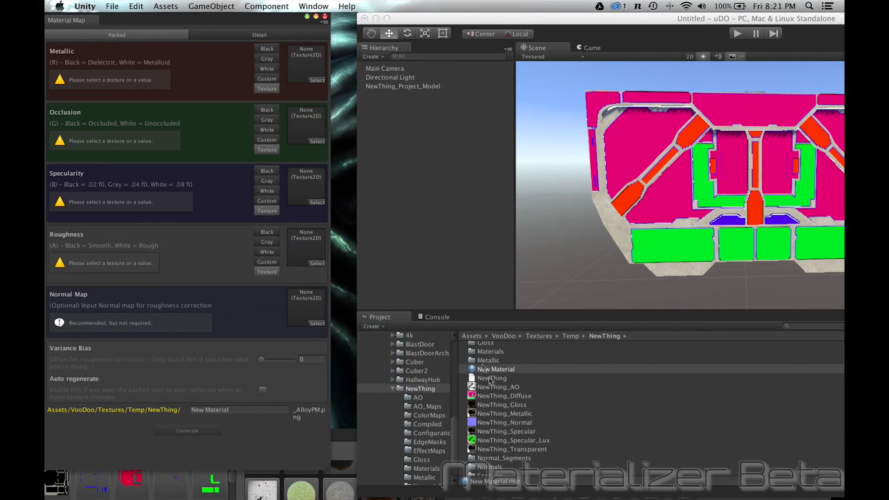
Assign the NewThing Metallic, AO, Specular, Gloss and Normal textures to the packer's Metallic, Occlusion, Specularity, Roughness and Normal Map slots, respectively.
left_click_drag(524, 414, 298, 74)
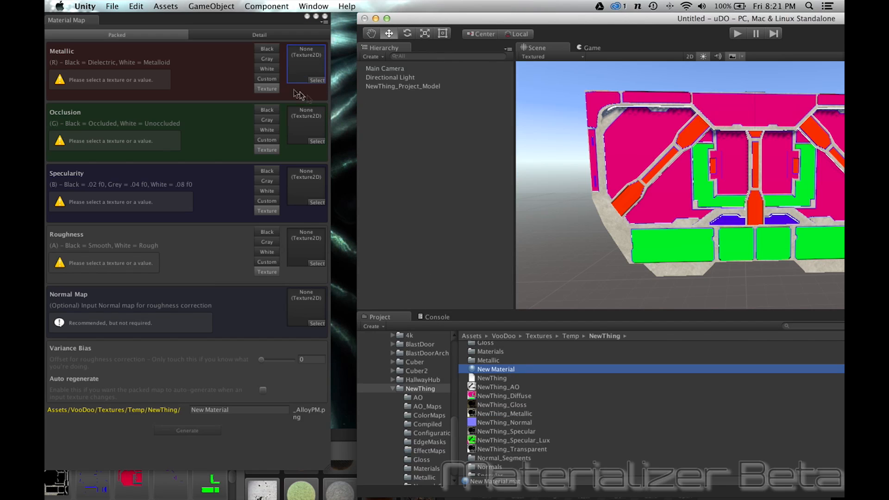
left_click_drag(506, 392, 318, 202)
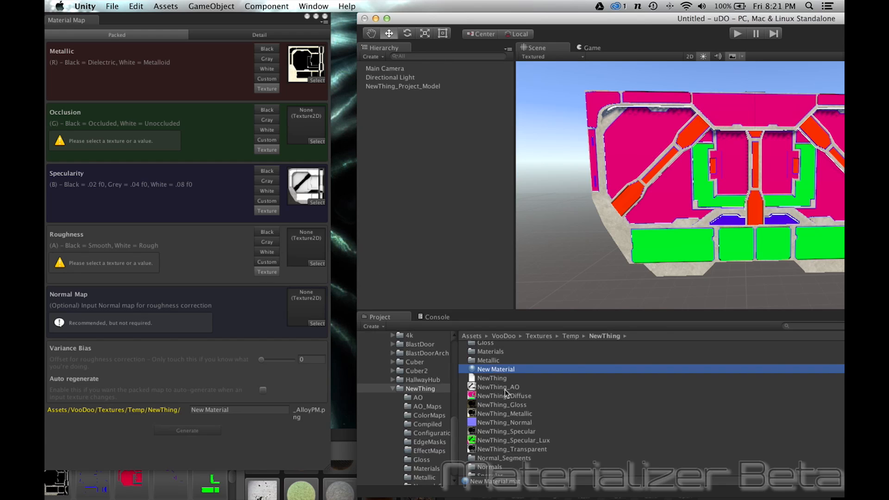
left_click_drag(504, 387, 303, 122)
left_click_drag(524, 432, 309, 184)
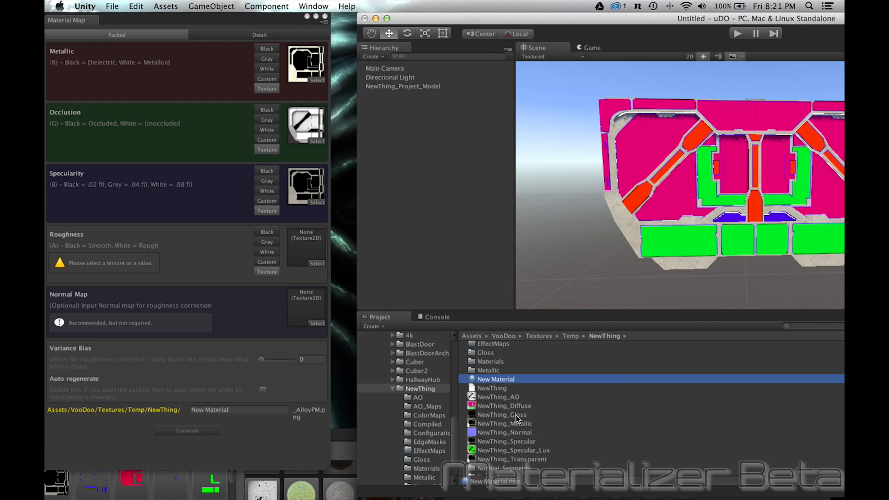
left_click_drag(514, 415, 306, 255)
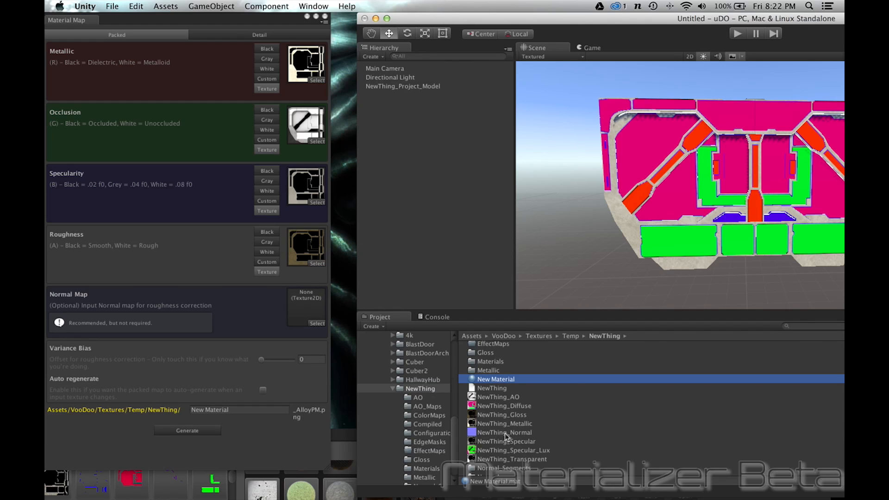
left_click_drag(507, 432, 300, 303)
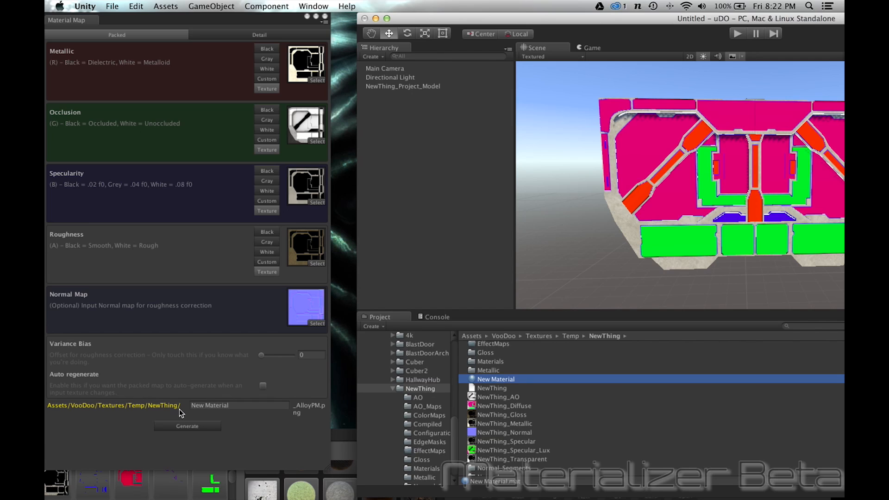
Generate the packed material map in the NewThing folder, close the channel packer and move the main window back to show the Inspector.
left_click(423, 389)
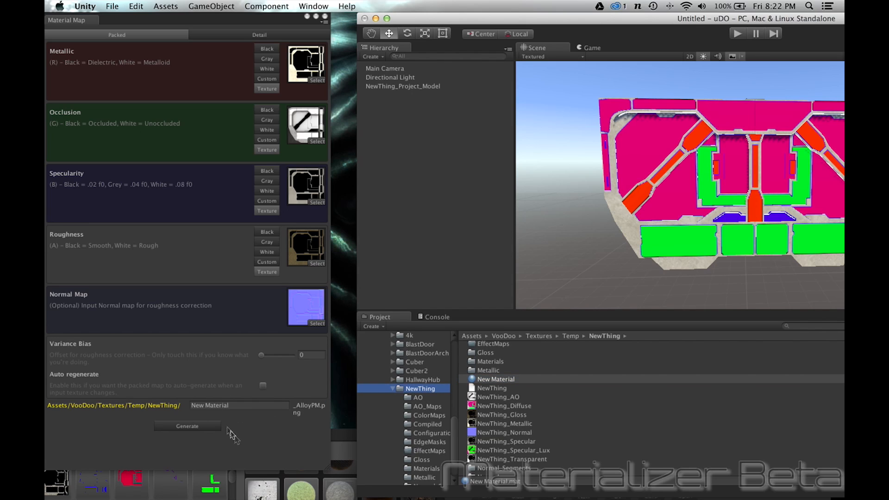
left_click(238, 446)
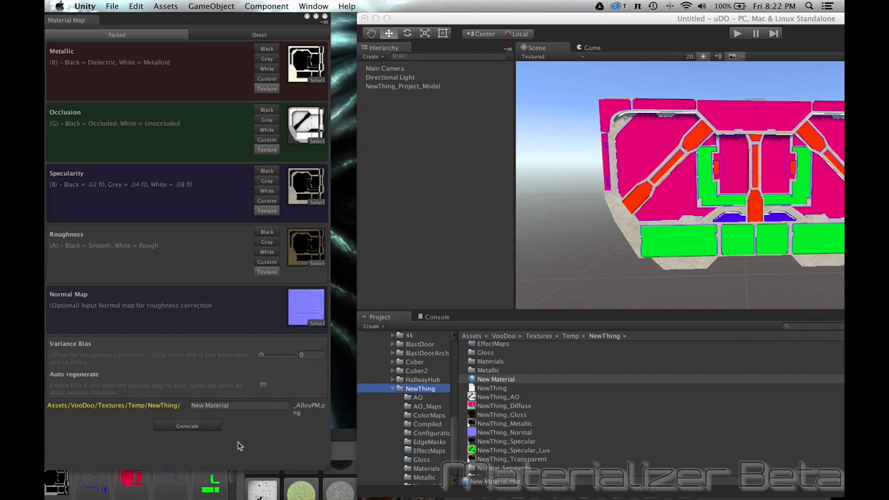
left_click(194, 426)
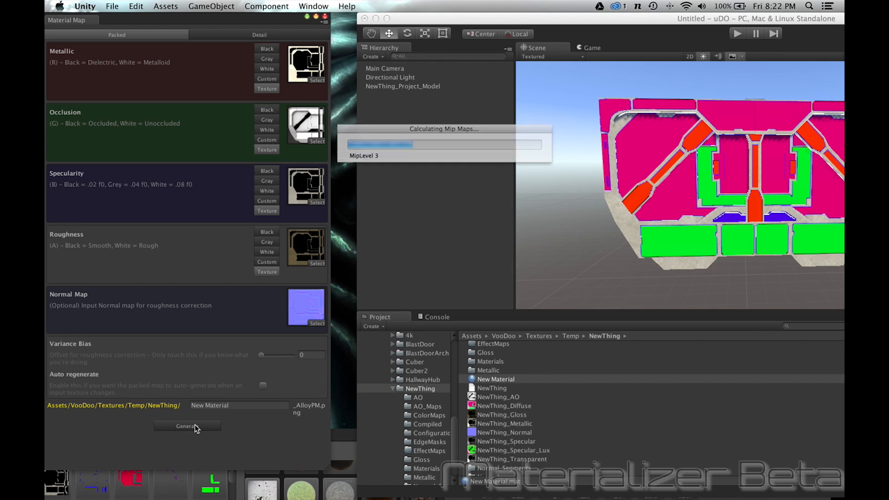
left_click(324, 16)
left_click_drag(436, 19, 123, 8)
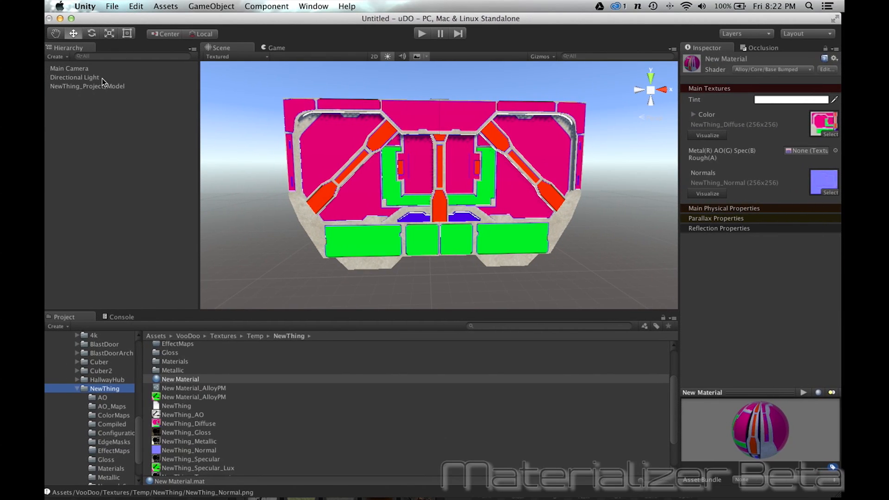
Assign the New Material_AlloyPM texture as New Material's Metal/AO/Spec/Rough map and view the door model from another angle.
left_click(180, 388)
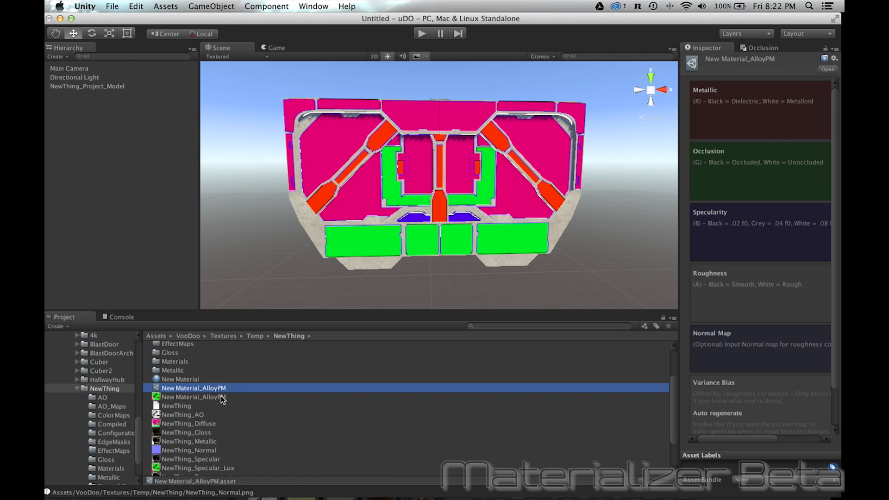
left_click(204, 398)
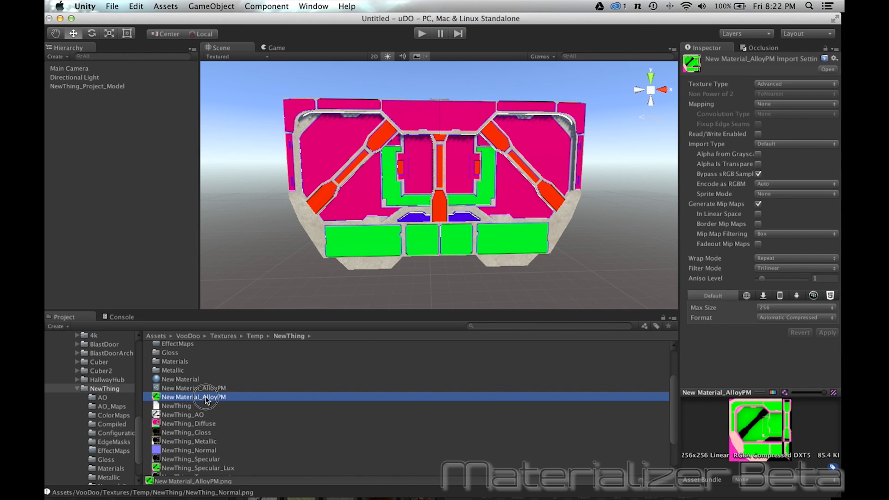
left_click(206, 398)
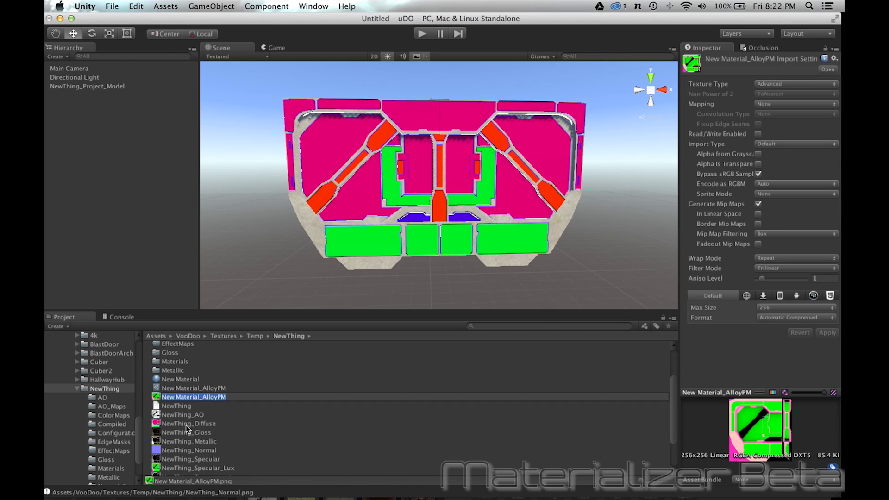
left_click(187, 380)
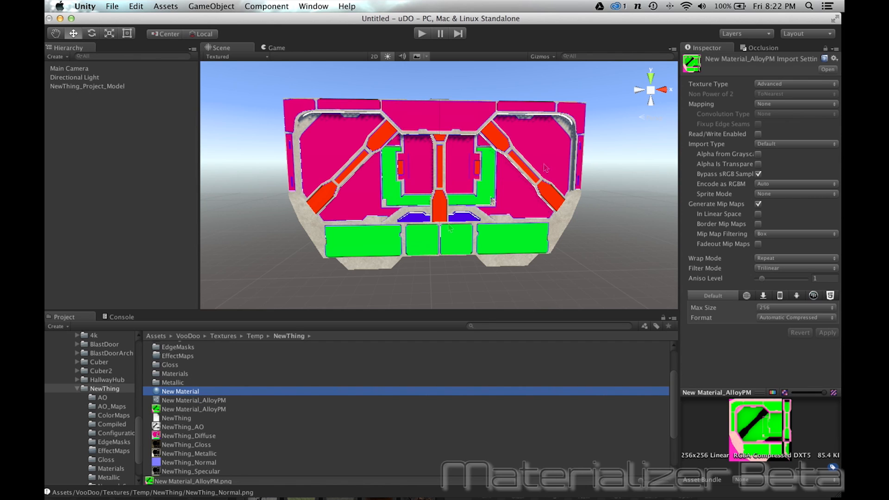
left_click(181, 394)
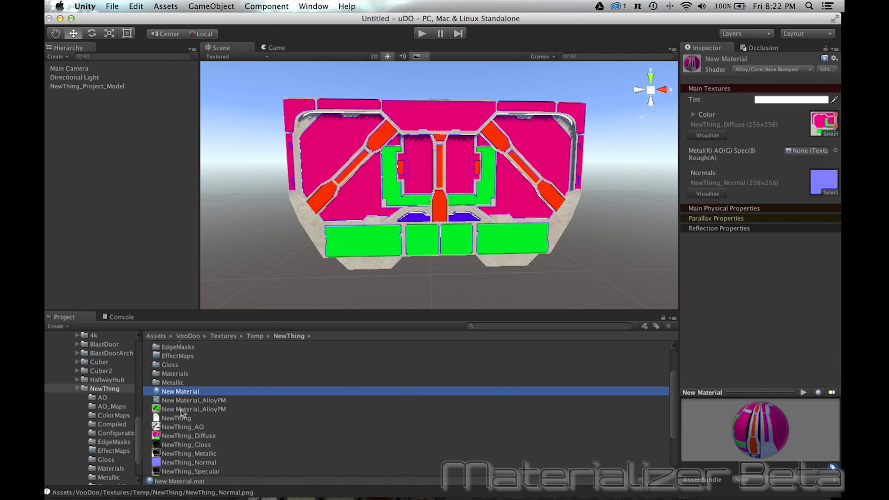
left_click_drag(211, 412, 797, 152)
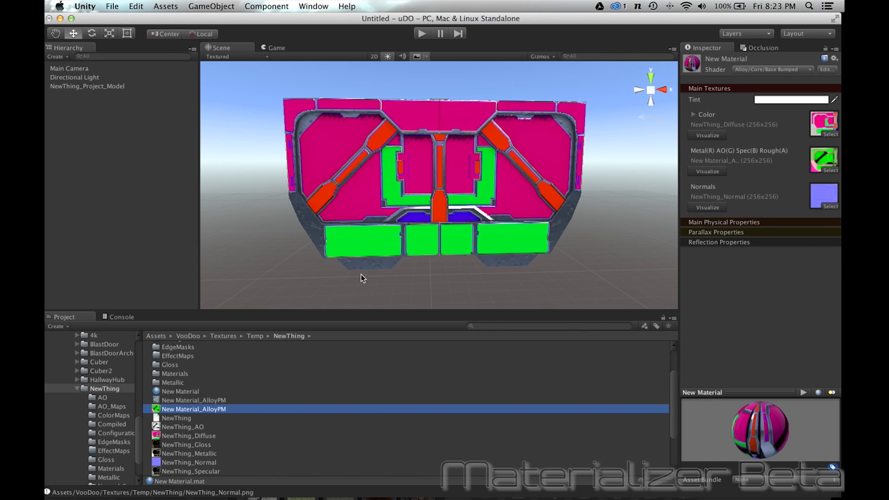
left_click_drag(332, 276, 553, 245, "alt")
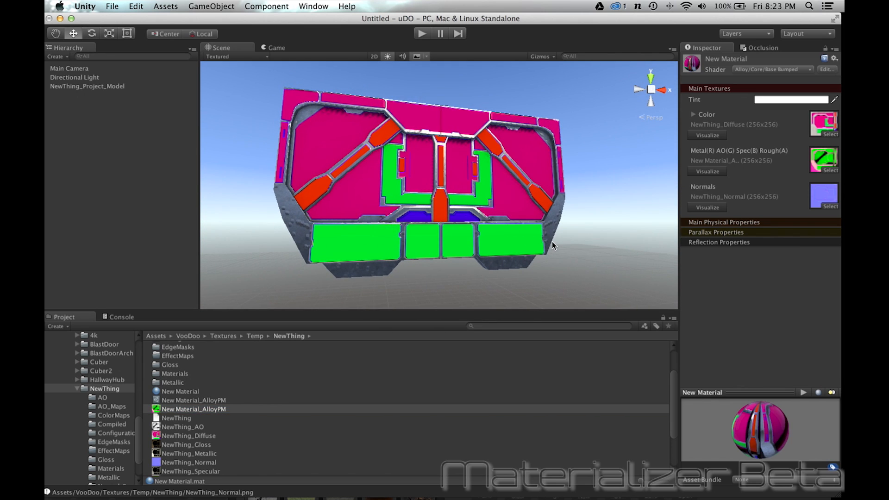
Open New Material's Main Physical Properties and set Metallic to 0.99.
left_click(765, 222)
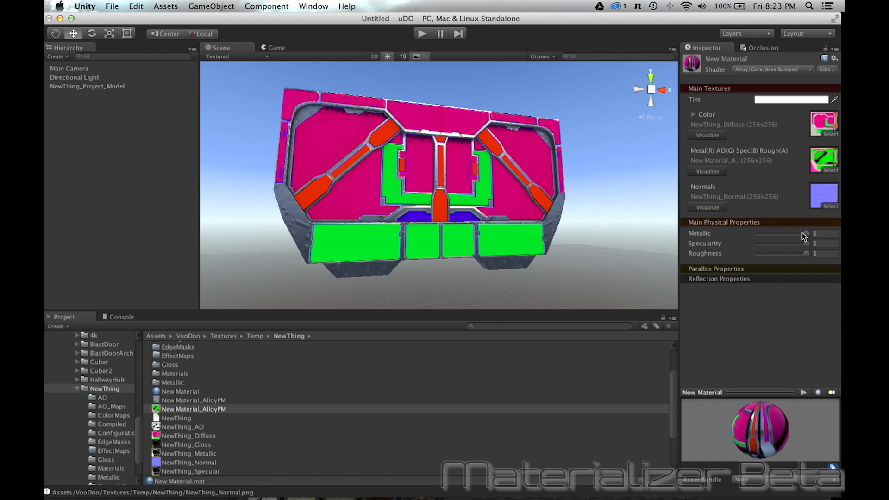
mouse_move(806, 235)
left_mouse_down()
mouse_move(758, 237)
mouse_move(810, 237)
left_mouse_up()
left_click(805, 244)
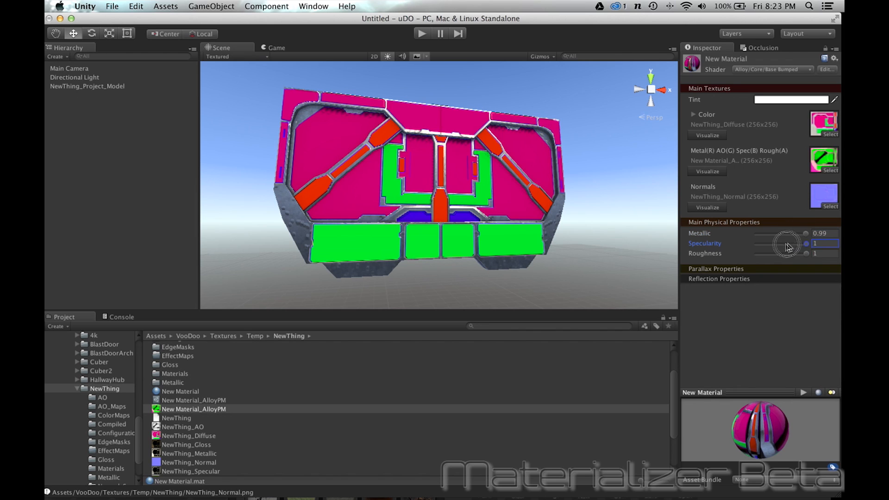
Set New Material's Environment Map Mode to Skyshop in its Reflection Properties.
left_click(784, 278)
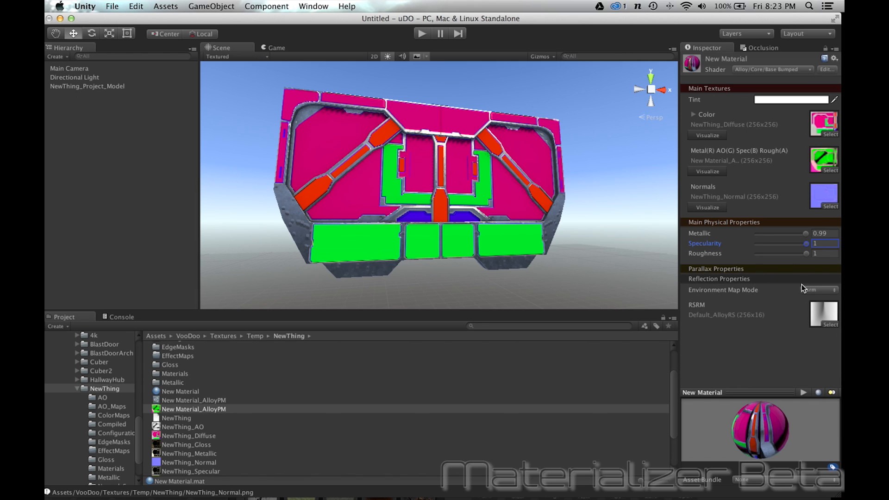
left_click(821, 291)
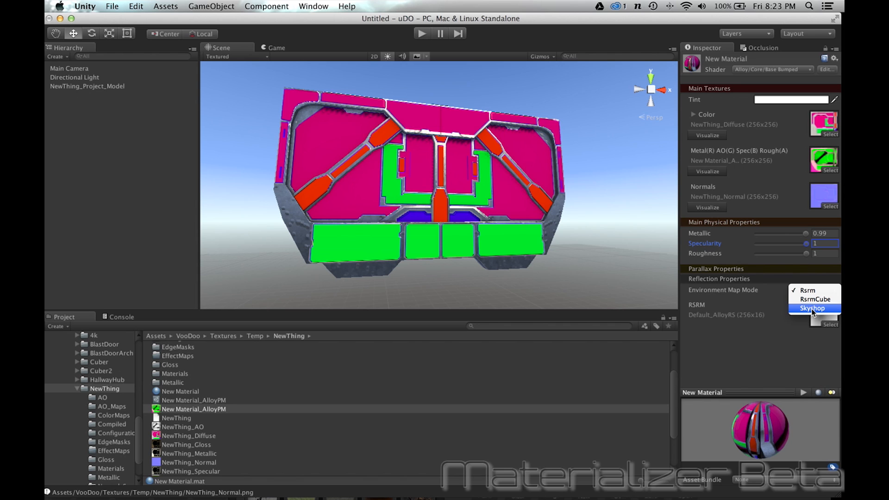
left_click(811, 308)
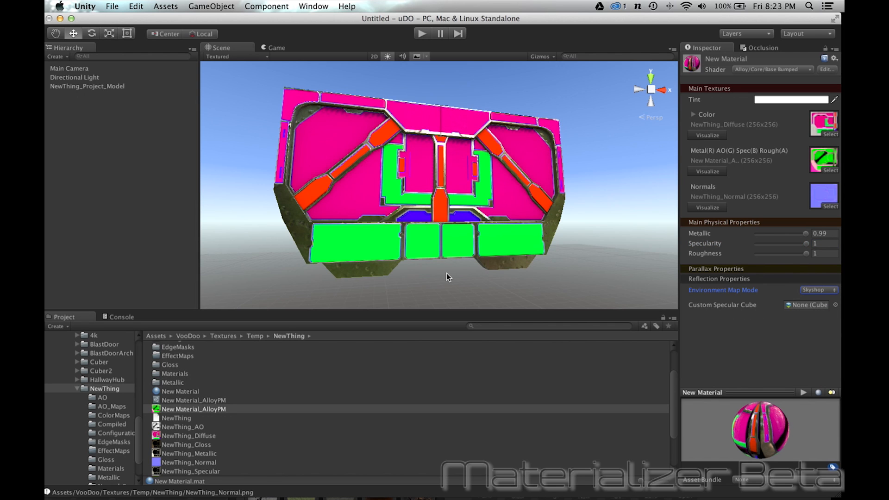
left_click_drag(446, 277, 480, 287, "alt")
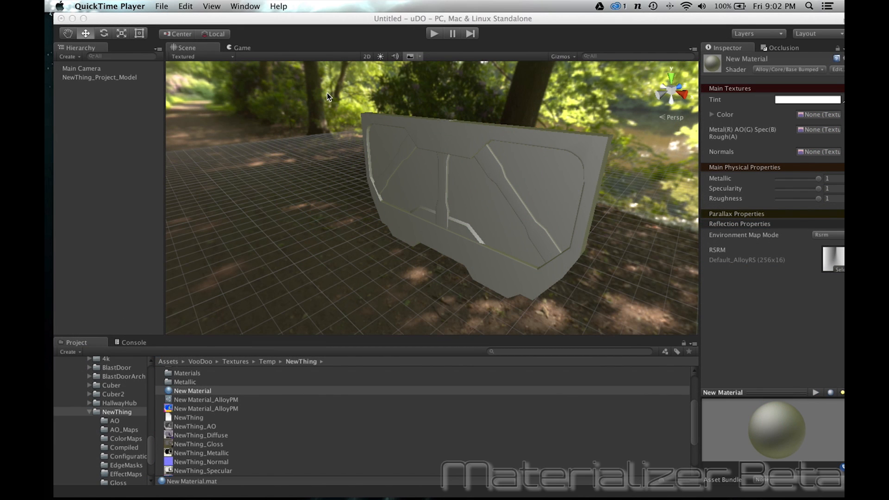
Examine the untextured door model against the forest skybox from several angles and distances, including the Scene view's effects options.
scroll(327, 92, "up", 2)
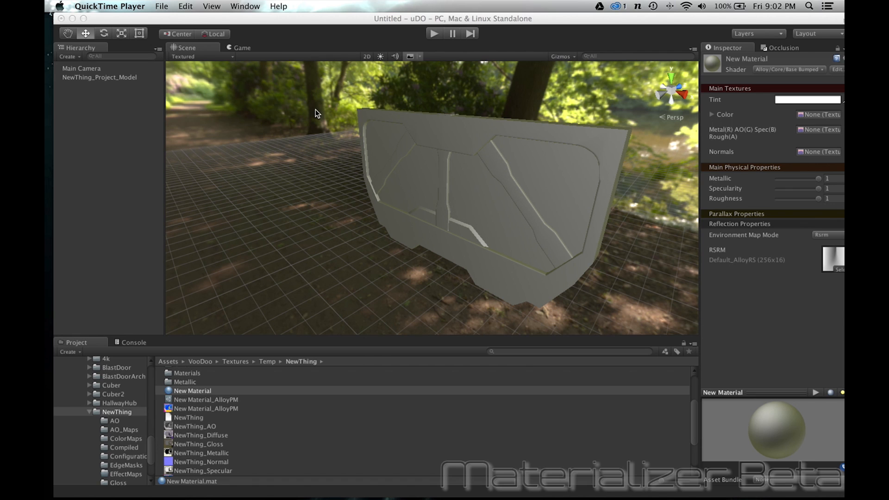
left_click_drag(308, 123, 361, 131, "alt")
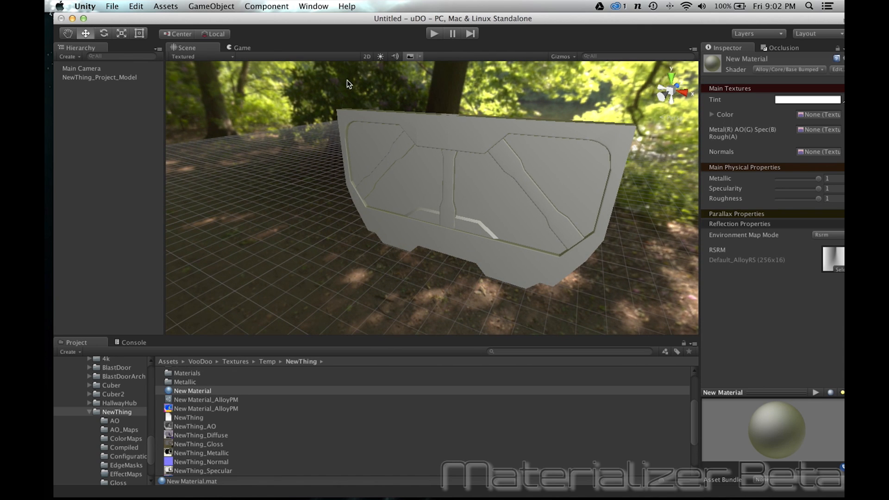
left_click(418, 57)
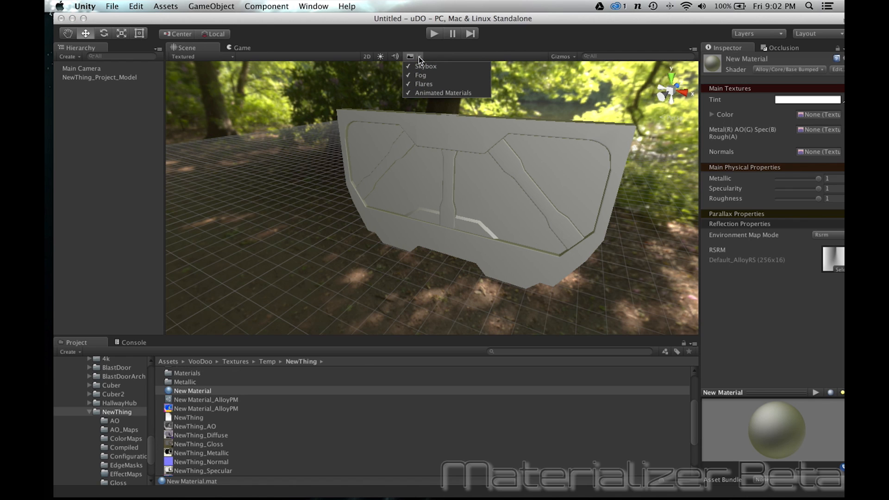
left_click(383, 47)
scroll(349, 158, "up", 3)
scroll(349, 158, "down", 5)
left_click_drag(349, 159, 402, 145, "alt")
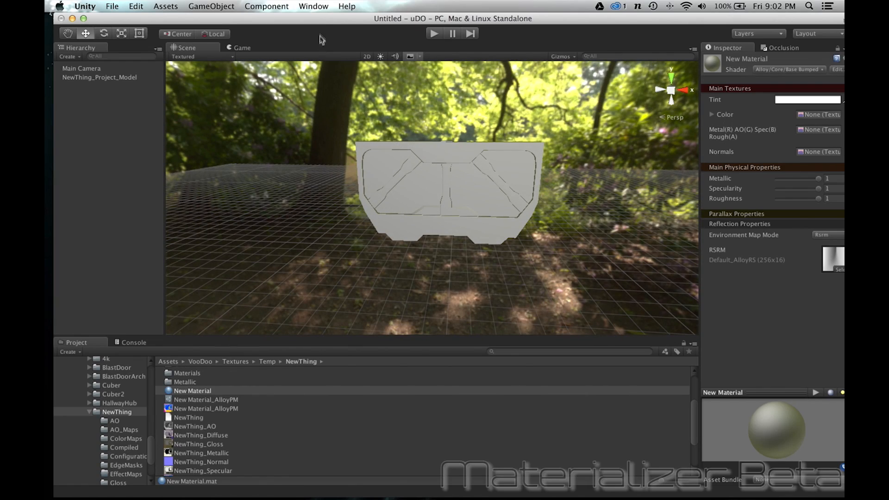
Open Skyshop and choose the forest texture from Marmoset's Panorama examples as the input panorama, fixing its texture format.
left_click(313, 6)
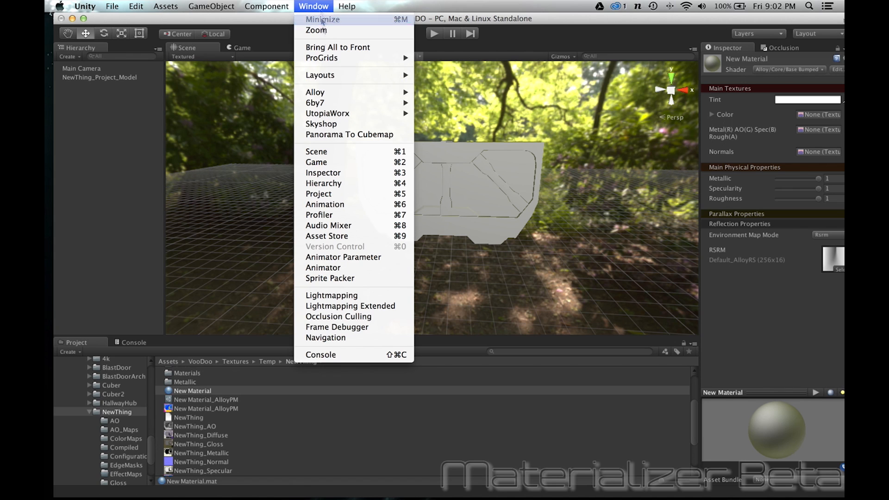
left_click(351, 126)
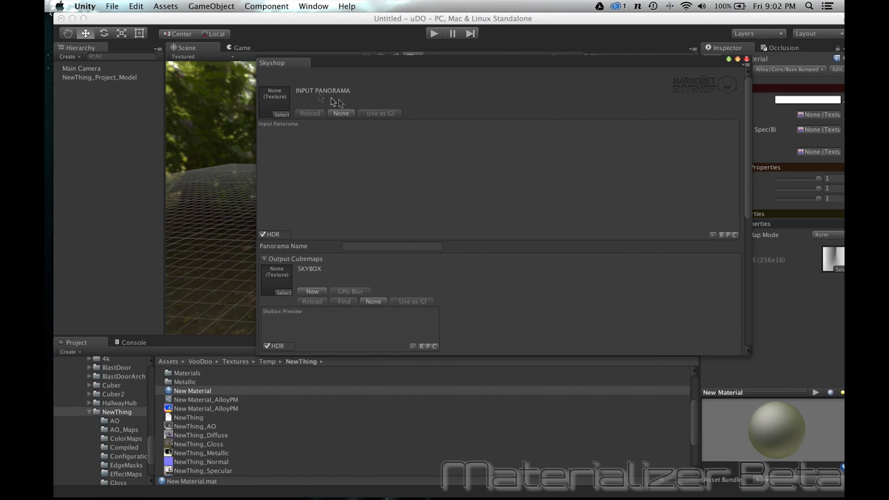
left_click(282, 115)
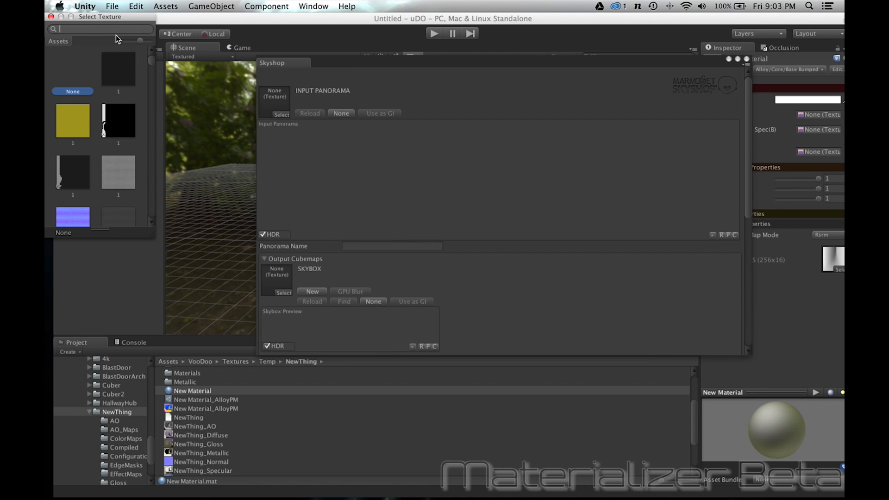
type("forr")
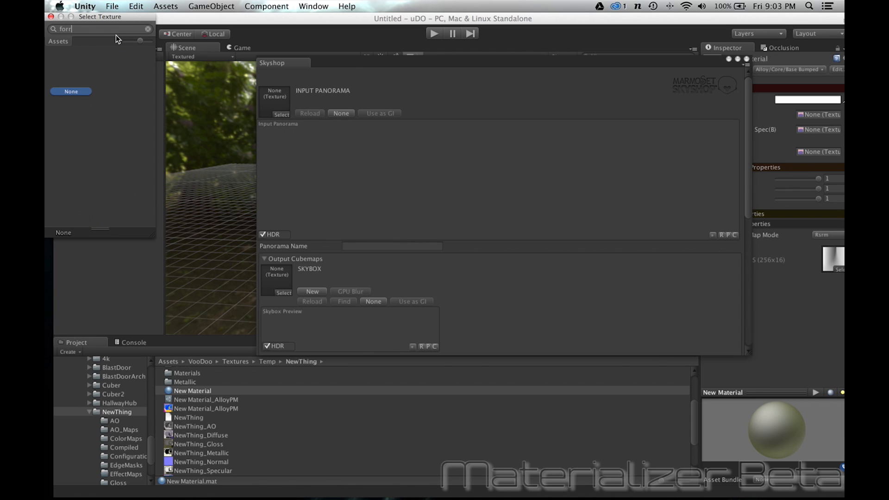
key("BackSpace")
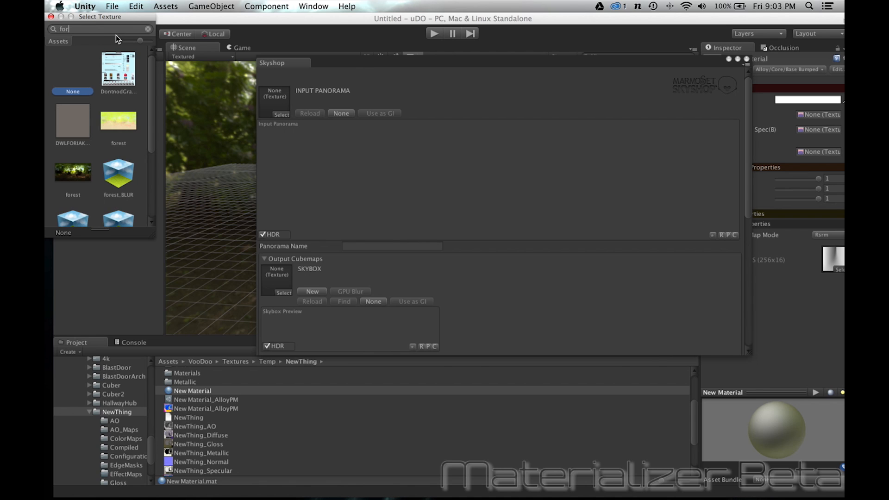
left_click(121, 122)
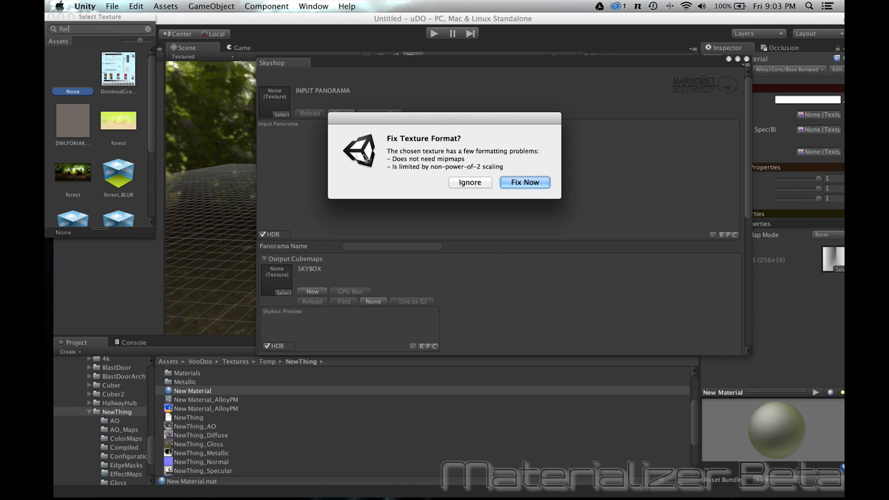
left_click(525, 182)
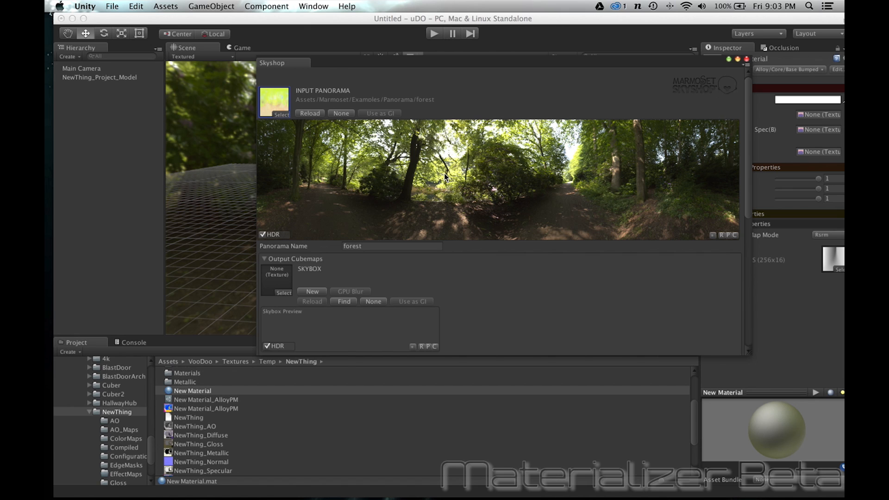
Create new skybox and specular output cubemaps for the forest panorama.
scroll(443, 173, "down", 5)
scroll(443, 173, "down", 2)
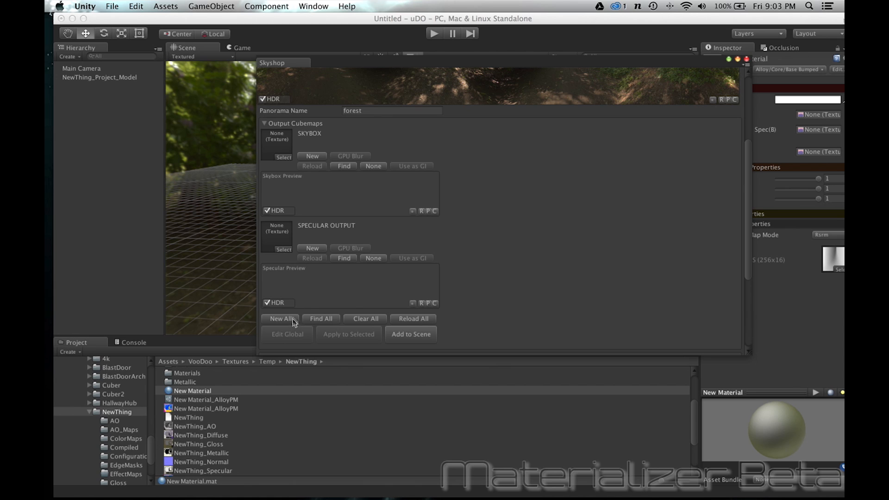
left_click(280, 319)
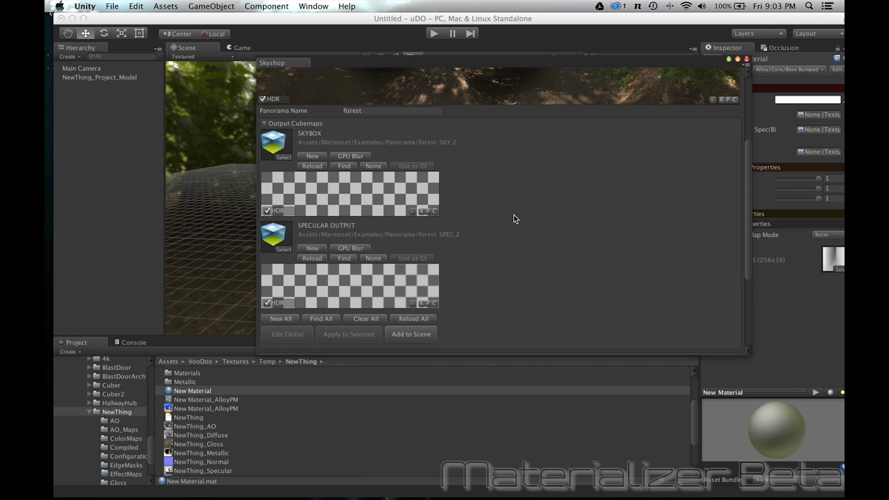
Compute the forest skybox and specular output cubemaps on the GPU with Baked Exposure 1 and Medium quality.
scroll(513, 215, "down", 2)
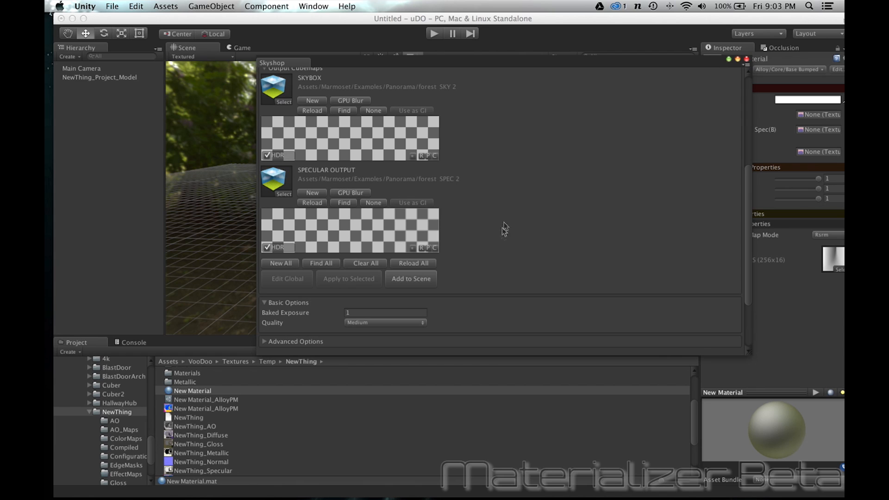
scroll(505, 228, "down", 2)
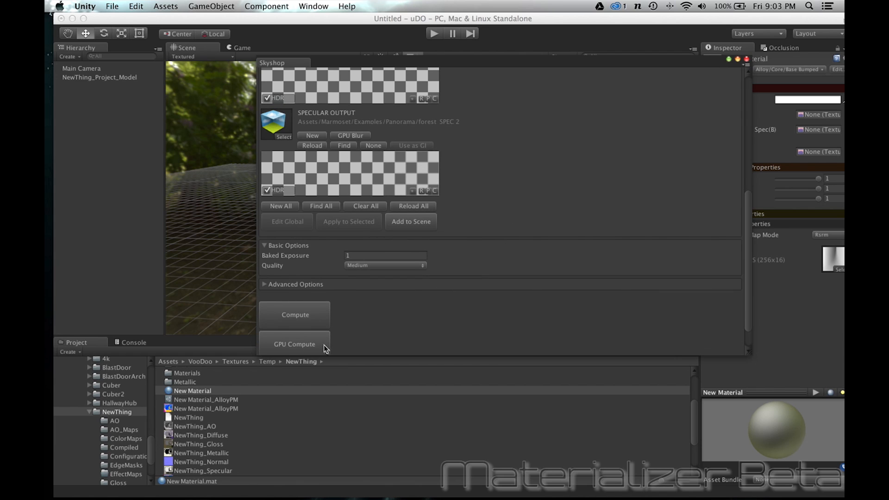
left_click(321, 343)
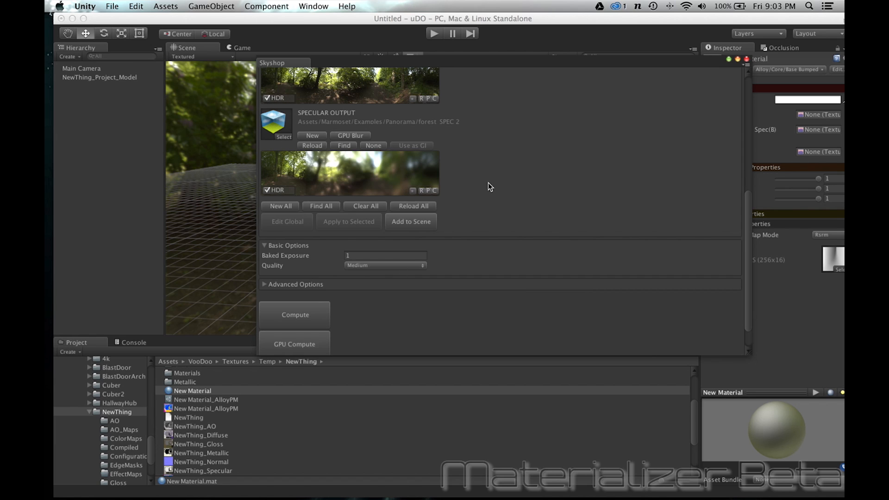
Add the computed forest sky to the scene, then close Skyshop and review the new sky object's settings.
scroll(489, 186, "up", 4)
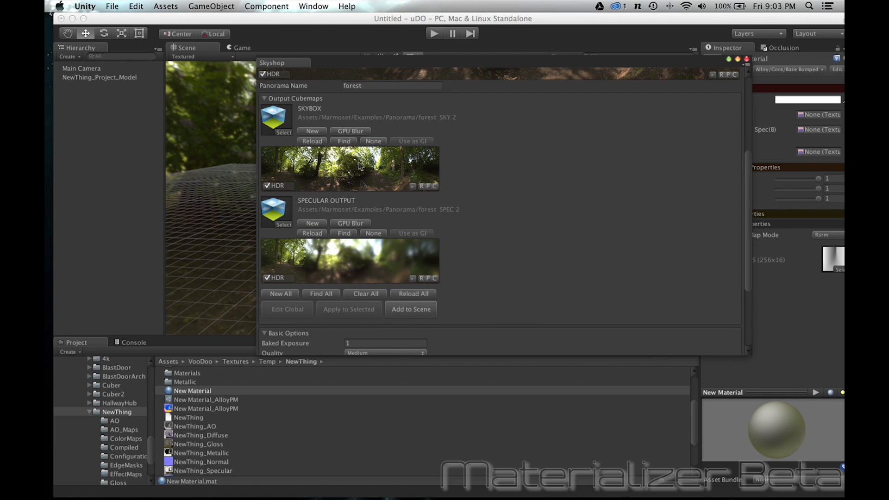
left_click(428, 311)
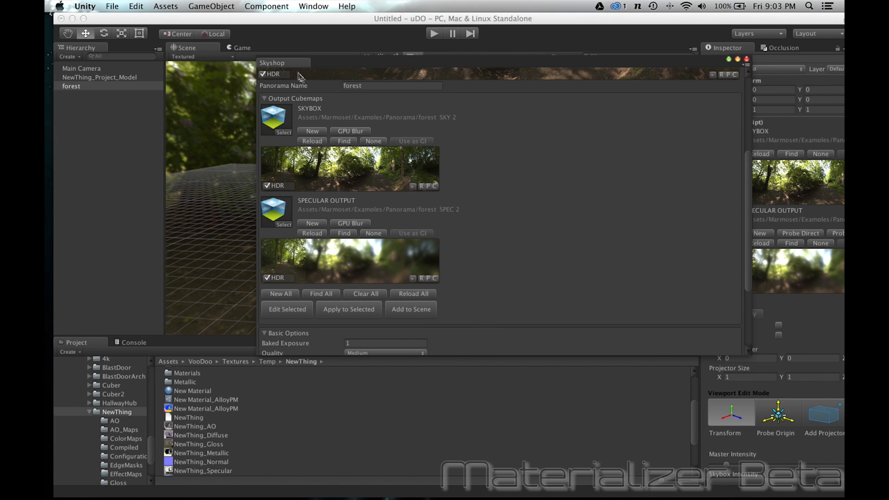
left_click(746, 59)
left_click(92, 122)
left_click(77, 87)
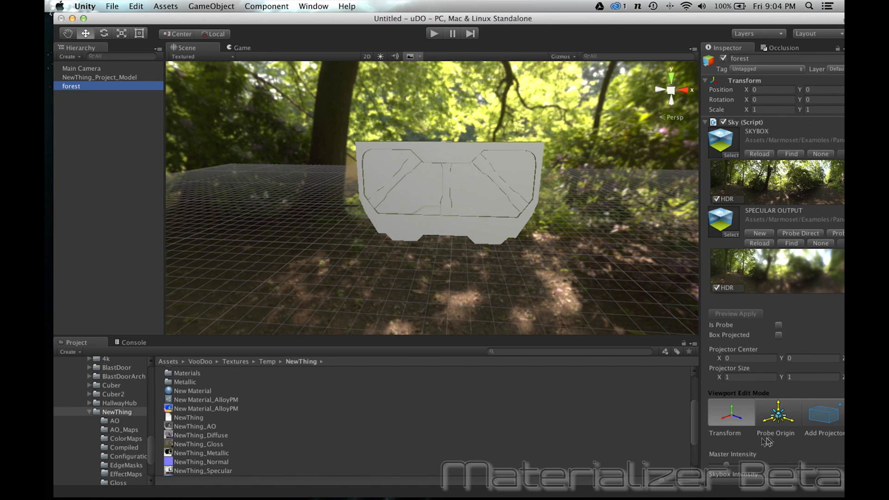
scroll(745, 355, "down", 5)
scroll(745, 354, "up", 5)
Create a Skyshop Sky Manager in the scene and leave its Show Skybox option enabled.
left_click(227, 7)
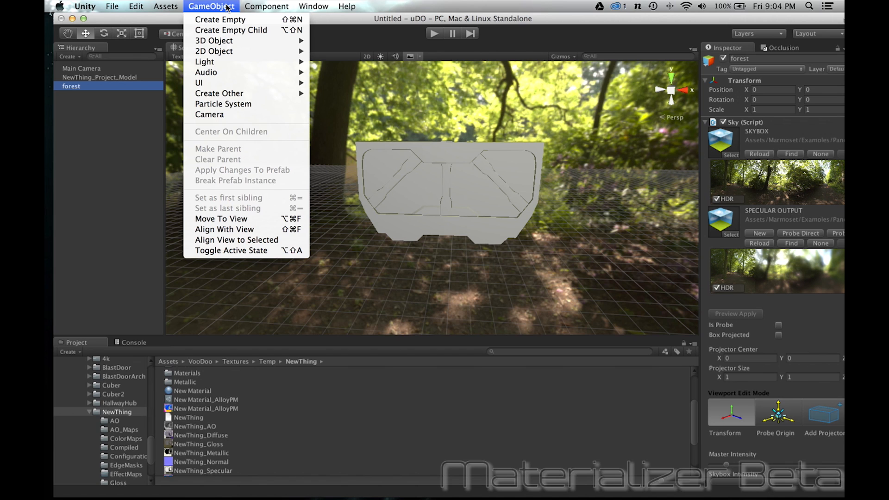
left_click(220, 31)
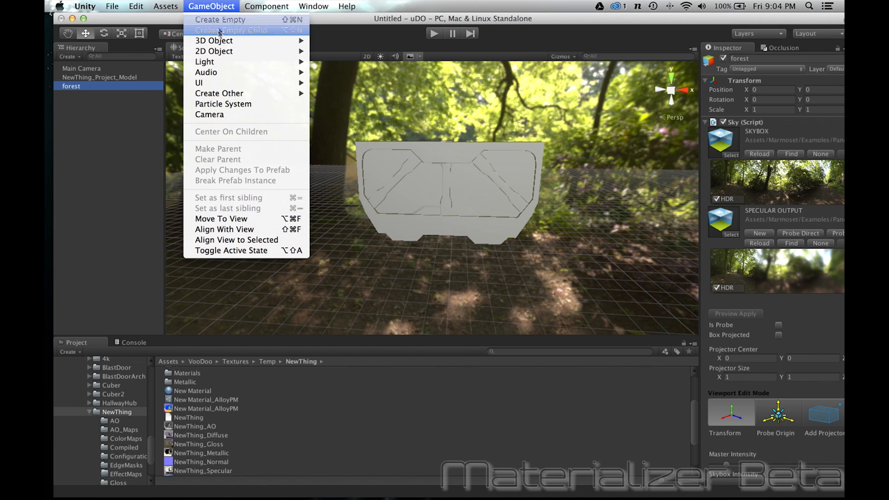
mouse_move(262, 93)
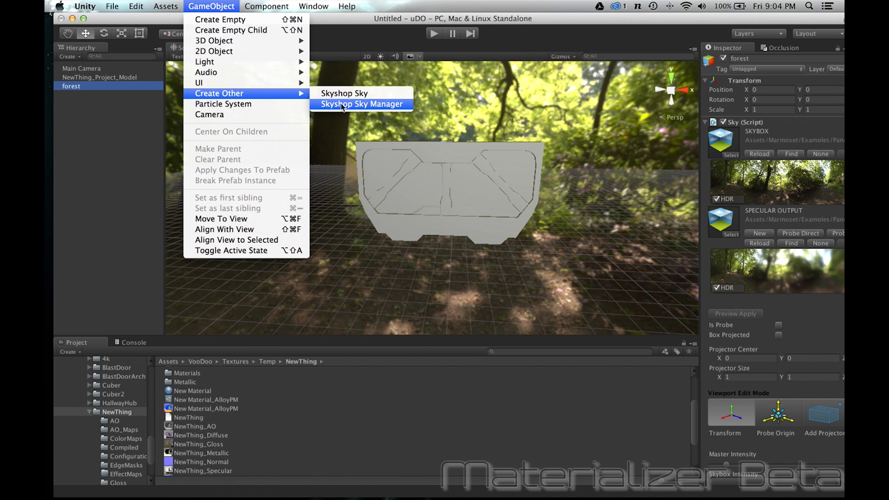
left_click(342, 105)
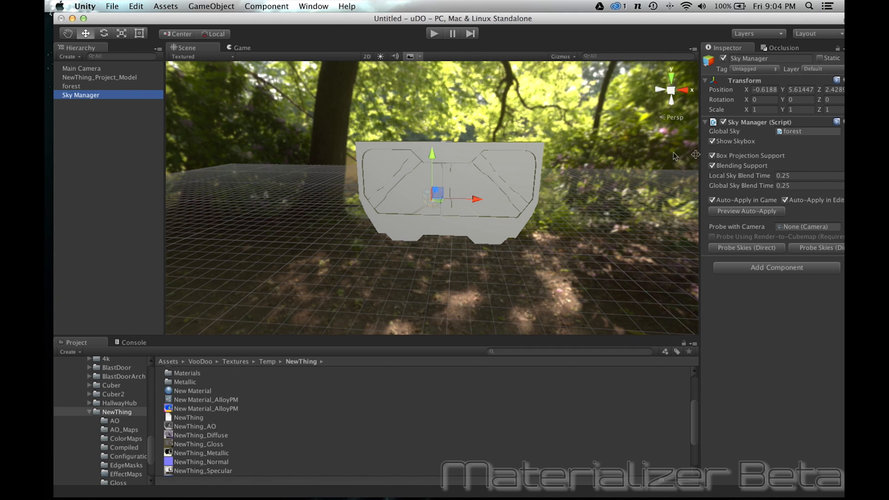
left_click(712, 141)
left_click(712, 141)
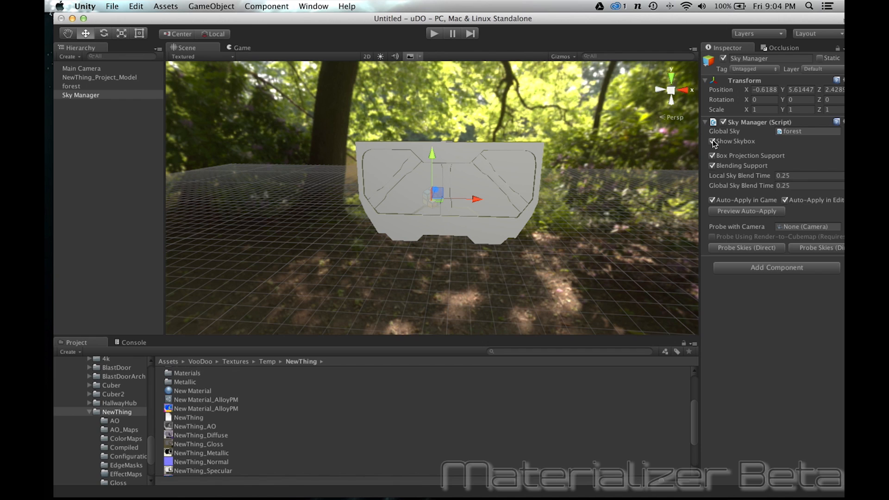
Raise the forest sky object vertically to the door model's height and inspect the door from the front.
left_click(71, 87)
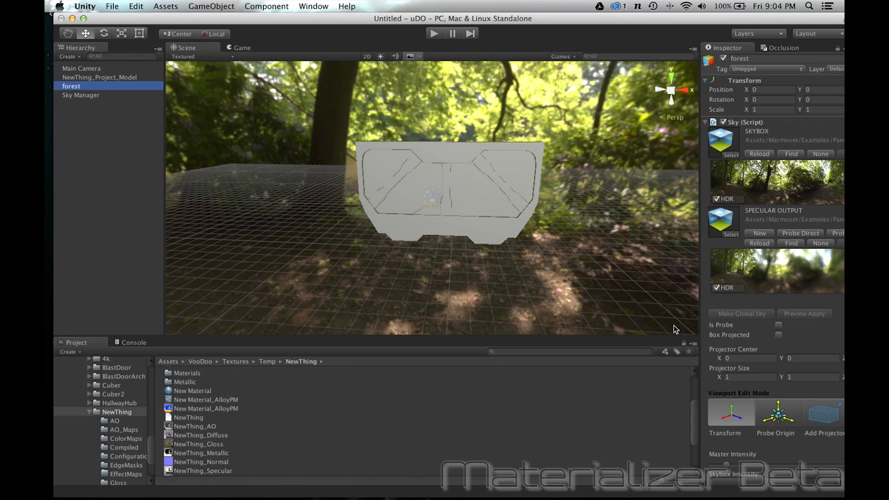
left_click_drag(537, 288, 676, 324, "alt")
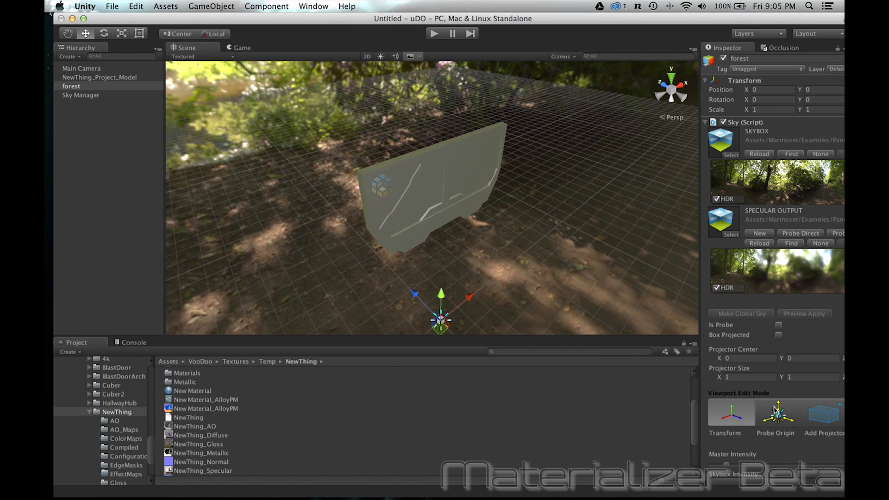
scroll(774, 406, "right", 2)
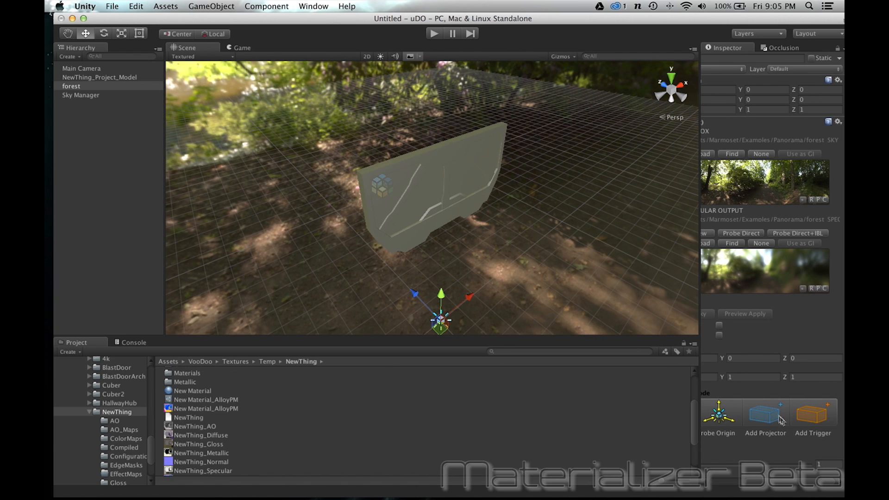
scroll(769, 414, "left", 2)
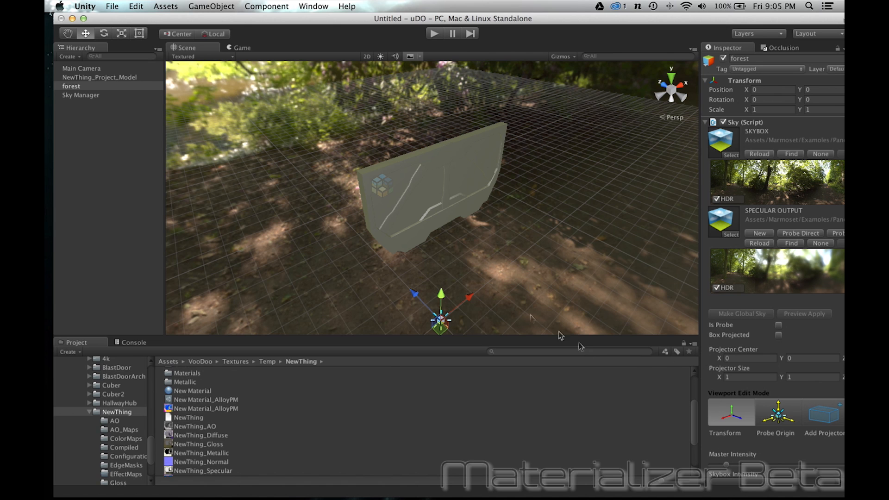
left_click_drag(441, 299, 444, 183)
left_click(529, 242)
left_click_drag(507, 244, 458, 150, "alt")
scroll(438, 227, "up", 5)
left_click_drag(438, 226, 321, 248, "alt")
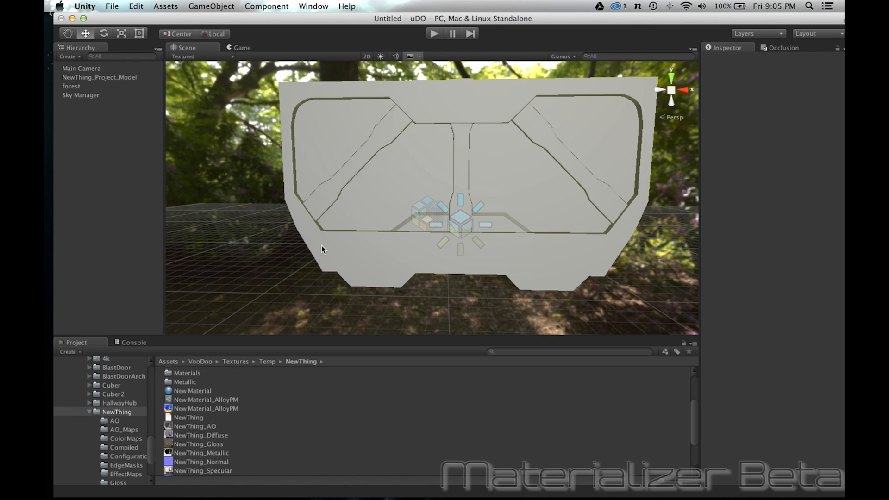
Open VooDoo and load the NewThing project.
left_click(314, 6)
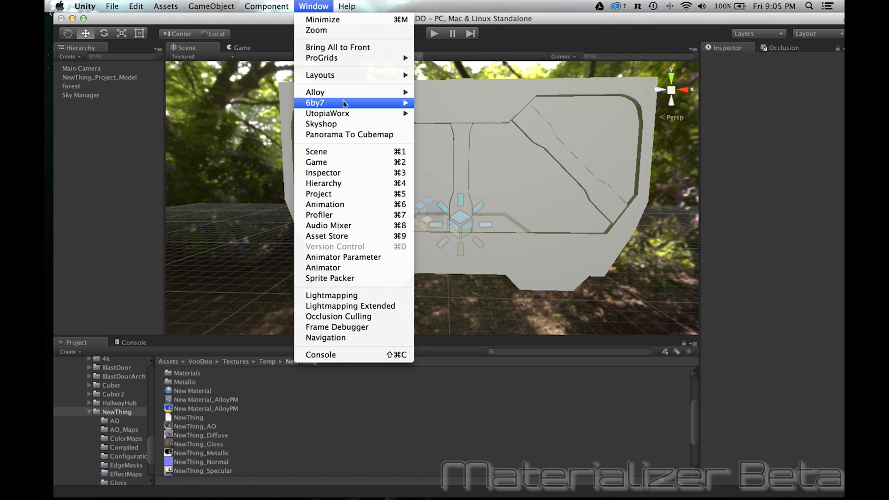
mouse_move(351, 114)
mouse_move(444, 113)
left_click(543, 143)
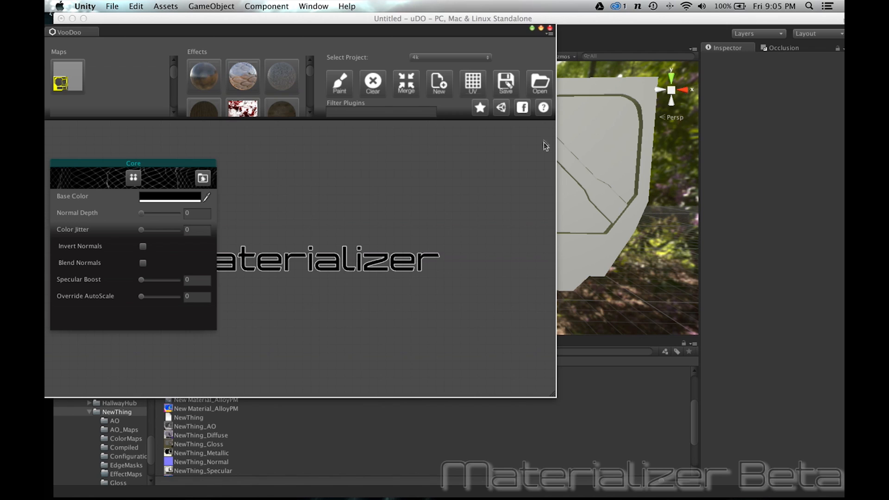
left_click(430, 57)
left_click(438, 114)
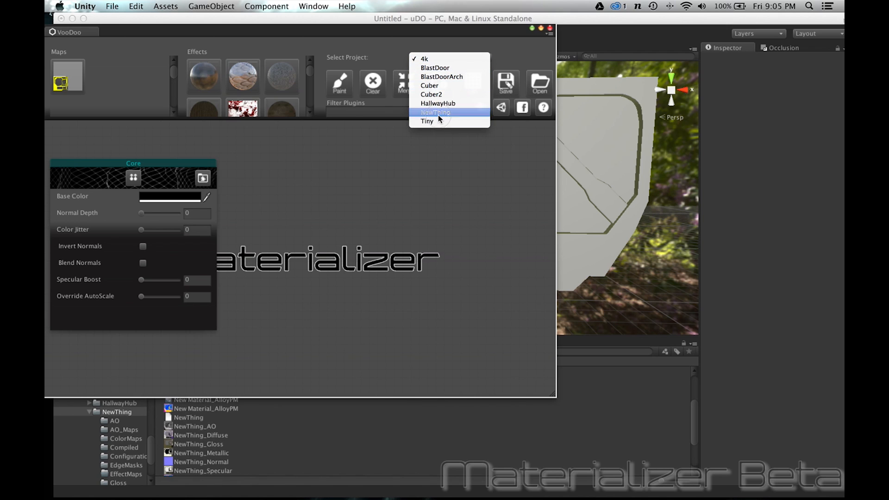
Restore map 1's effect graph from its compile dated 08/22/2014 20:16:34 in the map properties.
left_click(175, 75)
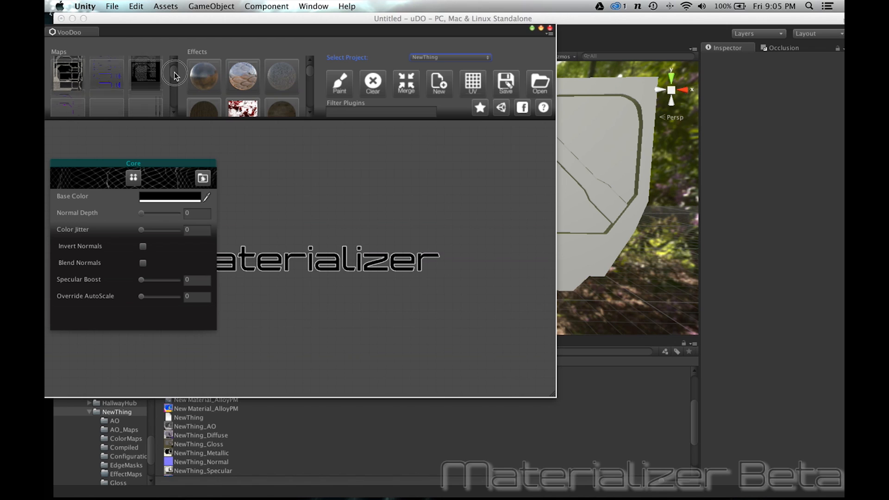
left_click(175, 72)
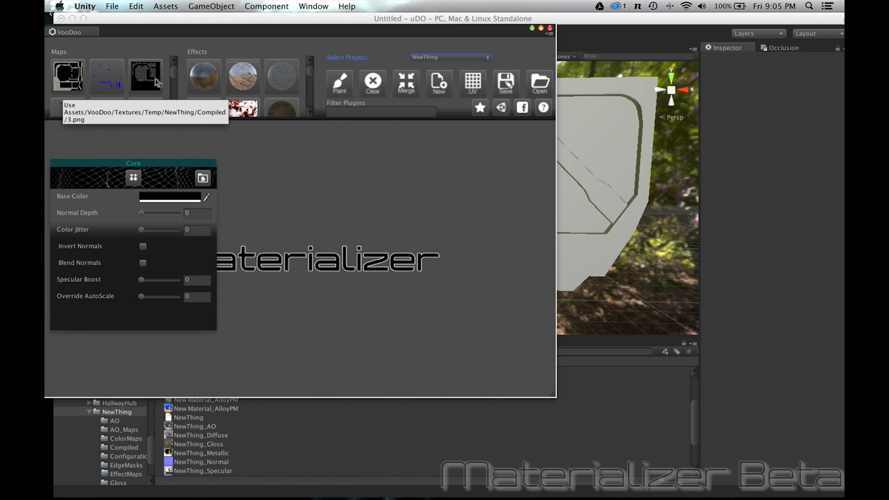
left_click(173, 80)
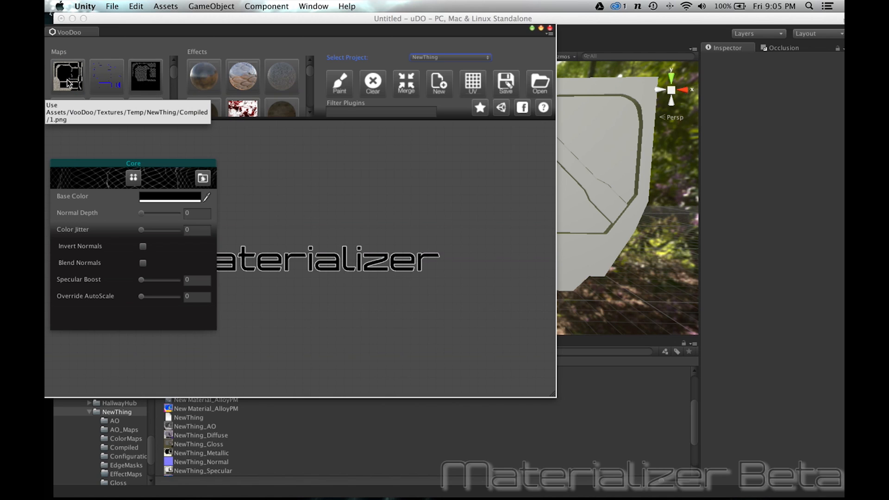
right_click(71, 82)
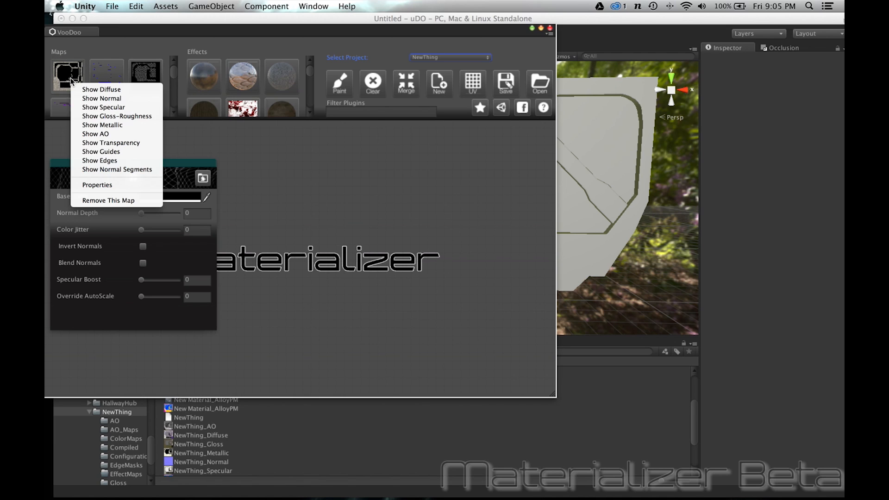
left_click(120, 185)
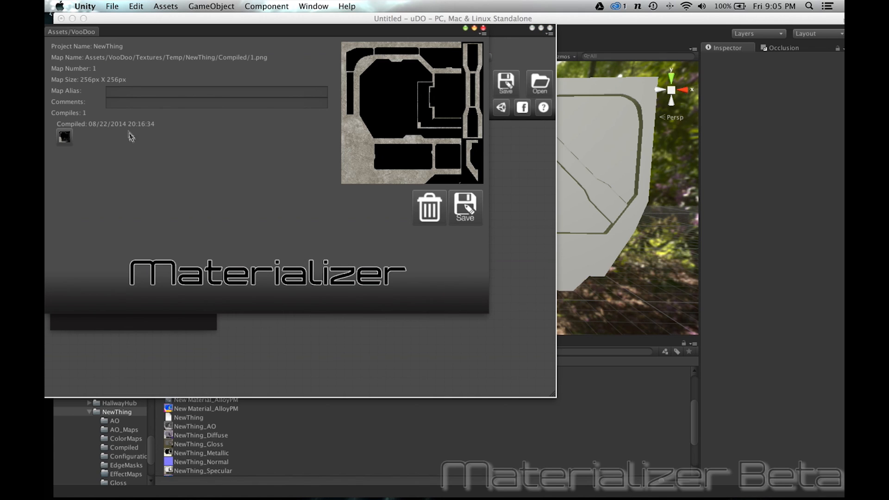
left_click(68, 141)
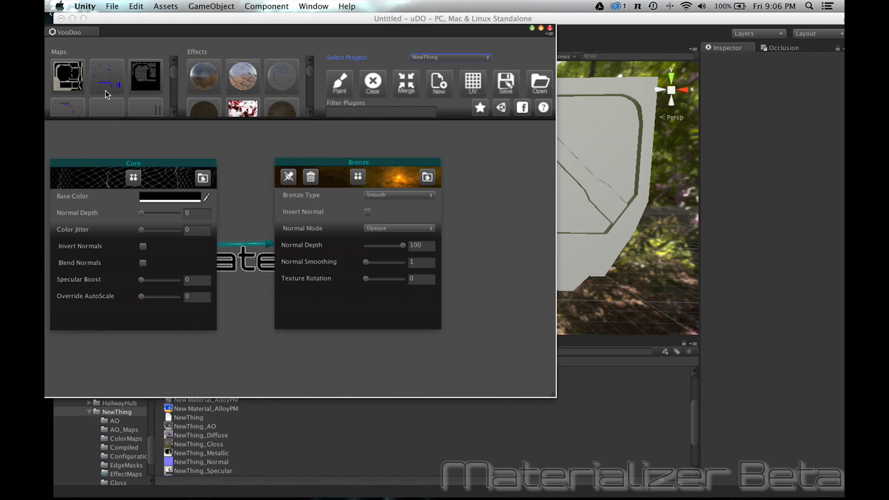
Clear the effect graph and restore map 3's graph from its compile dated 08/22/2014 20:55:53.
left_click(373, 82)
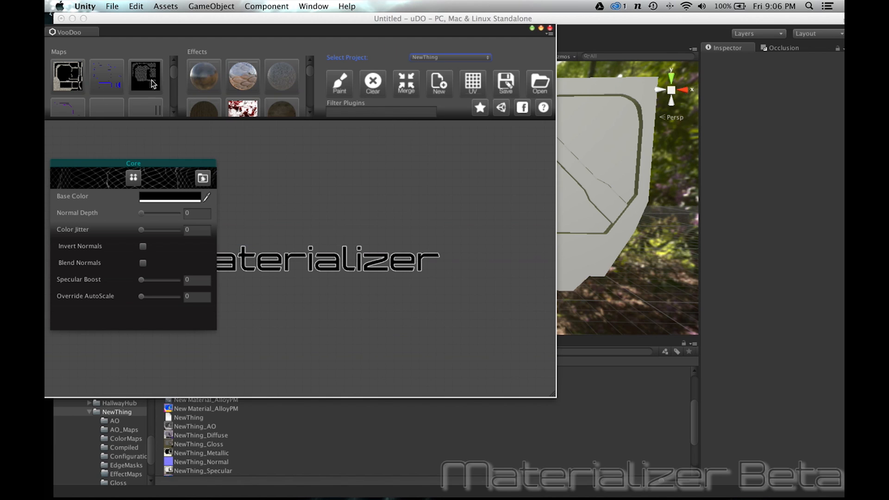
right_click(151, 85)
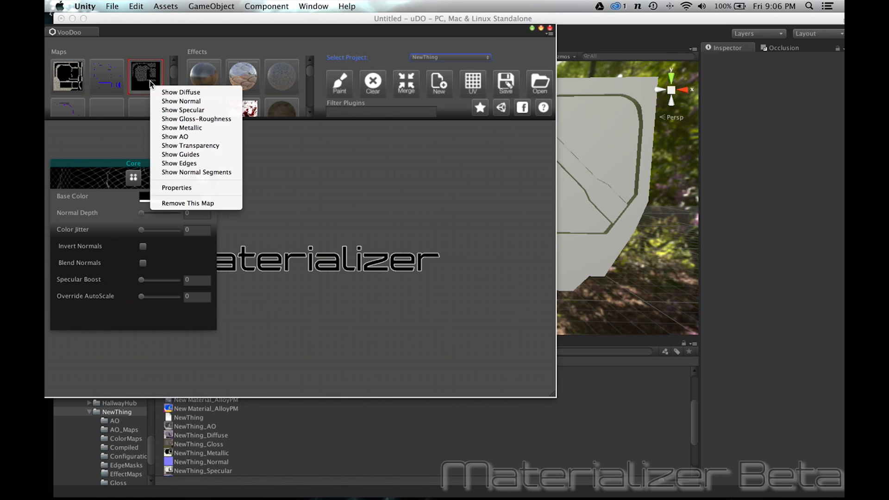
left_click(194, 188)
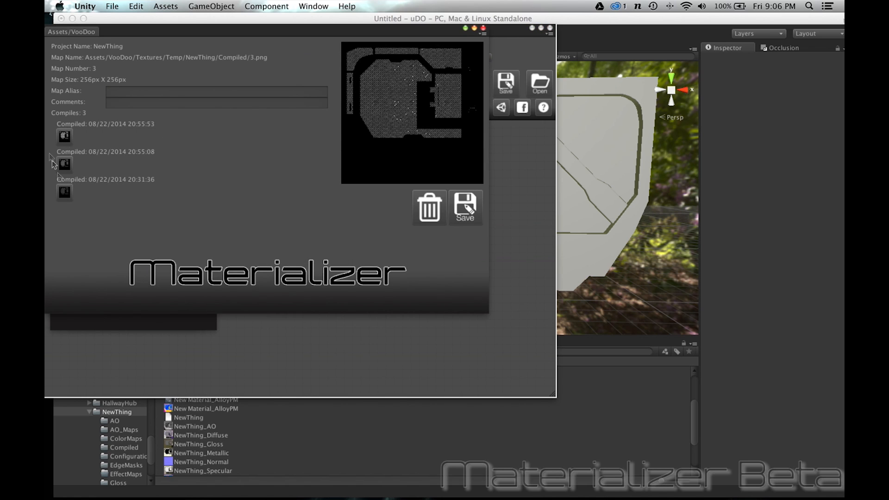
left_click(65, 137)
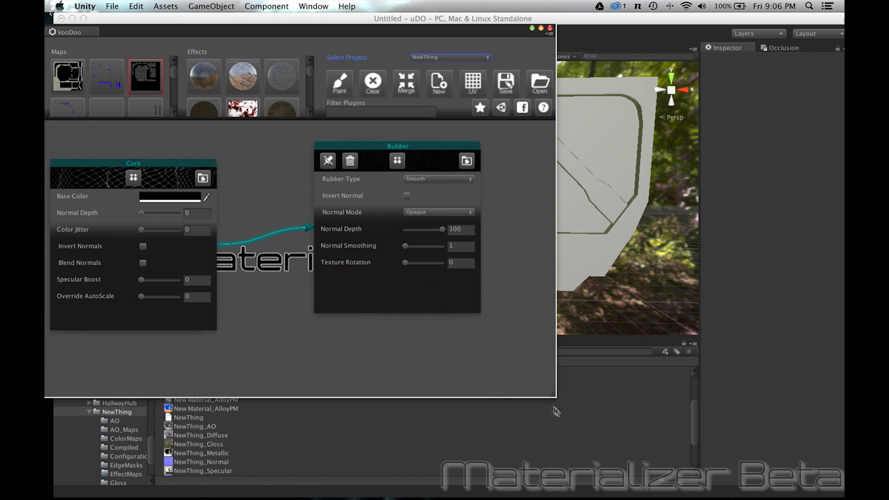
left_click_drag(311, 71, 310, 70)
left_click(175, 77)
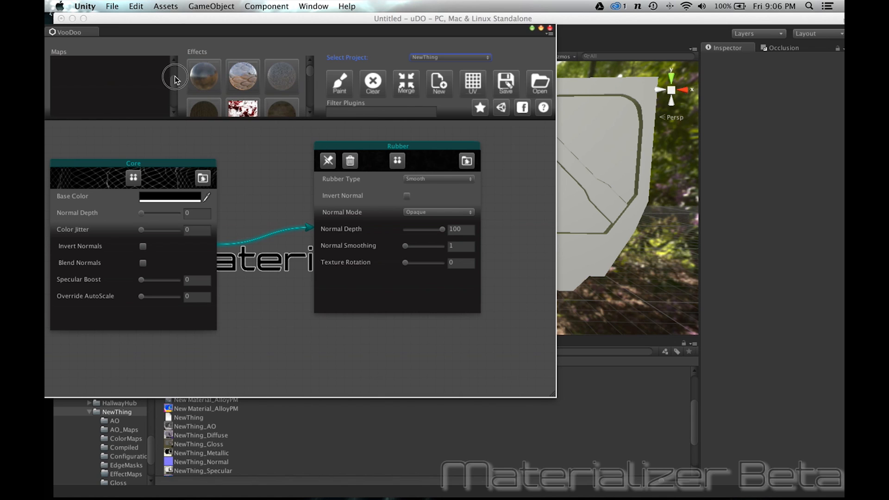
Merge the painted maps of the NewThing project.
left_click(407, 86)
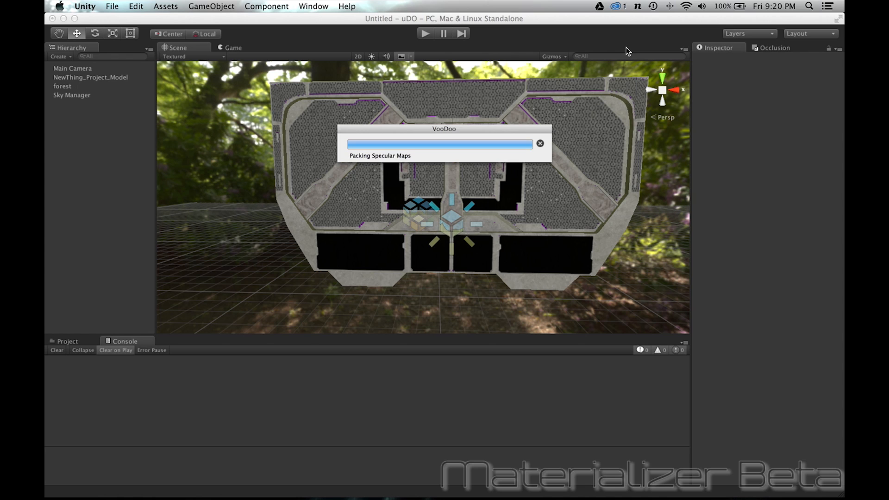
left_click(598, 425)
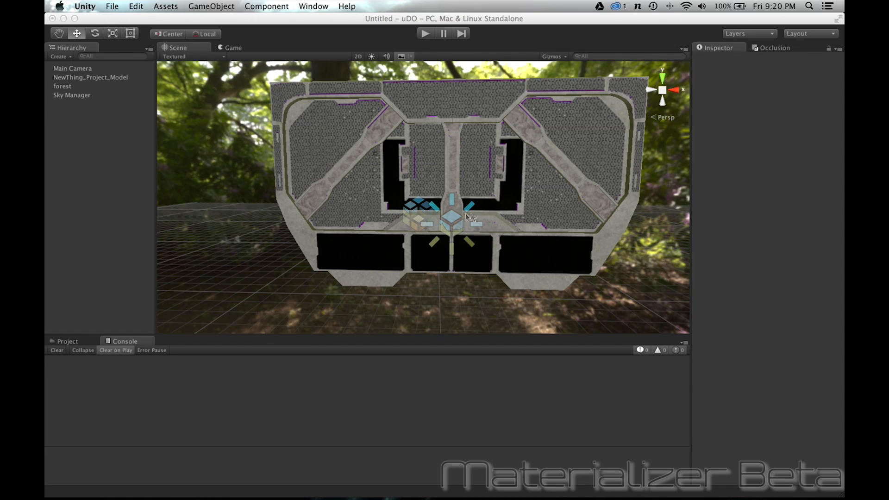
Examine the New Material asset and the channel packing settings of New Material_AlloyPM in the NewThing folder.
left_click(67, 343)
left_click(67, 342)
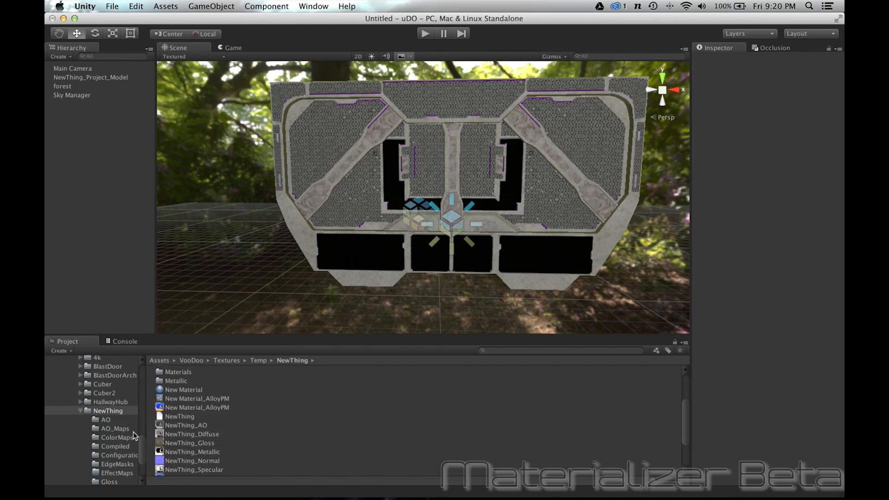
left_click(190, 389)
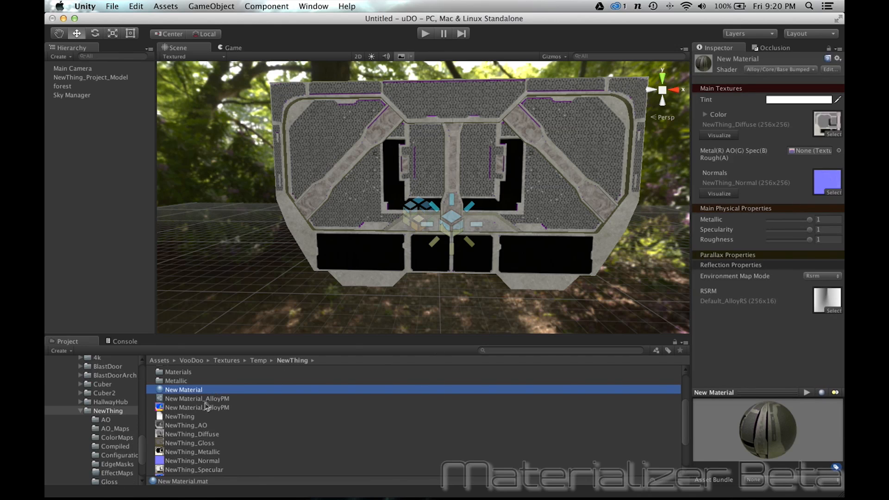
left_click(209, 399)
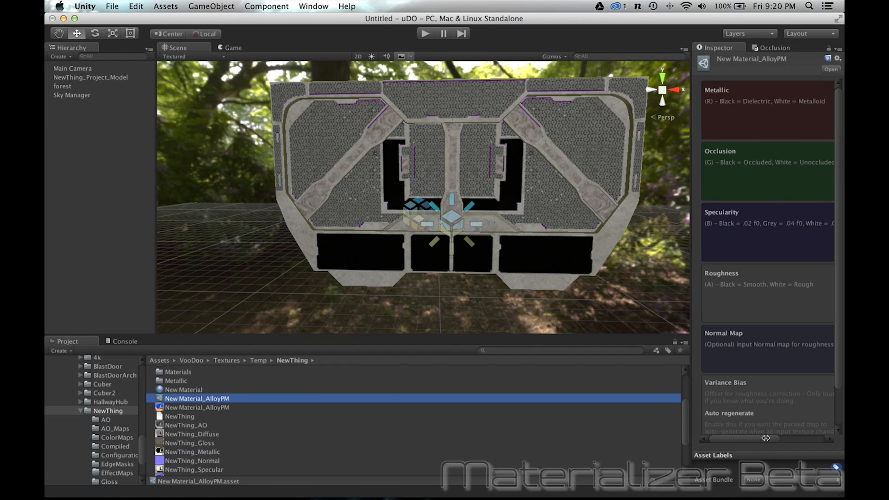
left_click(813, 394)
scroll(838, 378, "right", 1)
left_click_drag(838, 378, 839, 410)
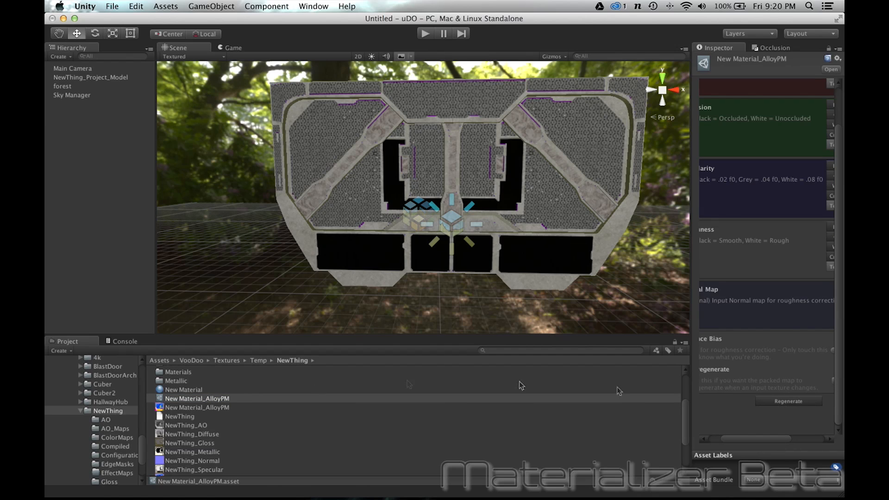
Assign the New Material_AlloyPM texture to New Material's Metal(R) AO(G) Spec(B) Rough(A) slot.
left_click(188, 391)
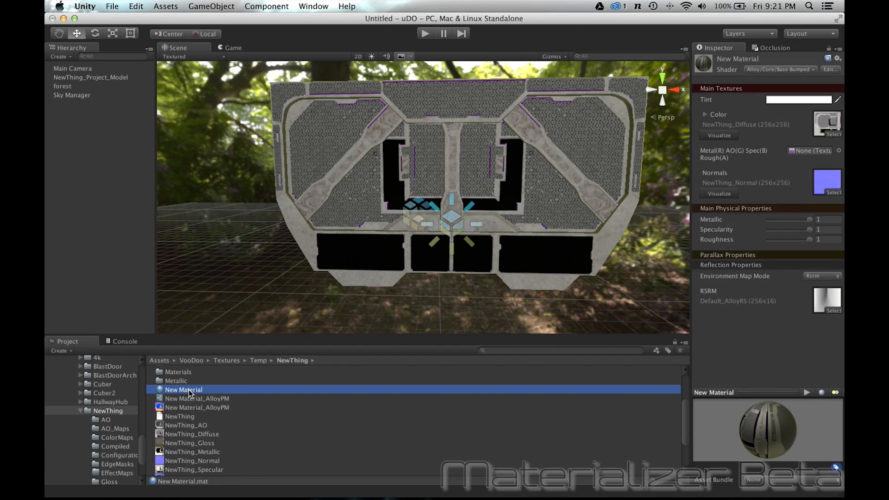
left_click_drag(188, 408, 806, 155)
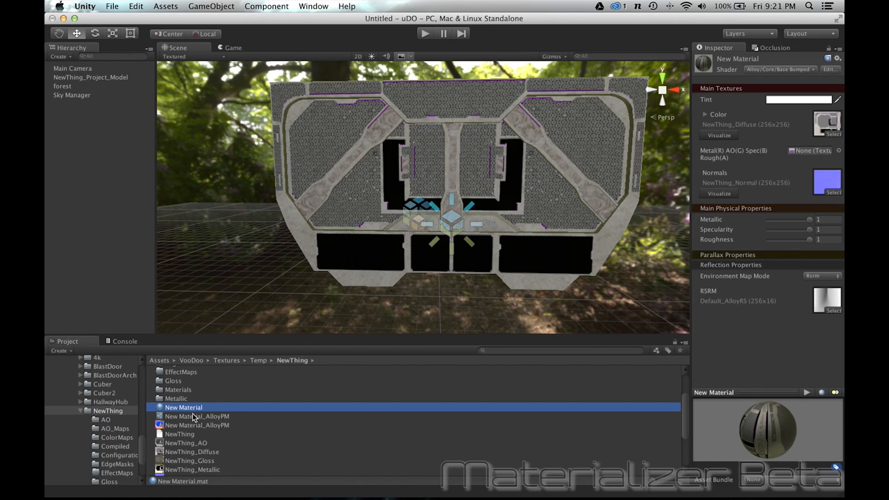
left_click_drag(202, 427, 801, 154)
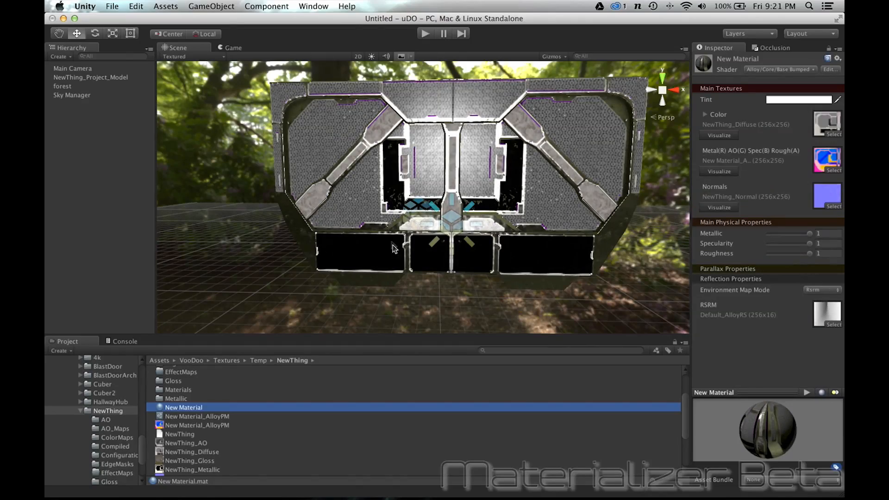
left_click_drag(369, 216, 517, 254, "alt")
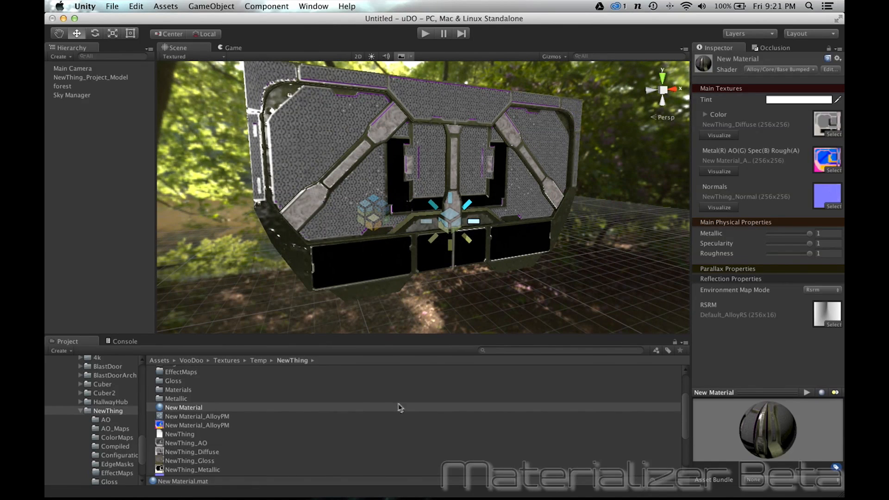
key("super+Tab")
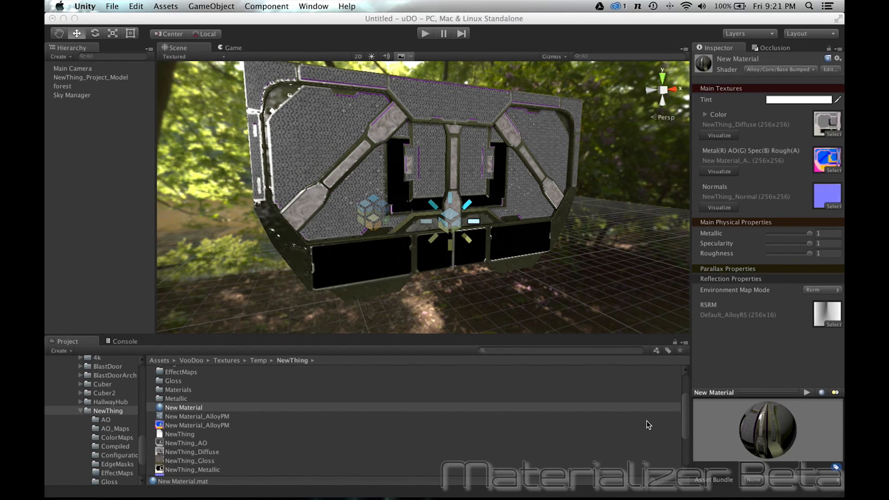
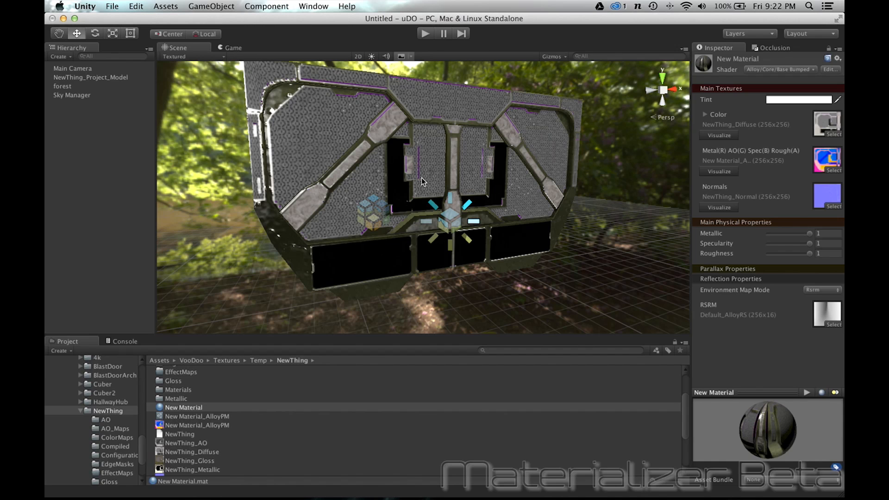
Set New Material's environment map mode to Skyshop and inspect the panel model's reflections.
scroll(422, 179, "up", 5)
scroll(421, 179, "down", 6)
mouse_move(412, 202)
left_mouse_down("alt")
mouse_move(342, 232)
mouse_move(354, 164)
mouse_move(411, 197)
left_mouse_up("alt")
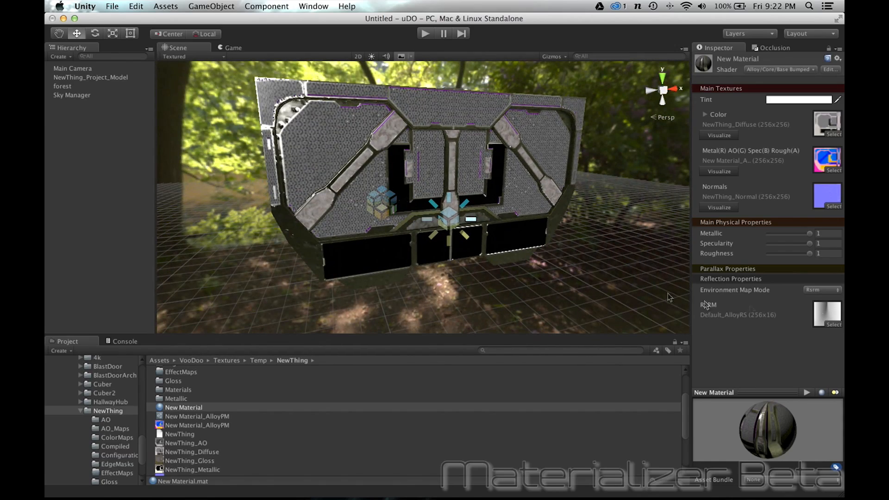
left_click(812, 291)
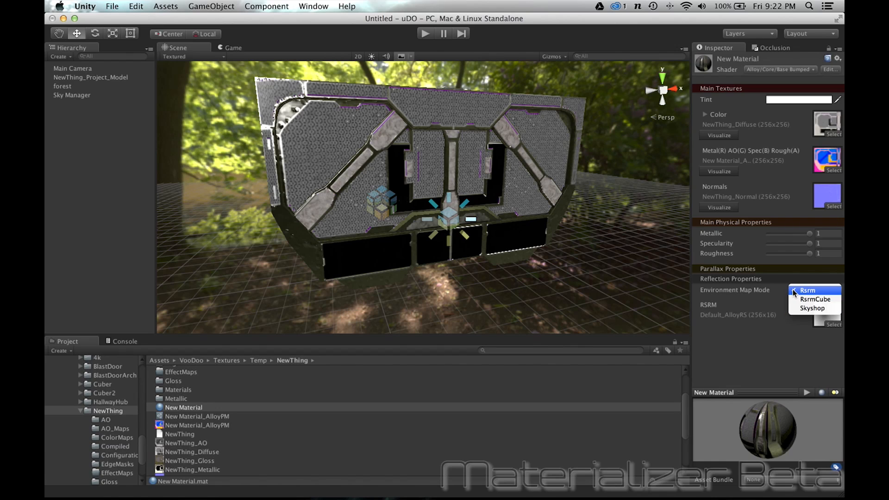
left_click(812, 308)
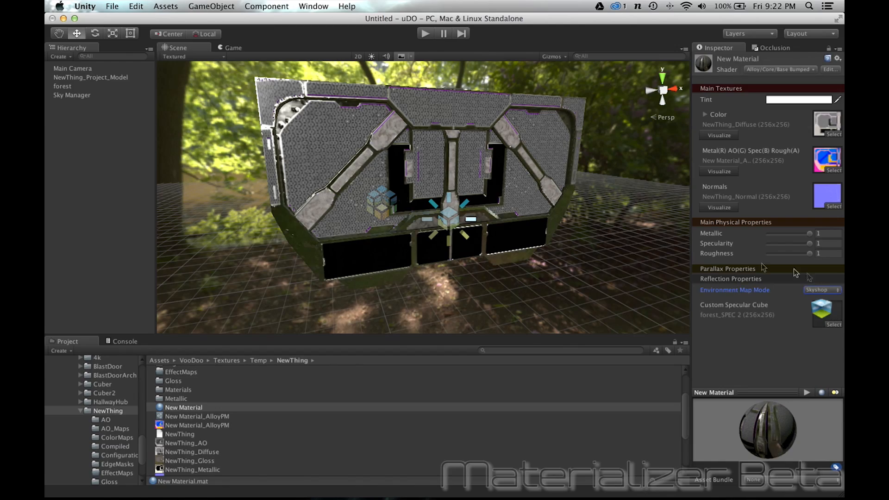
left_click_drag(519, 294, 561, 328, "alt")
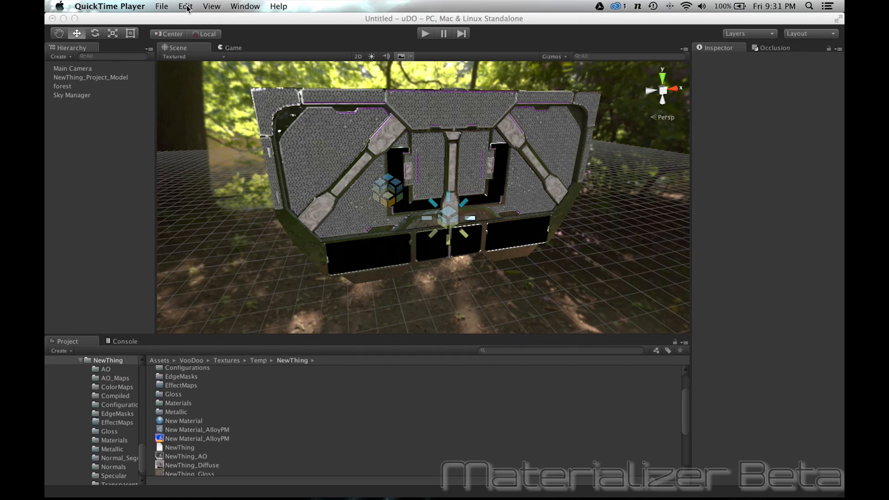
Create an empty game object in the scene and name it Lux.
left_click(153, 22)
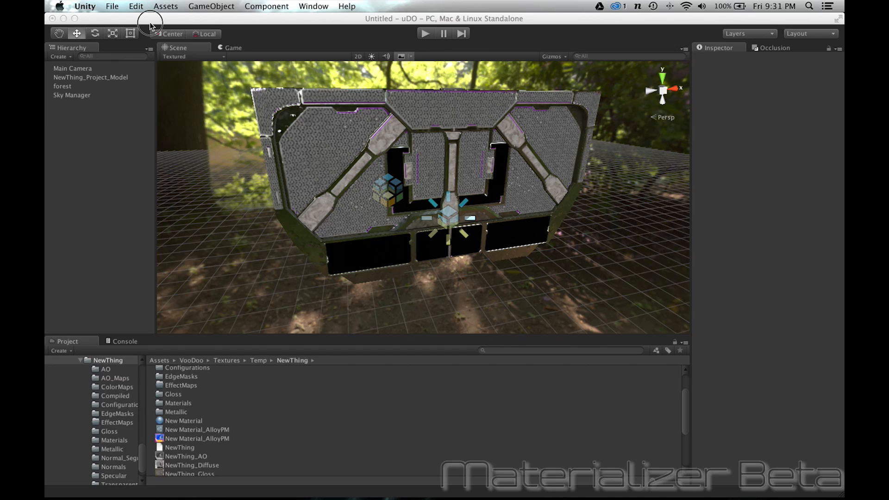
left_click(208, 6)
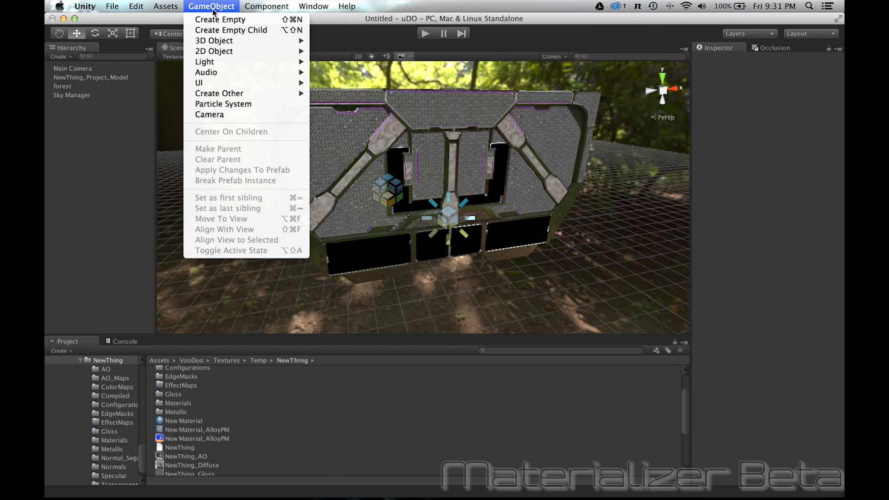
left_click(212, 20)
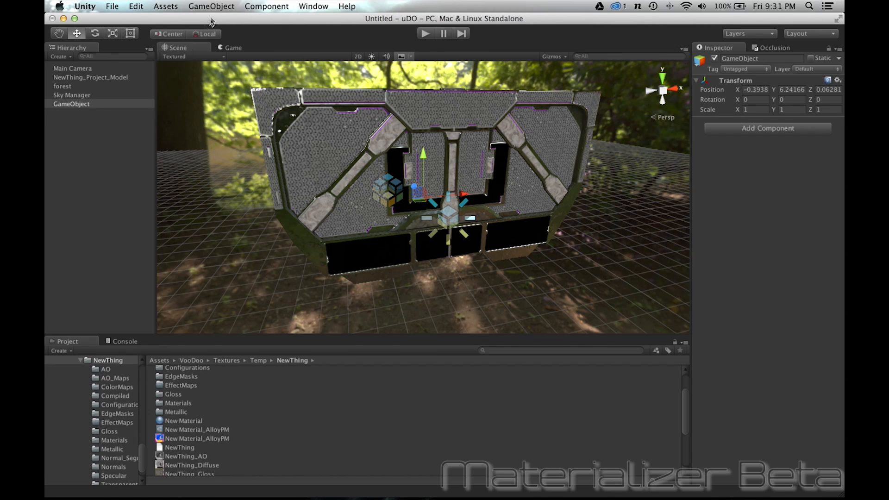
left_click(79, 103)
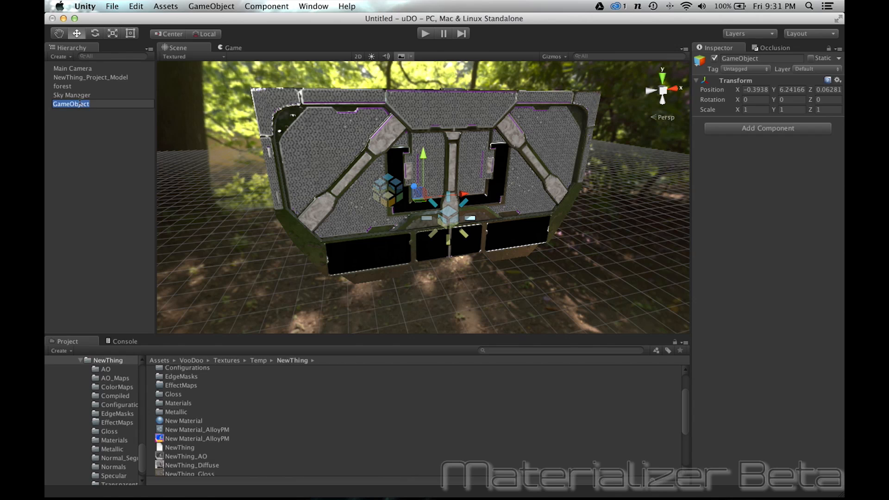
type("Lux")
key("Return")
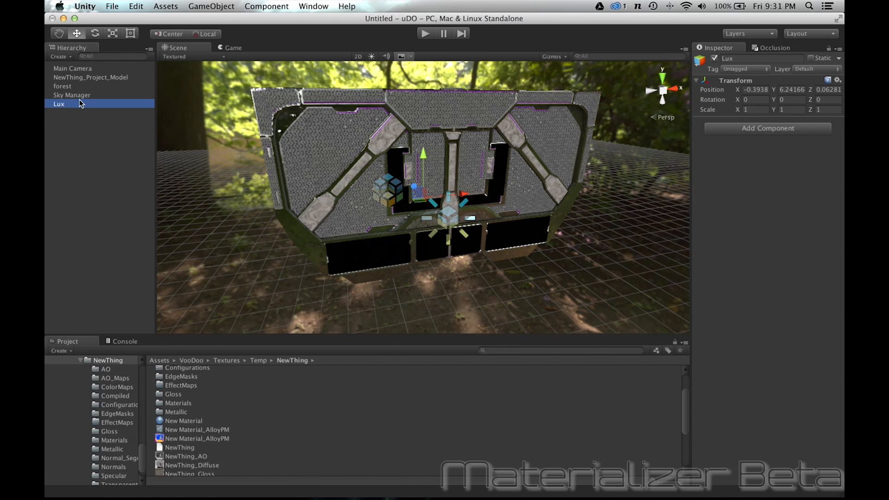
Add the Setup Lux script component to the Lux object and review its Lux Lighting options.
left_click(738, 130)
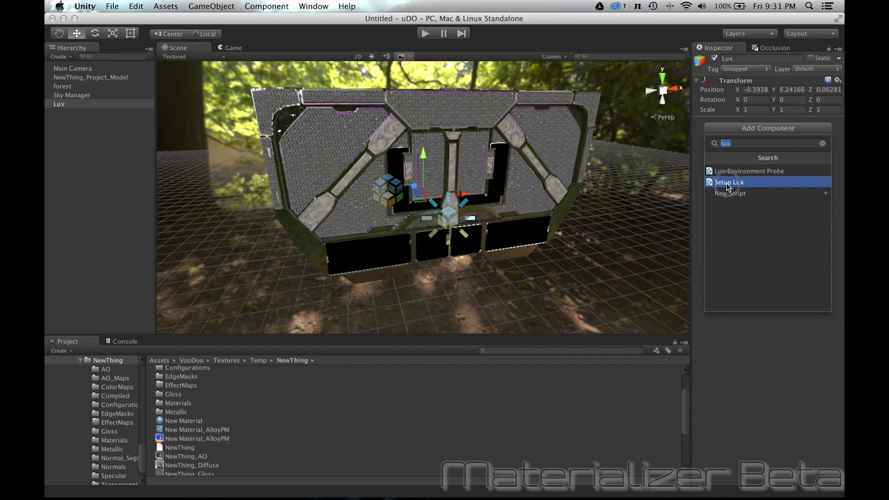
left_click(726, 182)
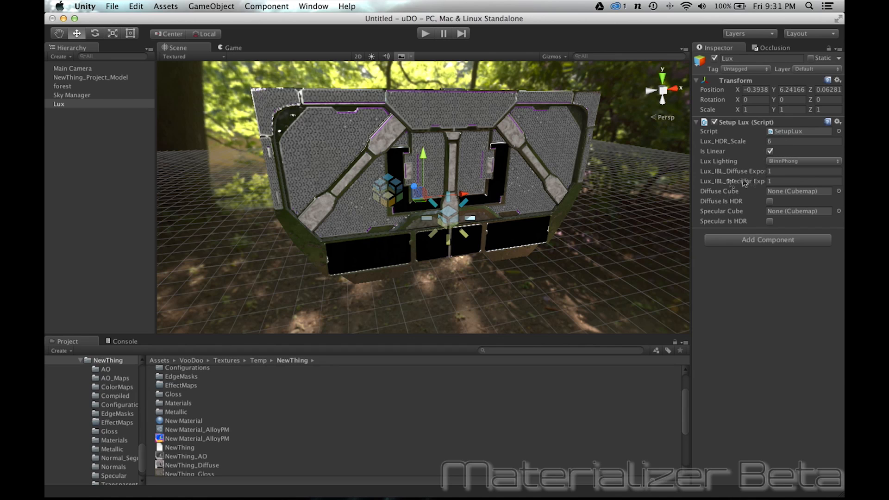
left_click(776, 161)
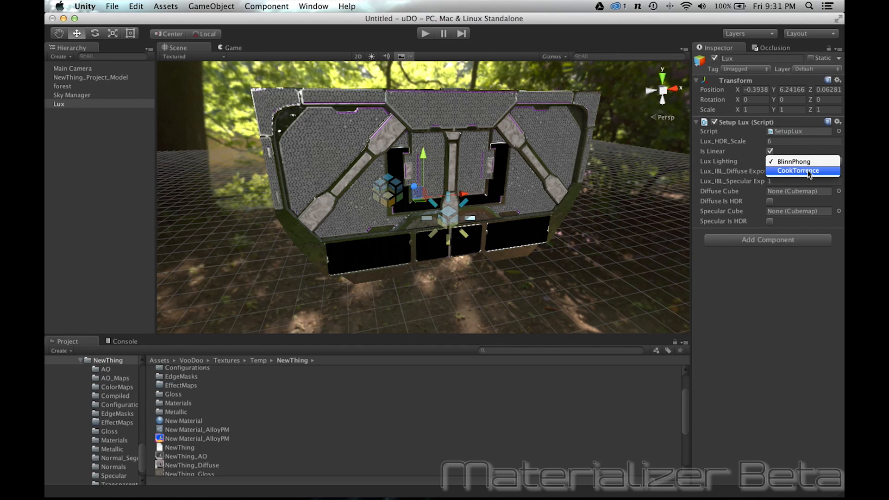
left_click(801, 334)
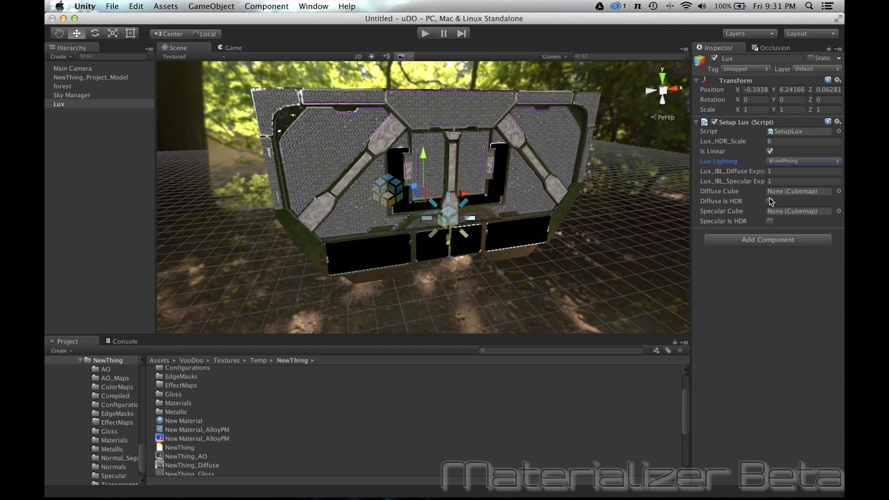
Assign forest_SKY as the diffuse cube and forest_SPEC as the specular cube, marking both as HDR.
left_click(838, 191)
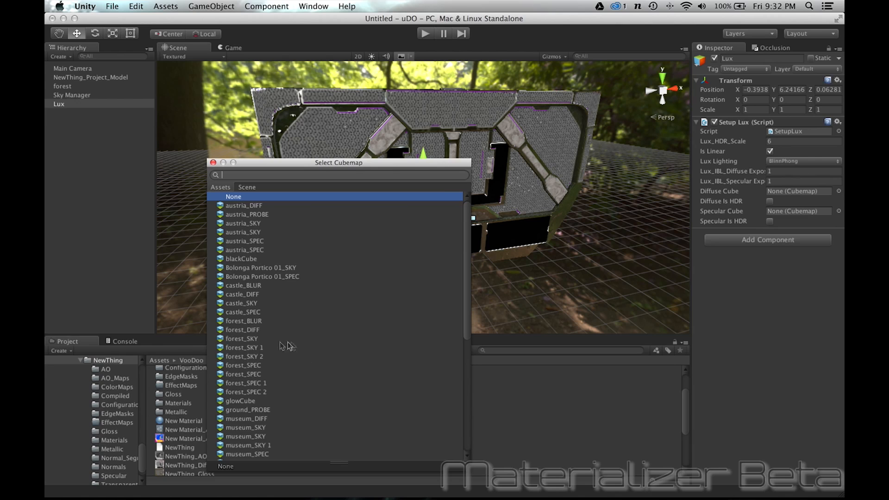
double_click(252, 338)
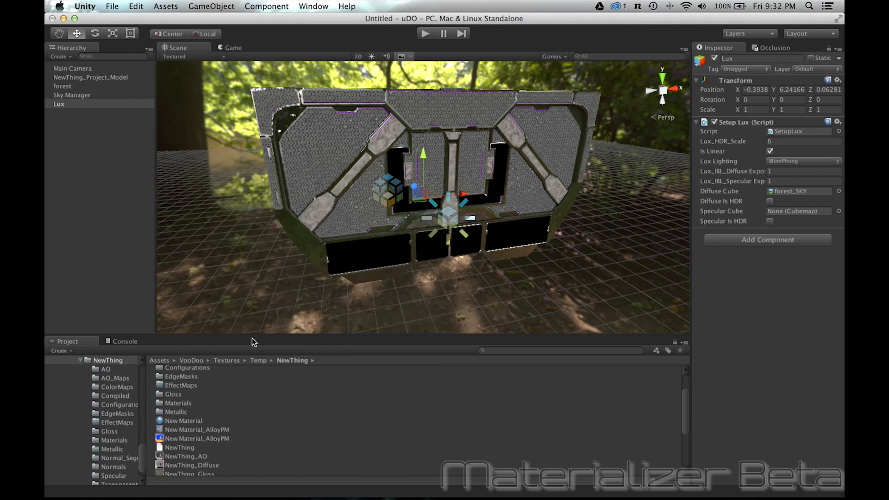
left_click(838, 212)
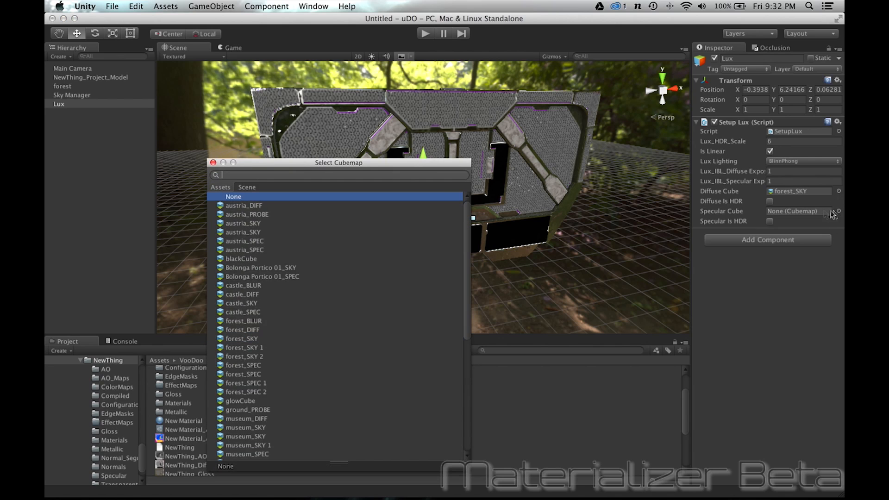
double_click(256, 374)
left_click(770, 201)
left_click(770, 221)
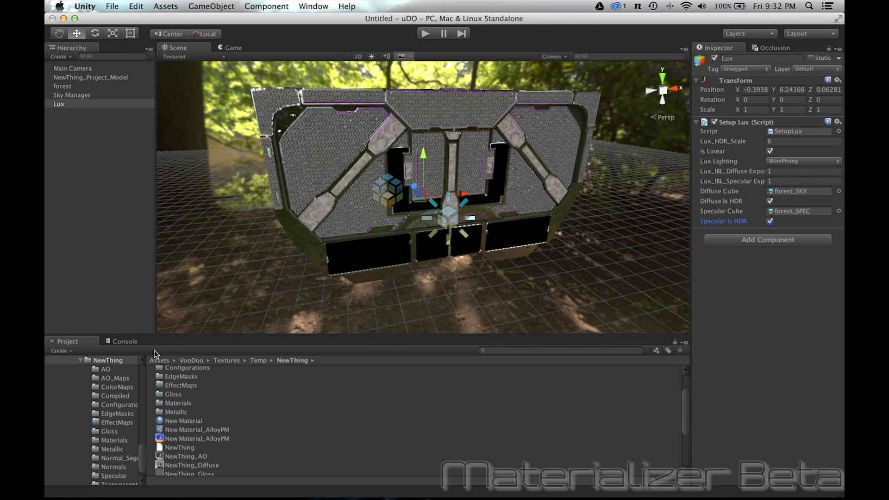
Create a new material named Lux in the NewThing folder.
left_click(115, 361)
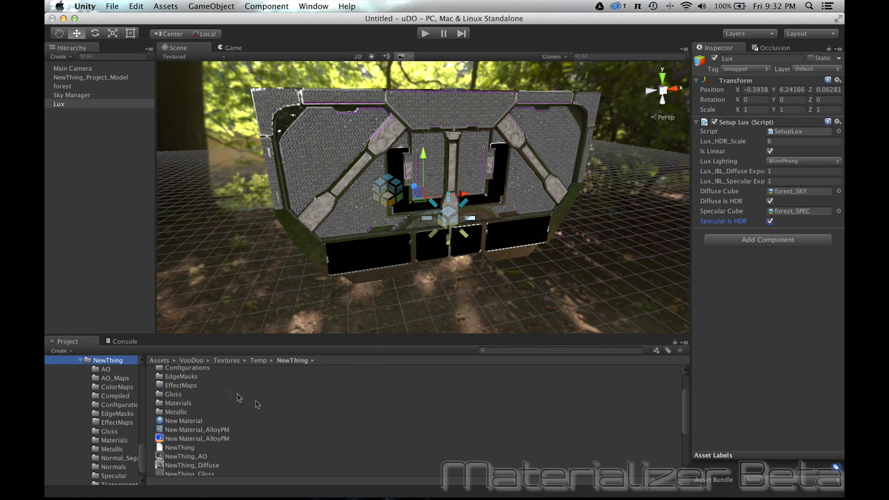
right_click(235, 445)
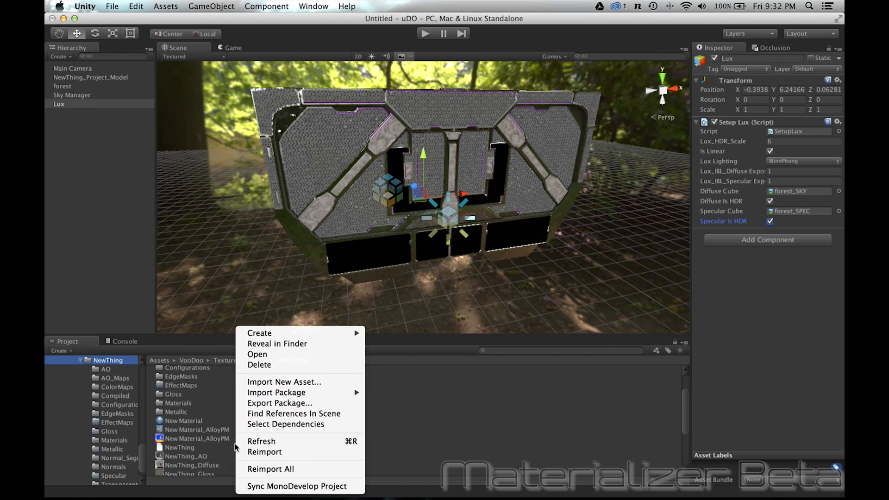
mouse_move(335, 335)
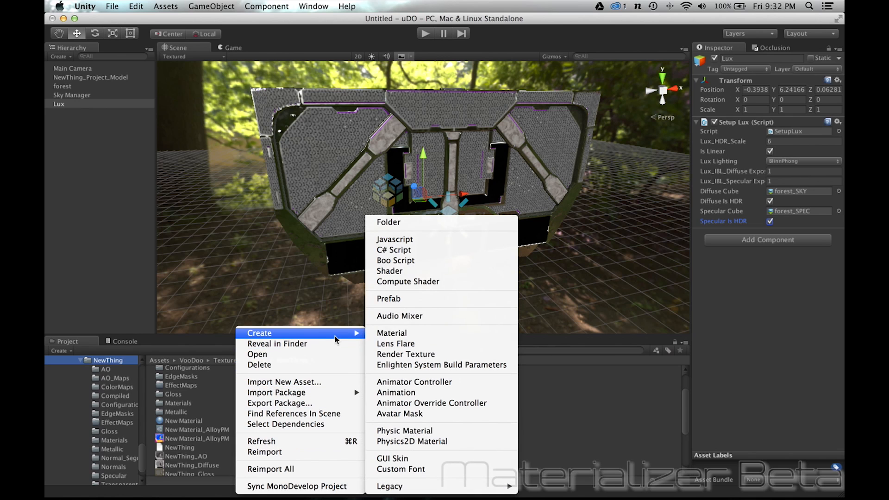
left_click(391, 333)
type("Lux")
key("Return")
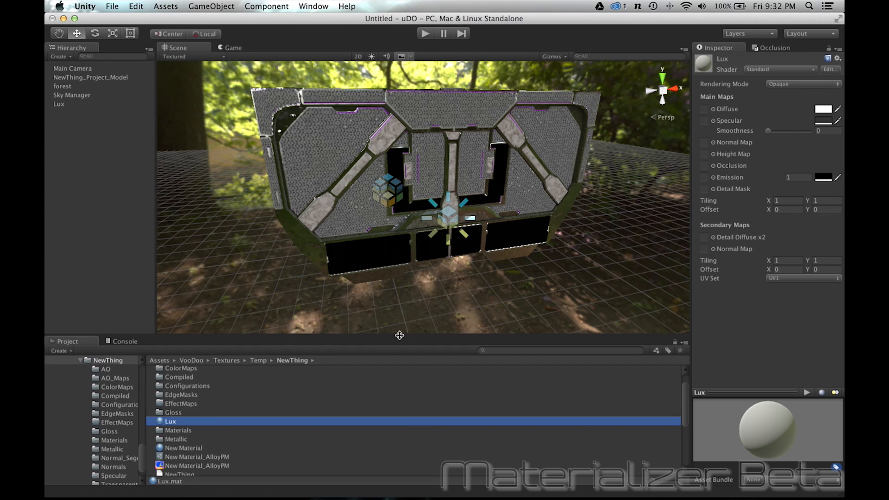
Set the Lux material's shader to Lux Bumped Specular Metalness.
left_click(767, 70)
mouse_move(774, 126)
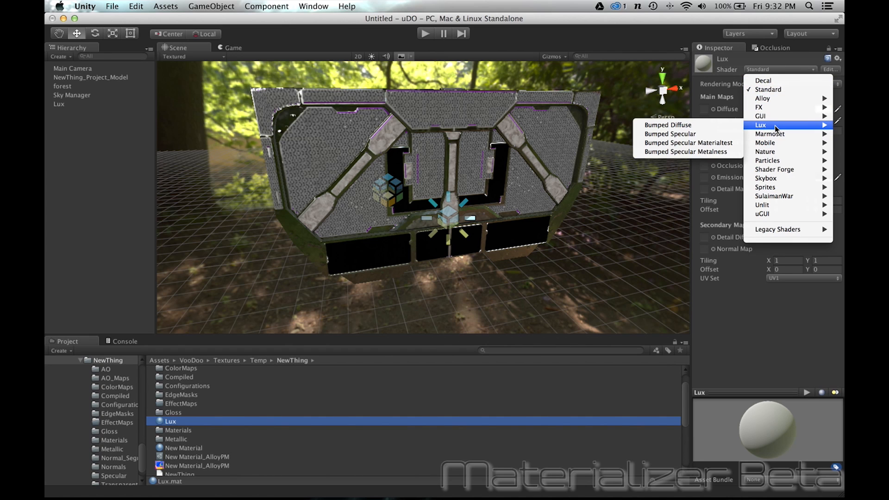
left_click(718, 154)
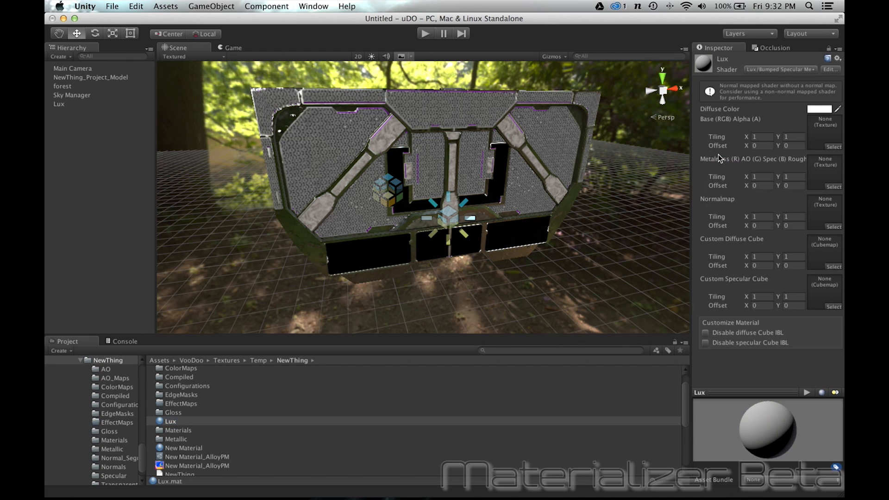
Apply the Lux material to the panel model in the scene and assign NewThing_Diffuse as its base texture.
left_click_drag(177, 421, 368, 218)
scroll(197, 449, "down", 5)
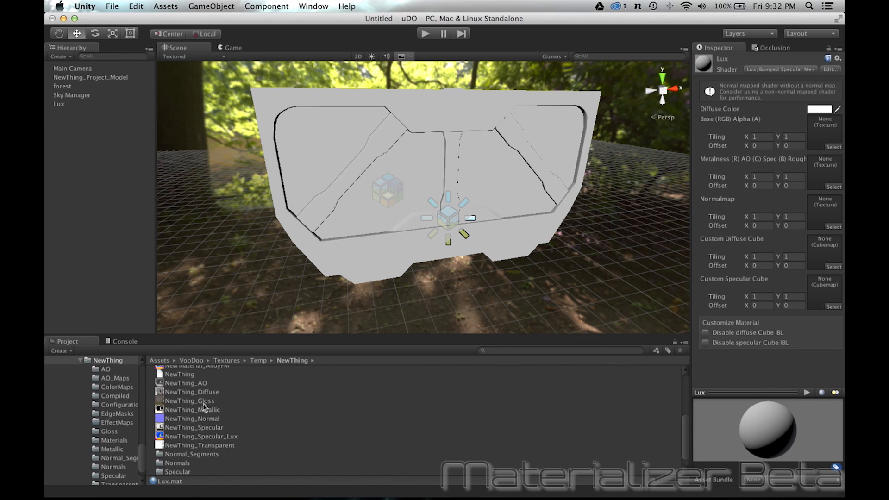
left_click_drag(188, 391, 831, 136)
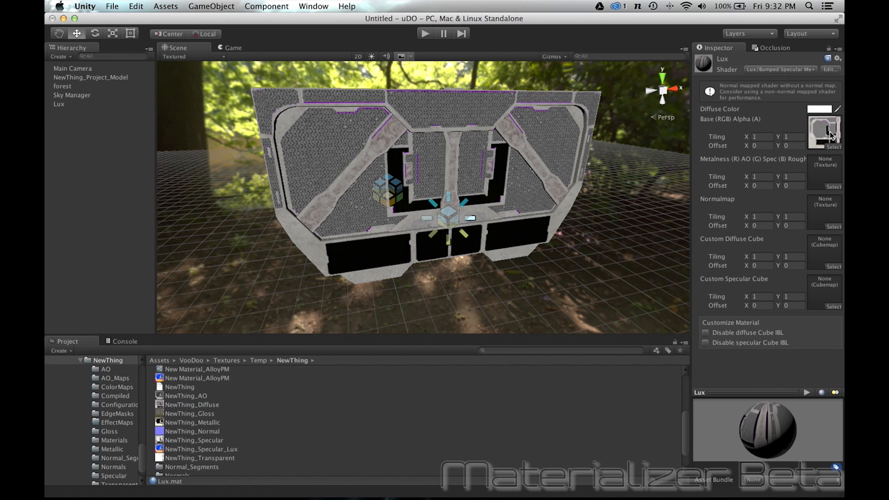
Assign NewThing_Normal as the Lux material's normal map and NewThing_Specular_Lux as its metalness, AO, spec and roughness map.
left_click(213, 431)
left_click_drag(213, 431, 822, 207)
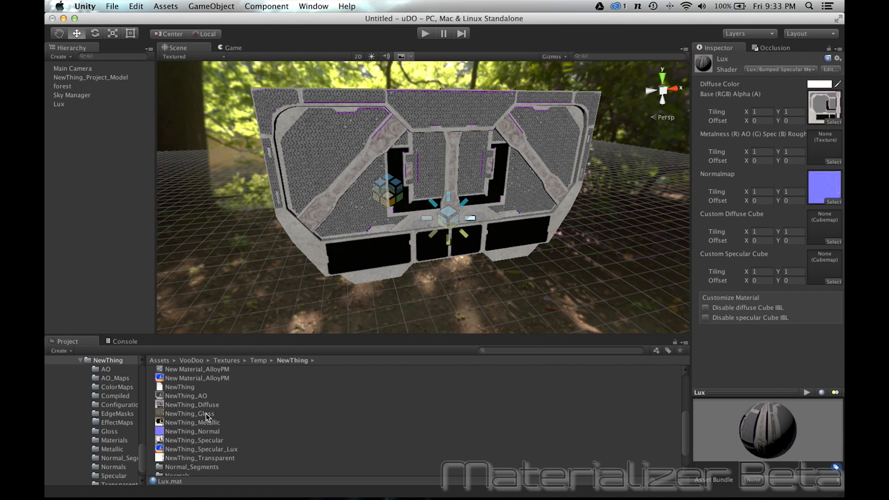
left_click(189, 449)
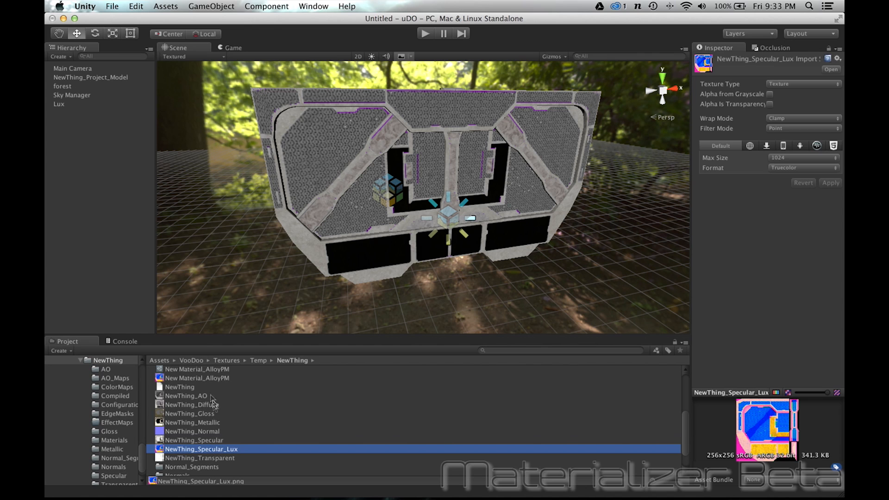
scroll(178, 394, "up", 3)
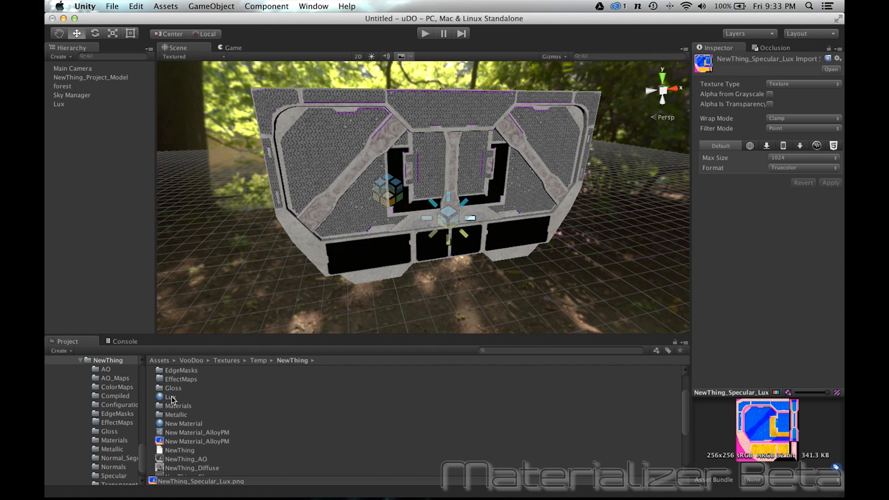
left_click(171, 397)
scroll(226, 419, "down", 5)
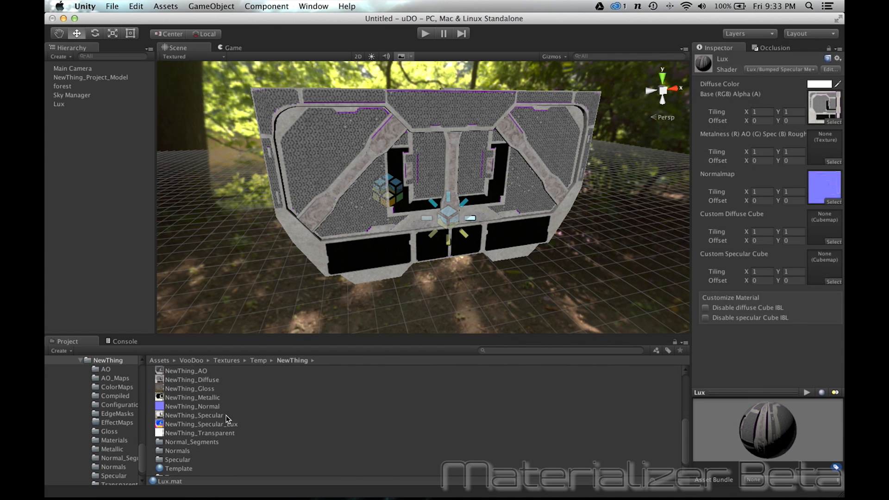
mouse_move(193, 425)
left_mouse_down()
mouse_move(703, 287)
mouse_move(819, 197)
mouse_move(823, 151)
left_mouse_up()
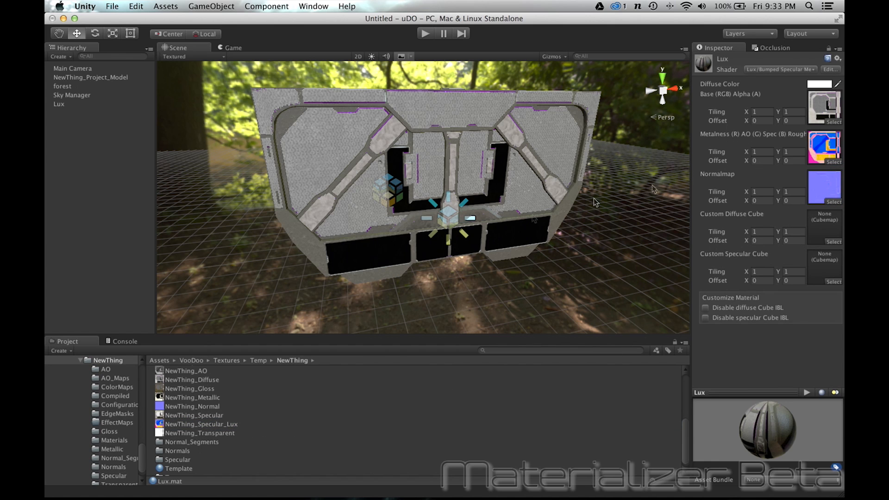
On the Lux scene object, set the HDR scale to 11.43 and the IBL specular exposure to 4, and adjust the IBL diffuse exposure.
left_click_drag(403, 220, 416, 240, "alt")
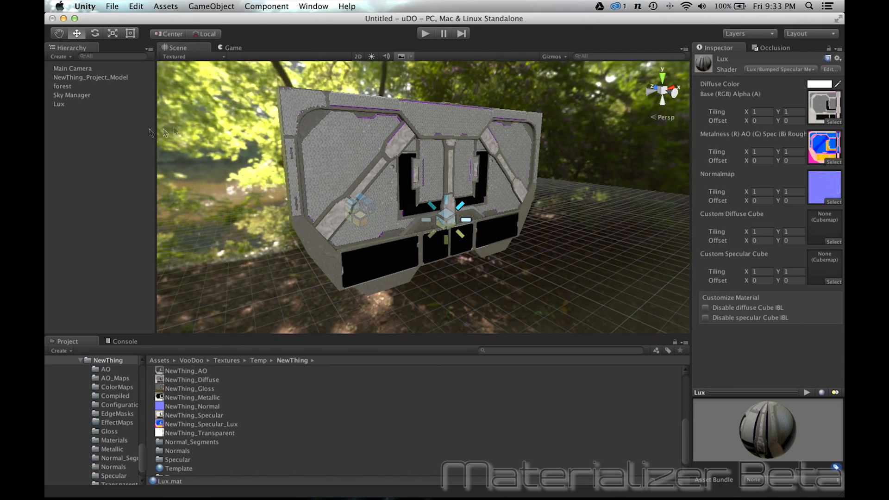
left_click(57, 104)
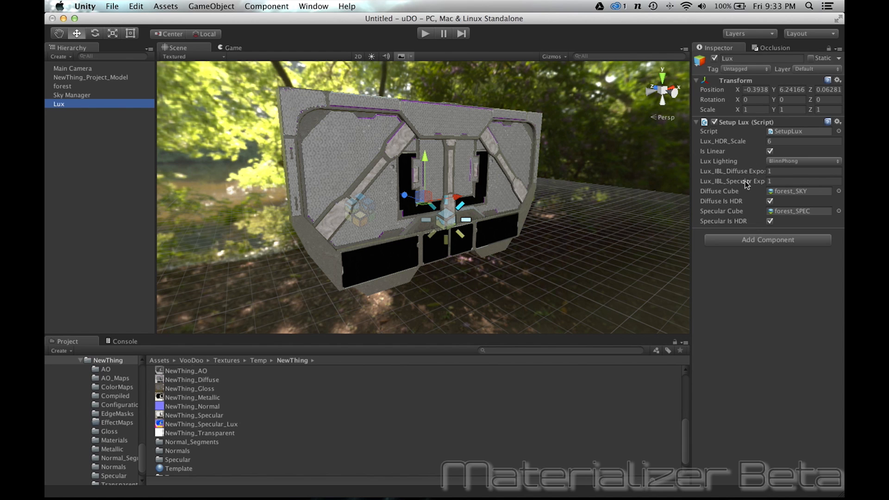
left_click_drag(731, 141, 795, 142)
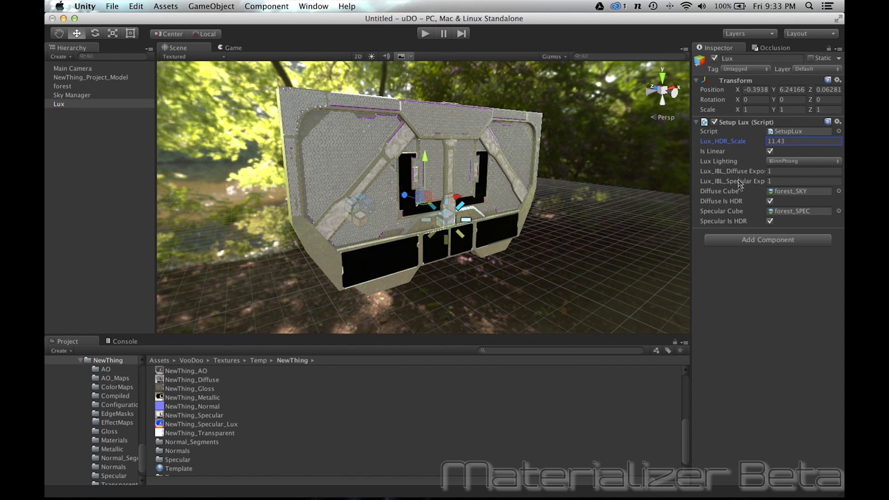
left_click_drag(739, 182, 758, 180)
left_click_drag(748, 171, 772, 171)
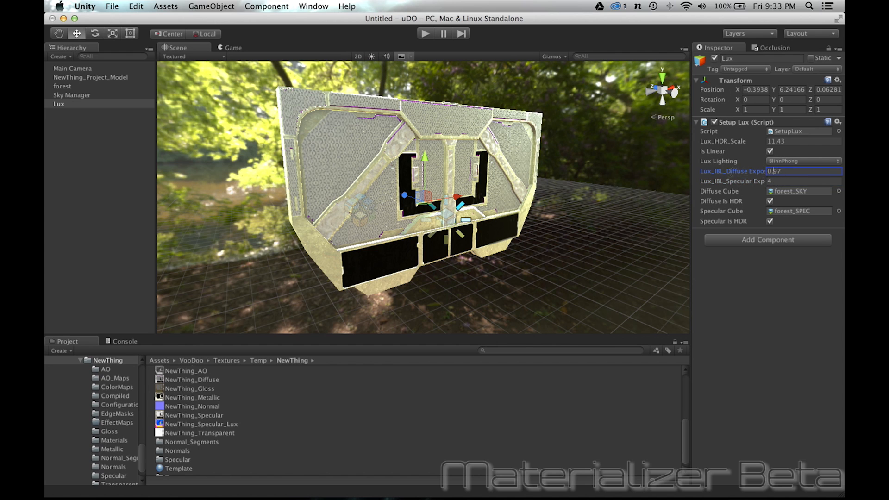
left_click_drag(755, 173, 780, 174)
left_click(528, 286)
left_click_drag(527, 286, 366, 332, "alt")
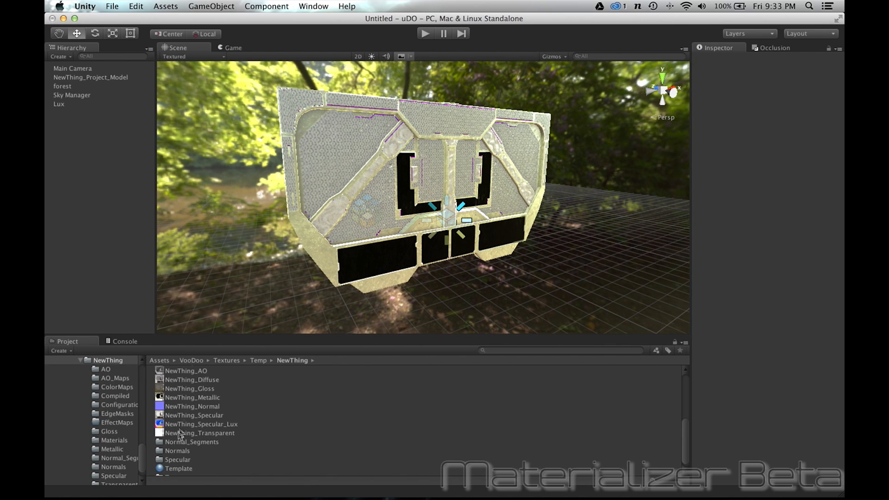
Replace the Lux material's metalness, AO, spec and roughness map with the New Material_AlloyPM texture and inspect the model.
scroll(195, 424, "up", 5)
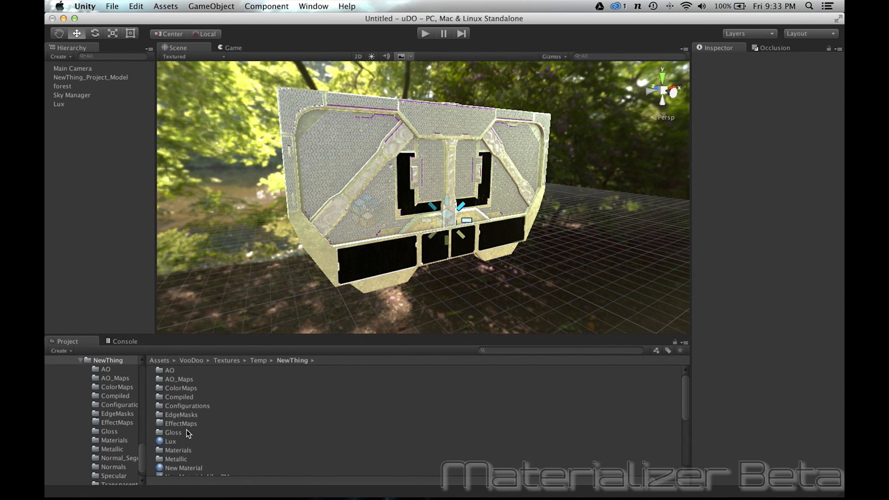
scroll(188, 433, "down", 3)
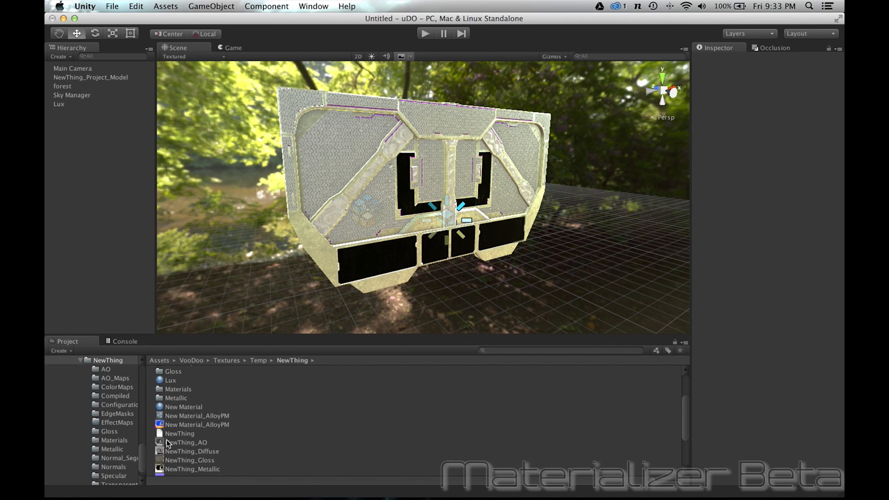
left_click(175, 381)
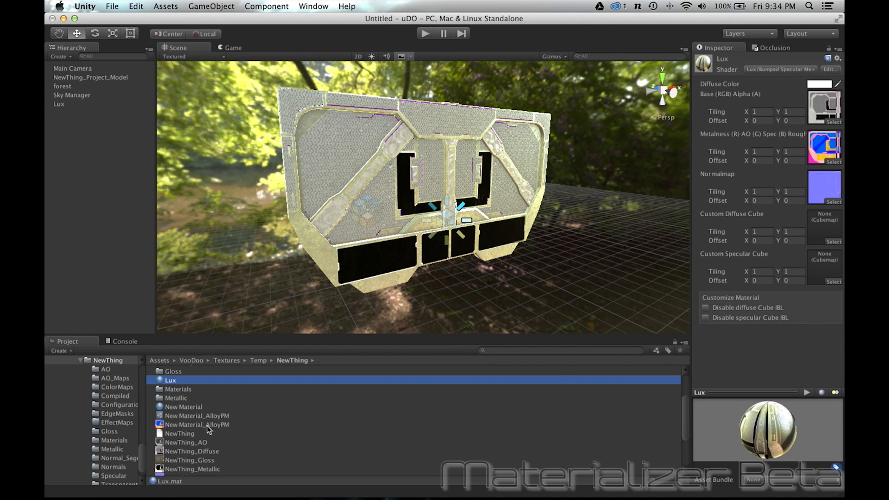
left_click_drag(214, 428, 819, 151)
left_click_drag(473, 292, 449, 307, "alt")
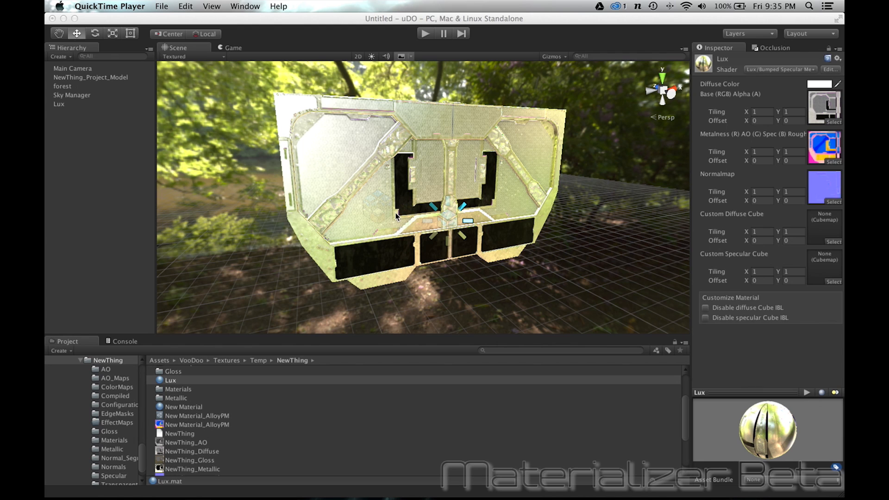
Launch Maya through a Spotlight search and enlarge its window to fill the screen.
mouse_move(354, 498)
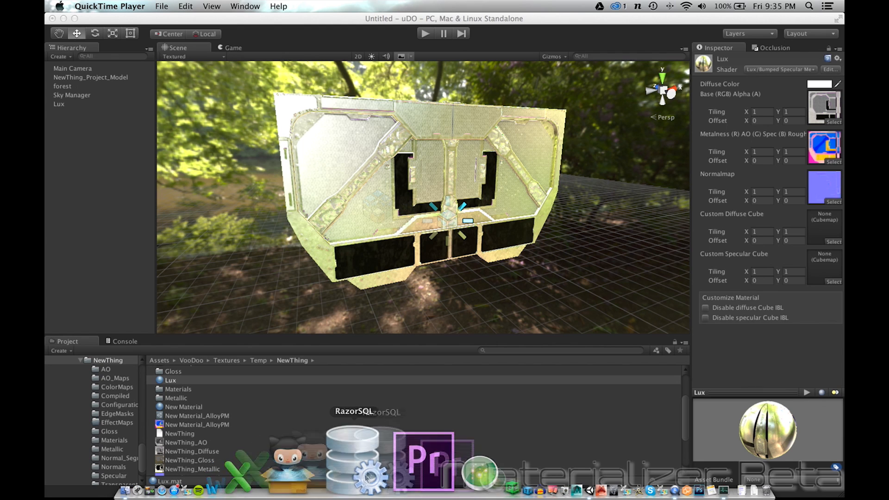
key("super+space")
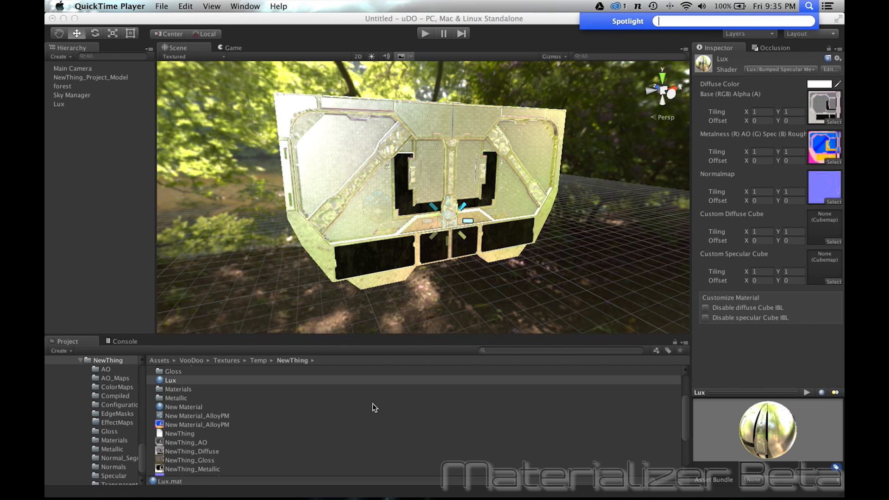
type("maya")
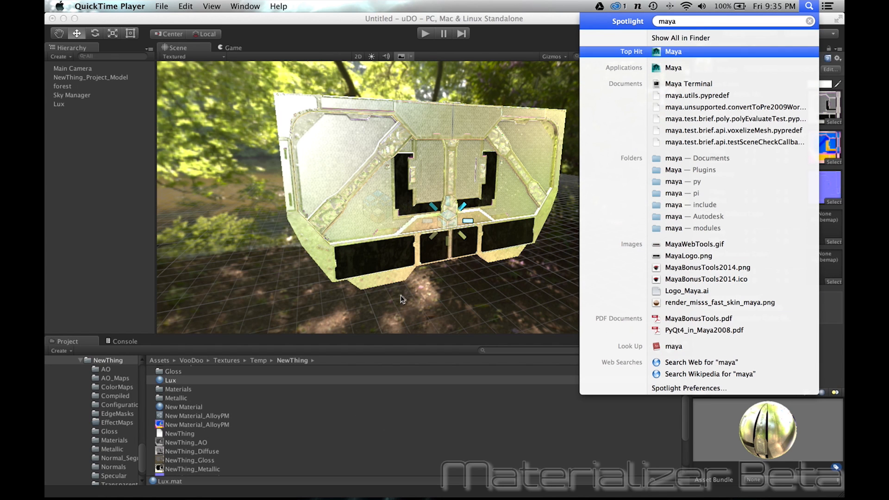
key("Return")
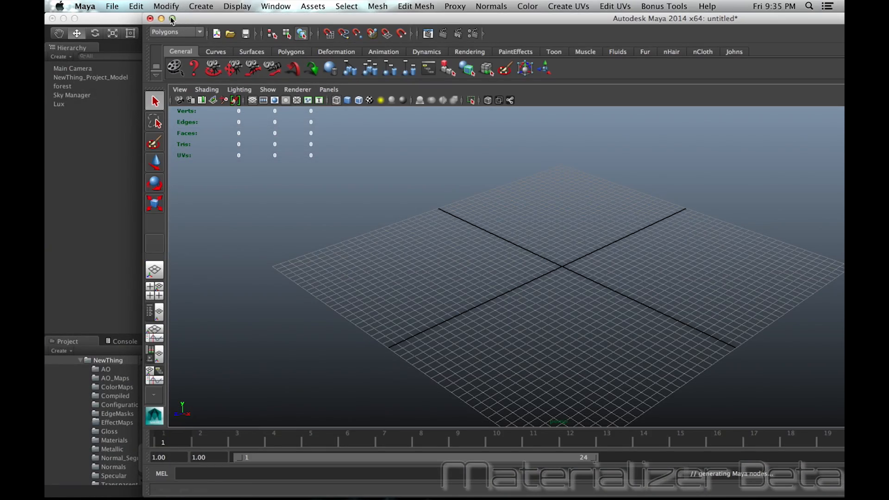
left_click(172, 18)
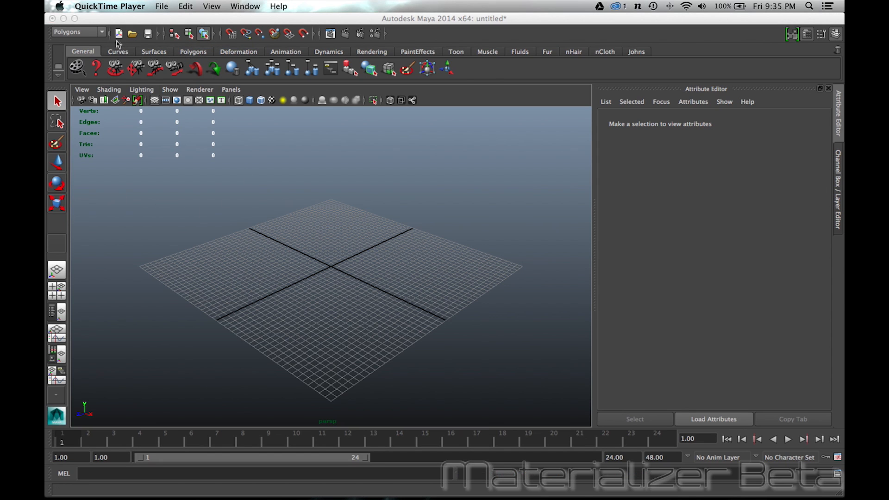
Create a polygon cube centred on the grid and display it shaded.
left_click(189, 52)
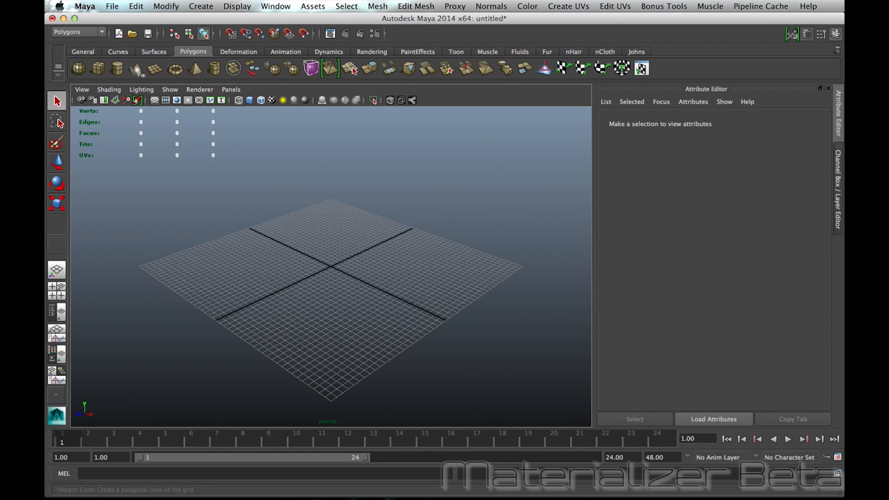
right_click_drag(325, 244, 331, 266, "shift")
left_click_drag(329, 266, 357, 282, "ctrl+shift")
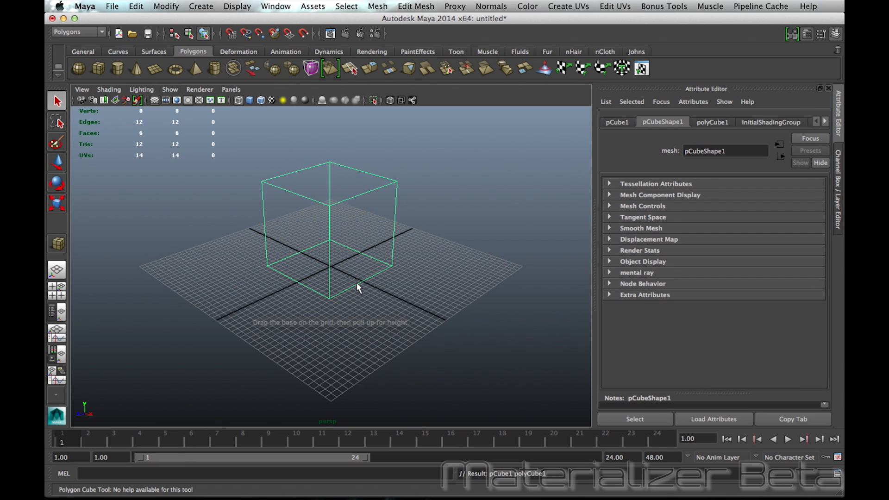
key("5")
left_click_drag(359, 324, 340, 342, "alt")
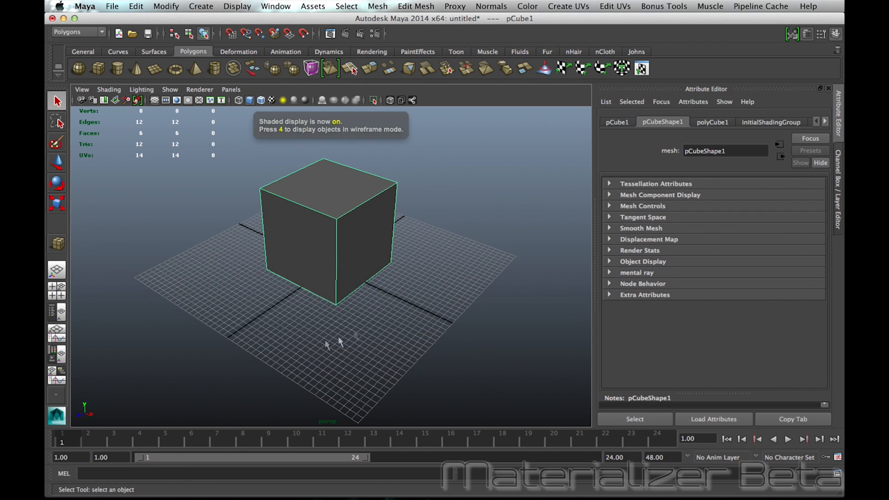
Apply automatic UV mapping to the cube.
left_click(562, 9)
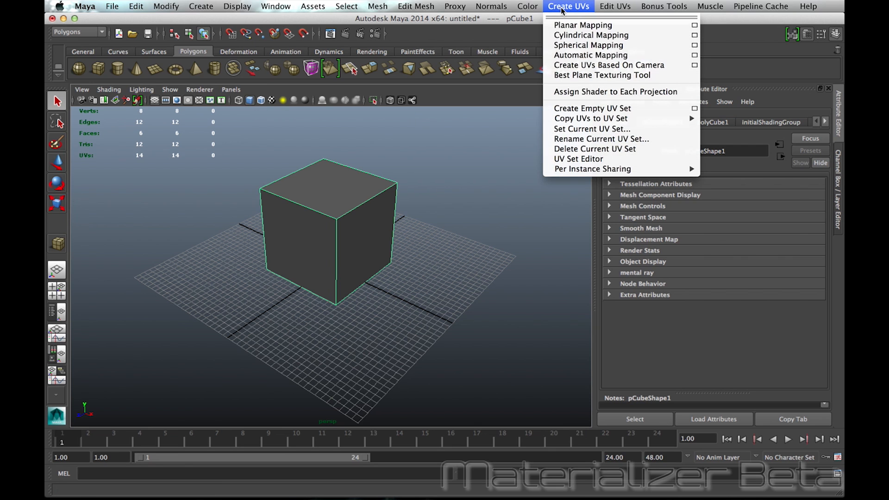
left_click(583, 56)
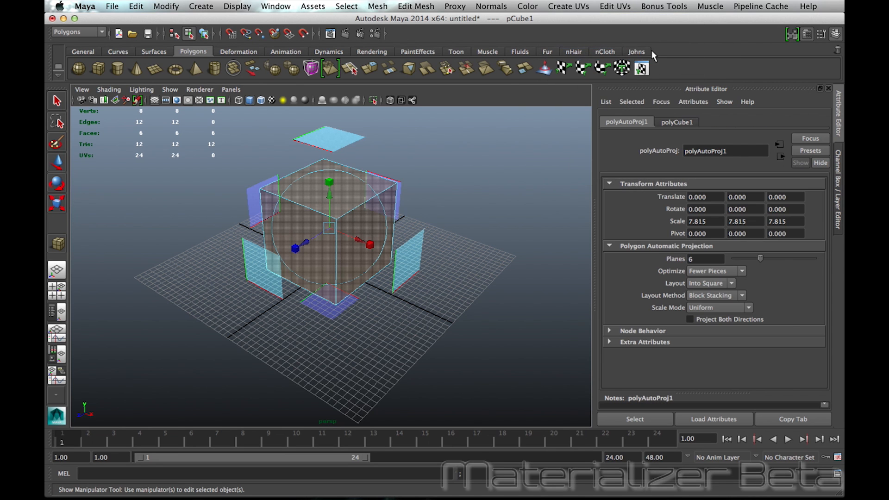
Open the UV Texture Editor and examine the cube's whole UV layout.
left_click(635, 52)
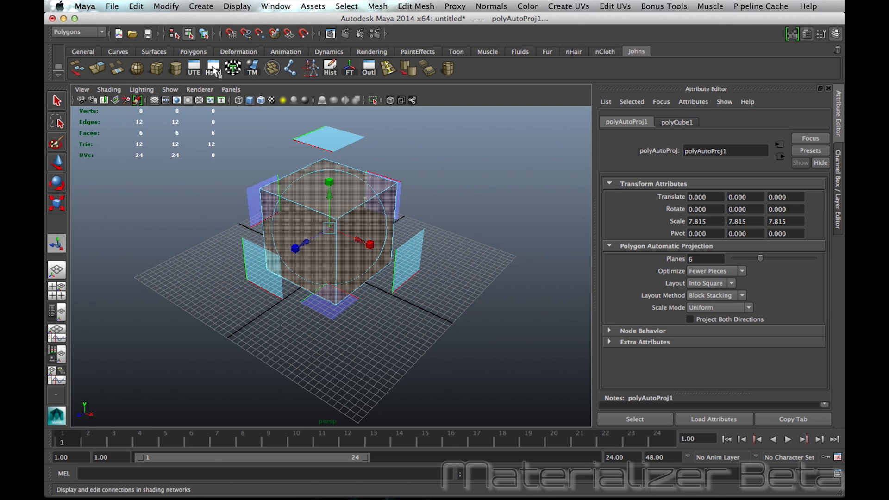
left_click(197, 68)
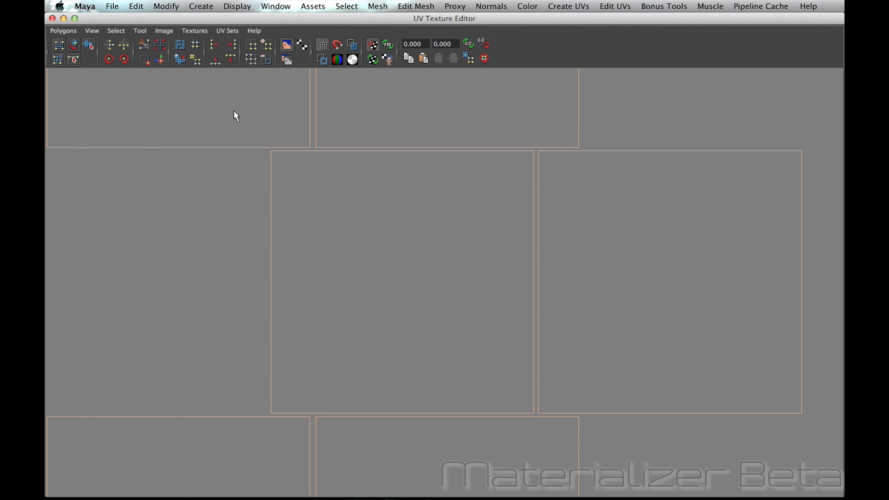
scroll(430, 208, "down", 10)
scroll(429, 208, "up", 1)
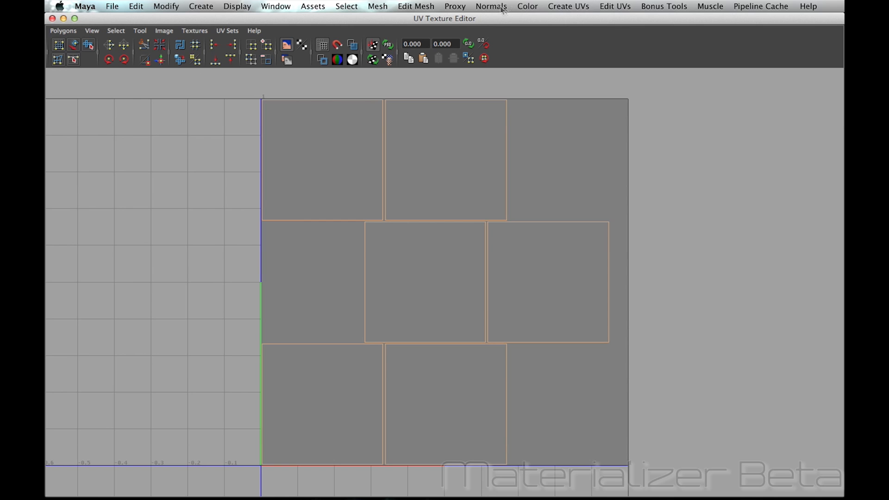
Try planar mapping and spherical mapping on the cube's UVs.
left_click(569, 6)
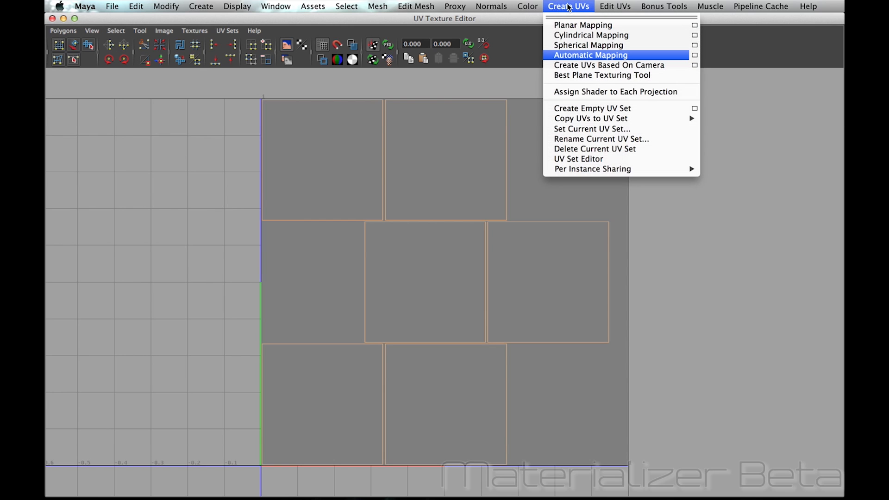
left_click(573, 26)
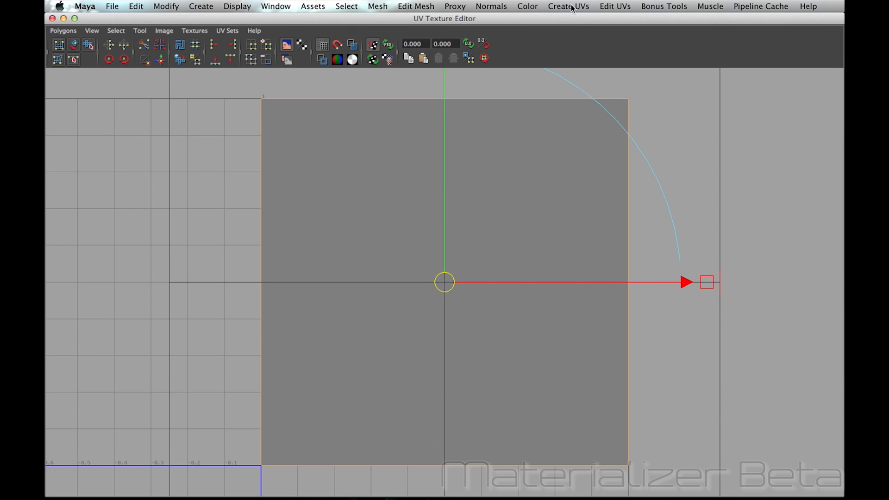
left_click(573, 6)
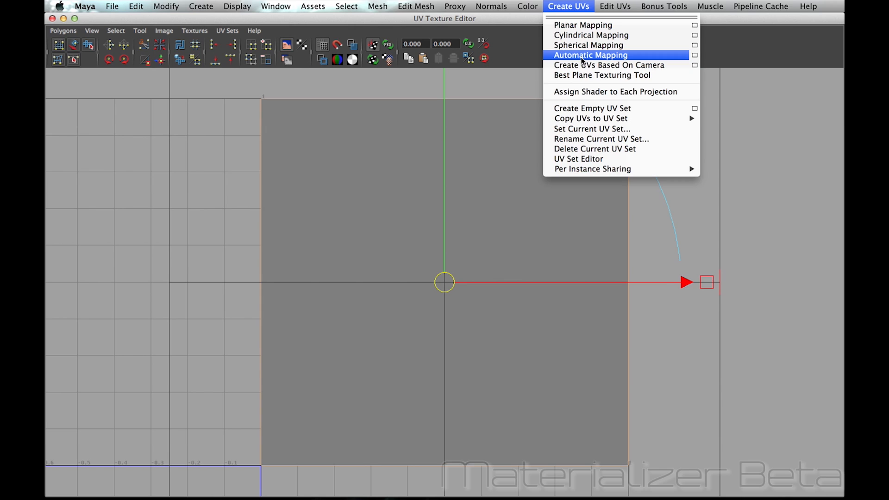
left_click(581, 46)
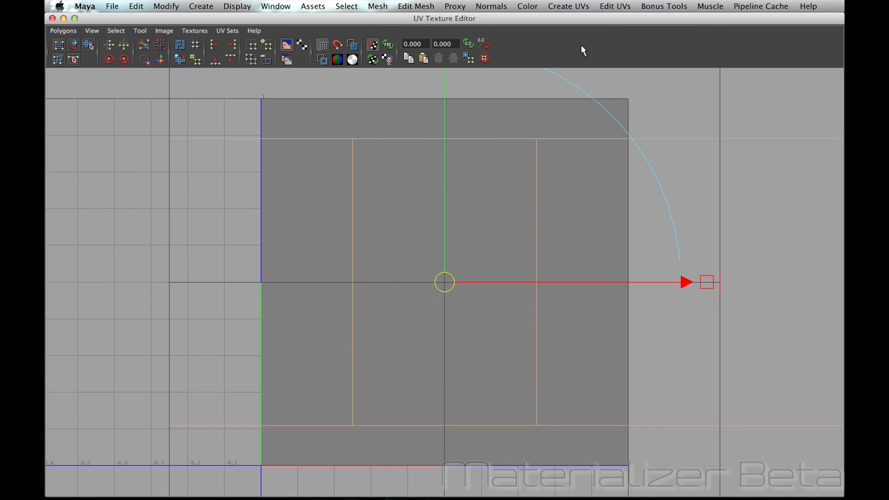
Undo the spherical, planar and automatic UV mappings to restore the cube's default UV layout.
key("z")
key("z")
key("z")
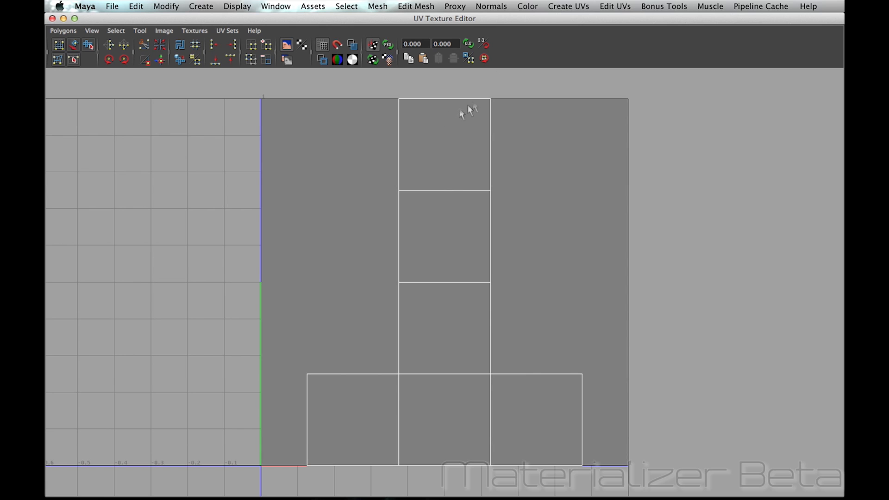
Apply automatic UV mapping to the cube and close the UV Texture Editor.
left_click(566, 7)
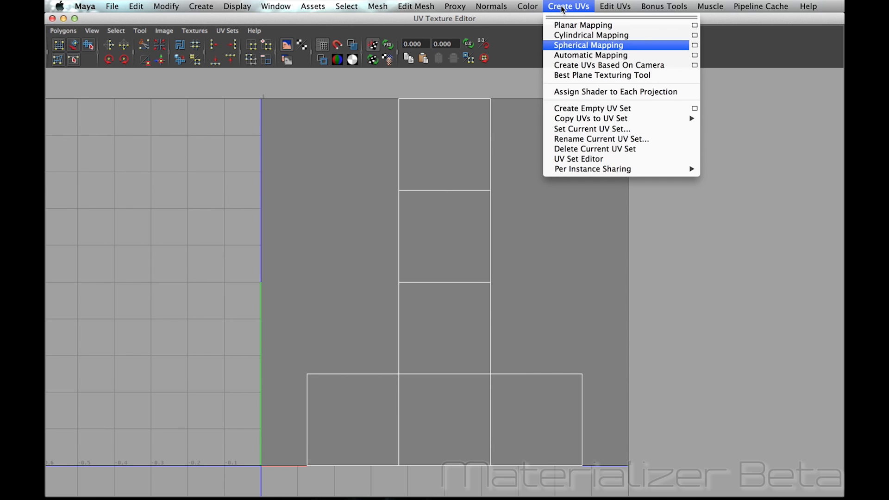
left_click(572, 54)
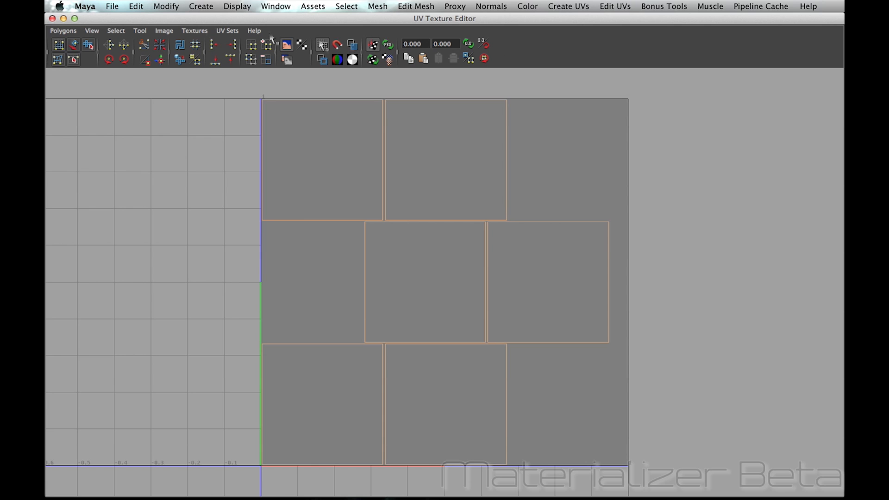
left_click(52, 18)
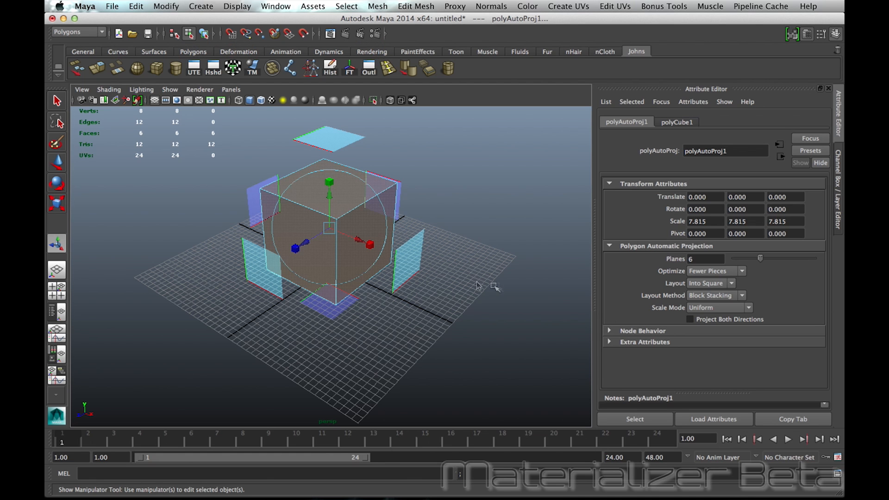
Deselect the mapping projection and switch the cube to face selection mode.
left_click(463, 283)
right_click_drag(308, 238, 350, 231)
left_click_drag(324, 242, 371, 239, "alt")
left_click(327, 223)
right_click(328, 226)
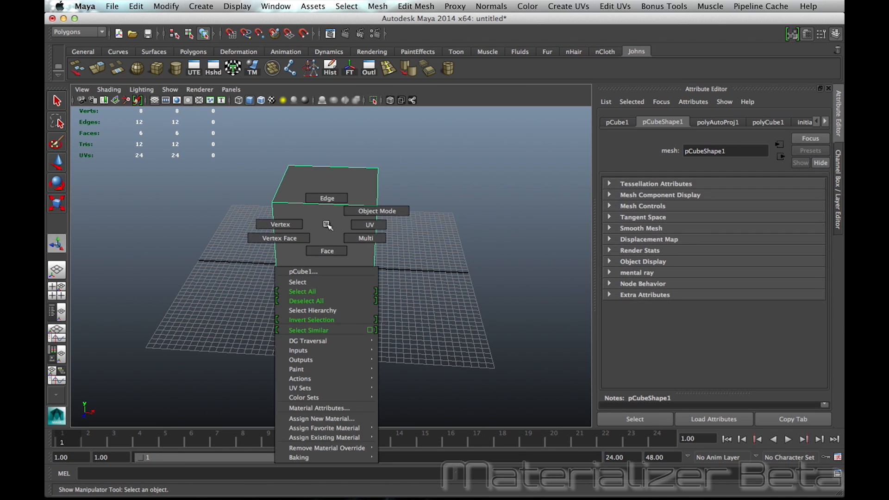
left_click(327, 250)
Assign a new Lambert material to the cube's front face and colour it pure red.
left_click_drag(353, 242, 341, 218, "alt")
left_click(338, 219)
right_click(339, 220)
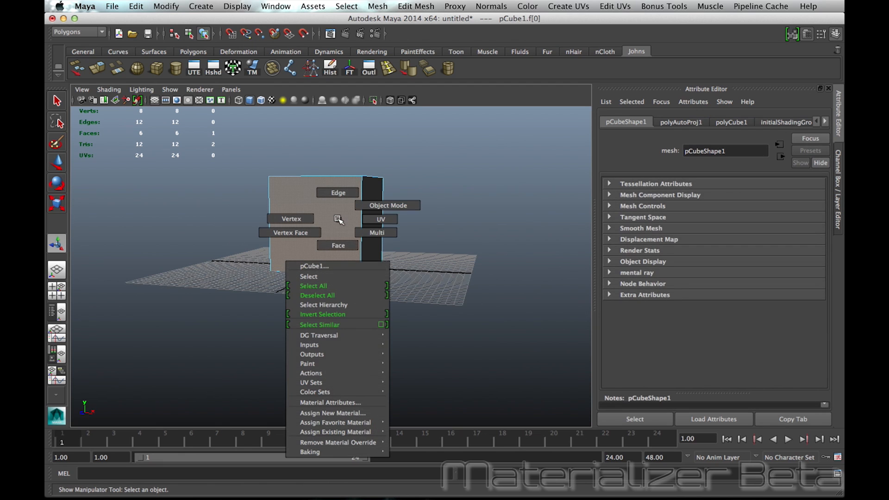
left_click(359, 413)
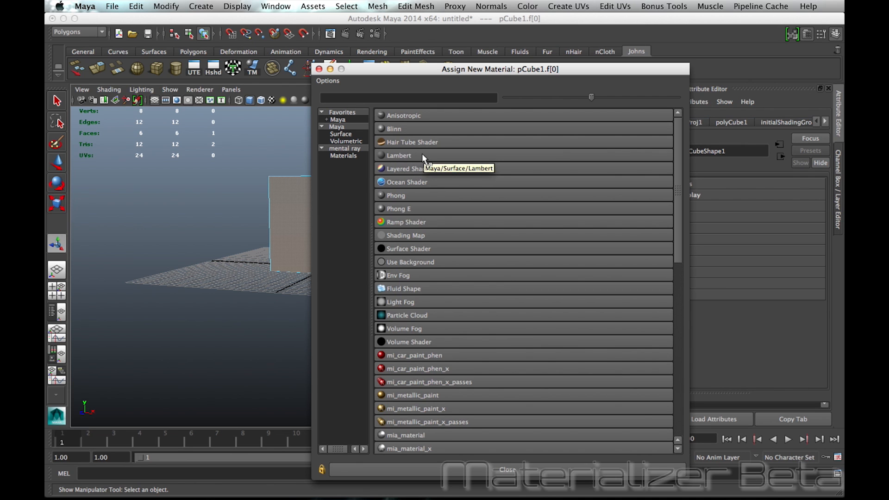
left_click(423, 156)
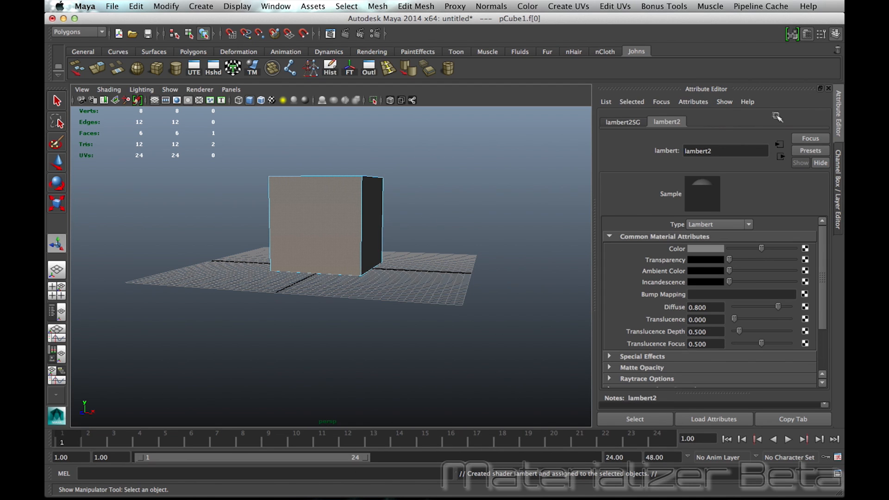
left_click(703, 250)
left_click(656, 219)
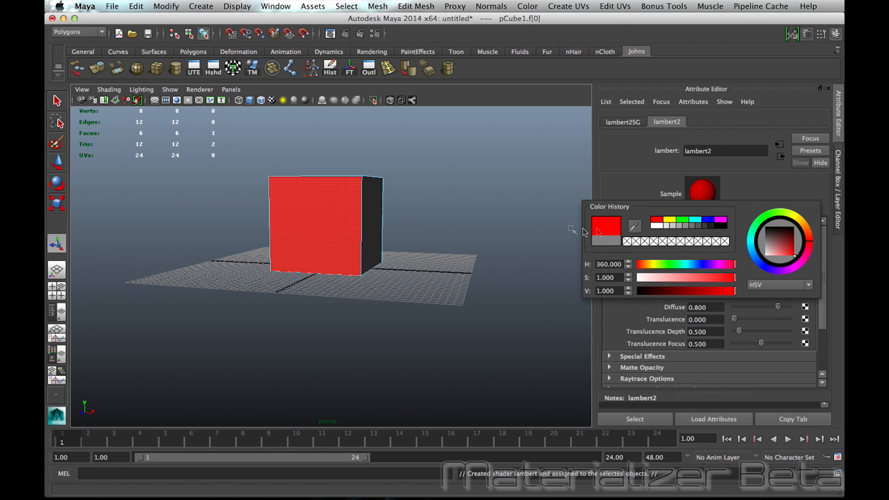
left_click(466, 214)
Assign a new Lambert material to the unshaded side face next to the red front and colour it blue.
left_click_drag(466, 214, 352, 229, "alt")
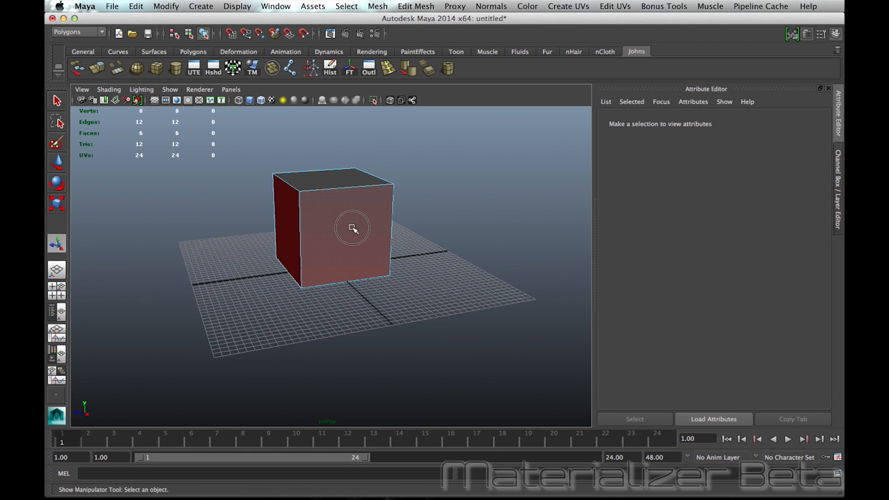
left_click(353, 228)
right_click_drag(353, 228, 364, 421)
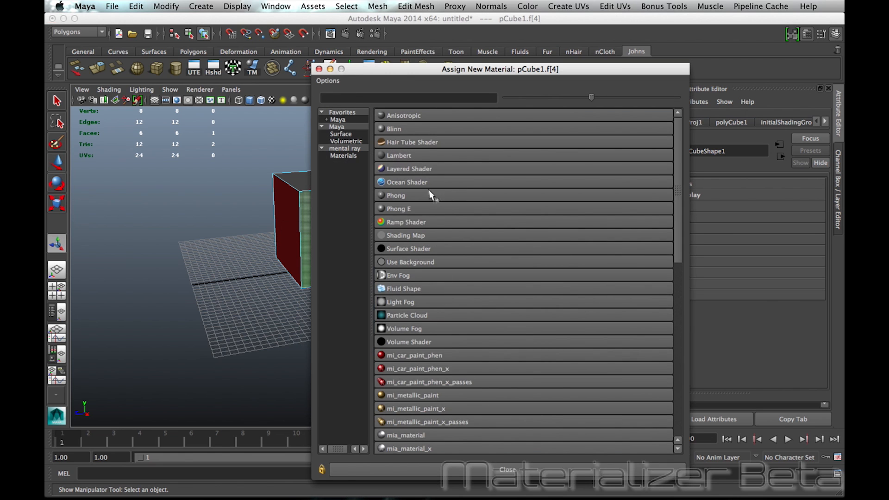
left_click(399, 147)
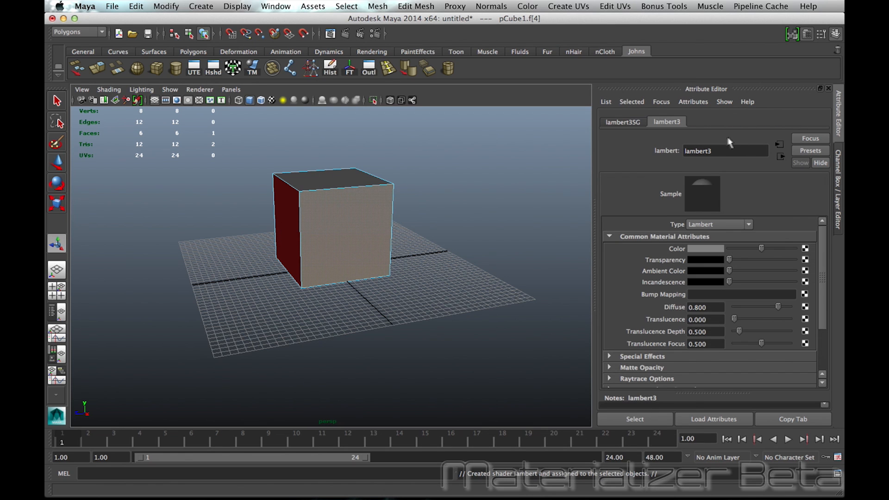
left_click(715, 251)
left_click(773, 259)
left_click_drag(789, 238, 805, 244)
left_click(459, 209)
left_click_drag(462, 209, 365, 206, "alt")
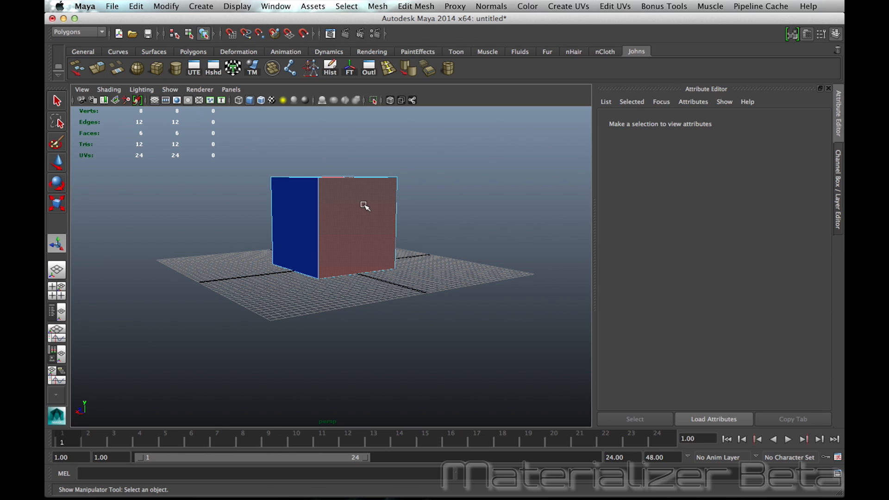
right_click_drag(364, 205, 386, 401)
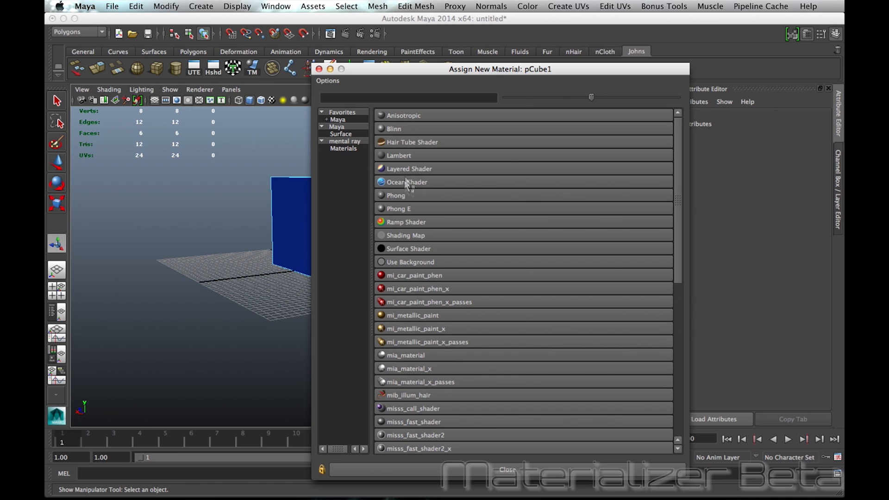
left_click(406, 160)
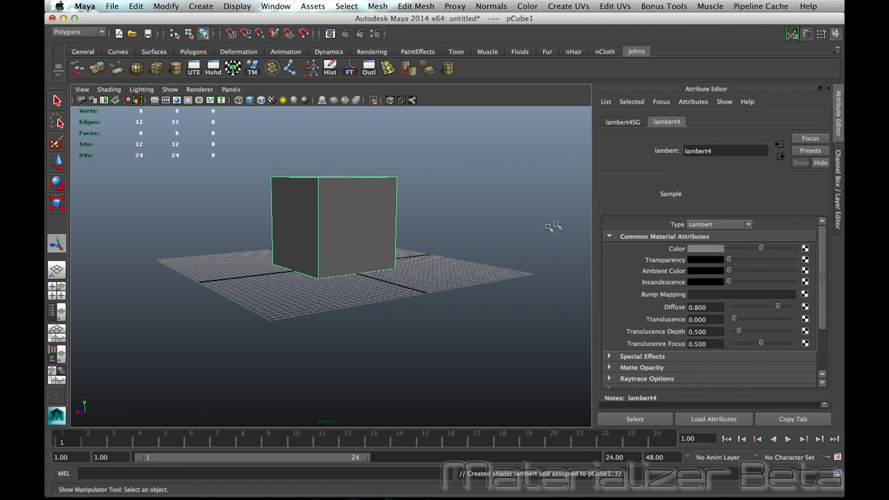
left_click_drag(470, 252, 692, 281, "alt")
left_click(461, 217)
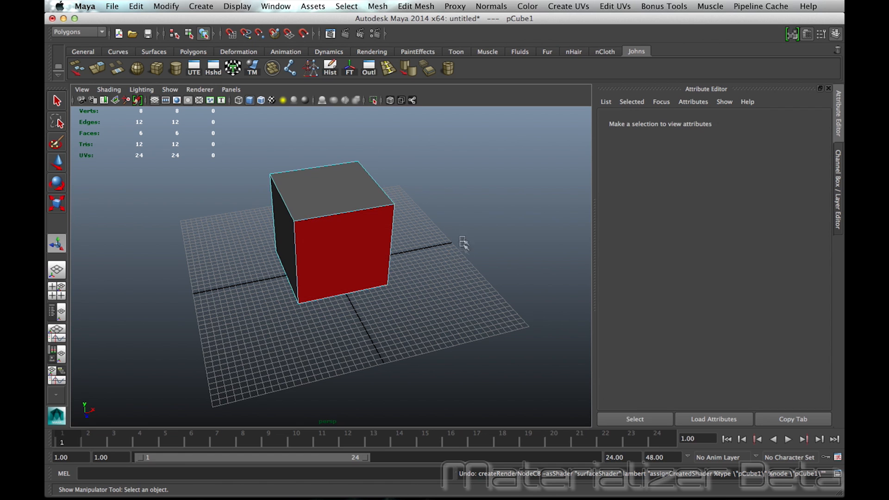
Assign a new Lambert material to the back face beside the blue one and colour it orange-yellow with hue 45.
left_click_drag(448, 241, 355, 232, "alt")
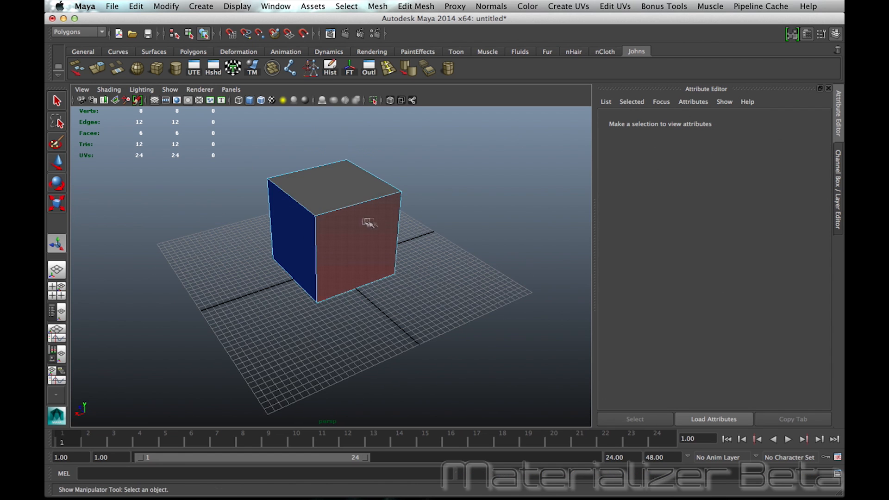
left_click(370, 225)
right_click_drag(370, 226, 393, 419)
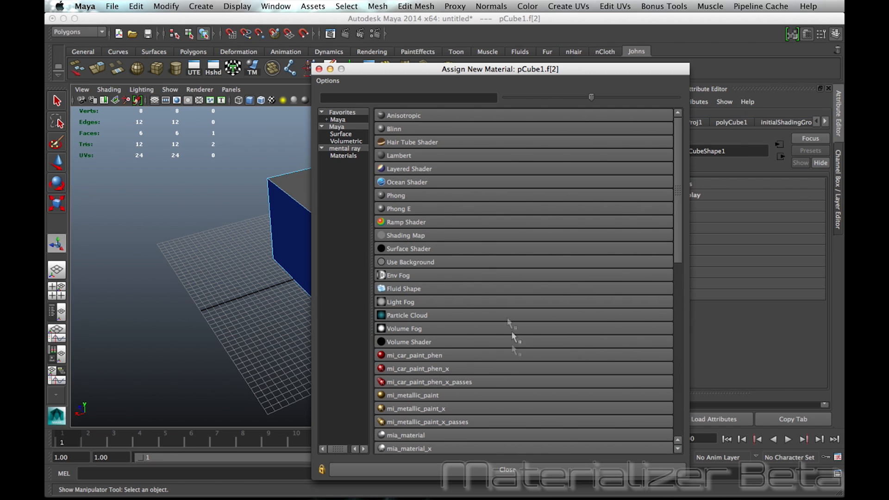
left_click(419, 154)
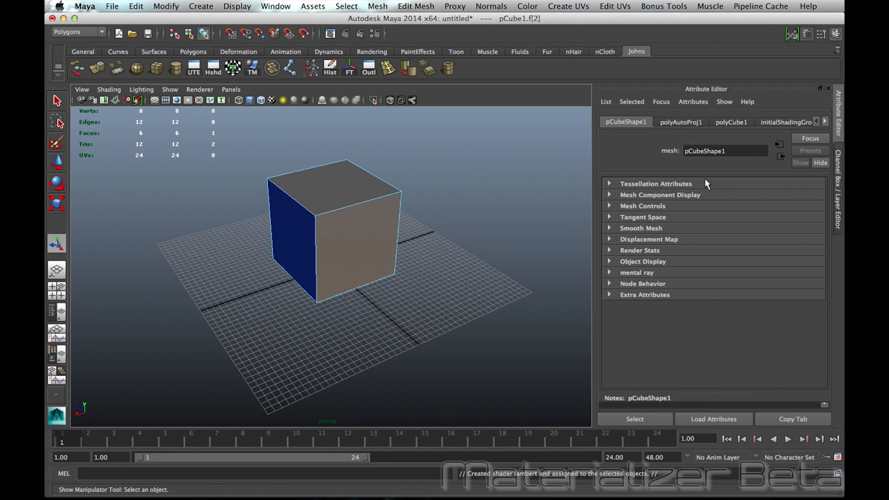
left_click(718, 248)
left_click_drag(823, 227, 826, 285)
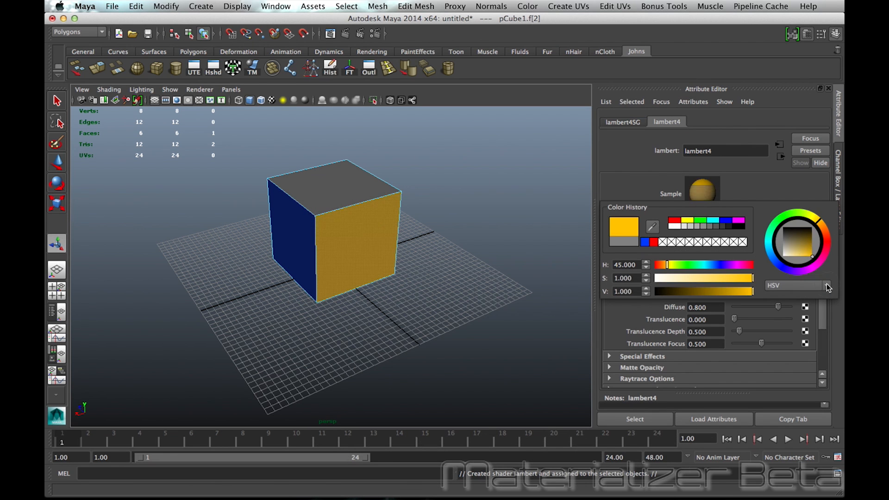
left_click(435, 276)
Assign a new Lambert material to the cube's last unshaded side face and colour it green.
left_click_drag(448, 274, 317, 262, "alt")
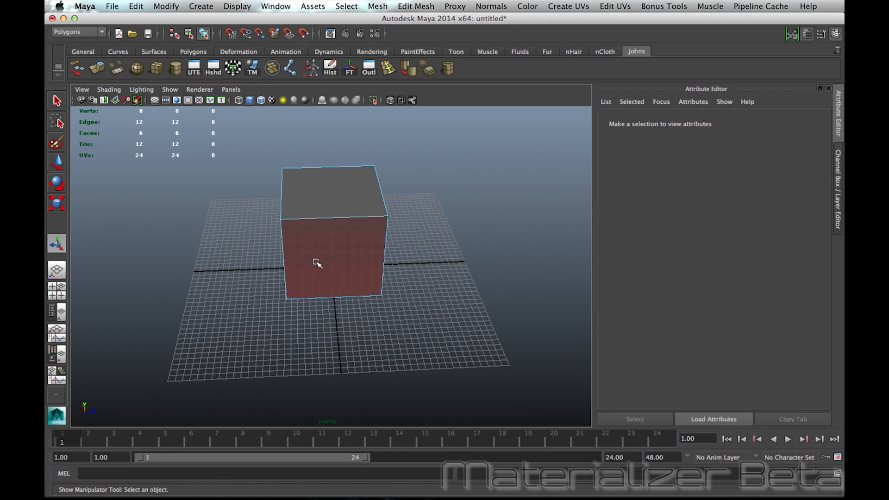
left_click(317, 262)
right_click_drag(325, 257, 339, 451)
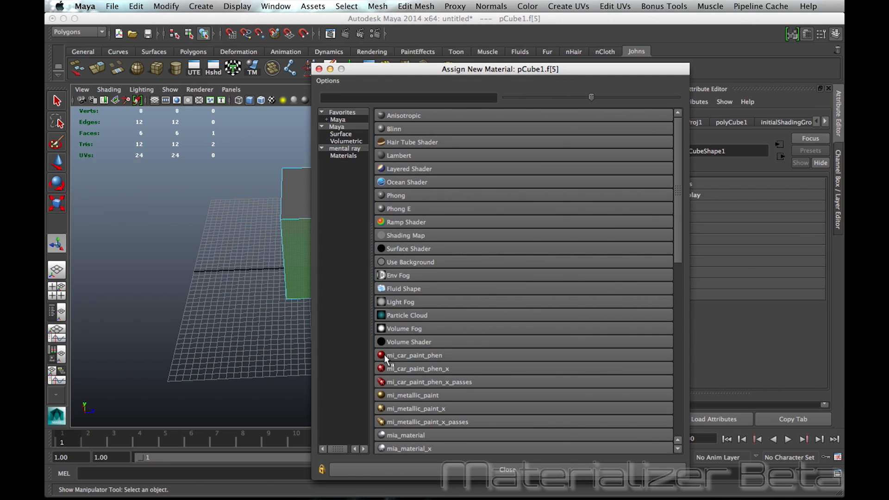
left_click(422, 156)
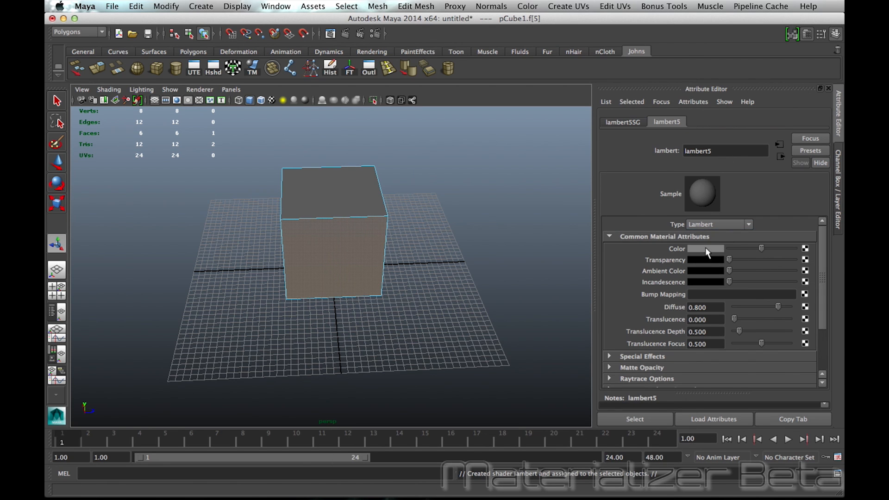
left_click(705, 249)
left_click(766, 212)
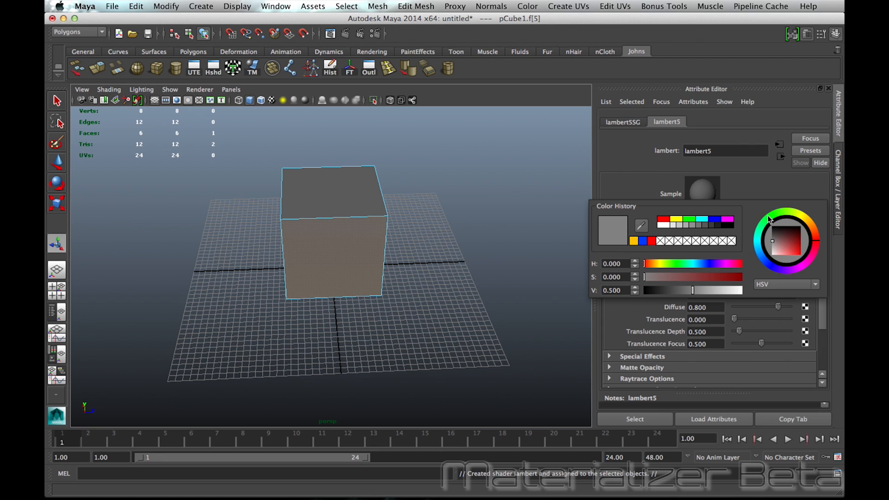
left_click_drag(768, 215, 763, 209)
left_click_drag(793, 246, 807, 275)
left_click(416, 294)
left_click_drag(417, 293, 258, 318, "alt")
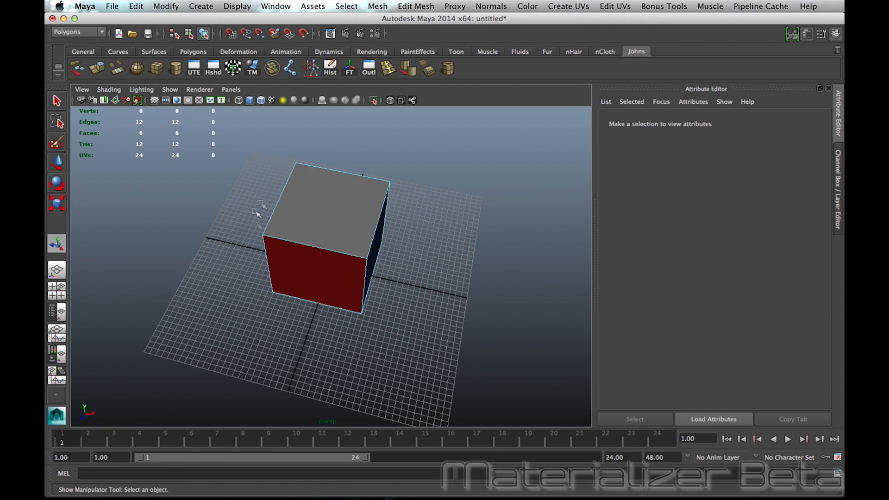
right_click(342, 212)
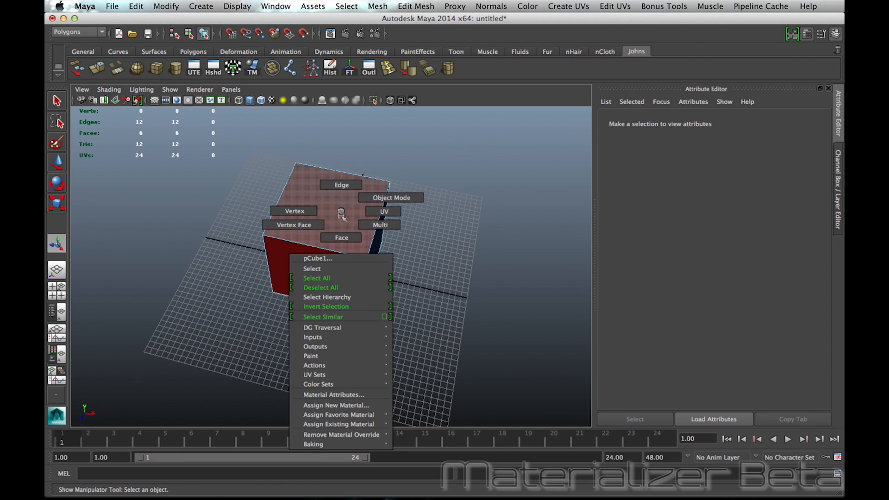
left_click(362, 405)
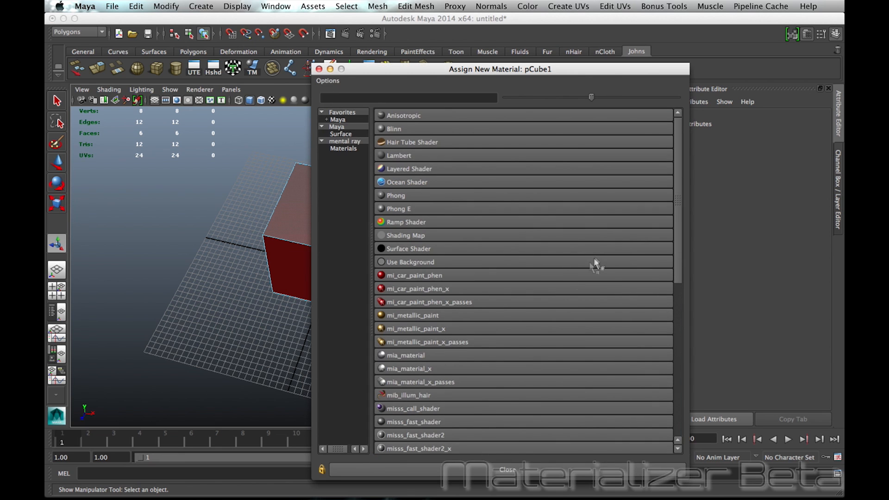
left_click(403, 159)
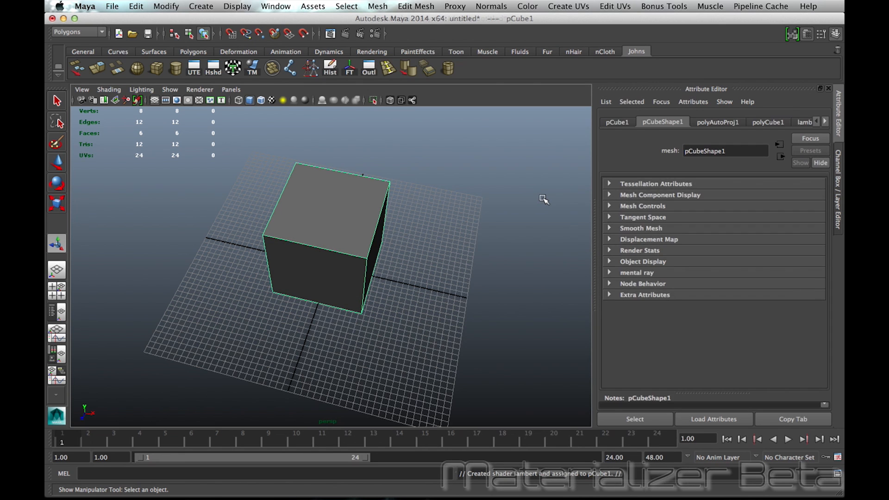
key("ctrl+z")
Assign a new Lambert material to the cube's top face and colour it cyan.
left_click(344, 200)
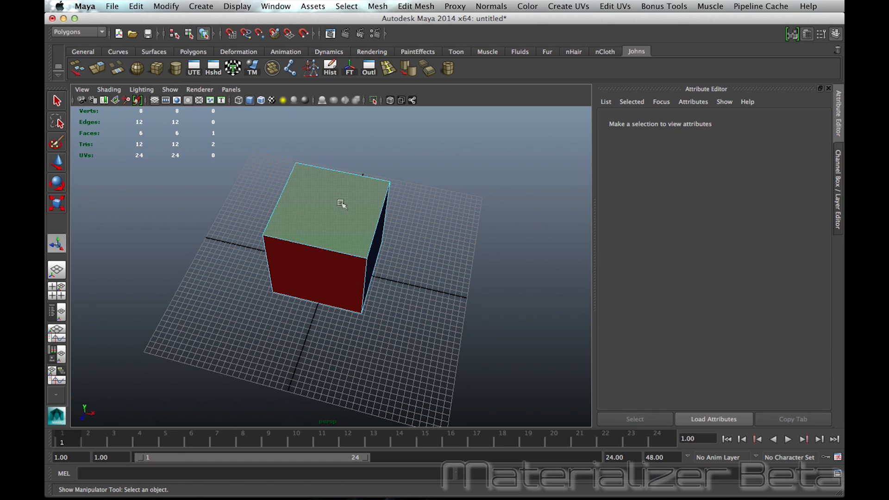
right_click(339, 201)
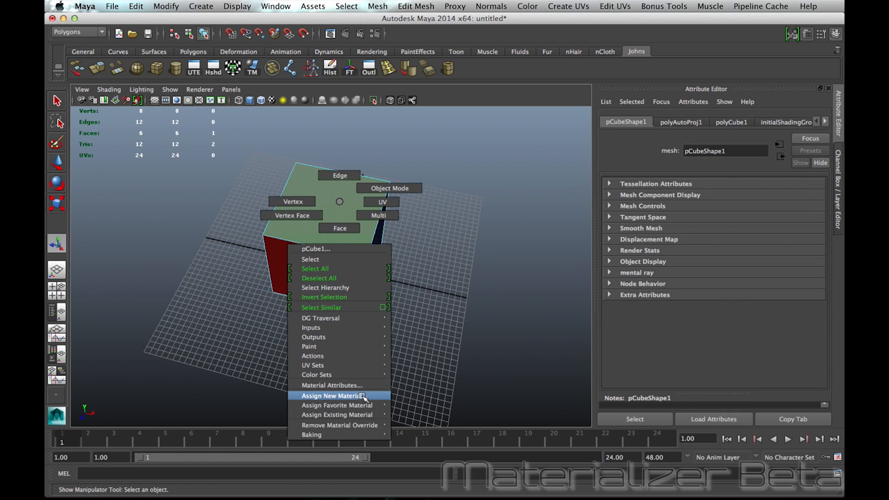
left_click(363, 396)
left_click(412, 154)
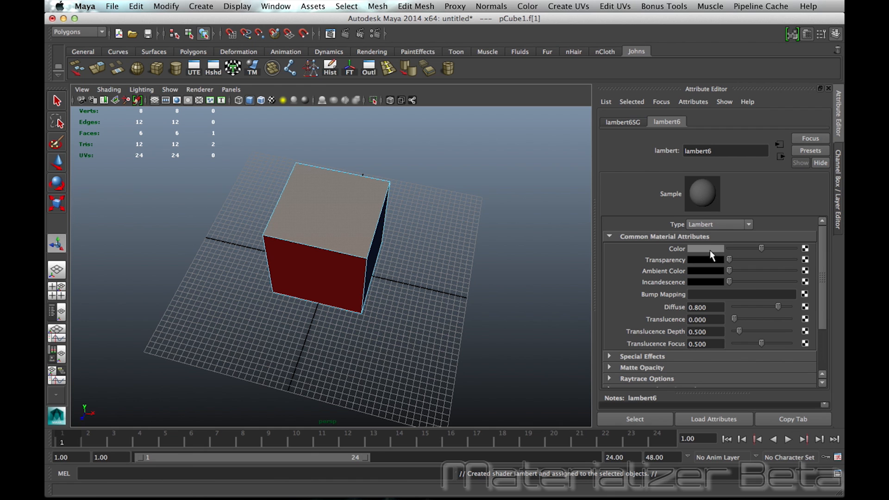
left_click(712, 251)
left_click(761, 244)
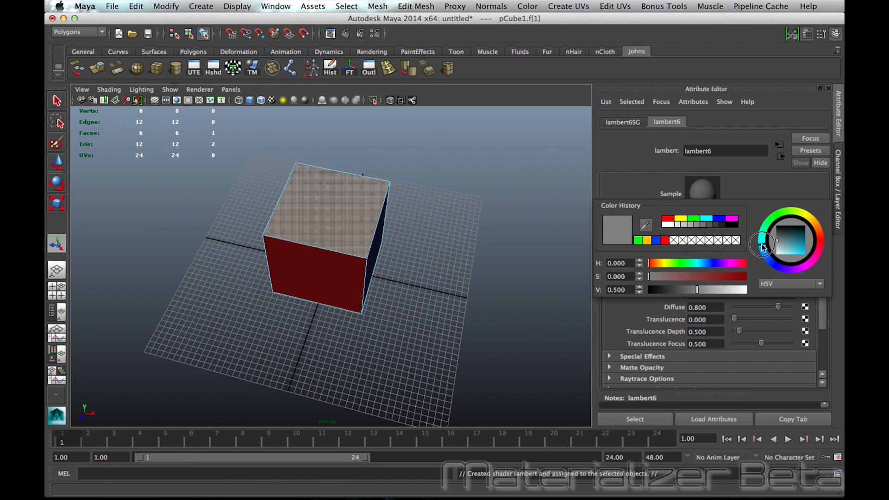
left_click(792, 244)
left_click(449, 289)
Assign a new Lambert material to the cube's bottom face and colour it lime green with hue about 88.
left_click_drag(449, 289, 196, 153, "alt")
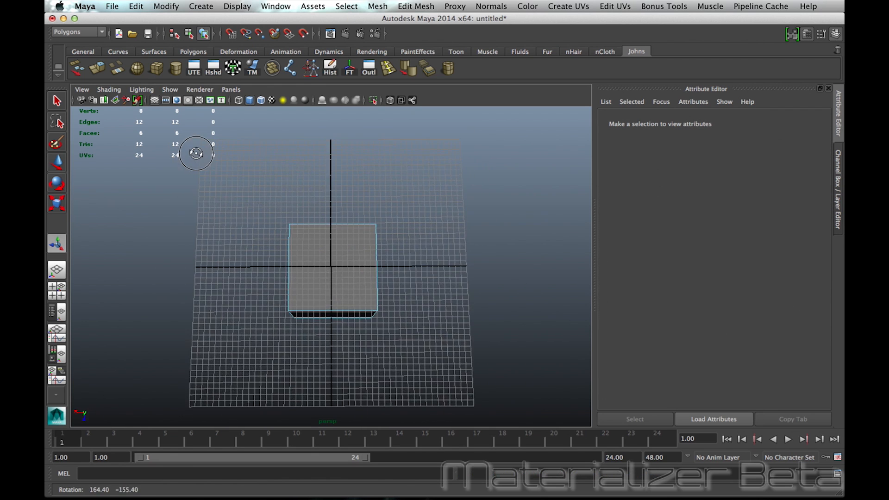
left_click(347, 292)
right_click_drag(355, 348, 370, 450)
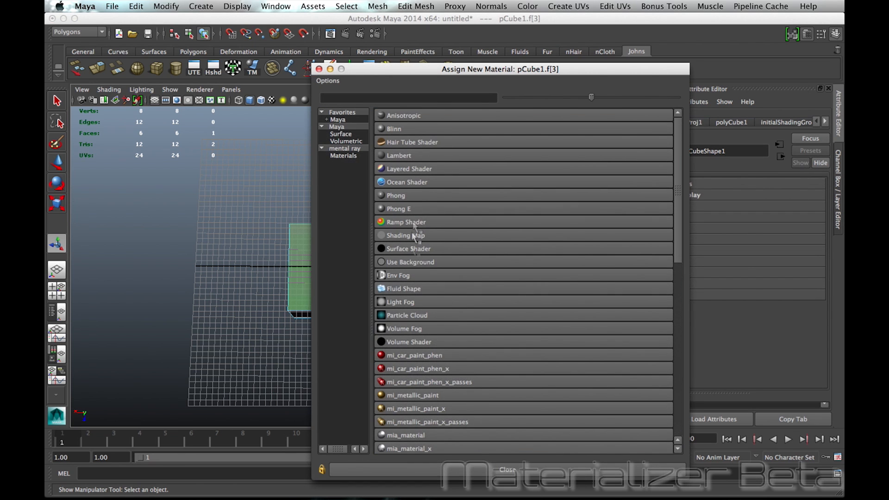
left_click(413, 155)
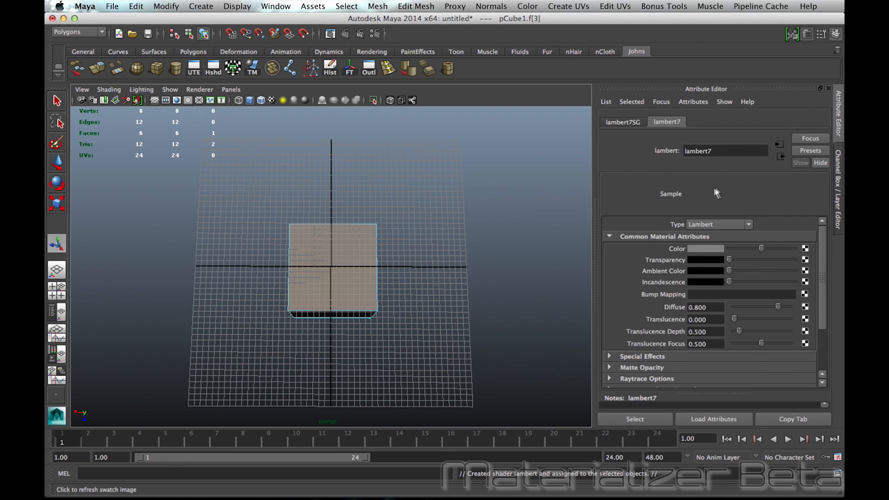
left_click(713, 250)
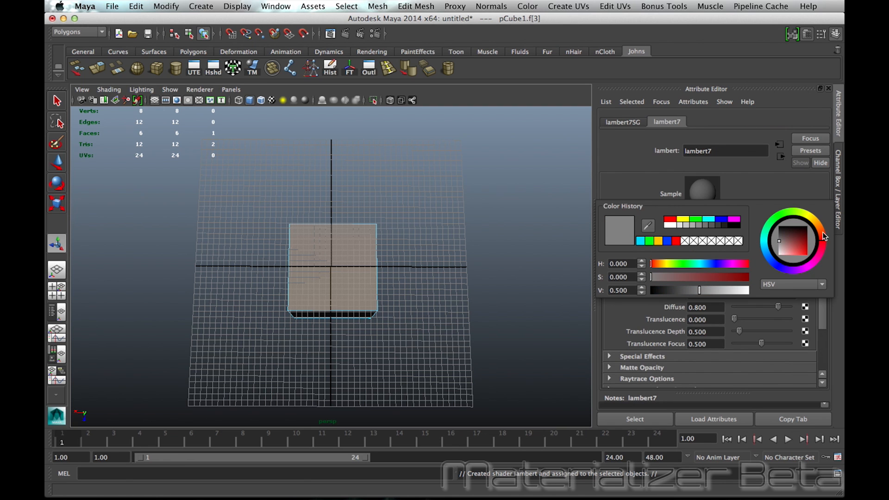
left_click(795, 211)
left_click_drag(797, 246, 829, 271)
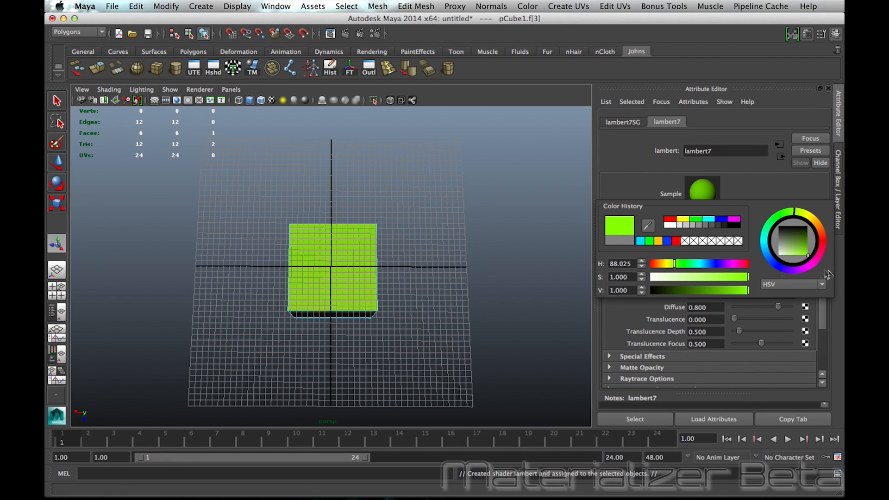
left_click(461, 280)
Return the cube to object selection and review the Lambert materials assigned to it, including lambert1, lambert5, lambert4 and lambert3.
left_click_drag(432, 248, 311, 383, "alt")
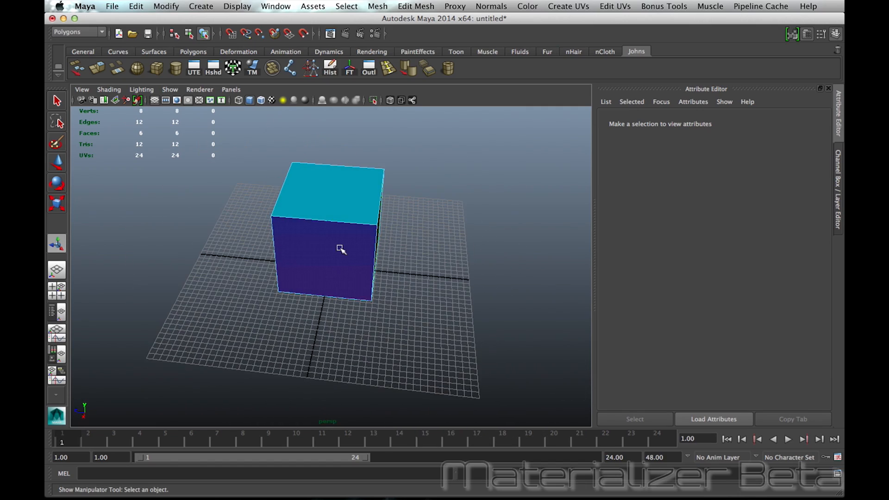
right_click_drag(341, 249, 393, 233)
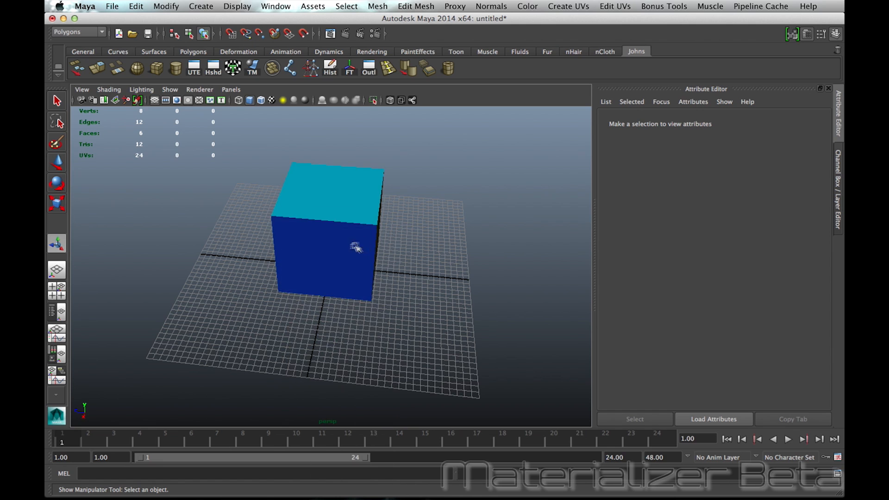
left_click(359, 247)
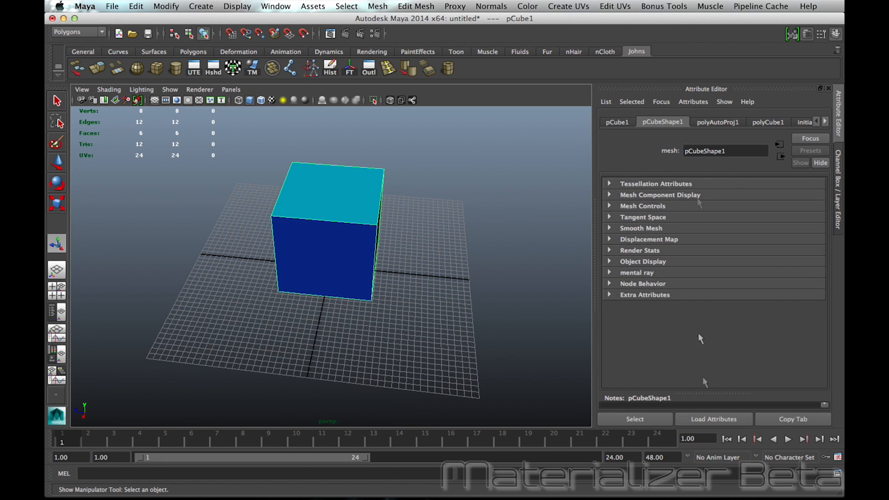
scroll(726, 121, "down", 5)
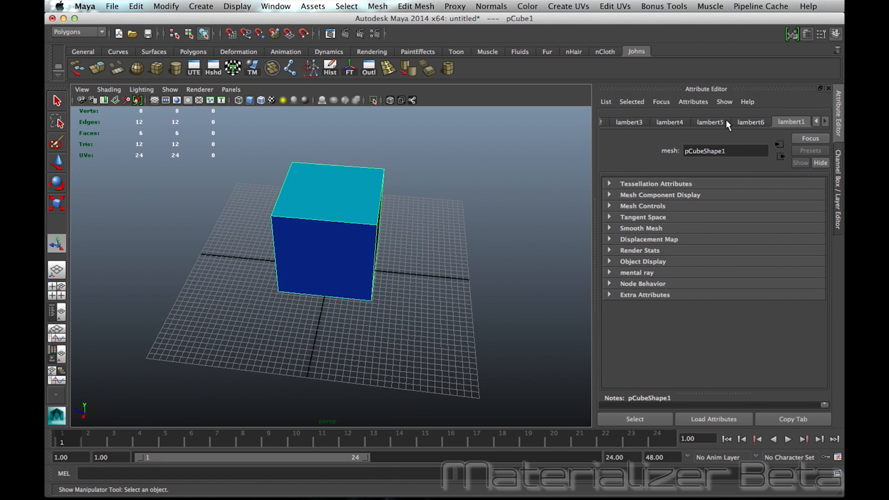
left_click(758, 122)
left_click(789, 121)
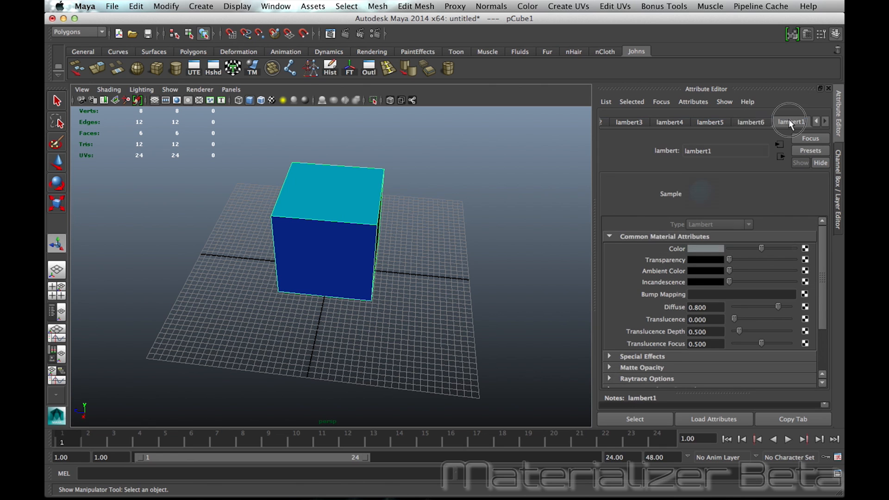
left_click(713, 122)
left_click(672, 121)
left_click(629, 121)
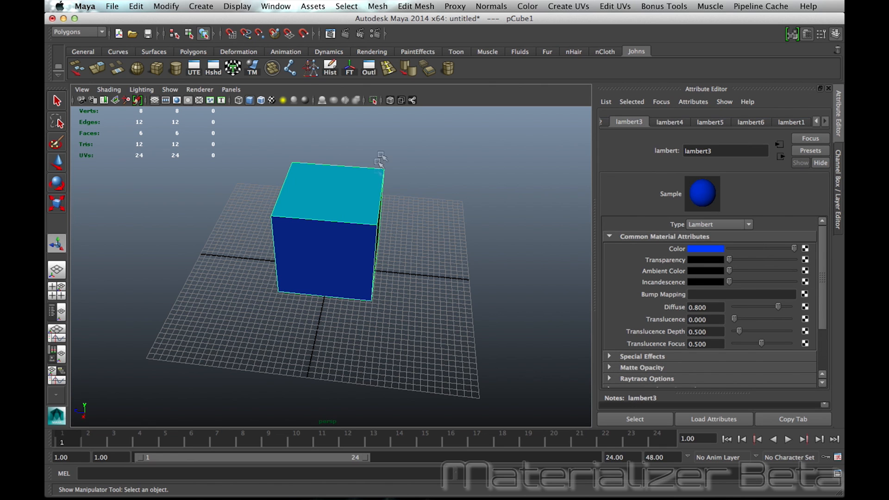
left_click(420, 258)
Duplicate the coloured cube and move the copy clear of the original, to about 11 along Z.
scroll(415, 256, "down", 3)
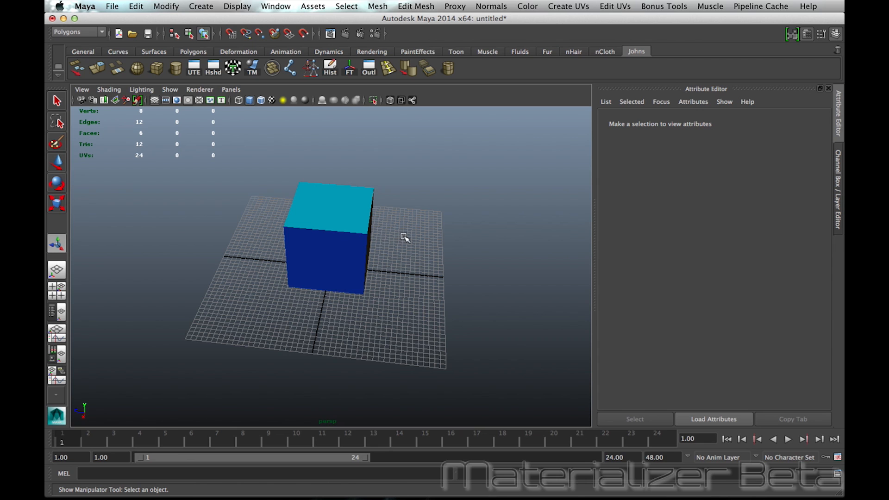
left_click(338, 238)
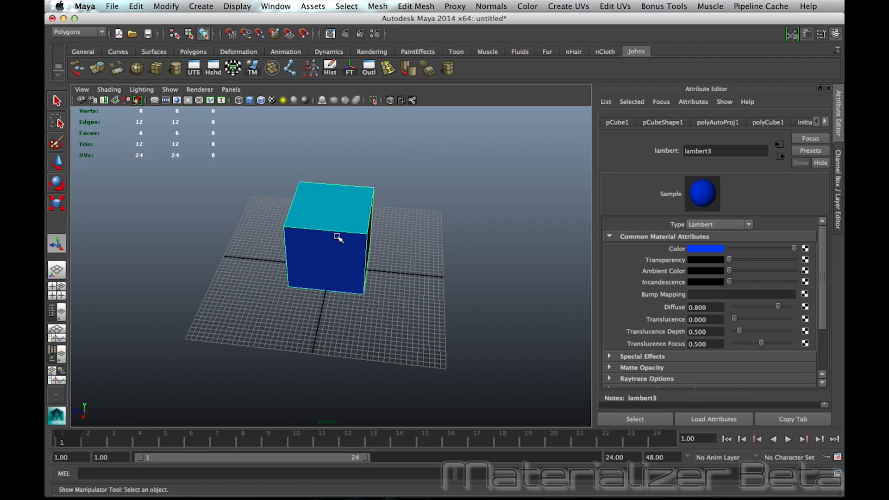
key("ctrl+d")
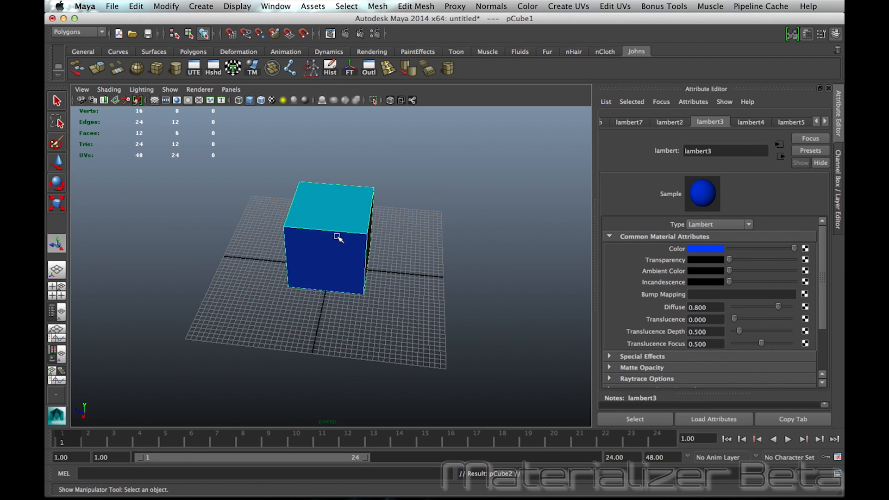
key("w")
left_click_drag(330, 240, 193, 232)
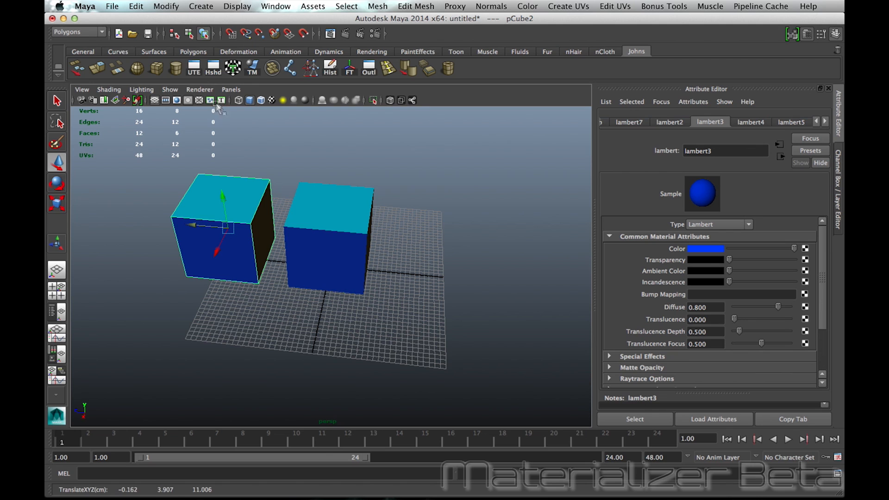
Switch to the Rendering command set and open Transfer Maps with the duplicated cube as the target mesh.
left_click(104, 33)
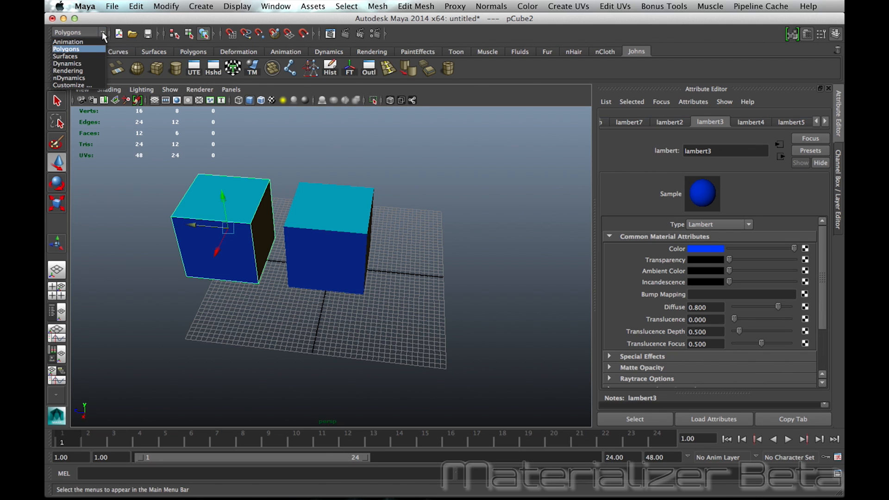
left_click(76, 70)
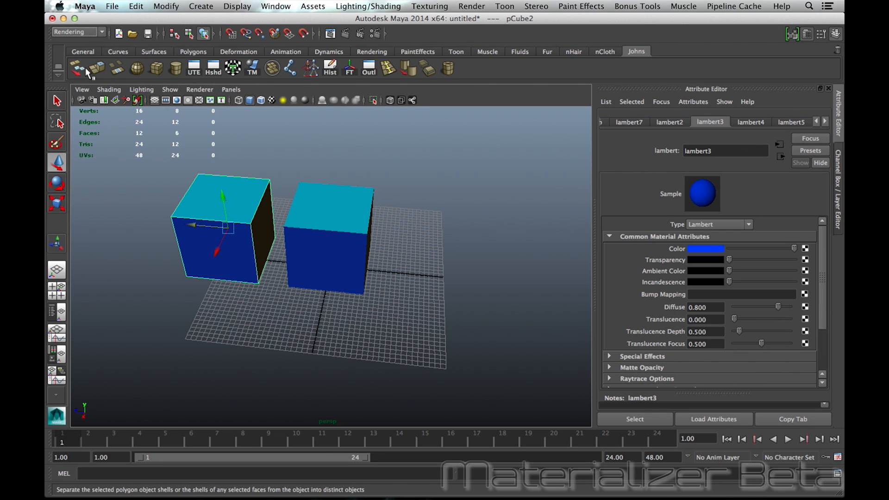
left_click(349, 6)
left_click(384, 111)
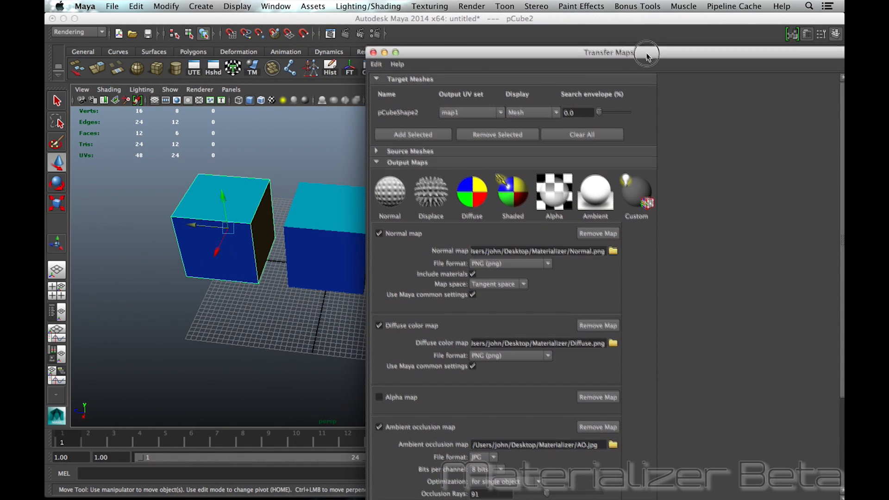
left_click_drag(648, 53, 643, 45)
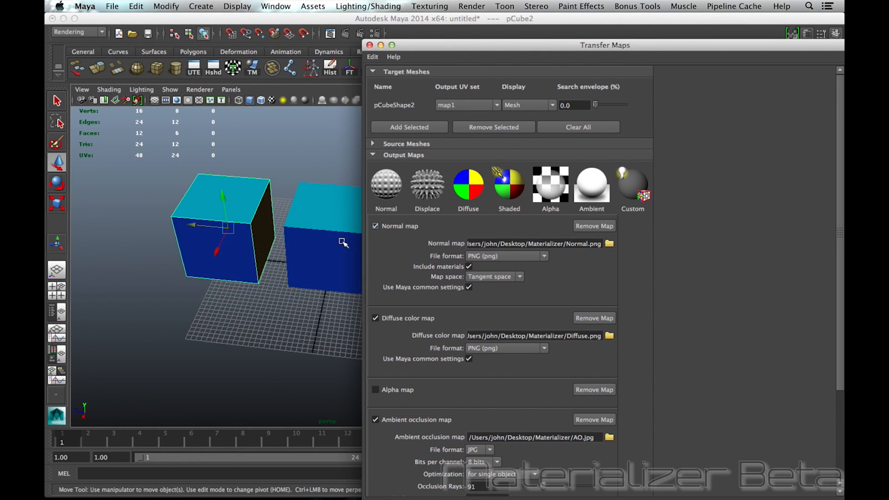
Add the original cube as the source mesh, and clear and re-add the duplicated cube as the target mesh.
left_click(296, 206)
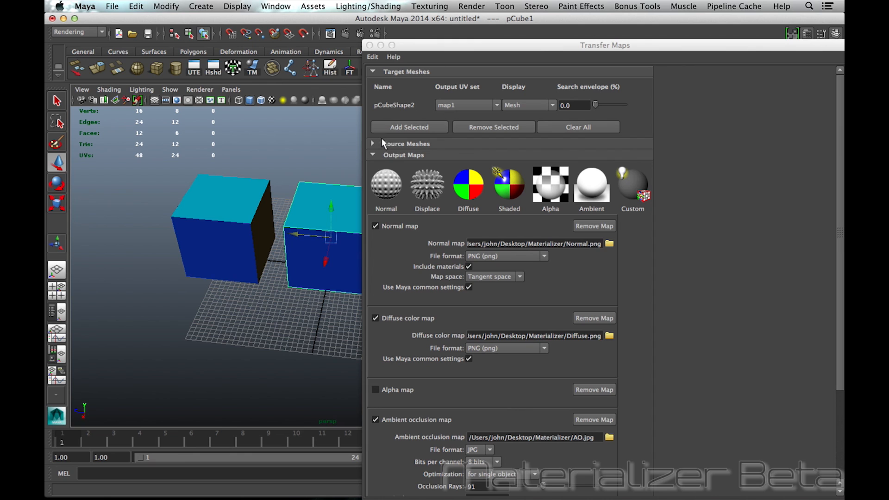
left_click(375, 143)
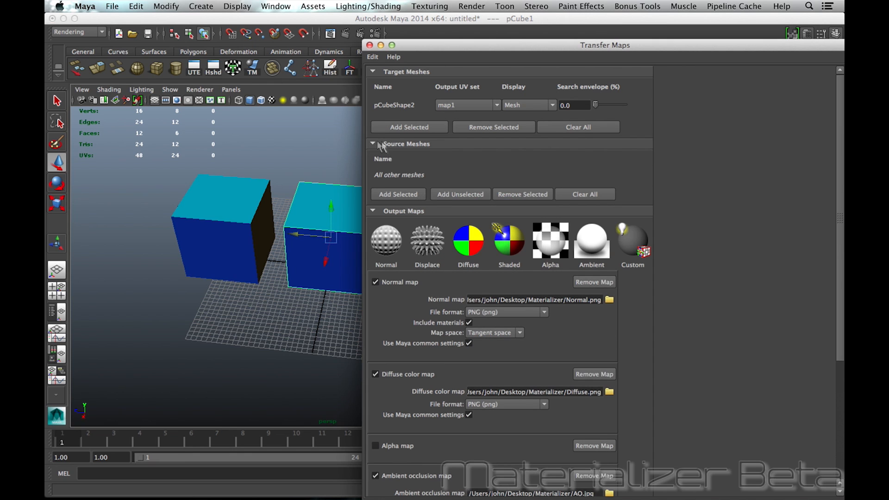
left_click(408, 195)
left_click(255, 198)
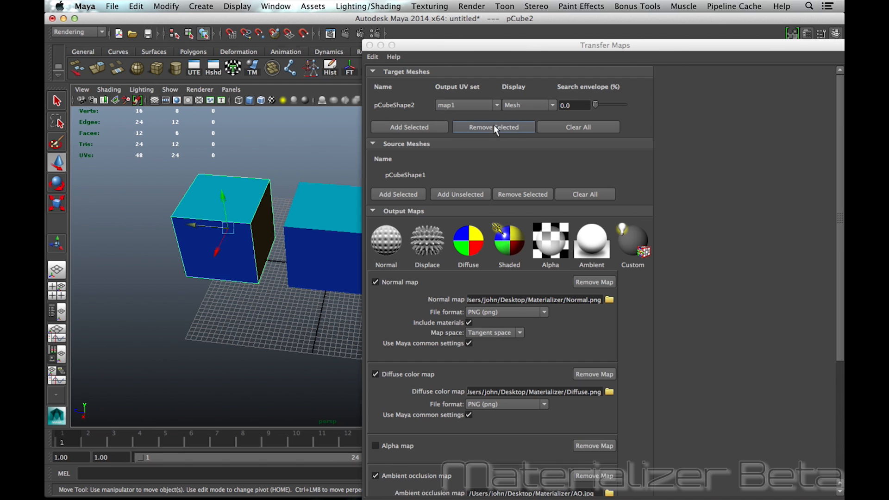
left_click(570, 128)
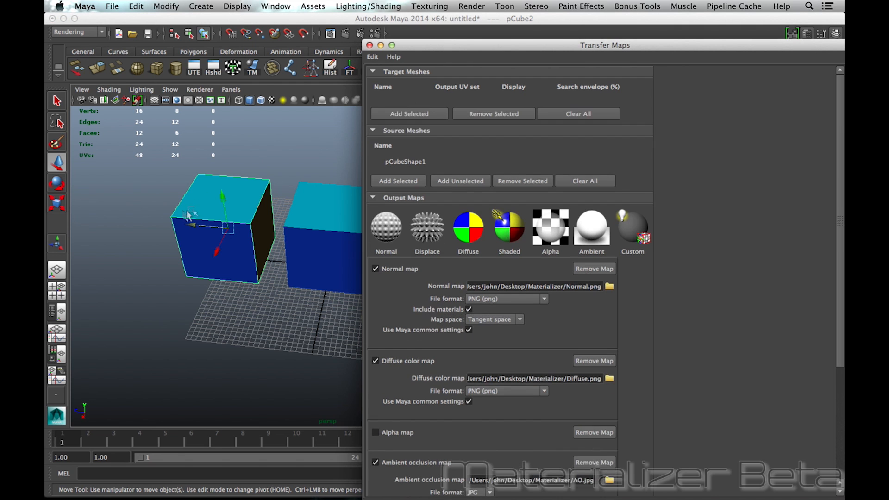
left_click(413, 114)
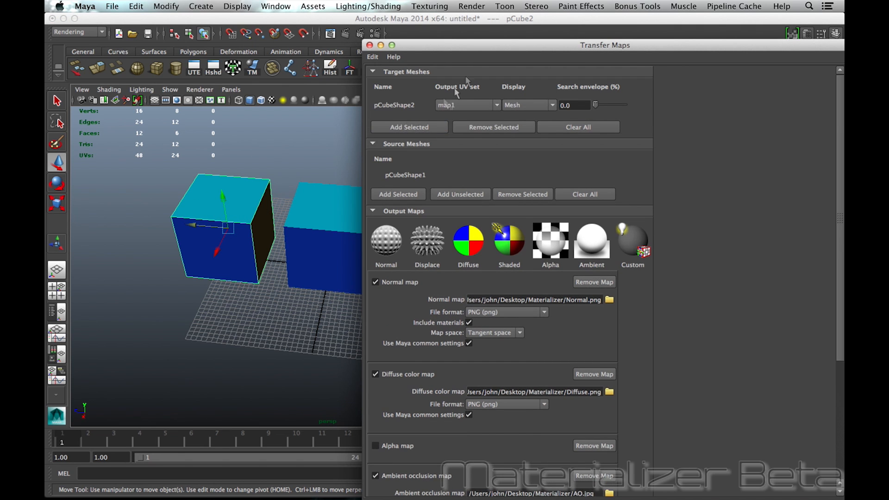
Move the duplicated cube back along Z to about 4 so it overlaps the original, keeping Transfer Maps out of the way.
left_click_drag(501, 49, 560, 136)
left_click(574, 22)
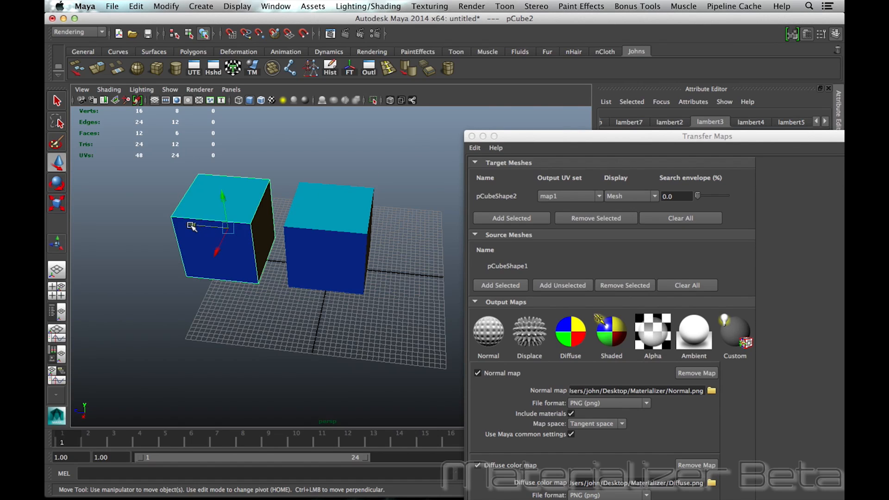
left_click_drag(191, 227, 257, 236)
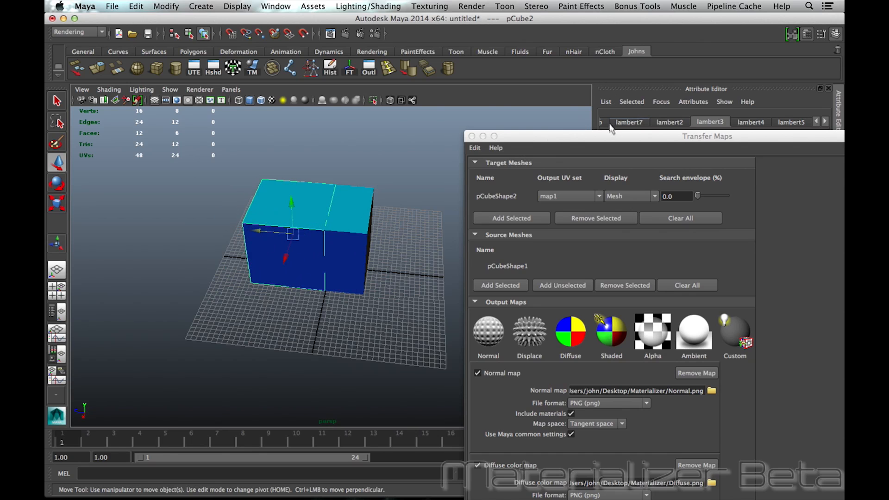
left_click_drag(608, 136, 672, 417)
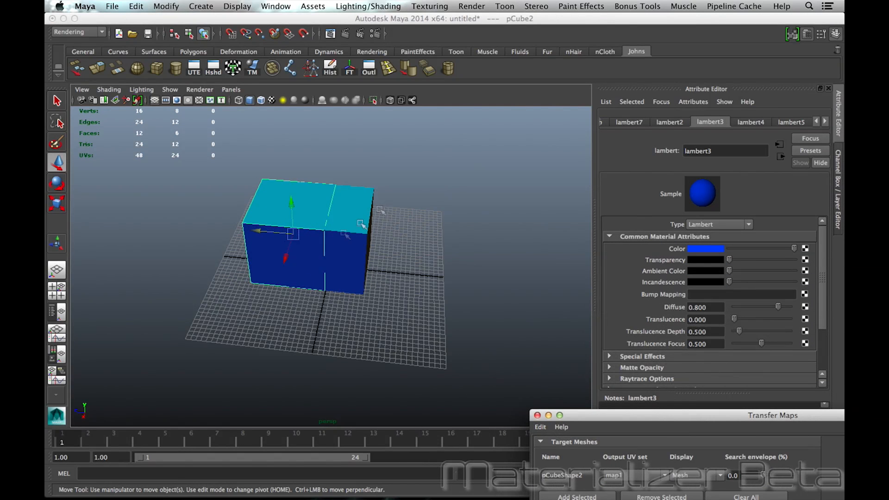
Set the duplicated cube's Translate X to 0 in its transform attributes.
scroll(641, 122, "up", 5)
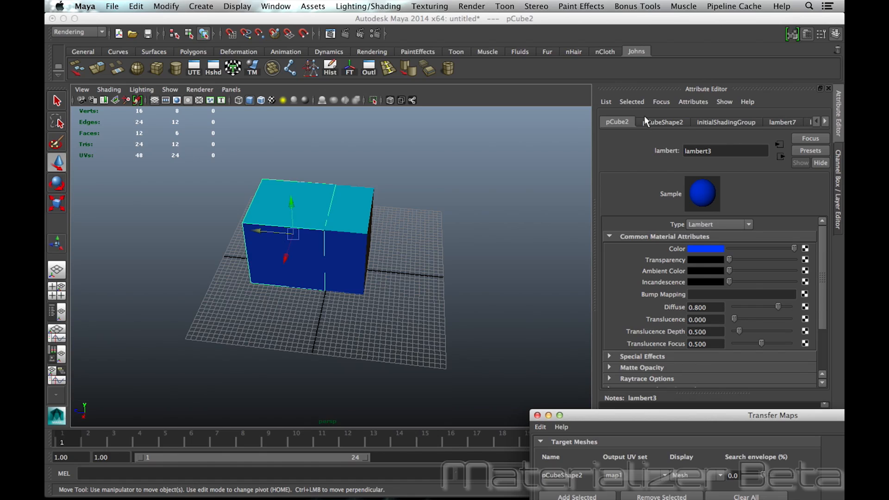
left_click(621, 121)
left_click(663, 123)
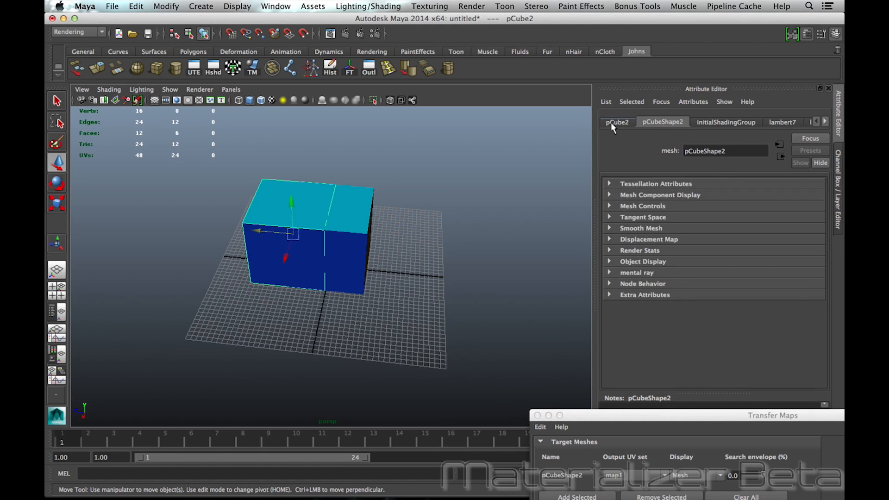
left_click(611, 121)
double_click(715, 197)
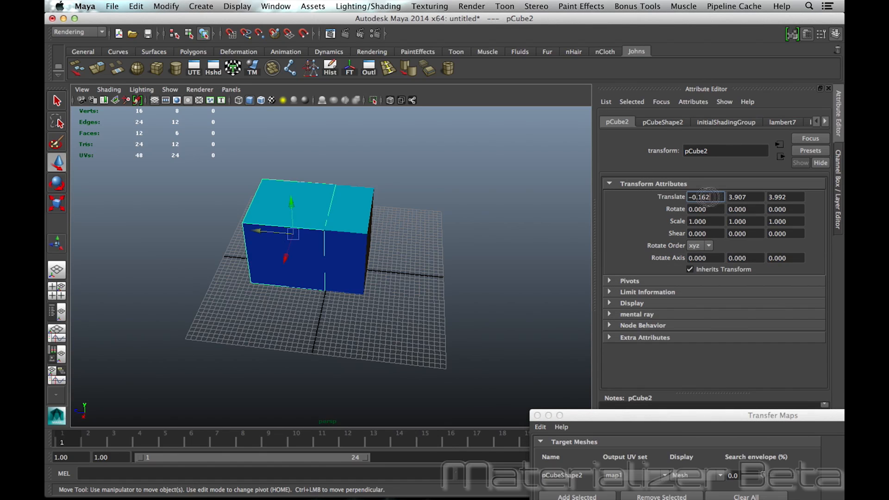
type("0")
key("Tab")
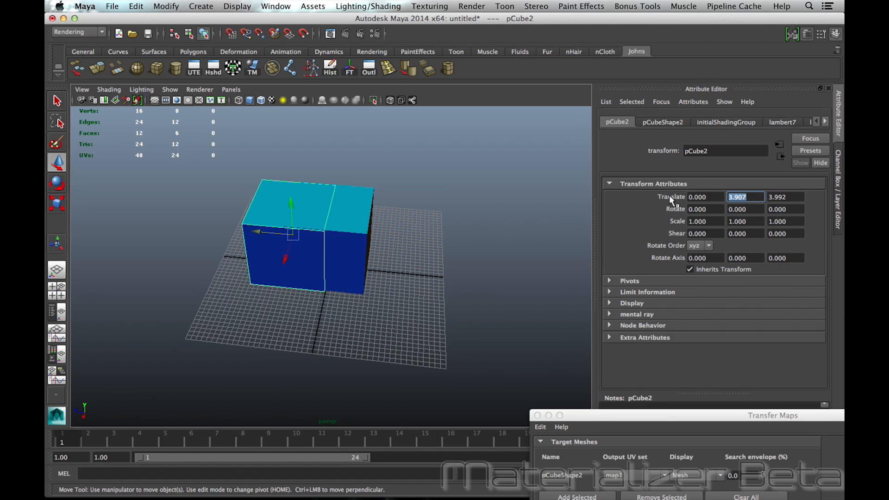
Set the original cube's Translate X, Y and Z to 0.
left_click(357, 242)
double_click(712, 197)
type("0")
key("Tab")
type("0")
key("Tab")
type("0")
key("Tab")
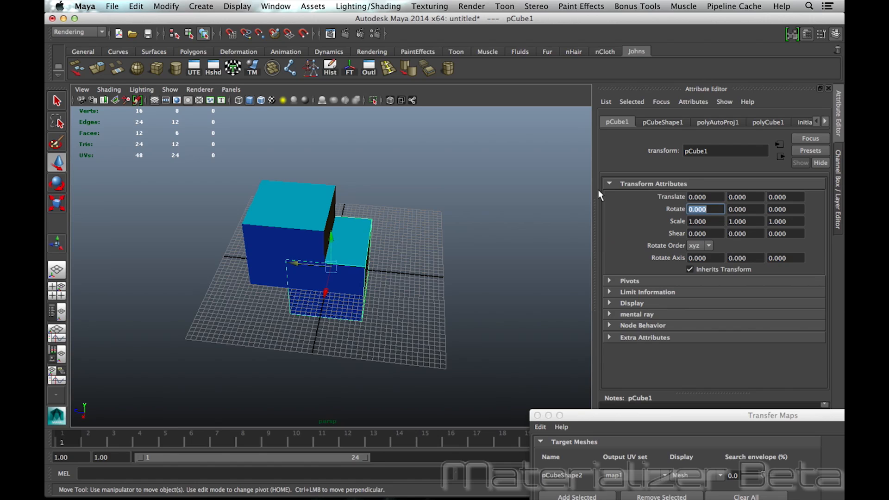
Set the duplicated cube's Translate X, Y and Z to 0 so it coincides with the original cube.
left_click(299, 210)
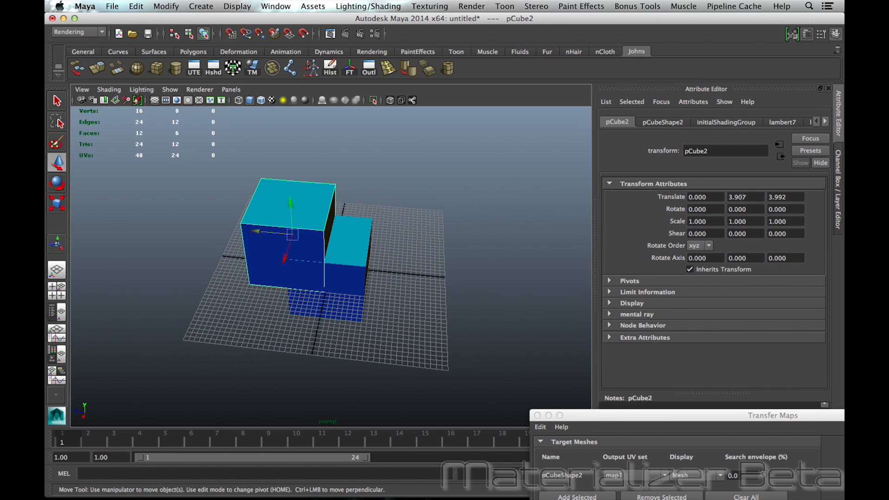
double_click(723, 197)
type("0")
key("Tab")
type("0")
key("Tab")
type("0")
key("Tab")
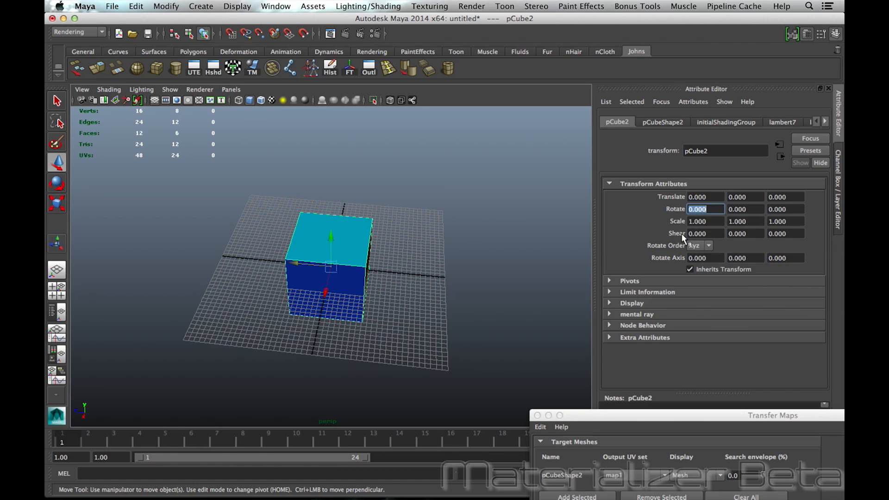
Set the duplicated cube's Scale X, Y and Z to 1.01 so it slightly encloses the original.
left_click(709, 221)
type("1.01")
key("Tab")
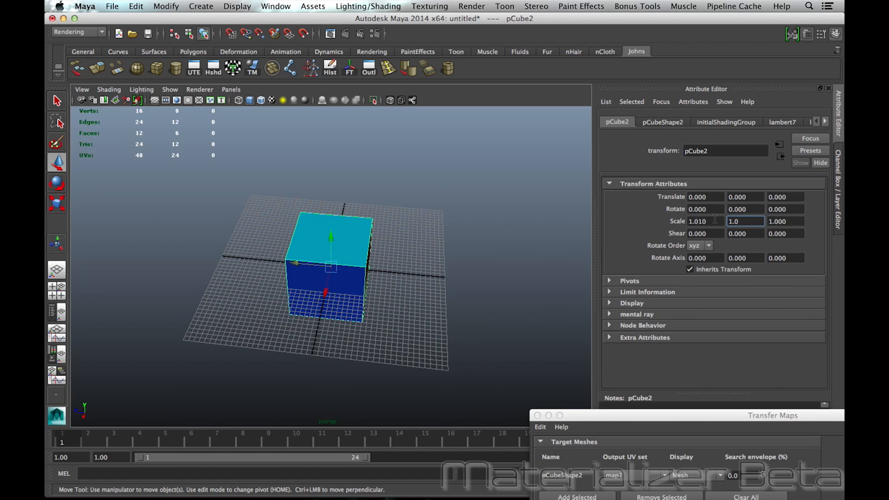
key("Tab")
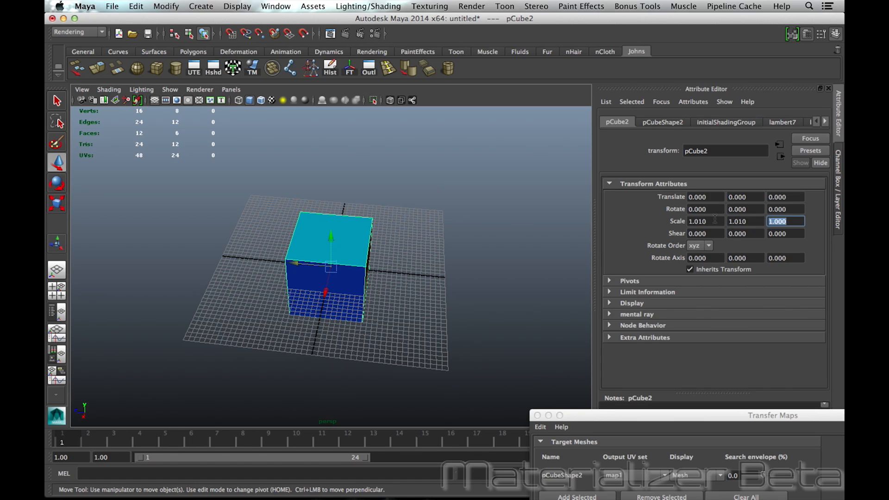
type("1.010")
Bring Transfer Maps fully back into view and review its target mesh, source mesh and output map settings.
left_click_drag(675, 422, 575, 36)
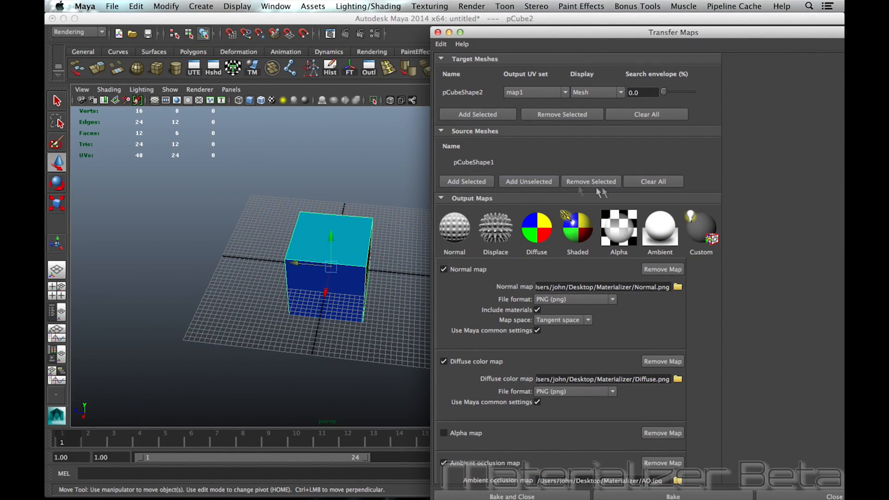
left_click(473, 163)
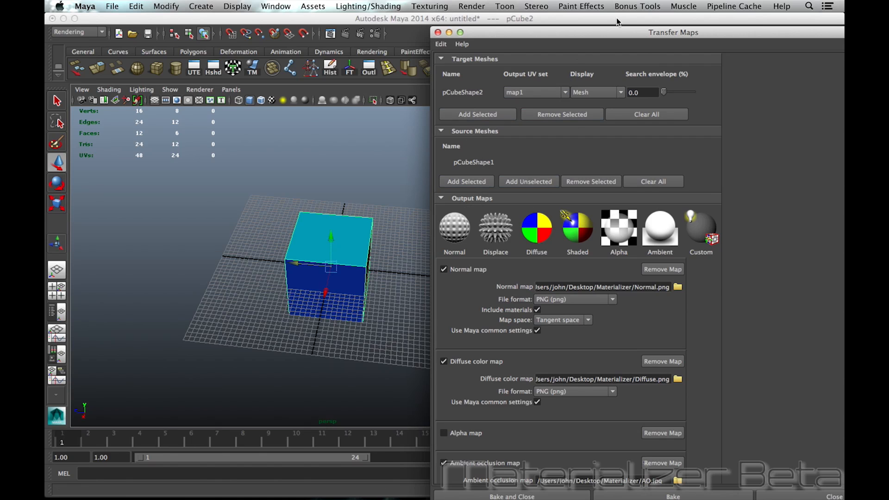
left_click_drag(613, 37, 605, 24)
scroll(558, 243, "down", 2)
scroll(453, 277, "down", 3)
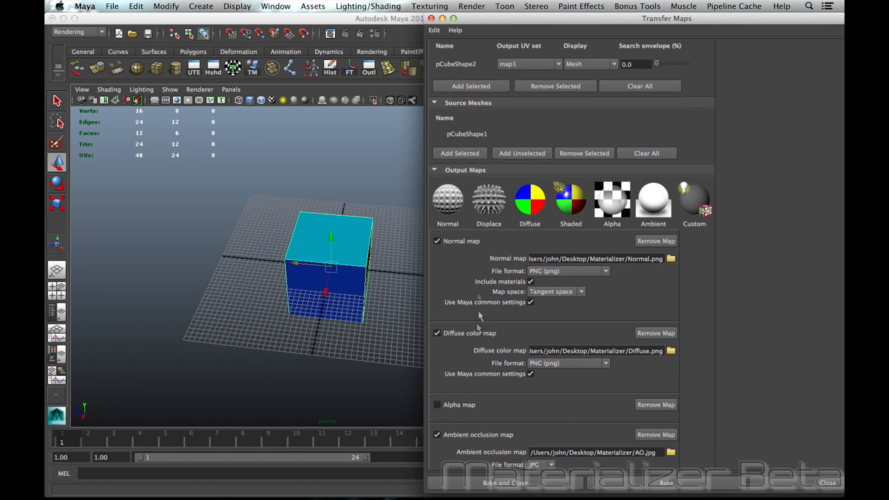
scroll(492, 429, "down", 5)
scroll(482, 108, "down", 6)
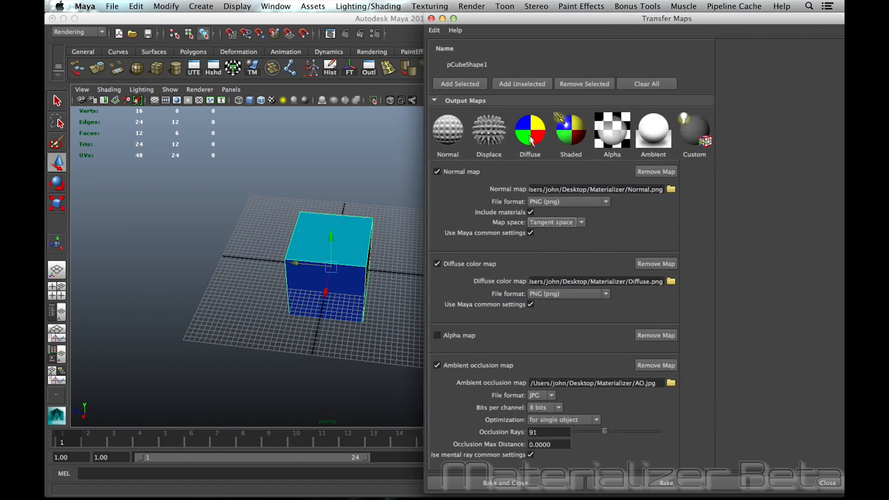
scroll(482, 109, "down", 1)
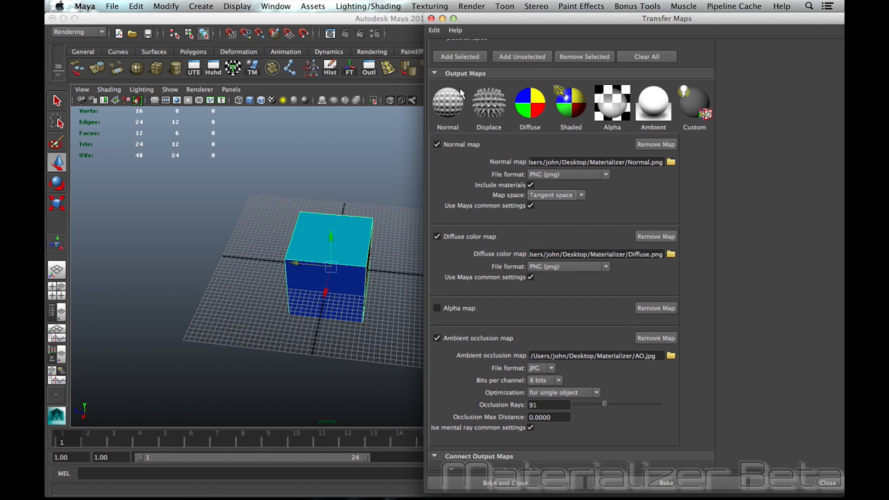
Browse for the normal map's output location and create a folder named Cube on the Desktop.
left_click(671, 162)
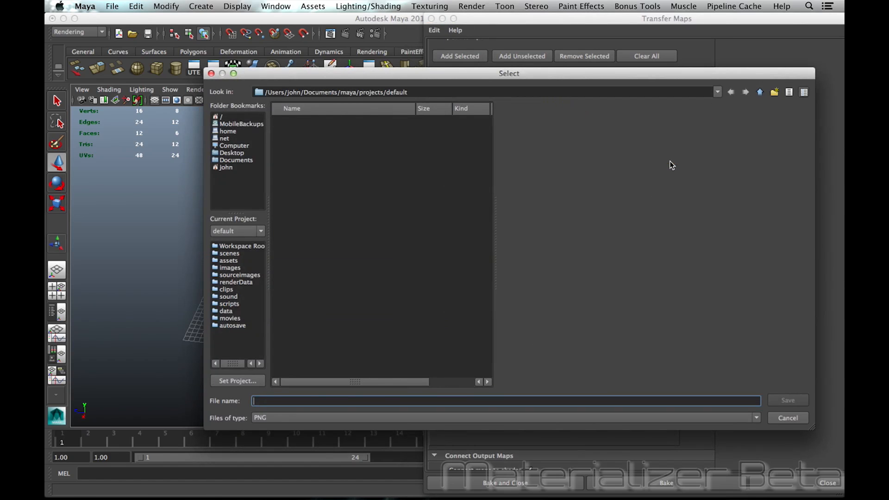
left_click(234, 154)
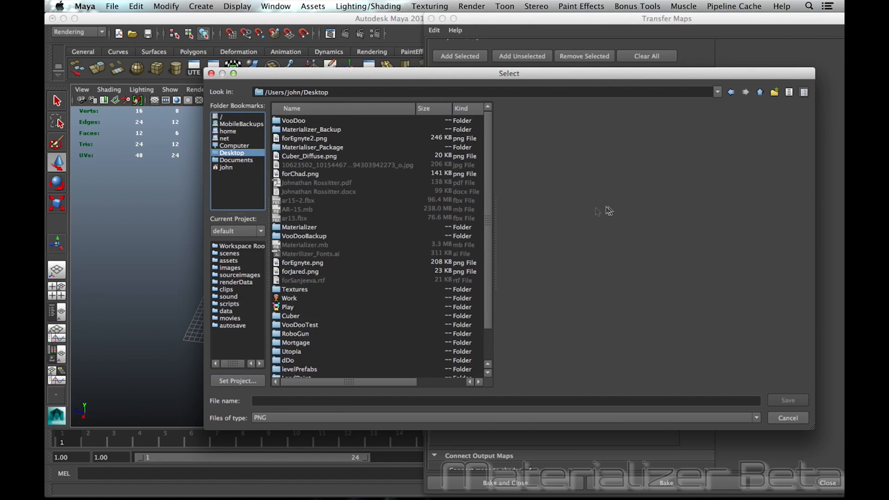
left_click(775, 92)
type("Cube")
key("Return")
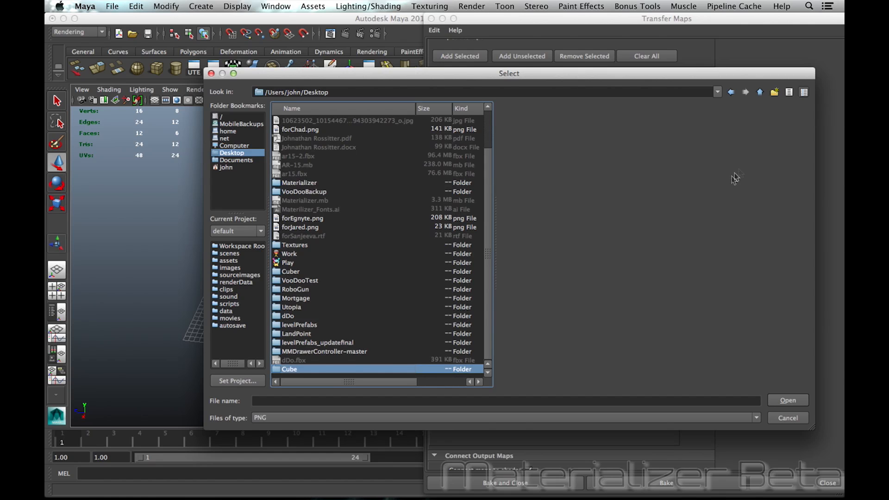
Save the normal map's output file as Normal directly on the Desktop.
left_click(296, 400)
type("Normal")
key("Return")
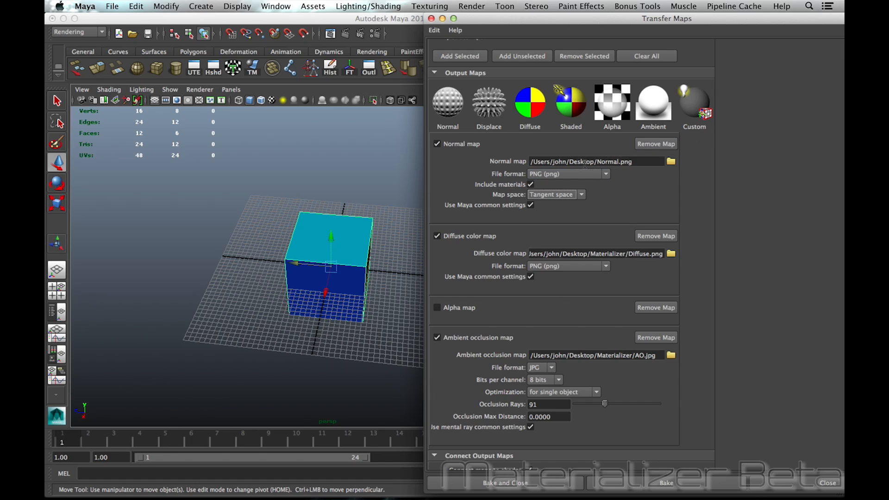
Set the normal map's output file to Normal in the Desktop's Cube folder.
left_click(671, 161)
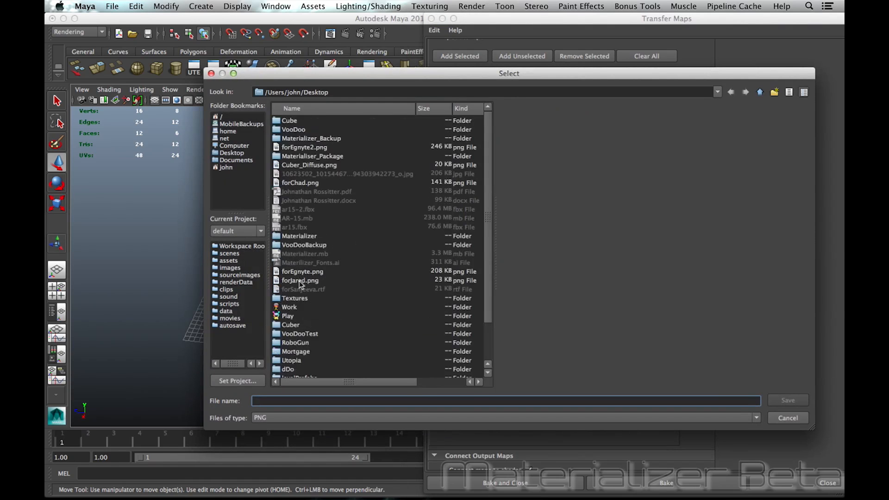
left_click(284, 122)
double_click(283, 123)
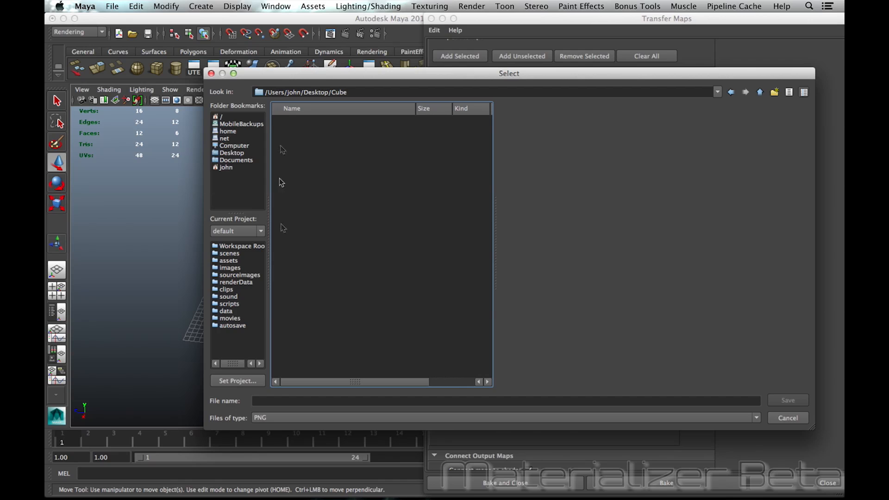
left_click(288, 400)
type("Normal")
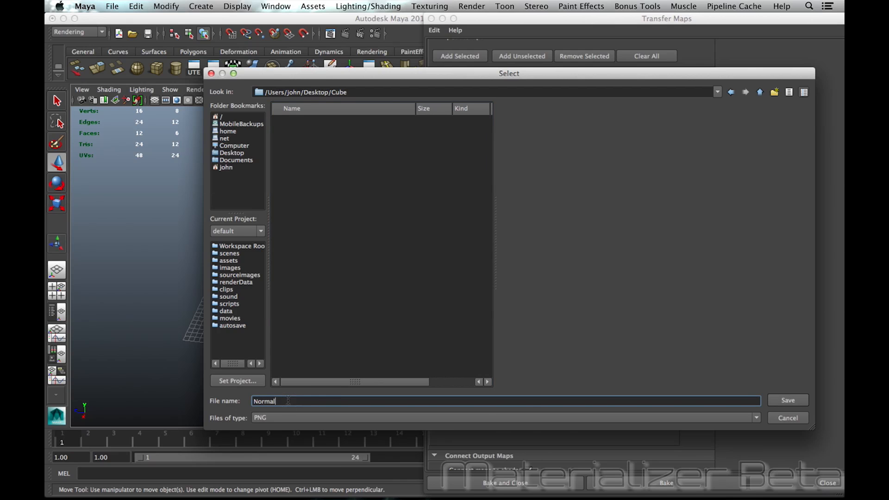
key("Return")
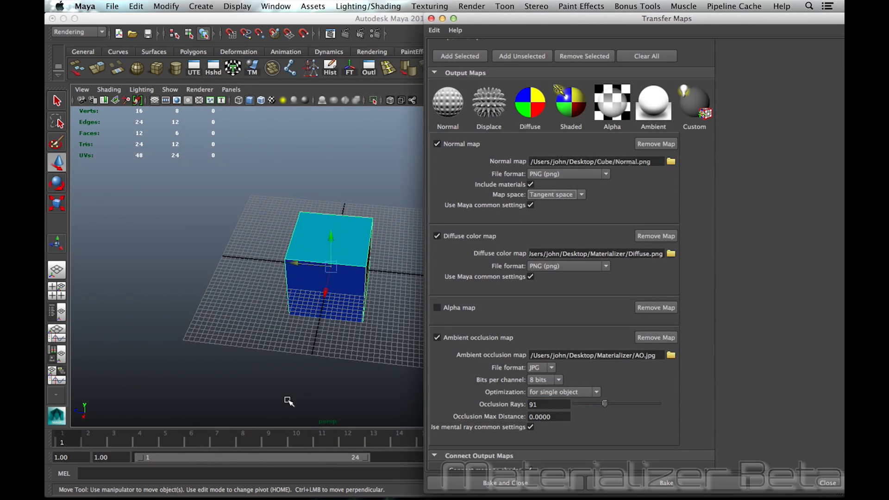
Set the diffuse color map's output file to Diffuse in the Cube folder.
left_click(671, 254)
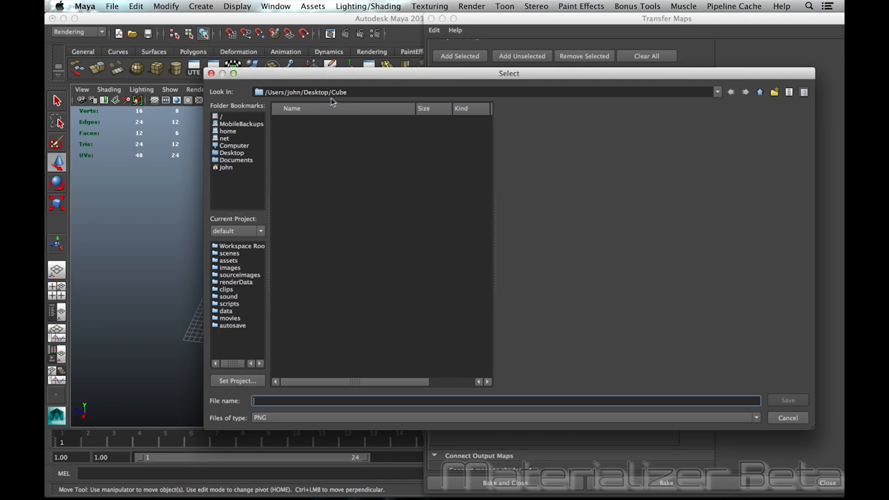
type("Diffuse")
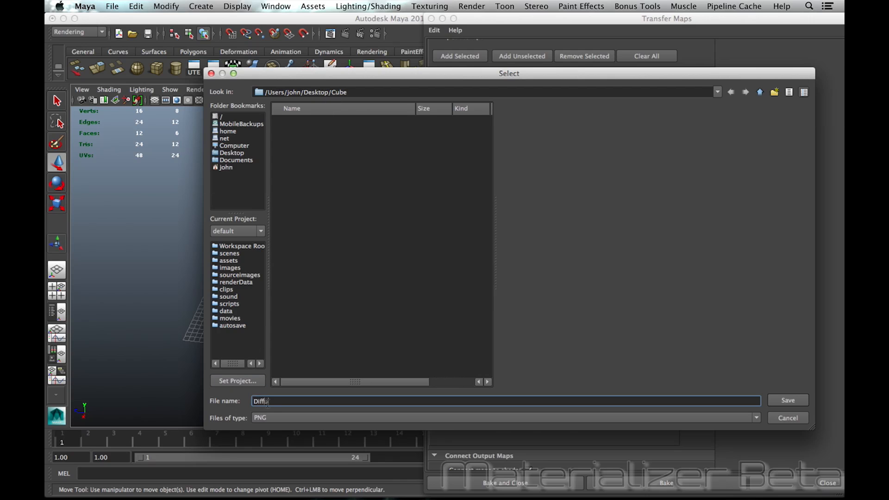
key("Return")
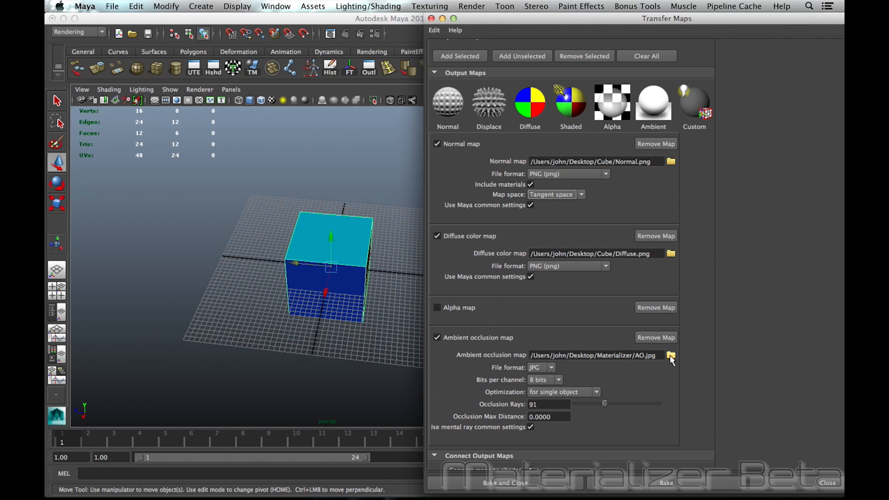
Set the ambient occlusion map's output file to AO in the Cube folder and correct its path to end in AO.jpg.
left_click(670, 356)
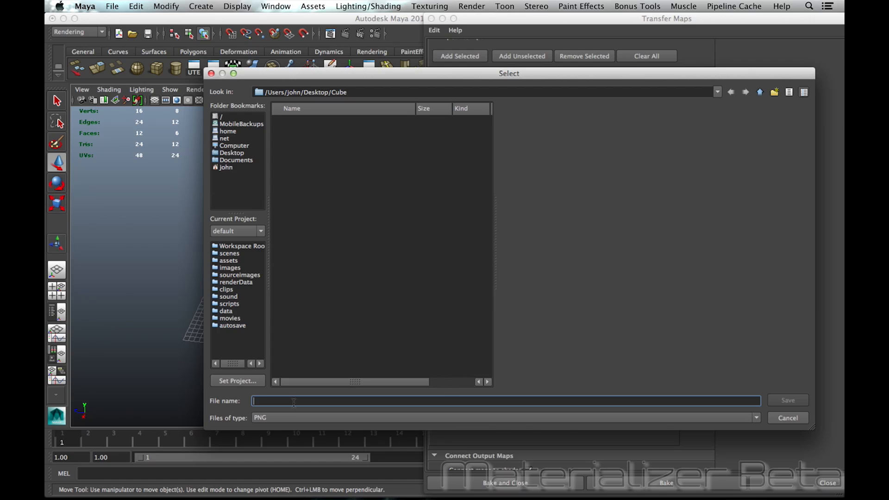
type("AO")
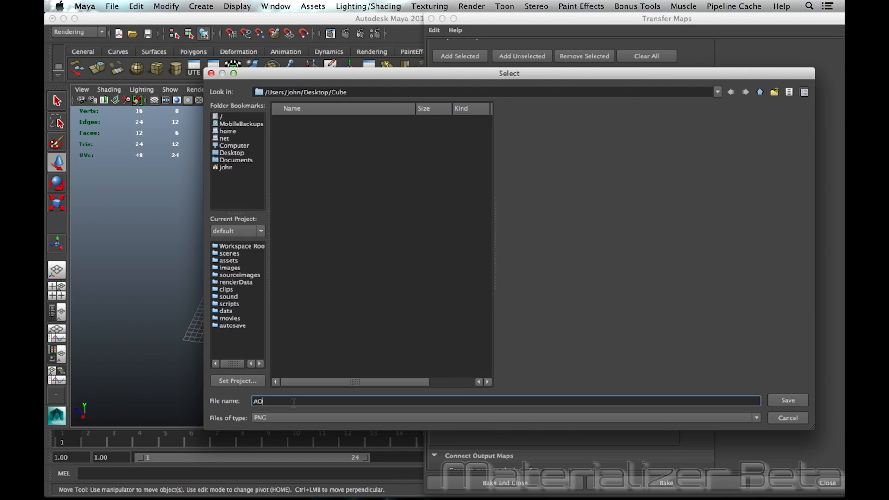
key("Return")
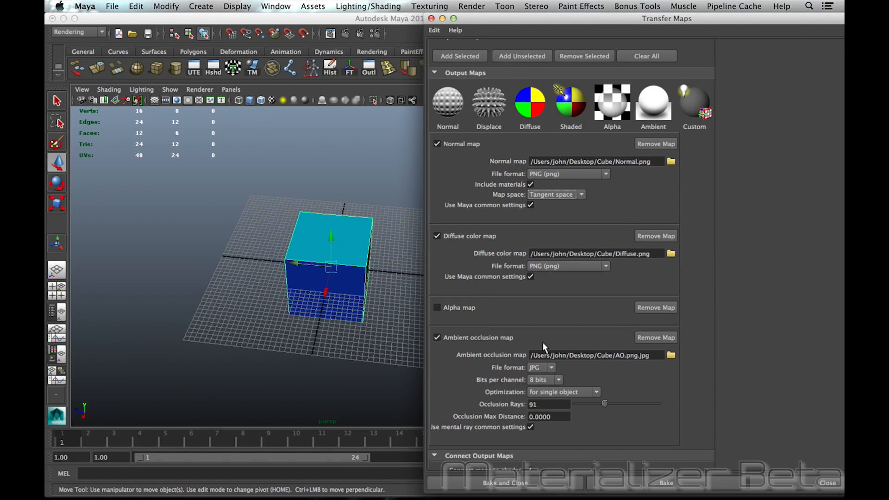
left_click(640, 355)
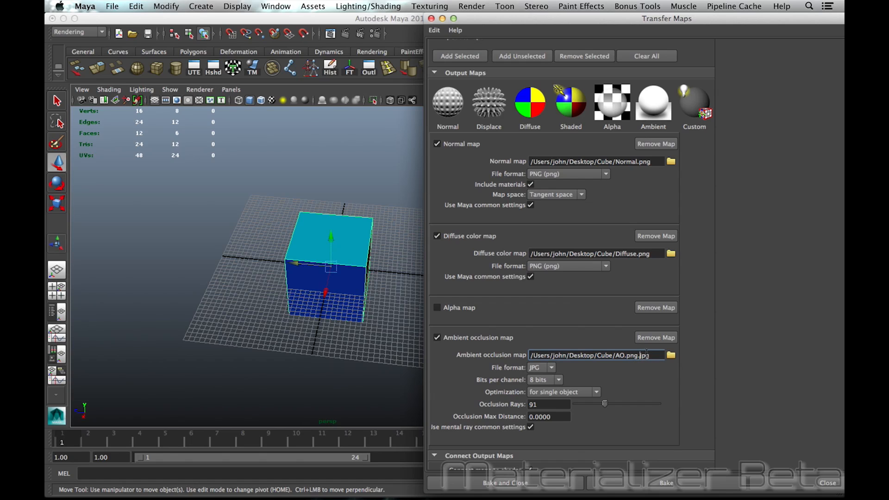
key("BackSpace")
key("BackSpace")
key("BackSpace")
key("BackSpace")
Expand the Maya Common Output settings and review the map size and Transfer in options, keeping World Space.
scroll(515, 444, "down", 1)
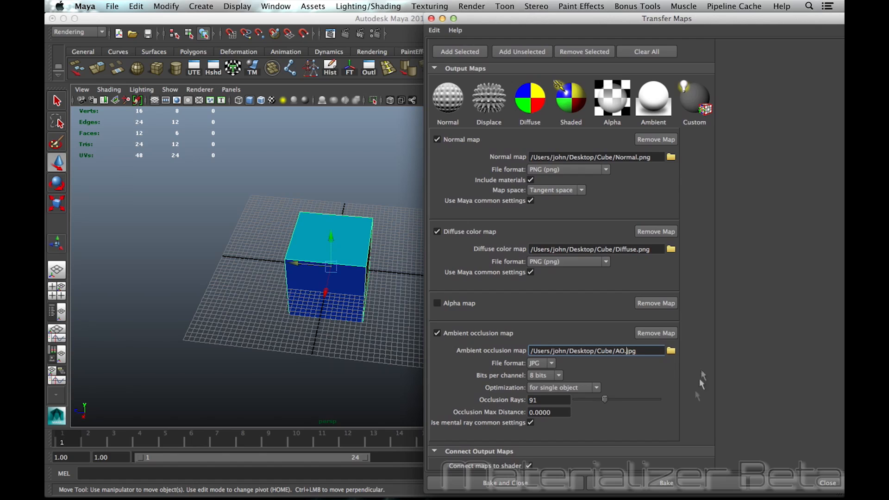
scroll(516, 414, "down", 3)
scroll(517, 412, "down", 3)
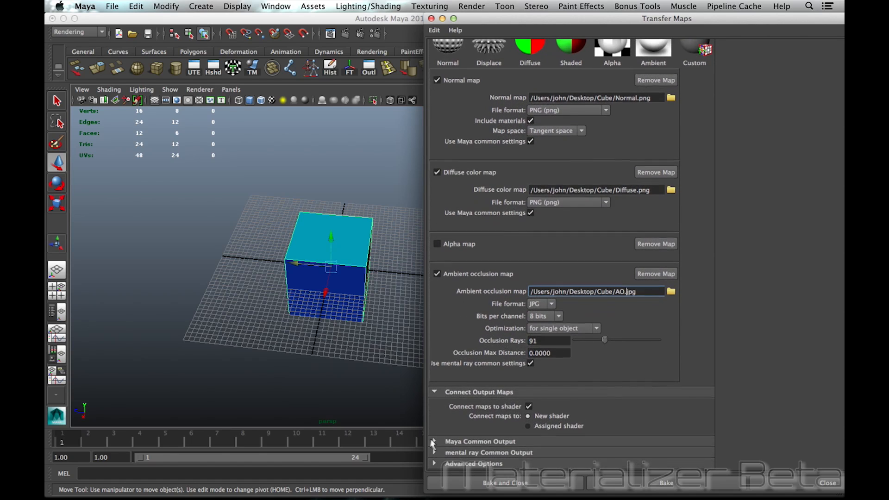
left_click(436, 441)
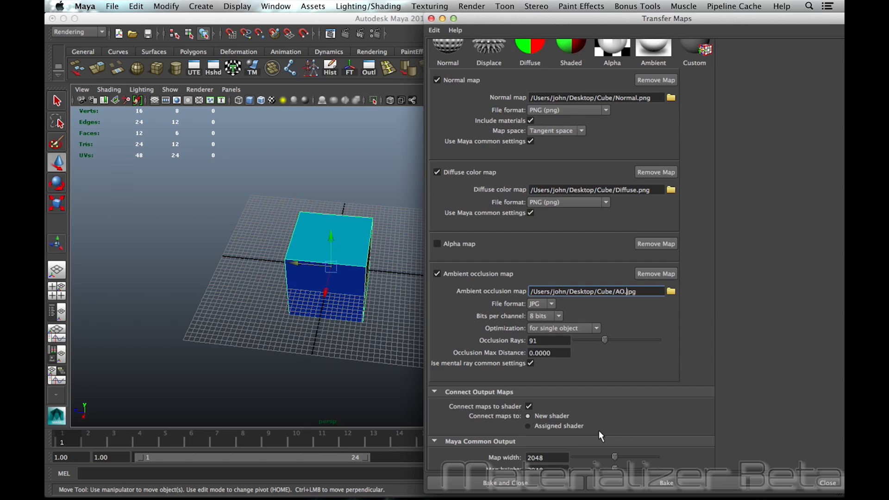
scroll(600, 436, "down", 1)
scroll(600, 436, "down", 6)
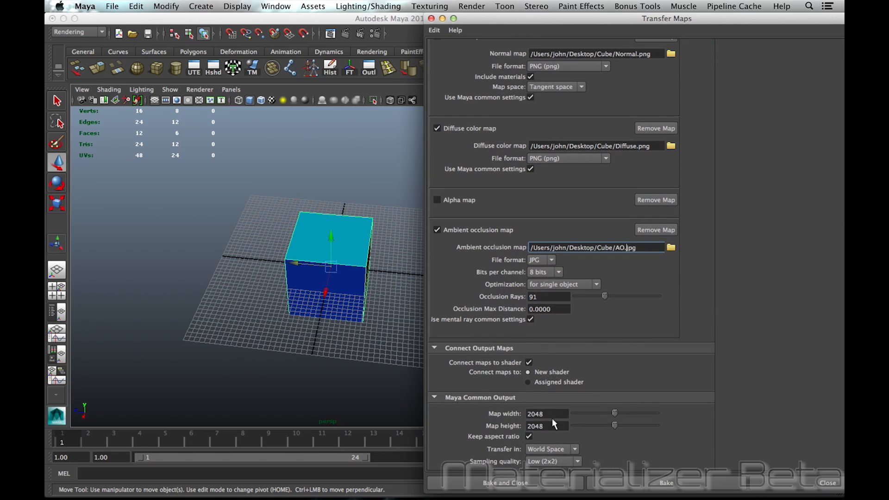
scroll(552, 399, "down", 3)
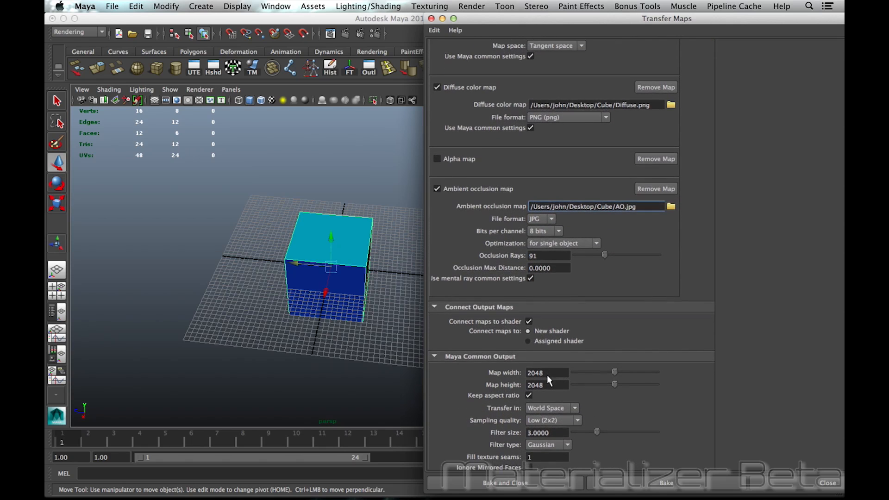
scroll(553, 377, "down", 3)
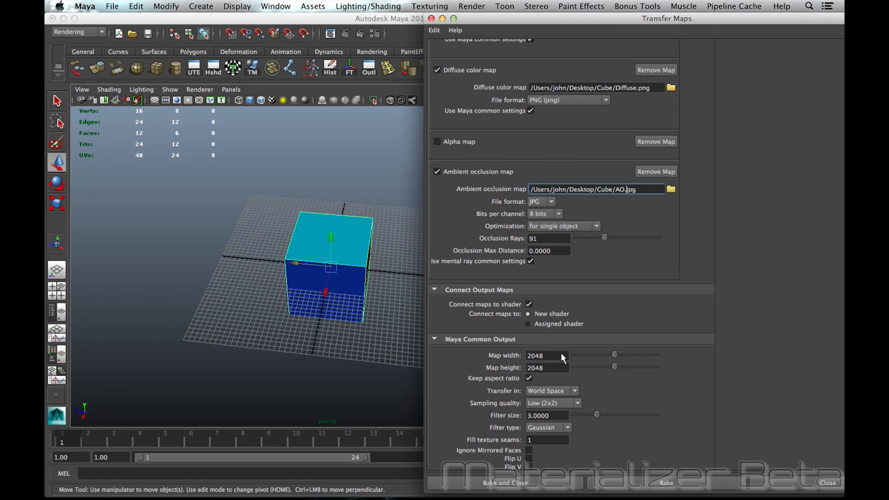
scroll(573, 358, "down", 2)
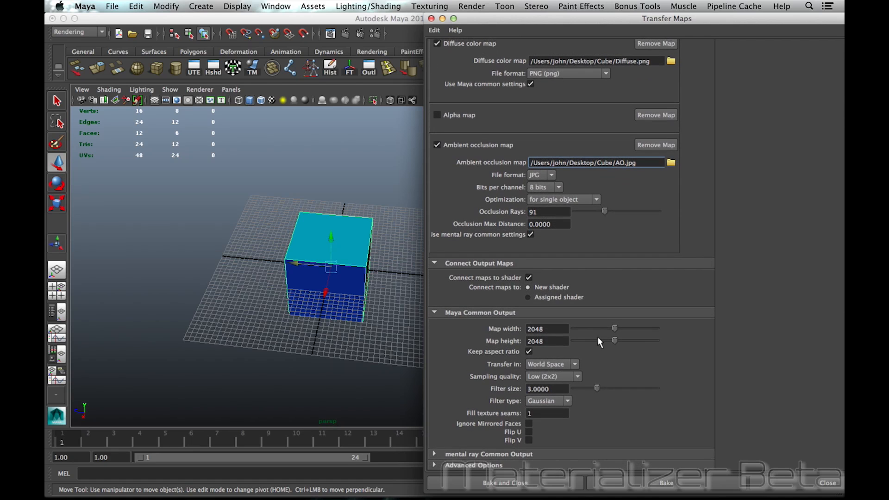
scroll(547, 331, "up", 2)
left_click(548, 377)
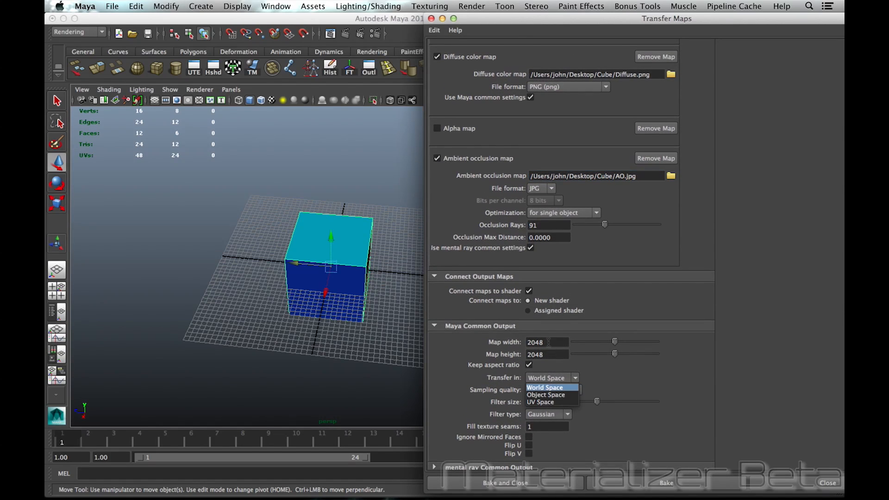
left_click(548, 343)
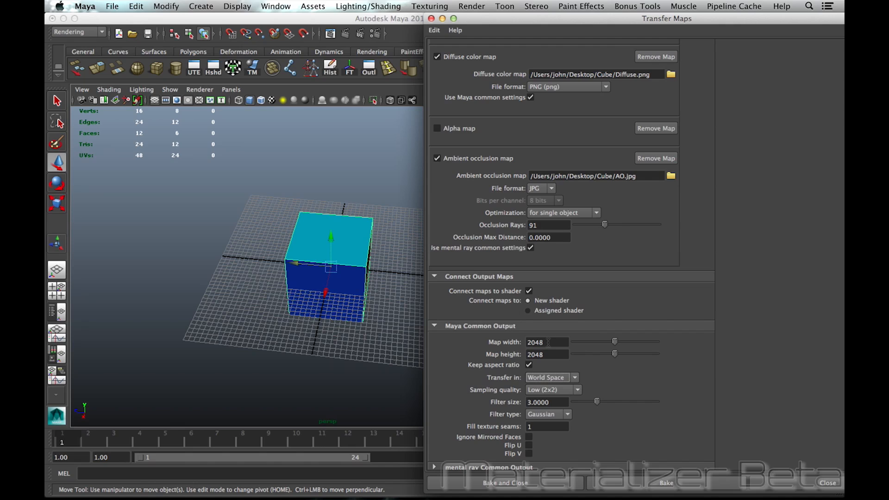
Set the output map width and height to 256 and bake the maps.
double_click(548, 342)
scroll(509, 345, "down", 1)
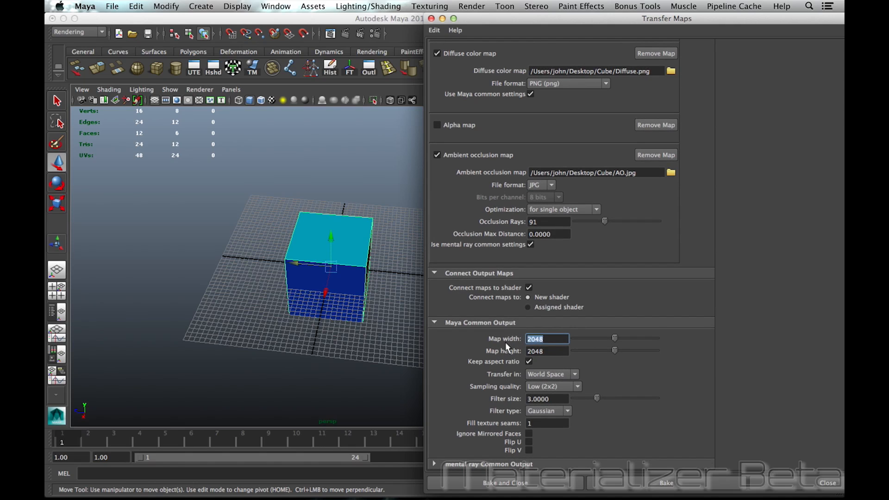
type("256")
key("Tab")
type("256")
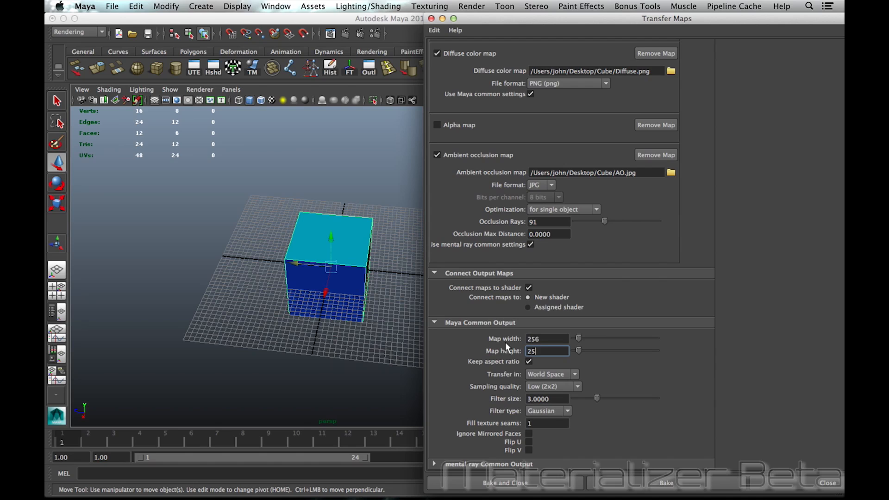
left_click(614, 484)
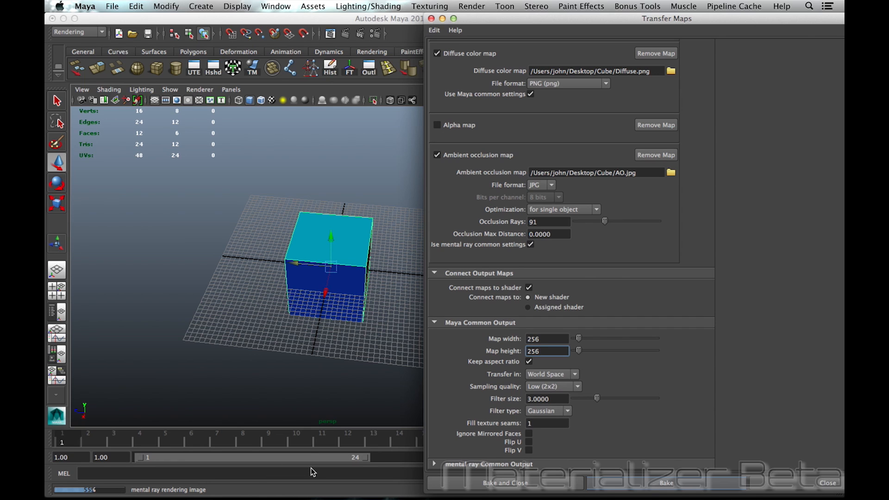
Switch to Finder and open the Desktop's Cube folder in a new window.
key("super+Tab")
key("super+Tab")
key("super+Tab")
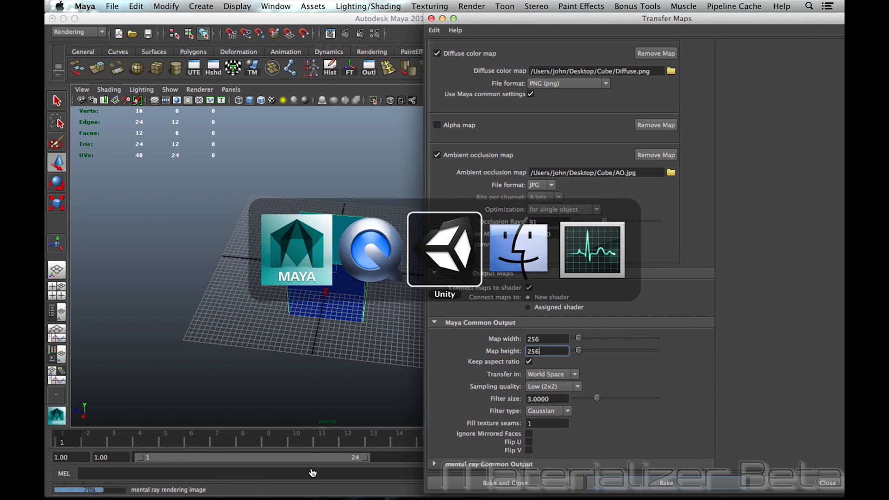
key("super+n")
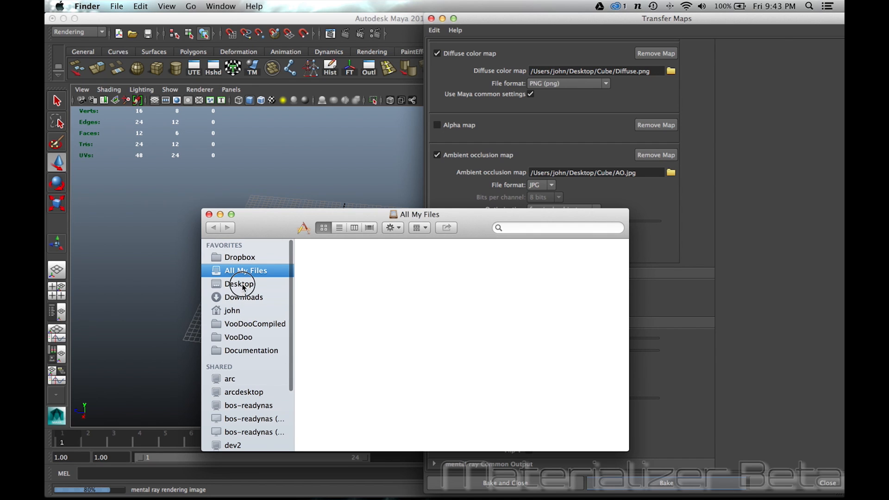
left_click(242, 285)
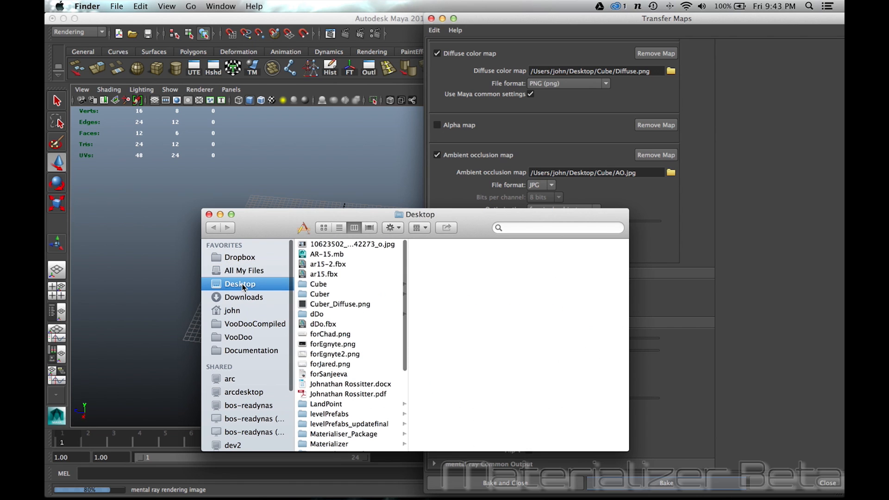
left_click(324, 284)
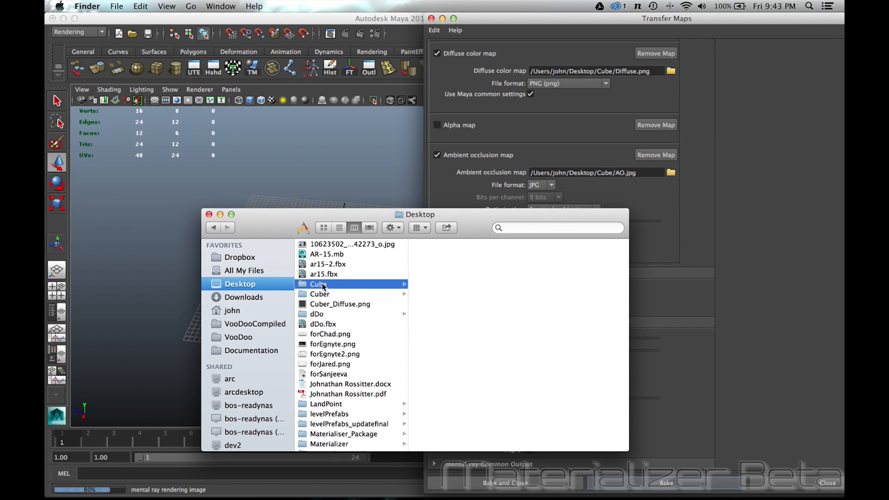
Preview the baked Diffuse.png and Normal.png images in the Cube folder.
left_click(437, 255)
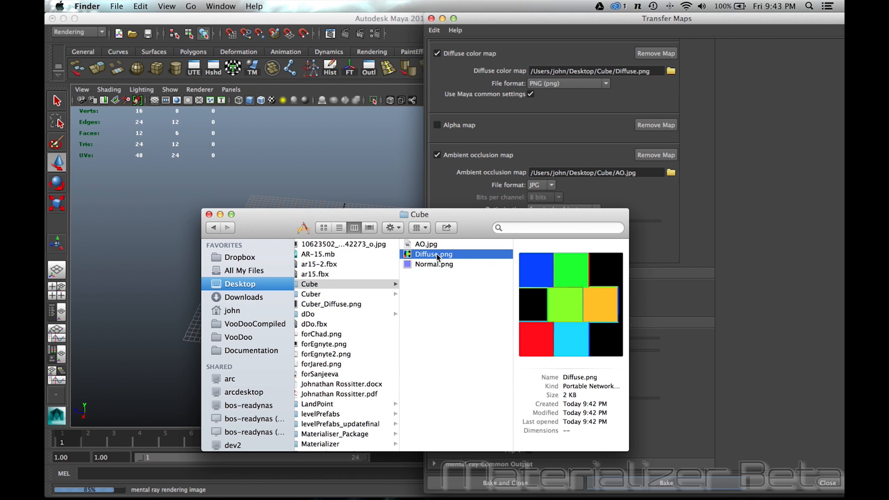
key("space")
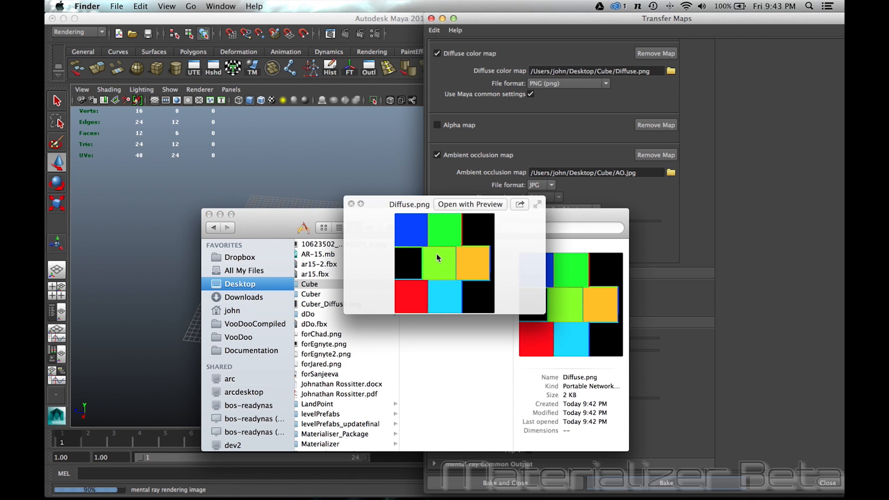
key("space")
key("Down")
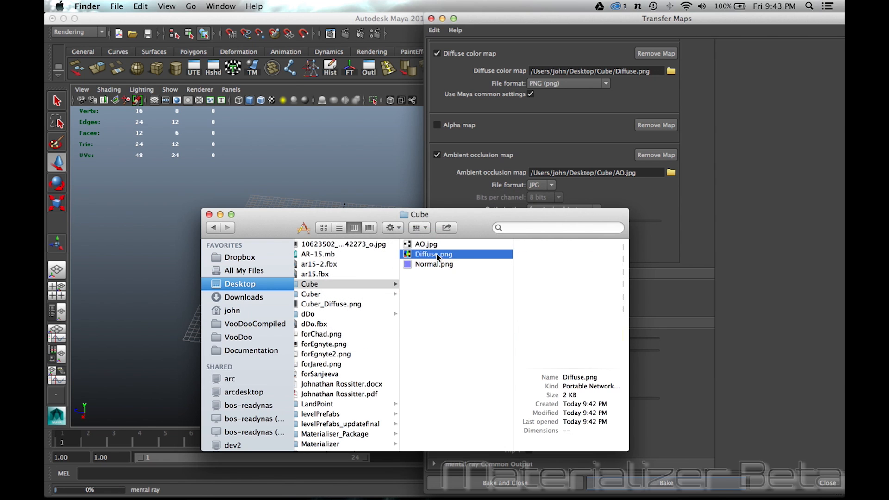
key("space")
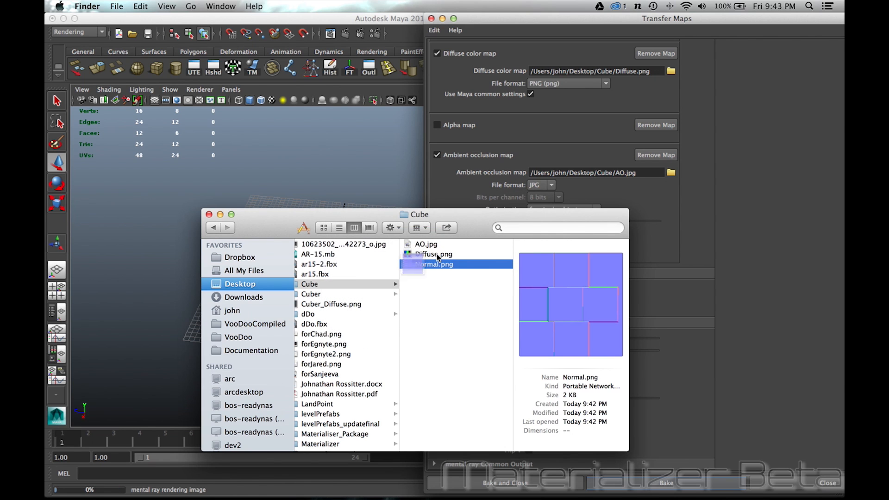
key("space")
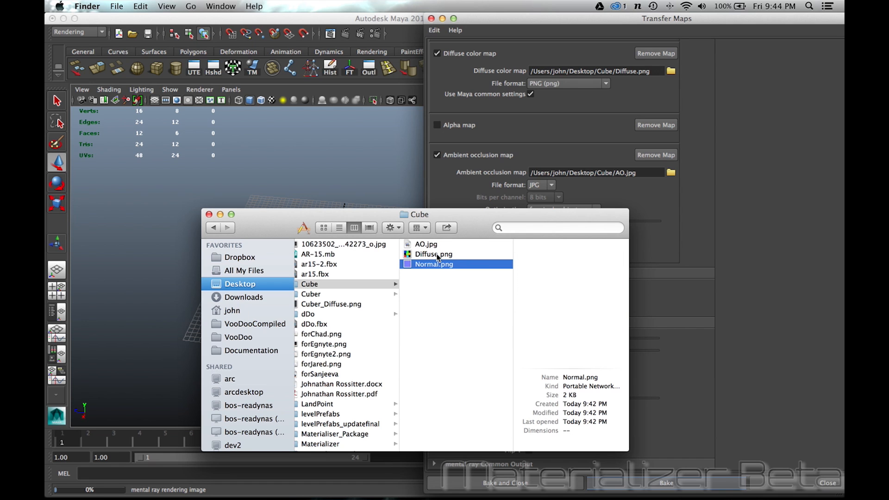
left_click(437, 258)
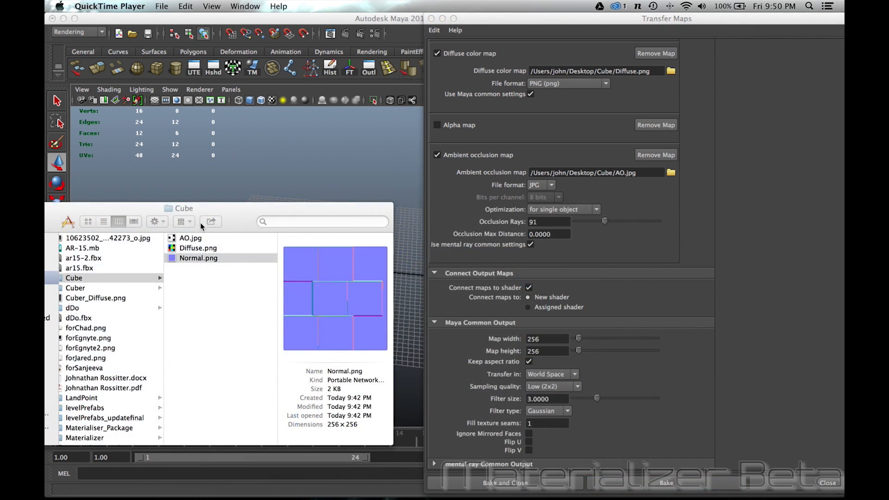
Preview the baked AO.jpg at full size, then go down to Normal.png and end the preview.
left_click(193, 239)
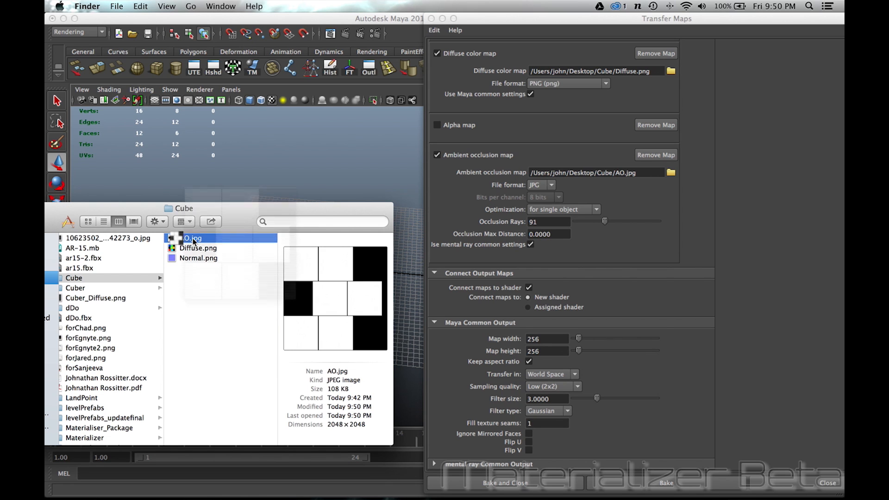
key("space")
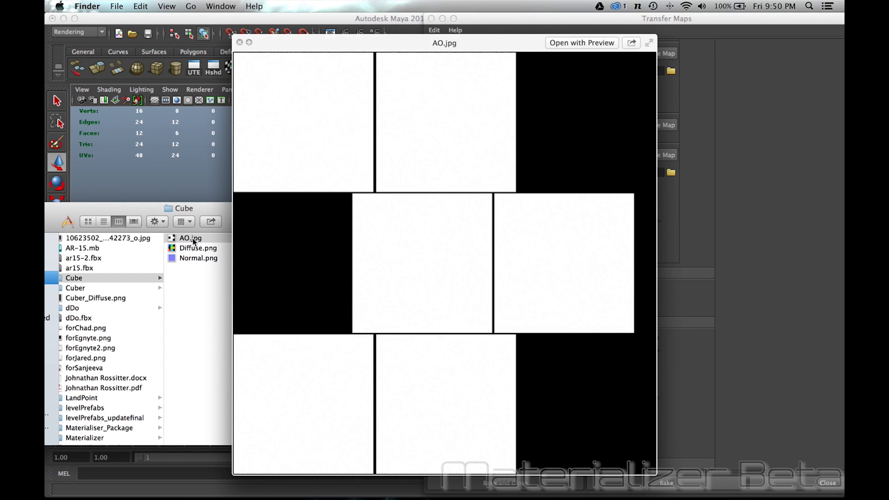
key("Down")
key("Down")
key("space")
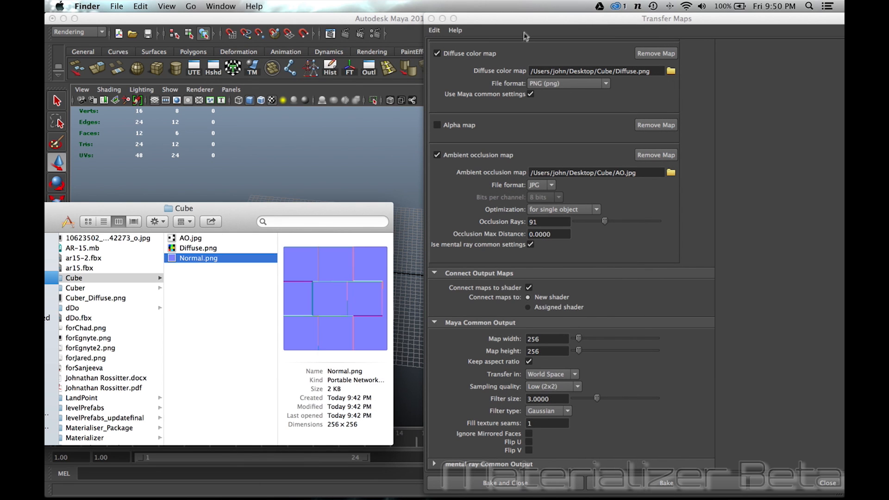
Return to Maya, close the Transfer Maps window and deselect the cube.
left_click_drag(512, 22, 508, 23)
left_click(429, 19)
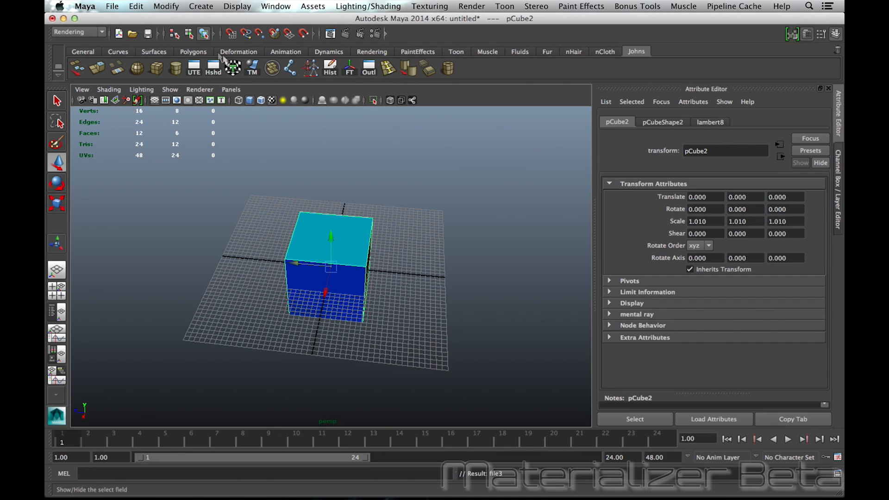
key("ctrl+super+Escape")
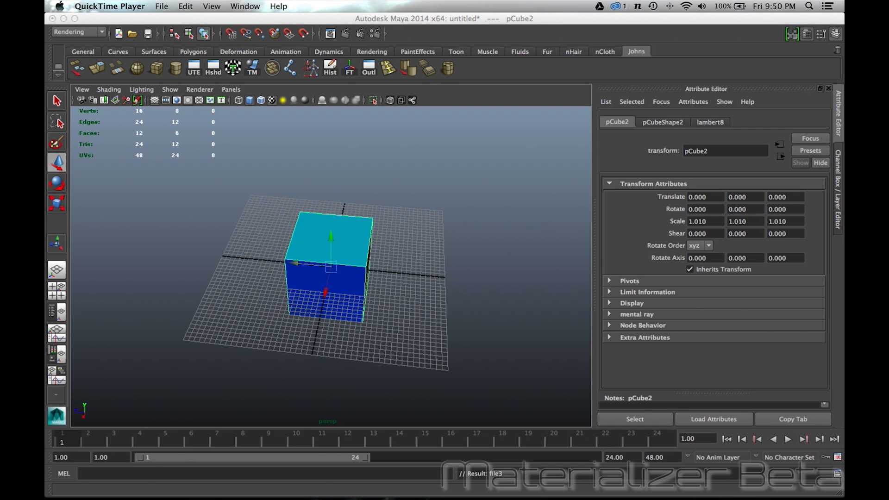
left_click(111, 283)
left_click_drag(155, 239, 123, 242, "alt")
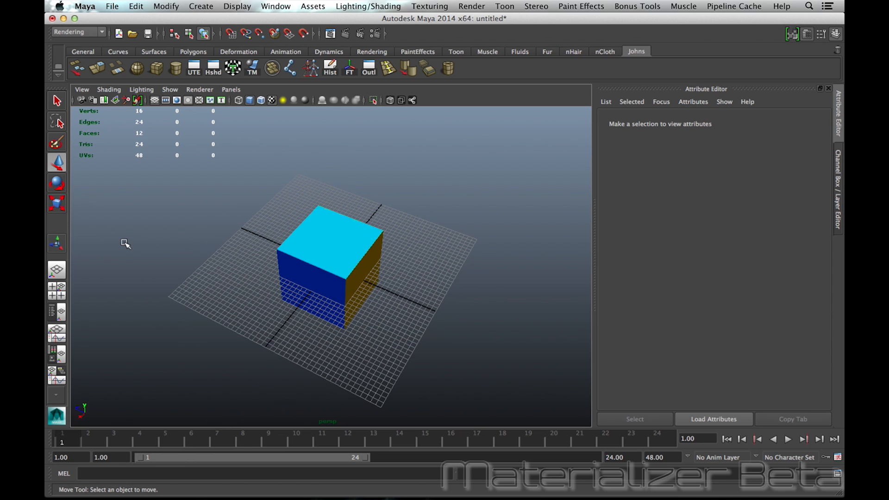
Open the UV Texture Editor and select the cube to display its UV layout over the baked diffuse texture.
left_click(194, 69)
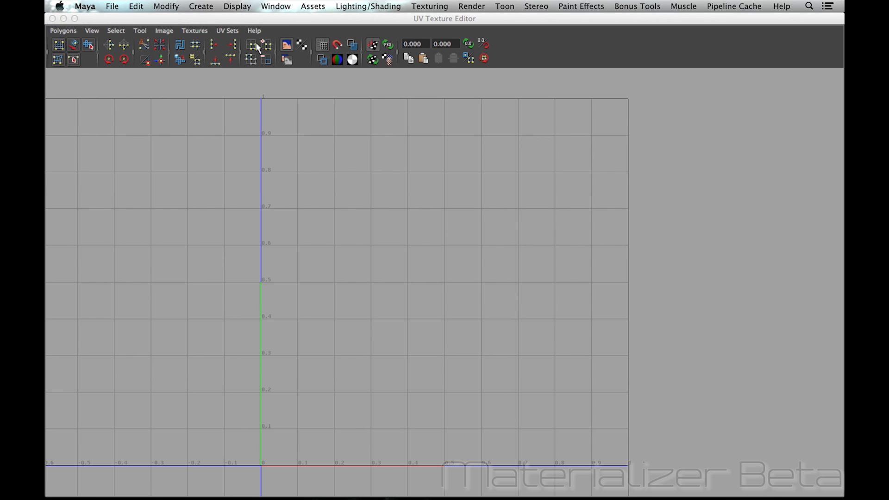
left_click_drag(289, 18, 319, 324)
left_click(334, 245)
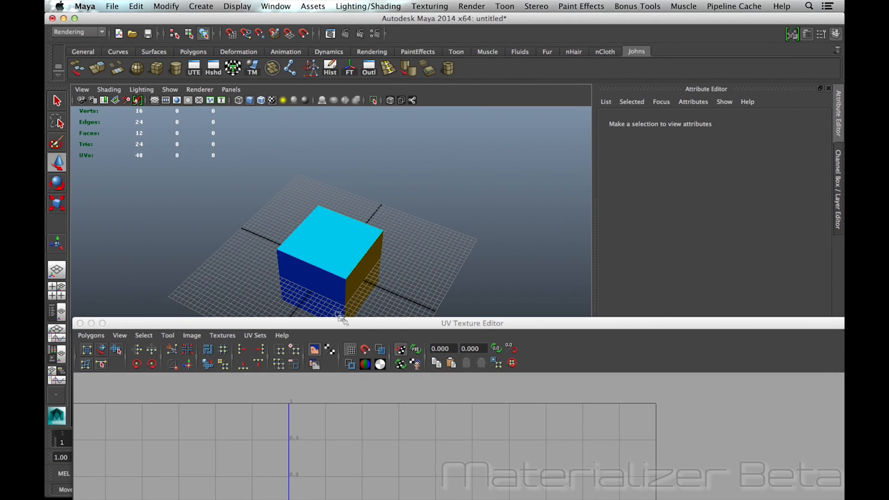
left_click_drag(401, 325, 374, 93)
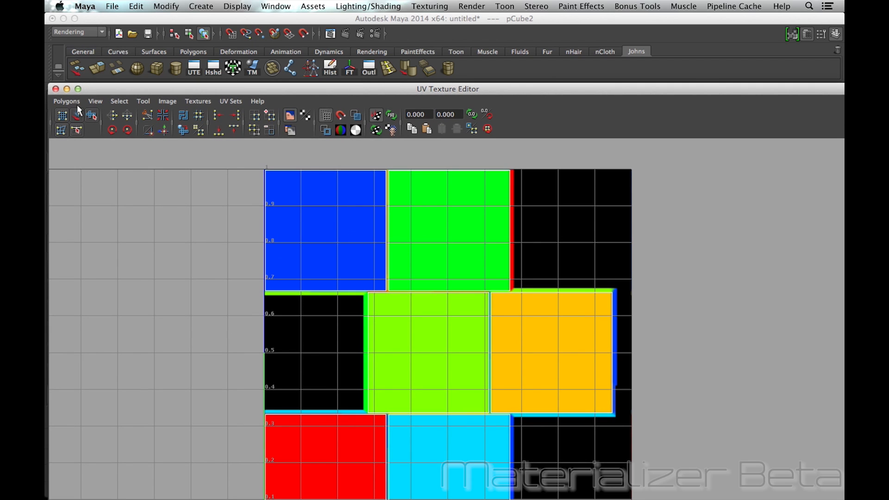
Export a UV snapshot of the cube as Wireframe to the Desktop's Cube folder, keeping 2048 x 2048 and PNG format.
left_click(66, 101)
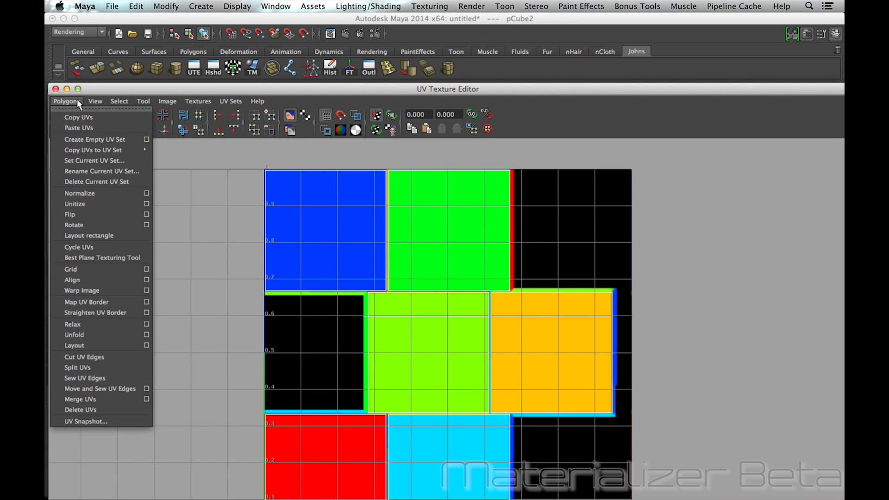
left_click(101, 421)
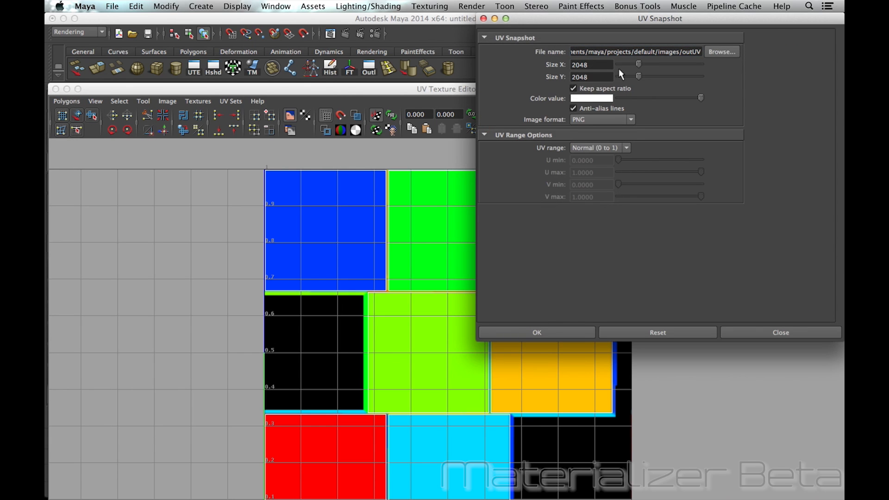
left_click(720, 51)
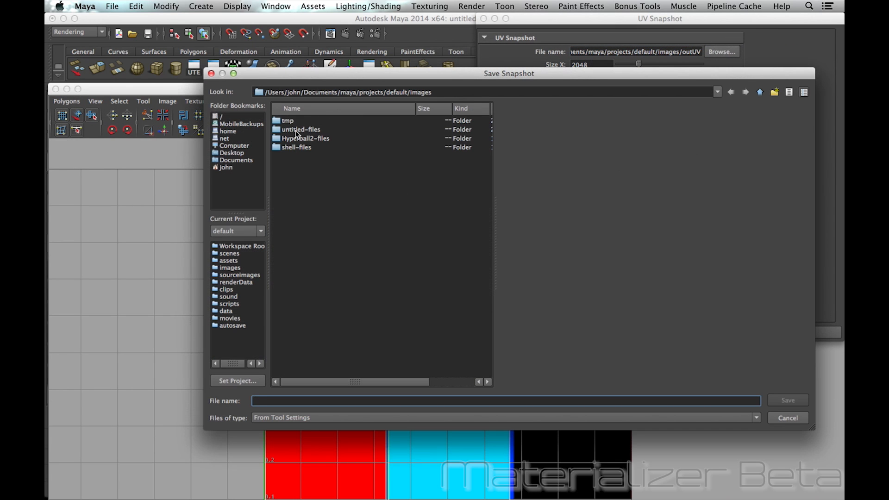
left_click(232, 153)
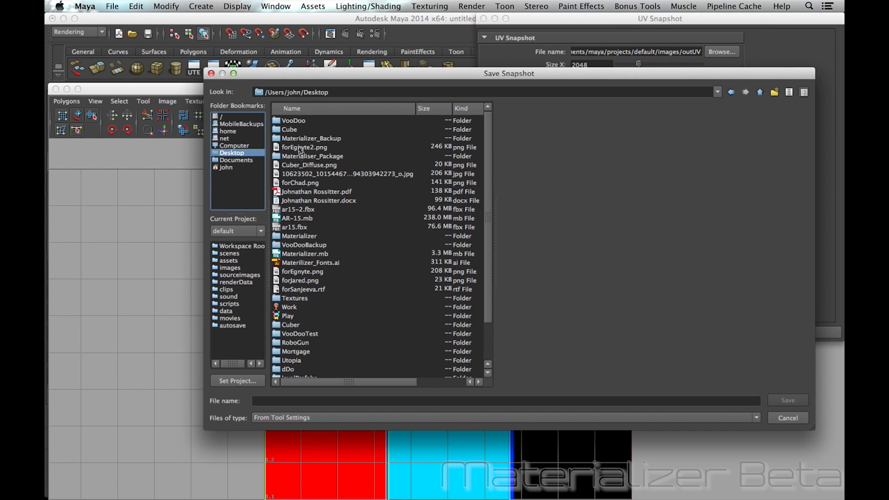
double_click(291, 130)
left_click(286, 399)
type("Wireframe")
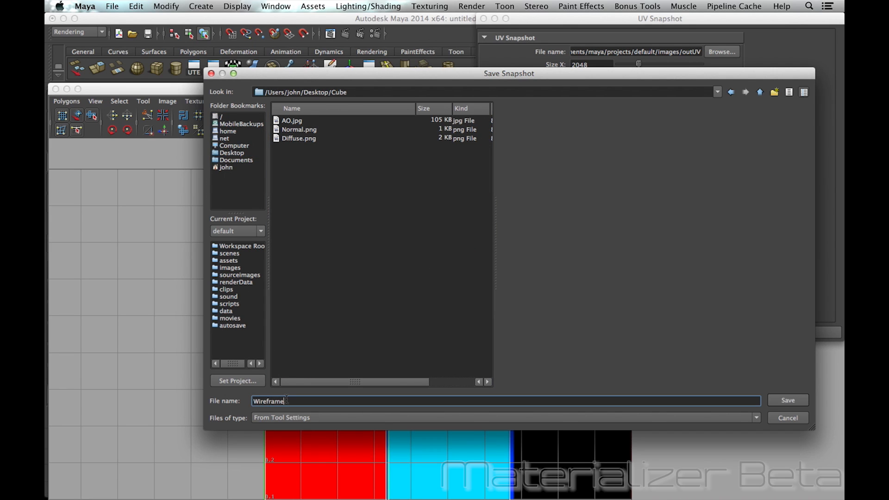
left_click(786, 402)
double_click(587, 65)
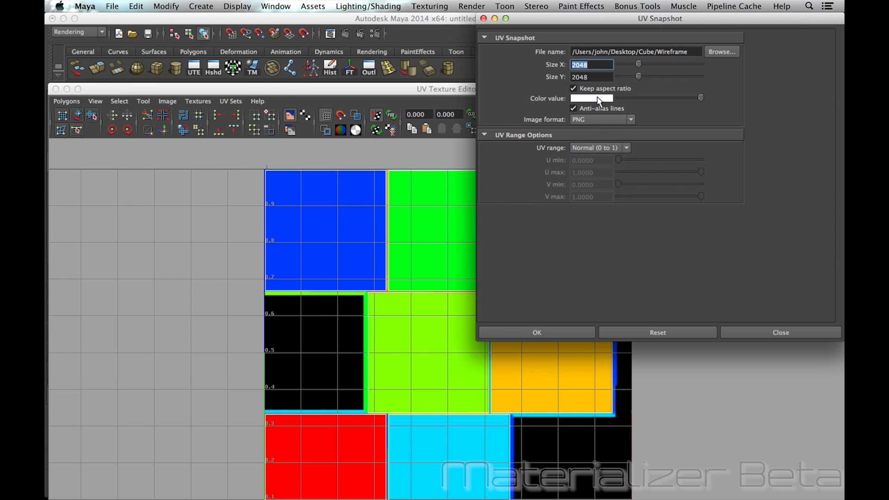
left_click(559, 332)
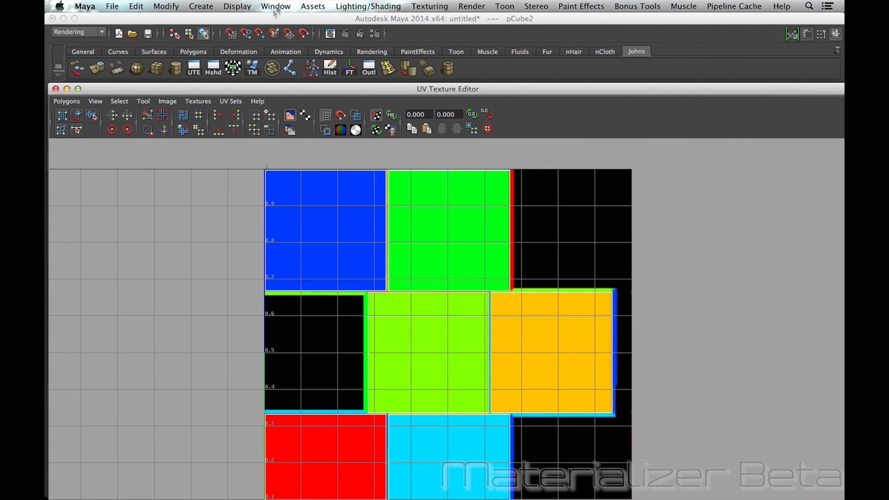
Bring the Finder's Cube folder window into view and preview Wireframe.png.
left_click_drag(28, 212, 139, 187)
left_click(332, 244)
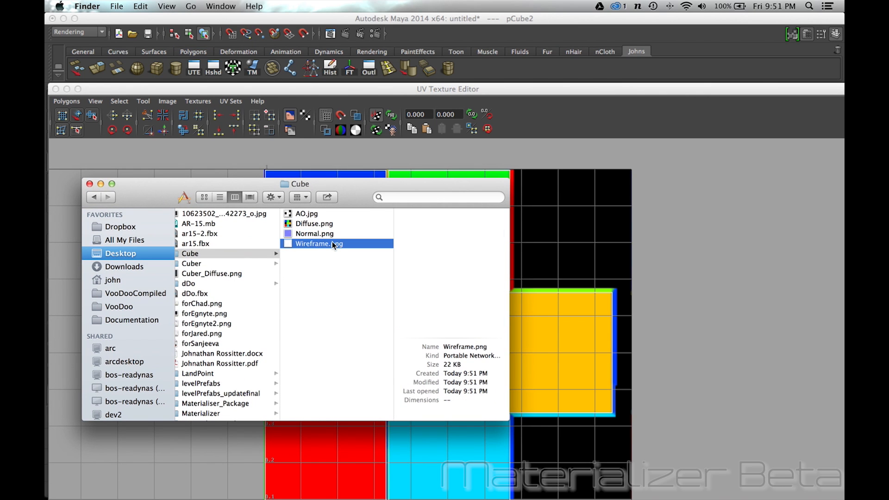
key("space")
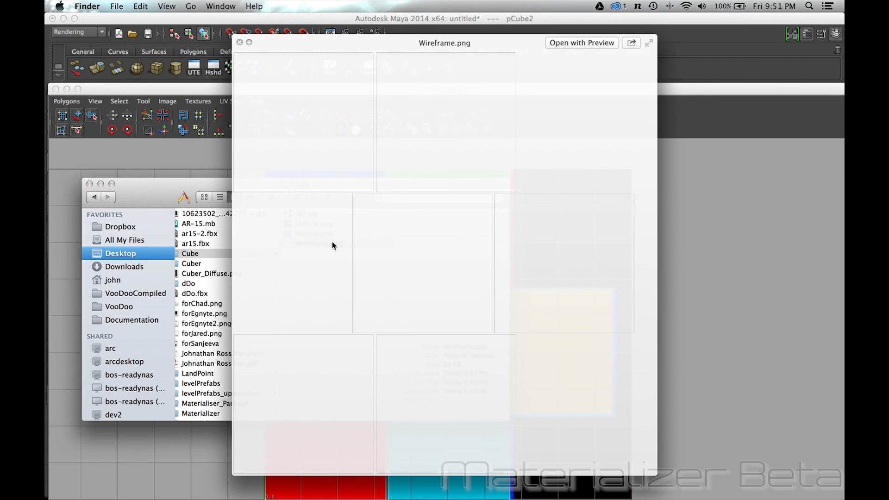
key("space")
Open Wireframe.png in Adobe Photoshop.
right_click(318, 245)
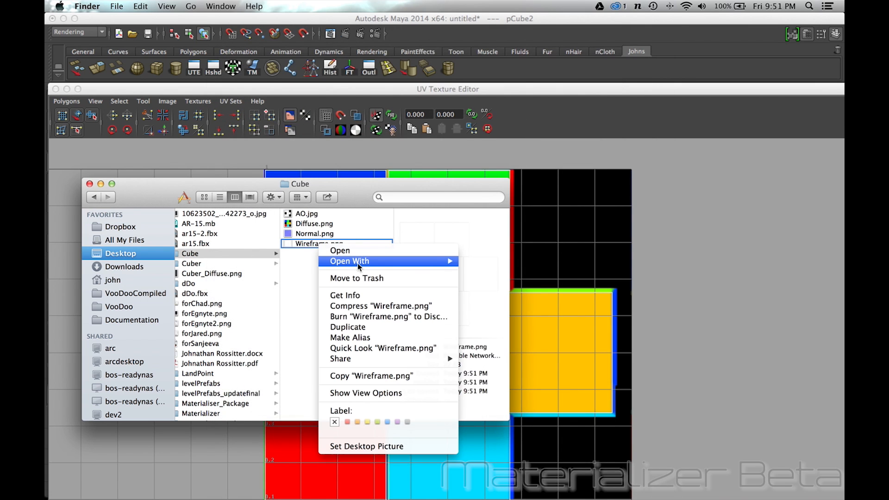
mouse_move(357, 262)
left_click(517, 292)
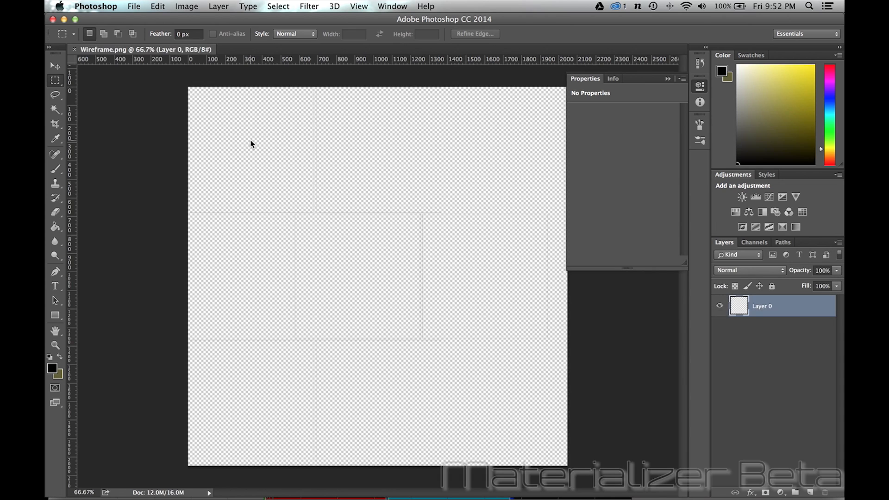
key("super+plus")
key("super+minus")
Add a new layer and place it below the wireframe layer.
left_click(810, 492)
left_click_drag(785, 312, 796, 349)
left_click(806, 331)
Give the new layer a red Color Overlay and fill it with the black foreground color using the Paint Bucket.
double_click(802, 331)
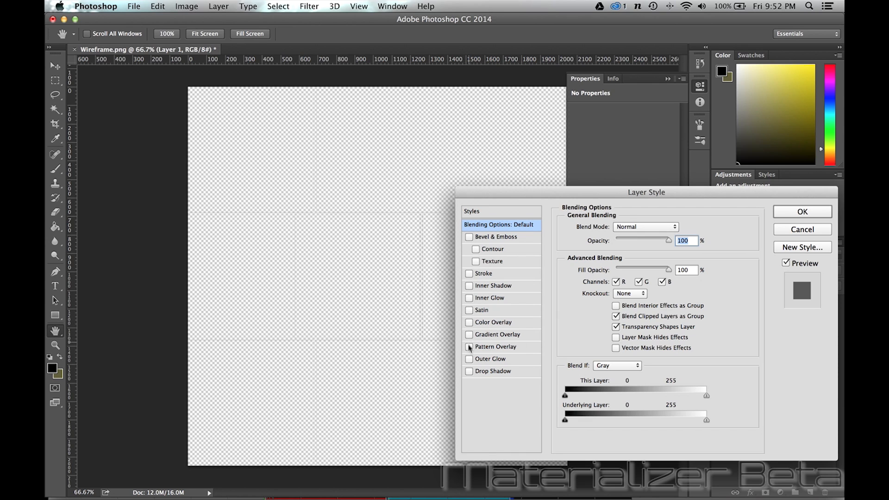
left_click(469, 323)
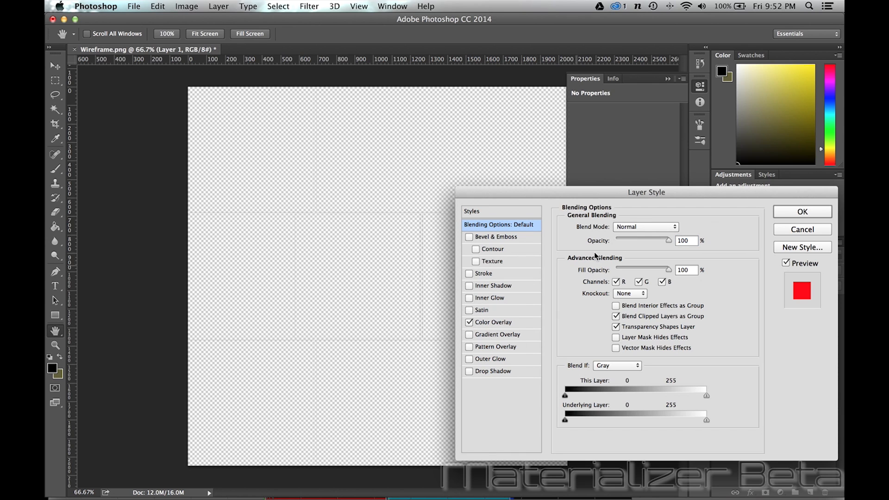
left_click(790, 216)
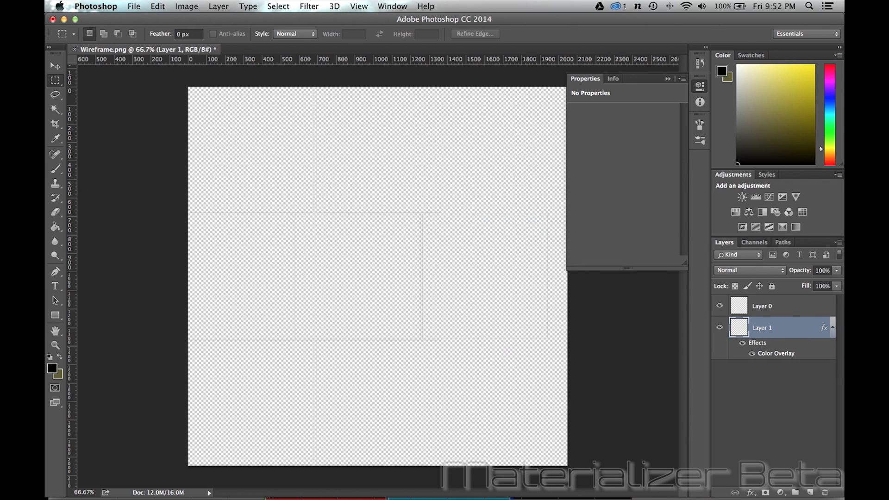
left_click(55, 227)
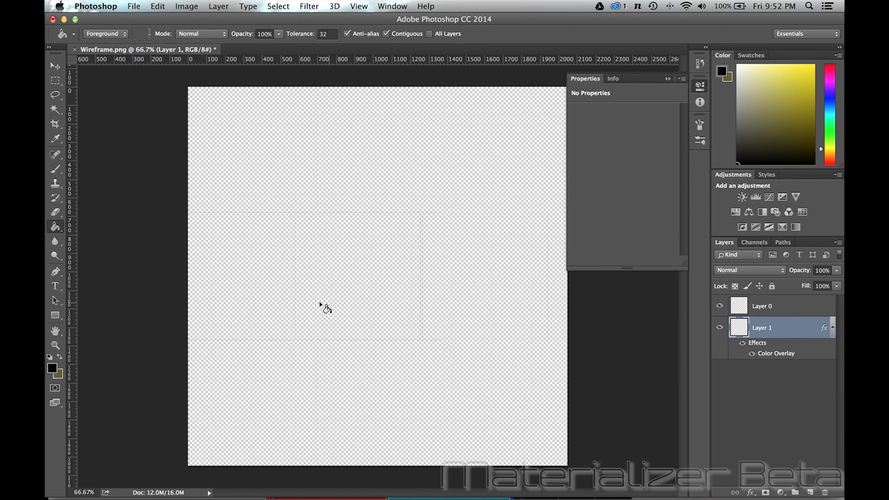
left_click(319, 304)
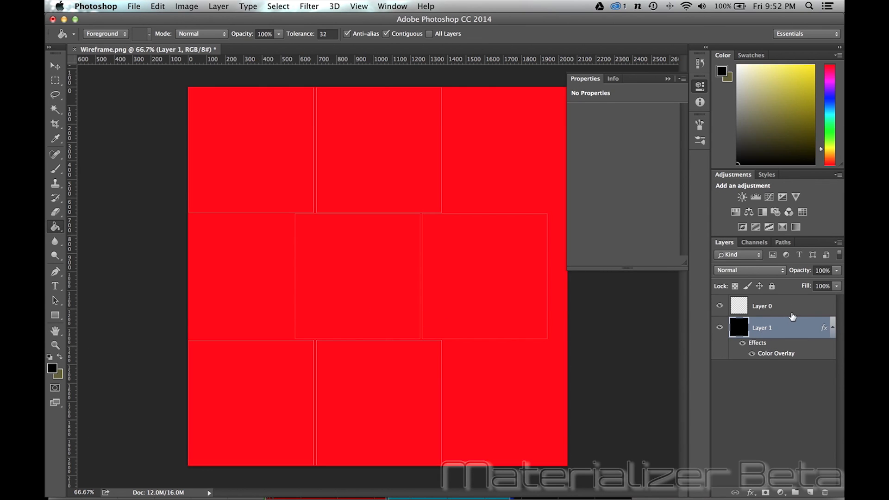
Add a 1 px black outside Stroke to the wireframe lines on Layer 0.
left_click(806, 311)
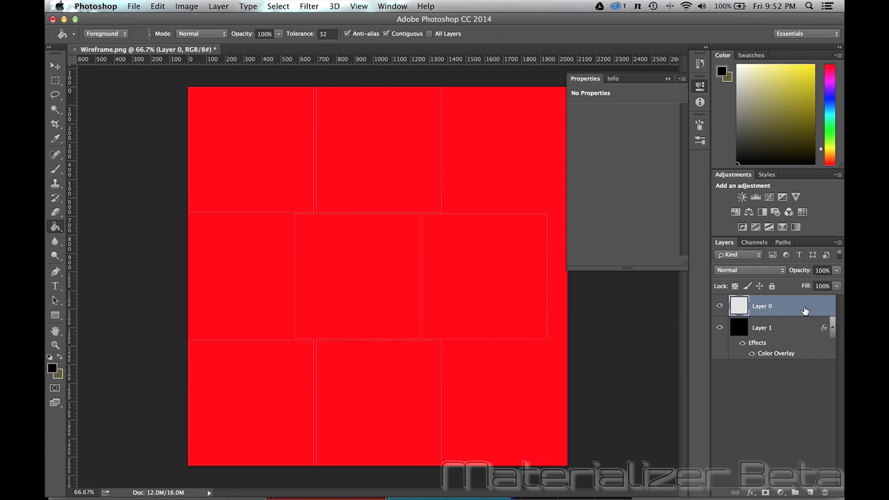
double_click(806, 310)
left_click(493, 275)
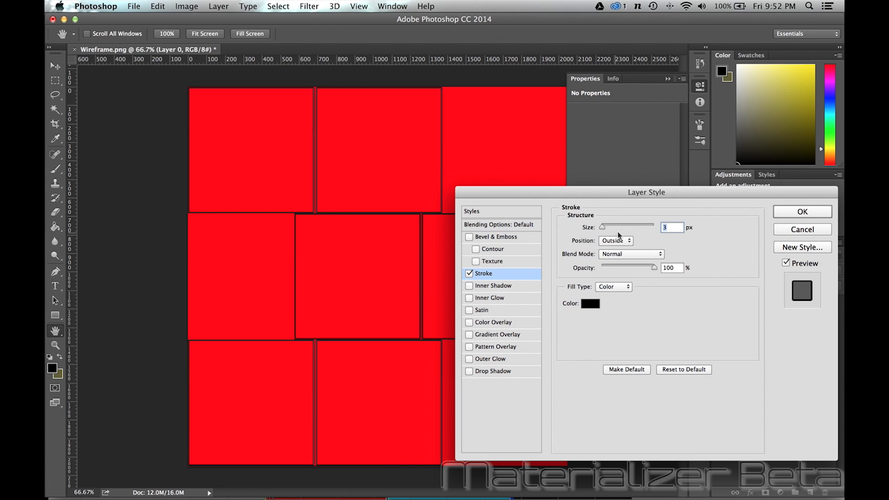
left_click(469, 273)
left_click(469, 273)
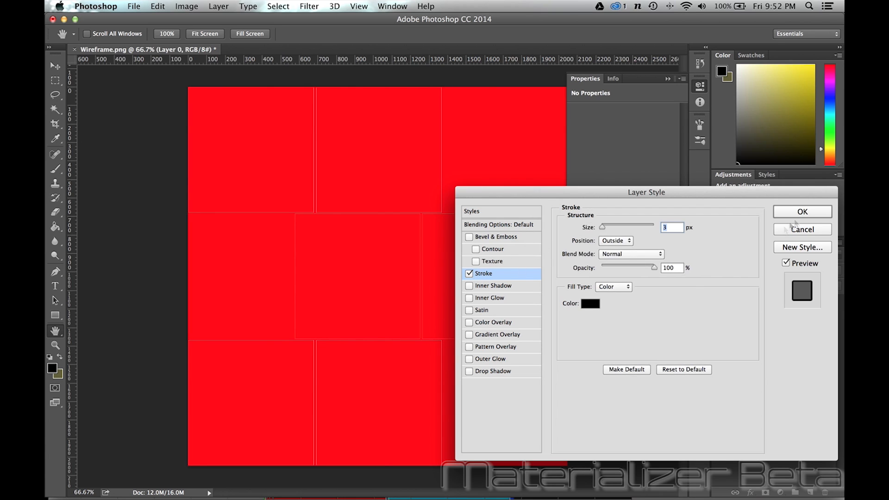
left_click_drag(603, 229, 593, 229)
left_click(789, 211)
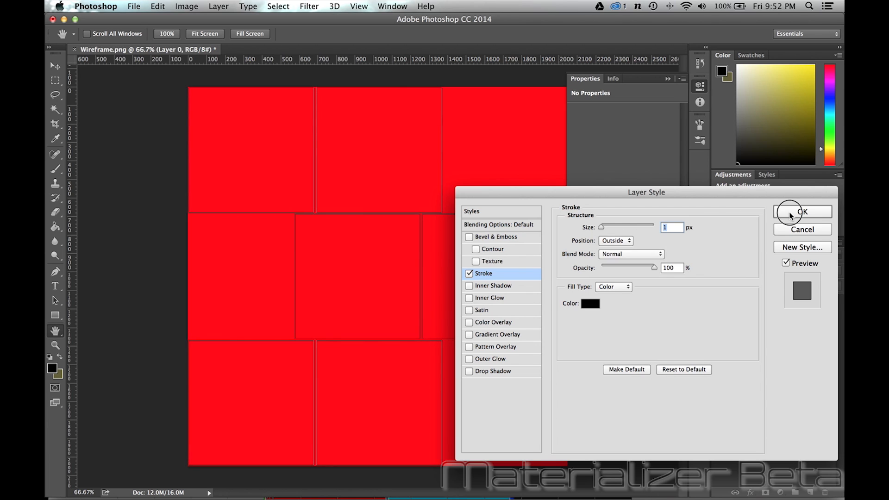
Set the foreground color to yellow (#d9cf10) and fill the upper-left and center UV squares on Layer 0 using the Paint Bucket.
key("g")
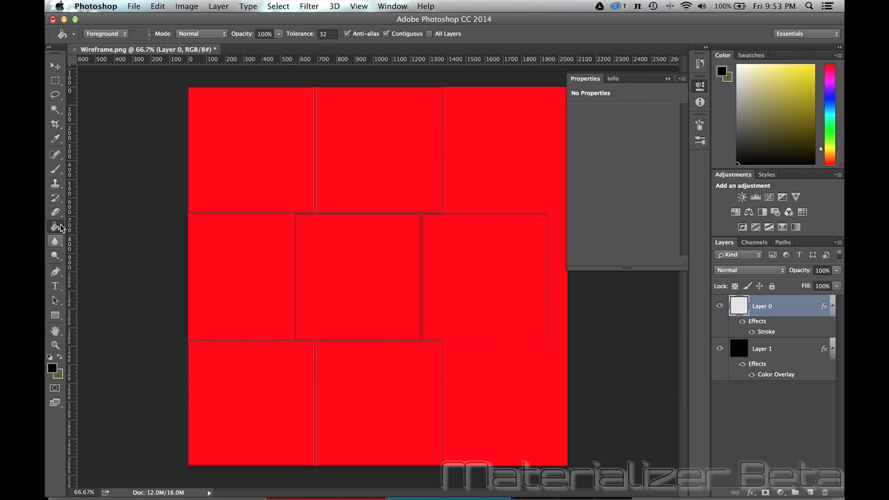
left_click(60, 356)
left_click(52, 368)
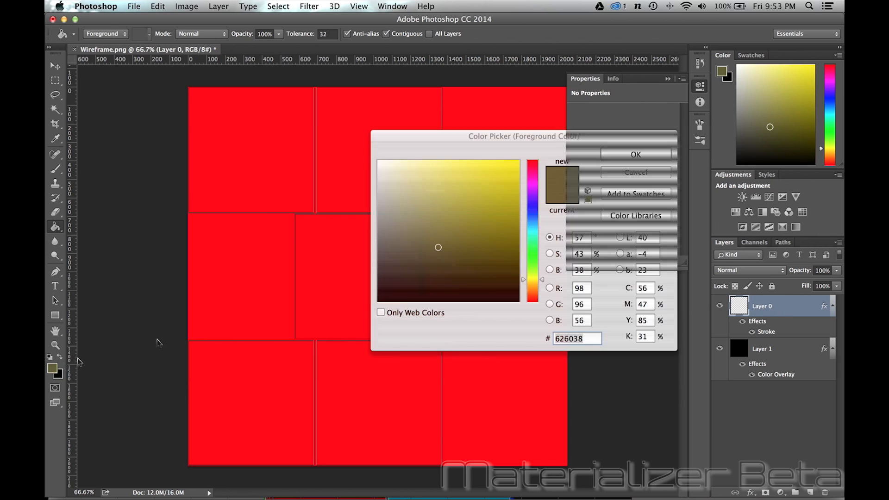
left_click_drag(513, 179, 508, 181)
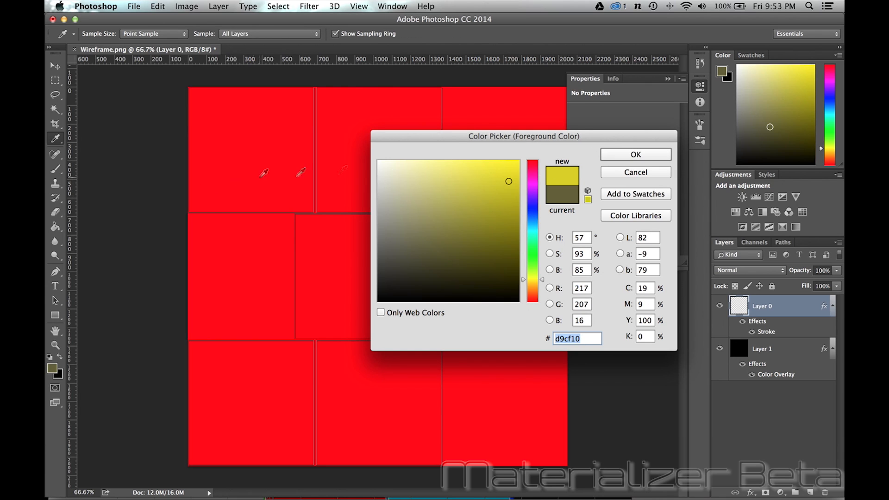
left_click(636, 155)
key("g")
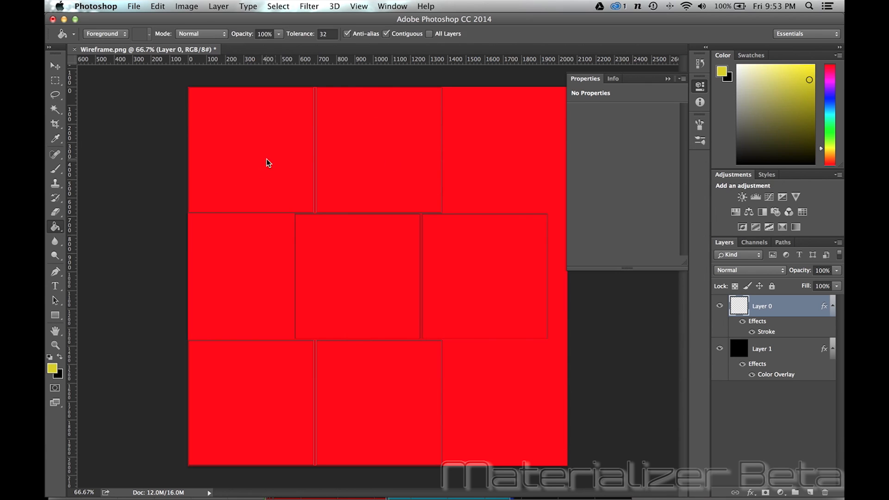
left_click(262, 164)
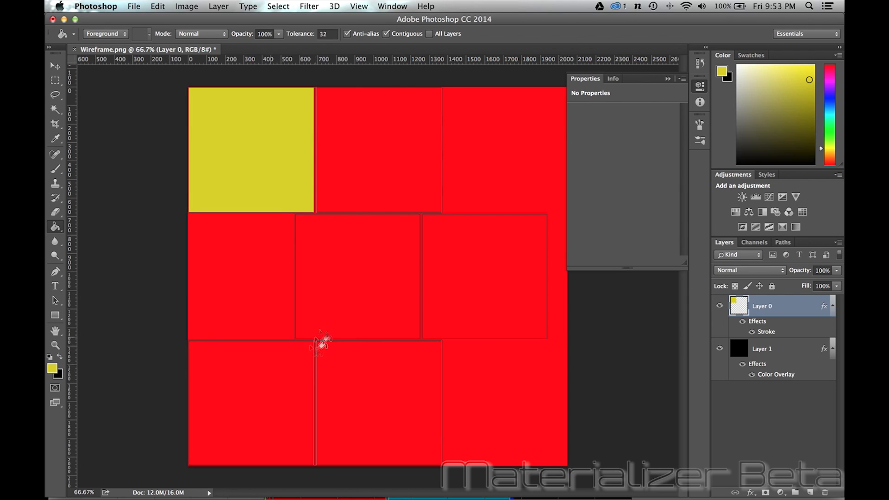
left_click(375, 308)
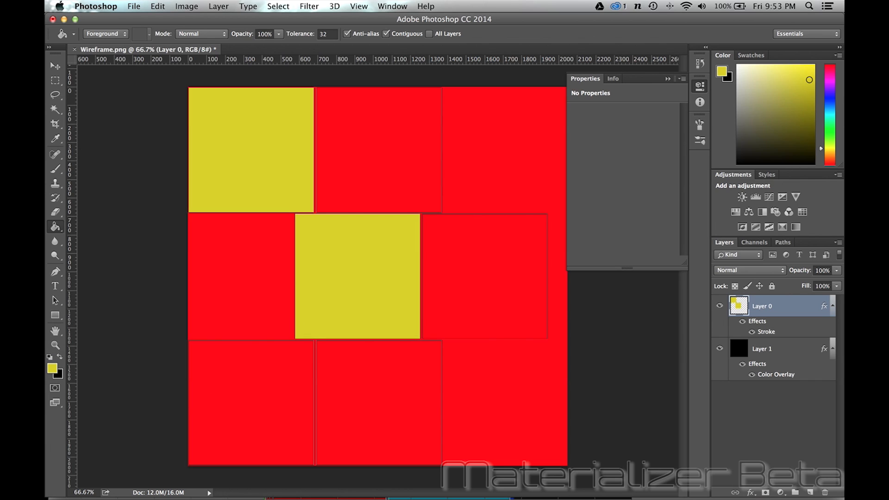
Marquee-select a smaller square area inside the center yellow square and set the foreground color to blue (#1a68b1).
left_click(55, 80)
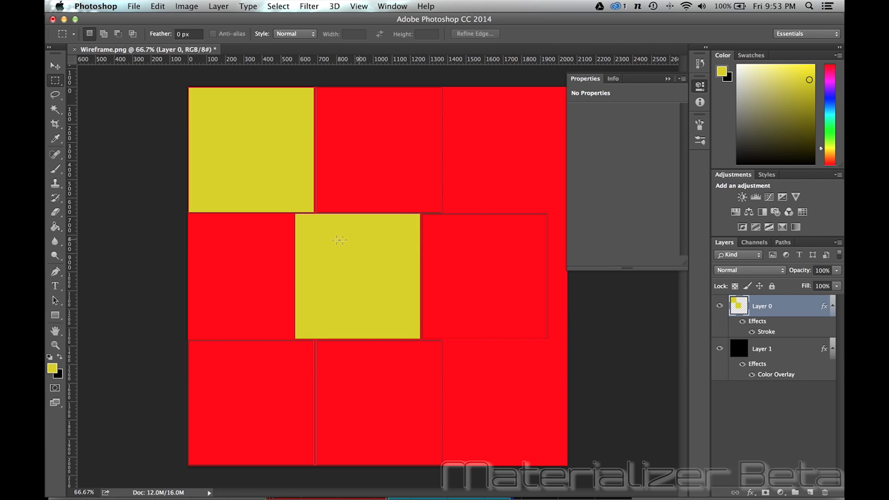
left_click_drag(316, 250, 382, 320)
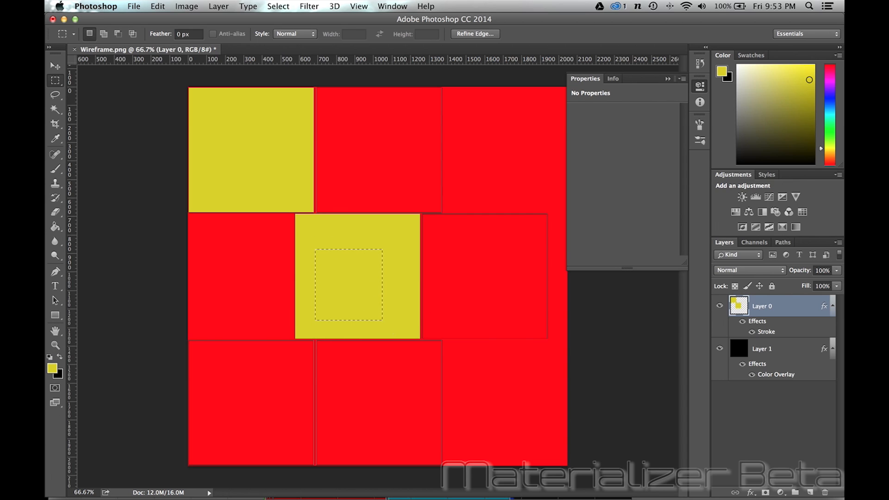
left_click(52, 368)
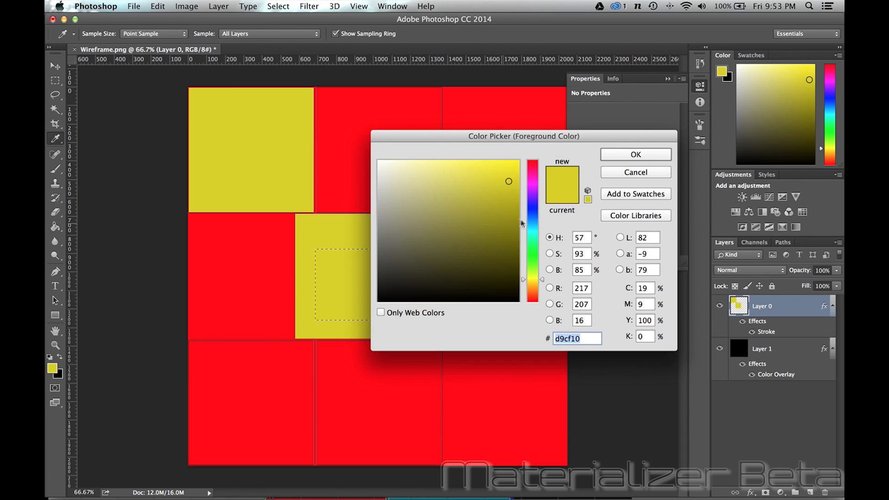
left_click(530, 221)
left_click(498, 204)
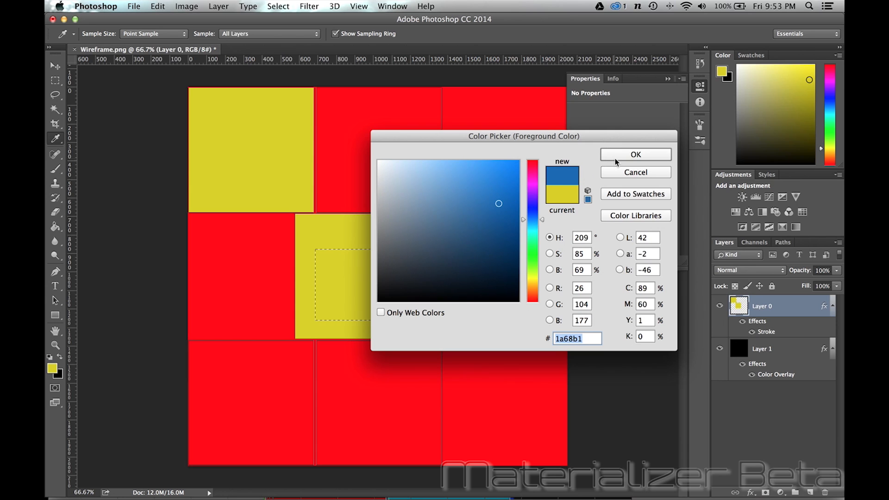
key("Return")
Fill the selected area inside the center square with blue using the Paint Bucket and deselect it.
key("m")
left_click(354, 272)
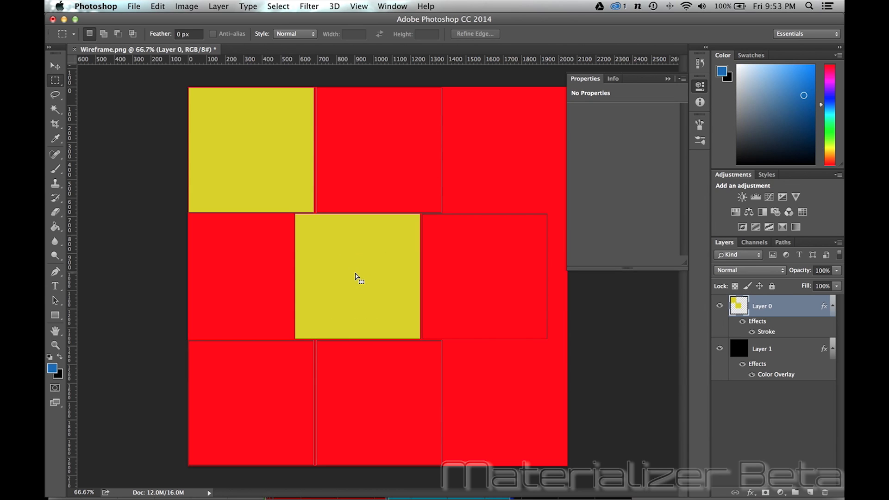
key("super+z")
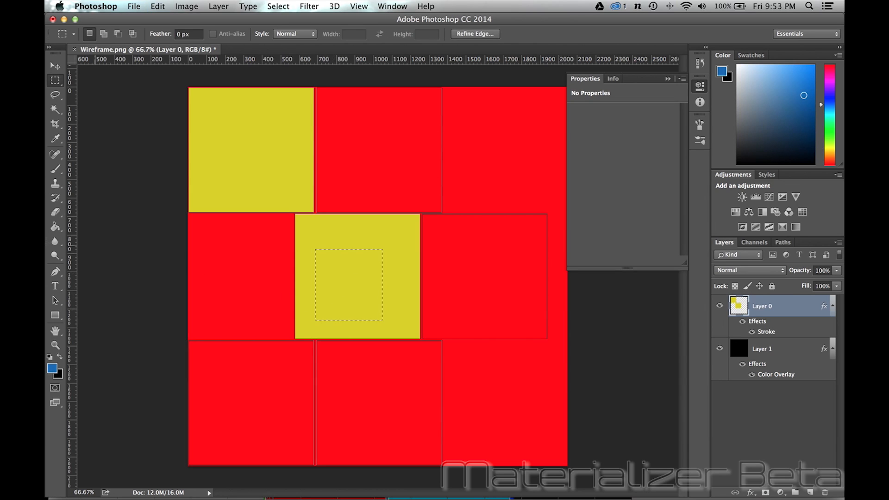
left_click(55, 227)
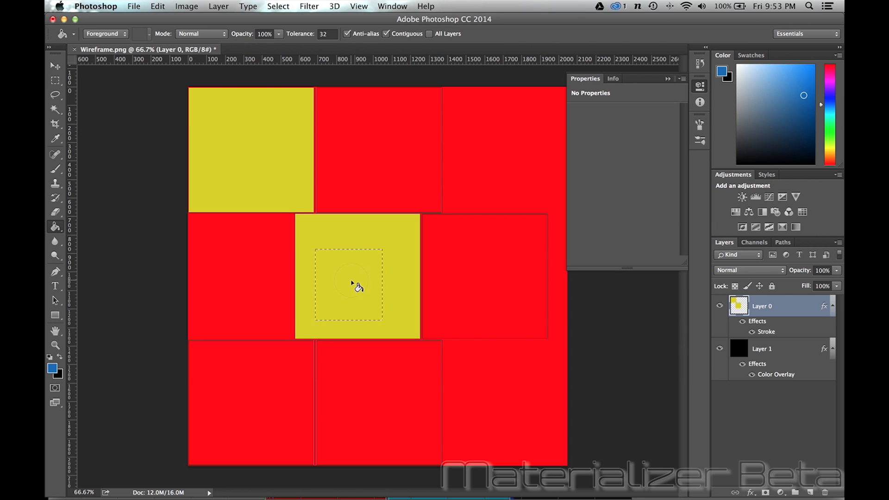
left_click(352, 283)
key("super+d")
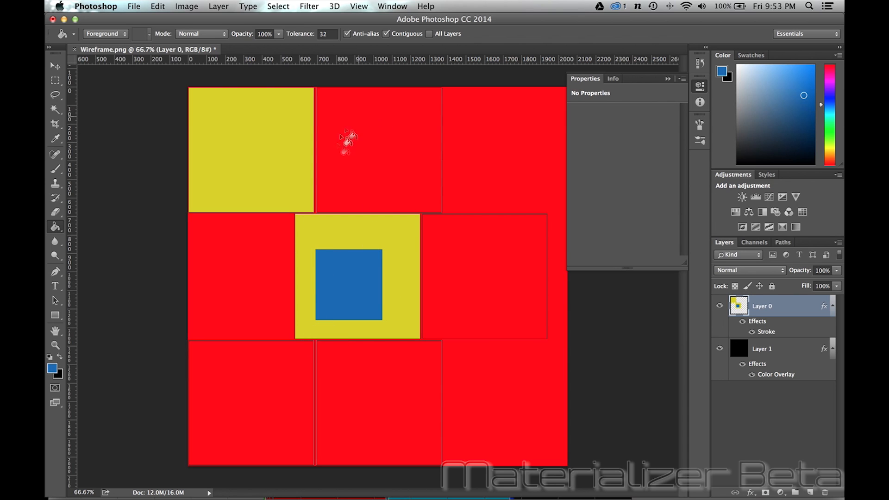
Draw a blue five-sided polygon about 705 × 720 px and move it over the lower middle UV square.
left_click(55, 315)
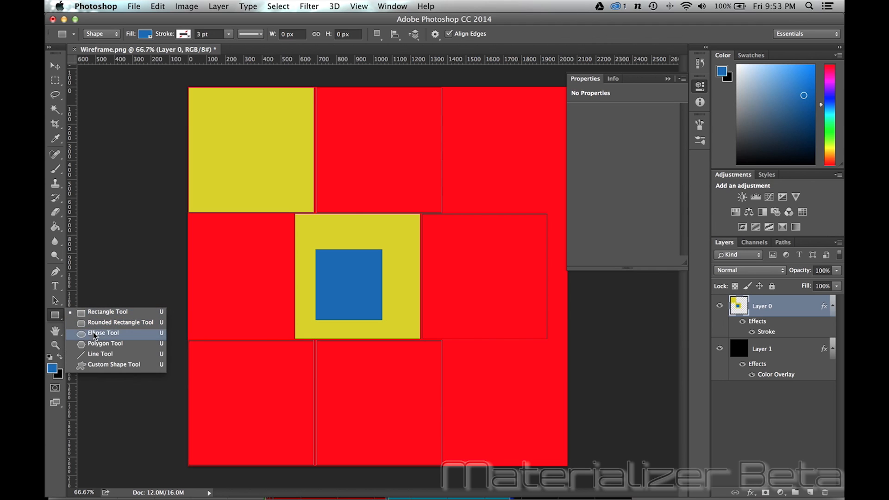
left_click(98, 344)
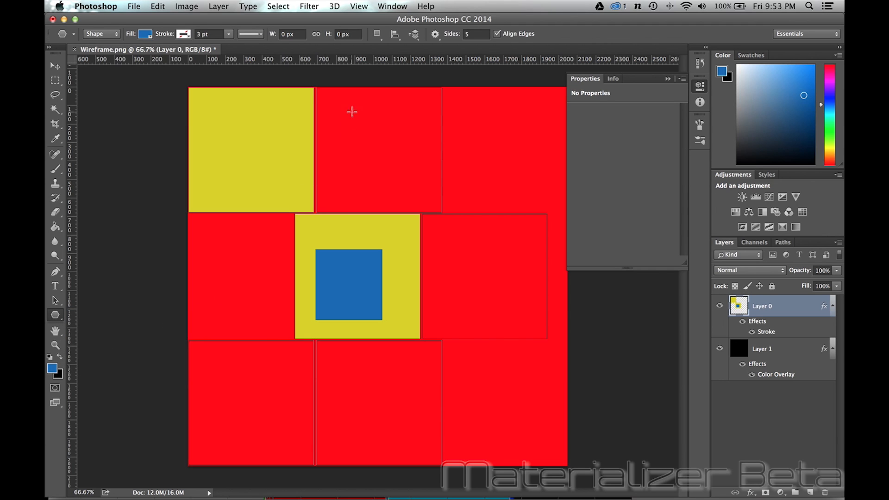
left_click_drag(343, 116, 404, 152)
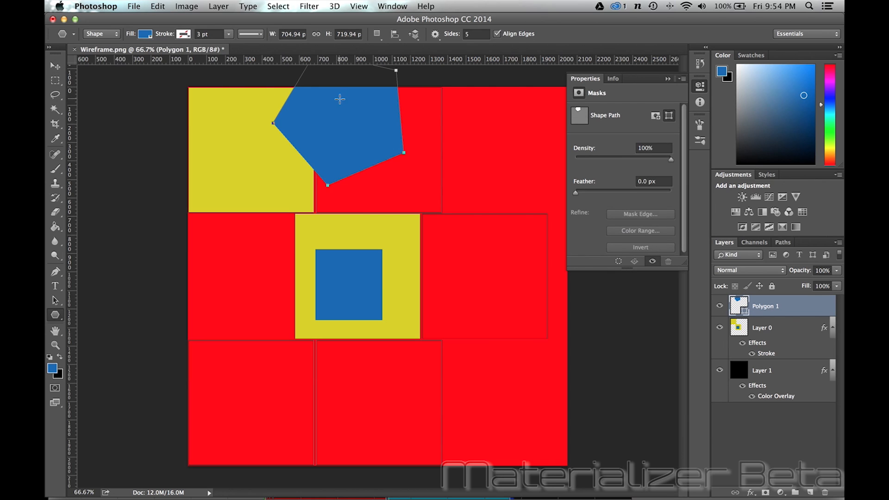
left_click(55, 65)
left_click_drag(381, 205, 366, 404)
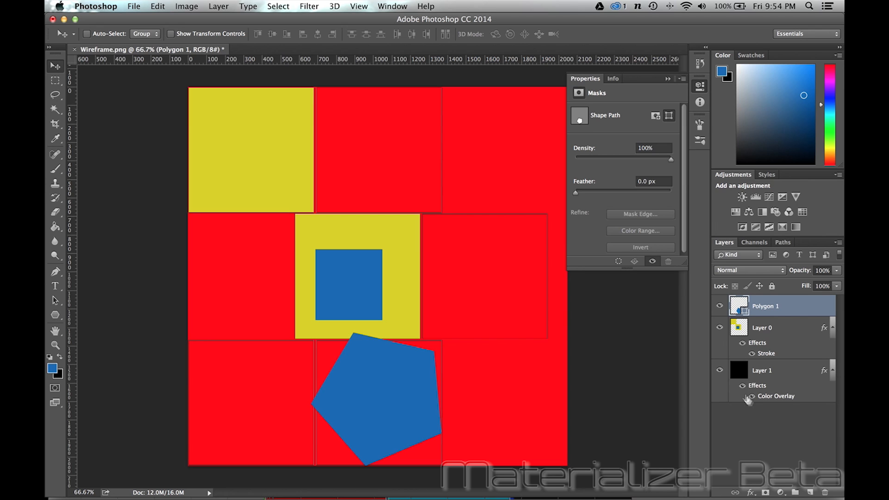
Hide Layer 1 to check the artwork without its red backing and show the layer again.
left_click(720, 371)
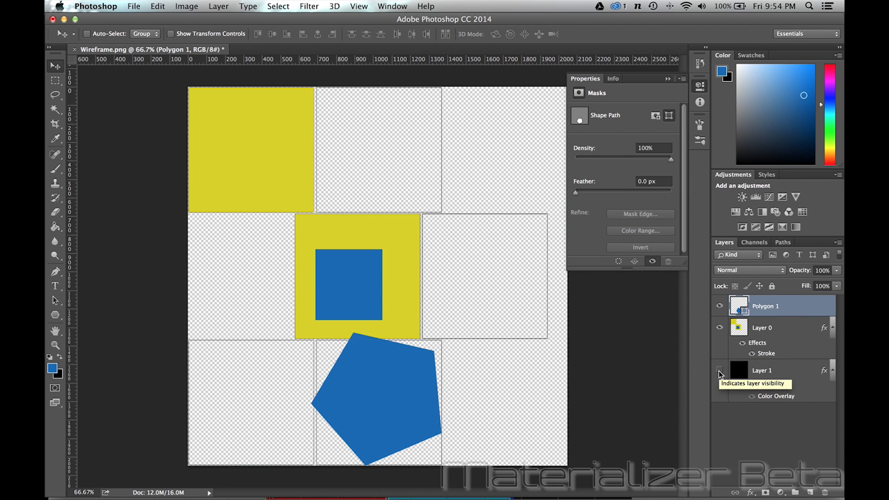
left_click(719, 370)
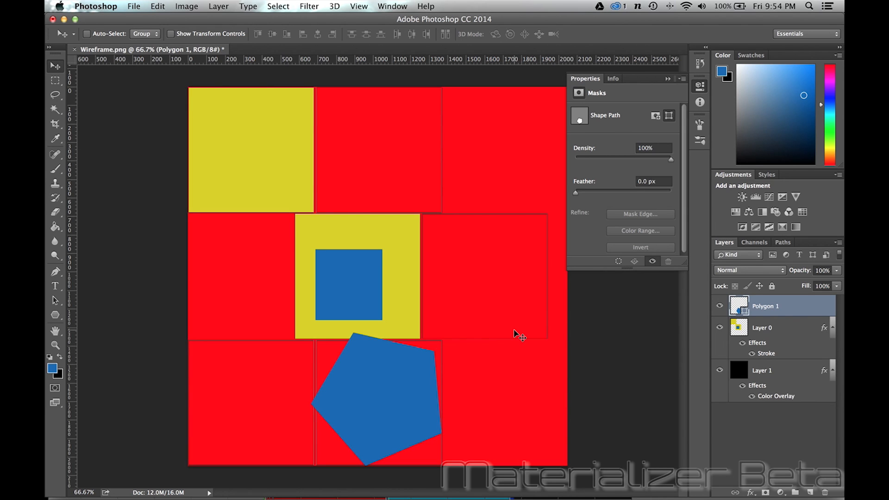
Save the image for web as Custom.png in the Cube folder on the Desktop.
key("super+alt+shift+s")
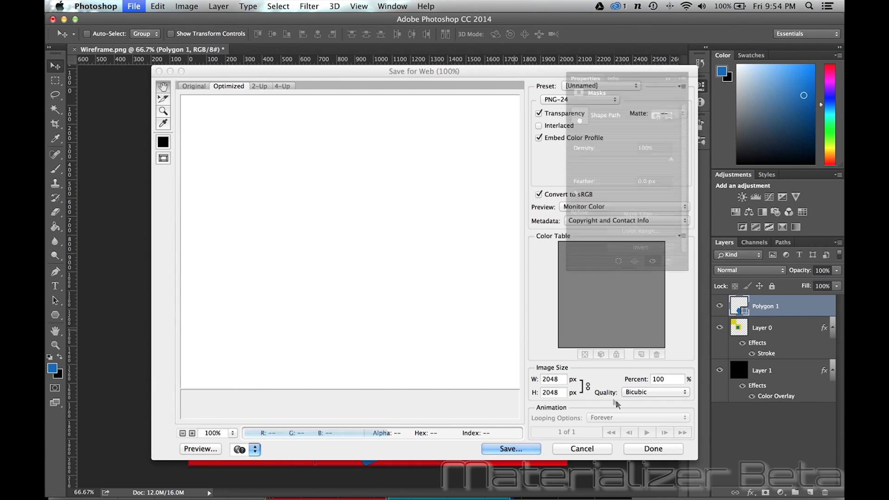
left_click(537, 449)
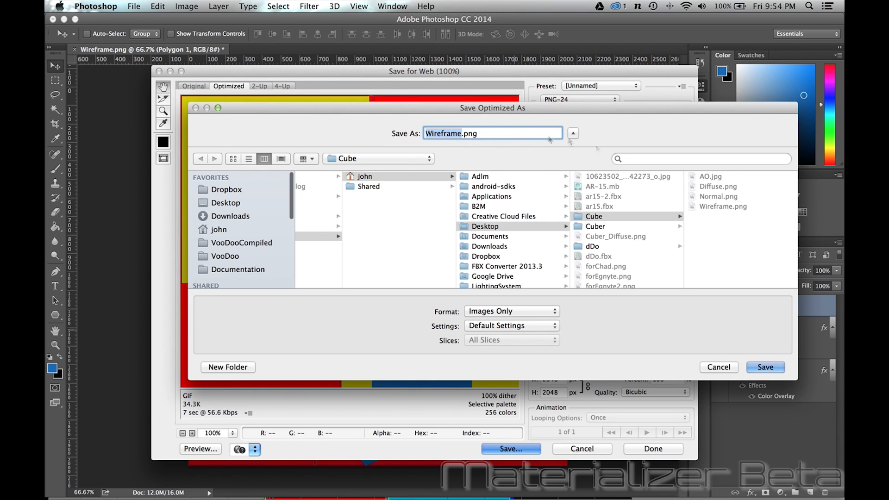
type("Custom")
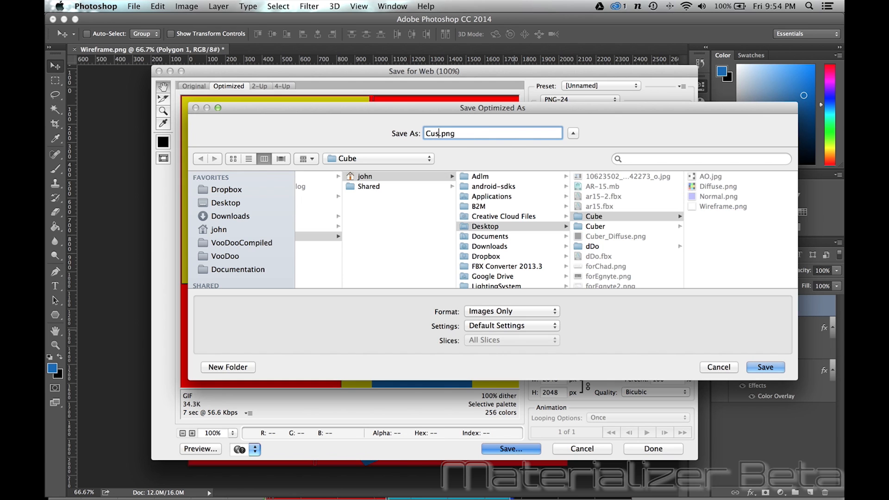
key("Return")
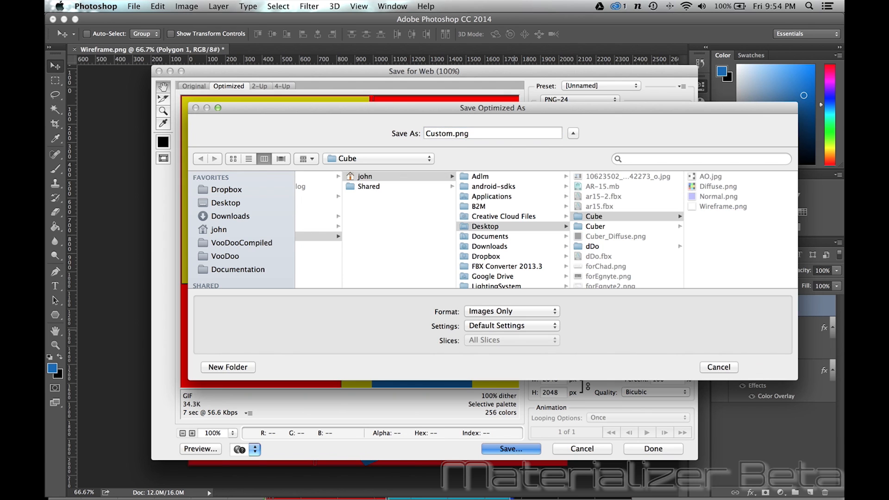
Quit Photoshop without saving the changes to Wireframe.png and preview Custom.png in the Finder's Cube folder window.
key("super+q")
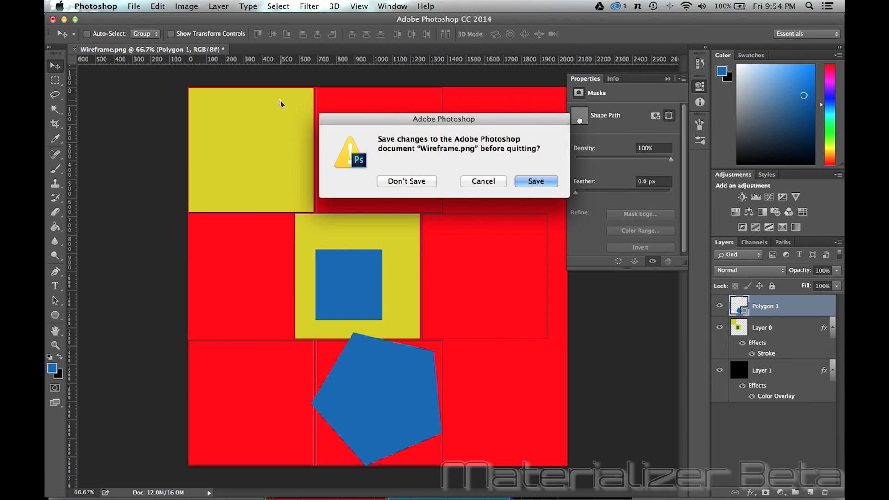
left_click(418, 184)
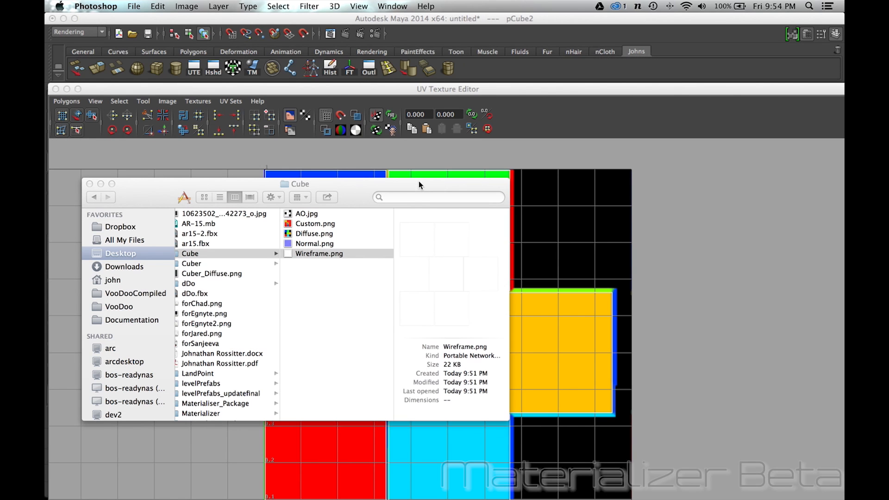
left_click(317, 224)
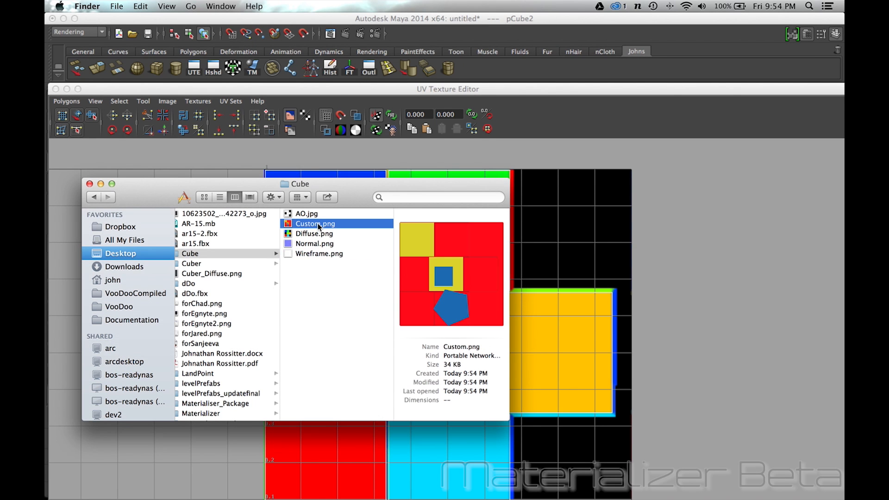
Return to Maya, close the UV Texture Editor and quit the program.
left_click(270, 157)
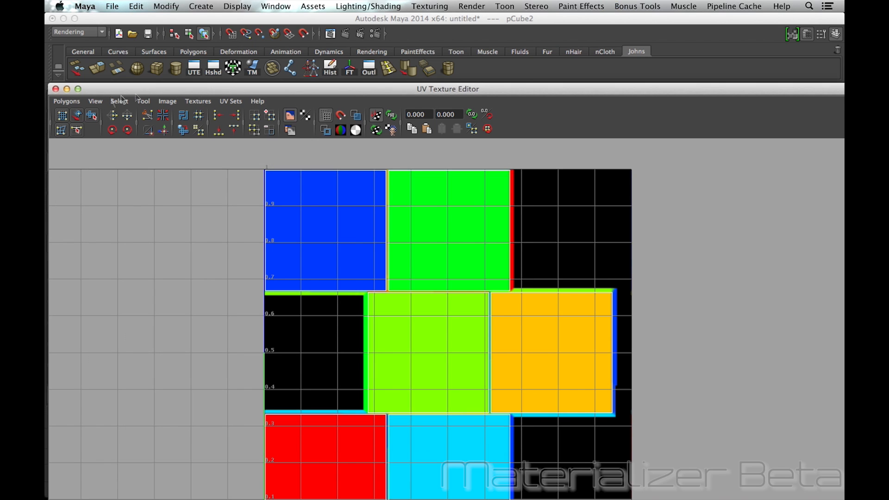
left_click(55, 89)
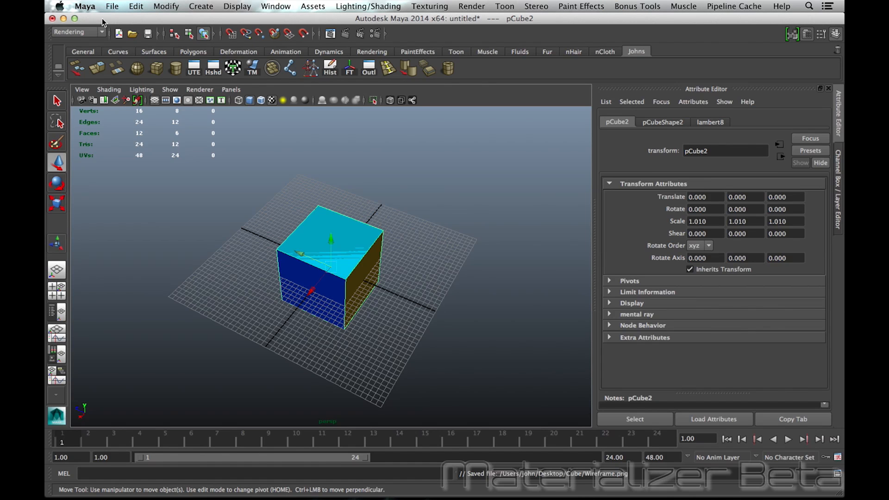
key("super+q")
left_click(452, 258)
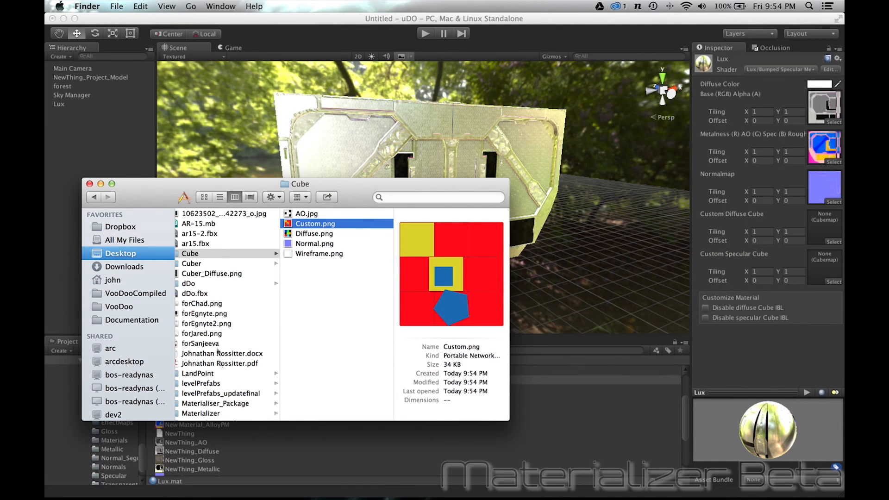
Close the Finder's Cube folder window and switch to Unity to view the textured model from another angle.
left_click(90, 184)
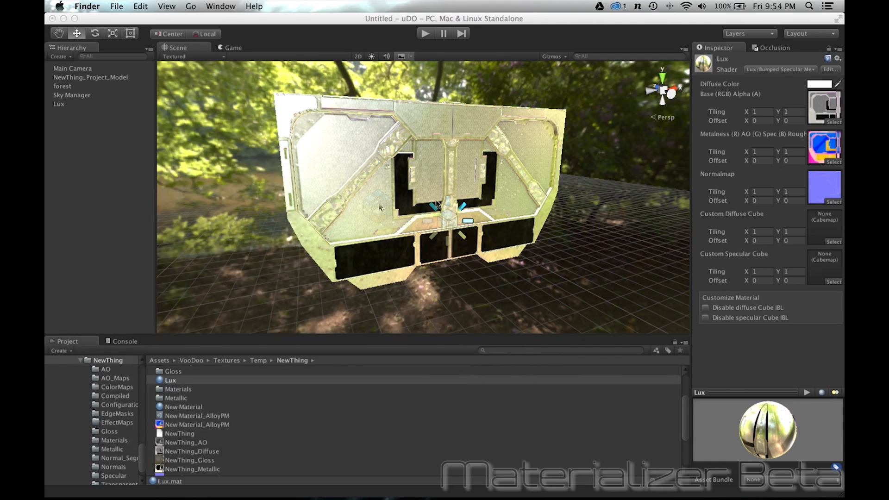
left_click(593, 229)
left_click_drag(575, 216, 672, 282, "alt")
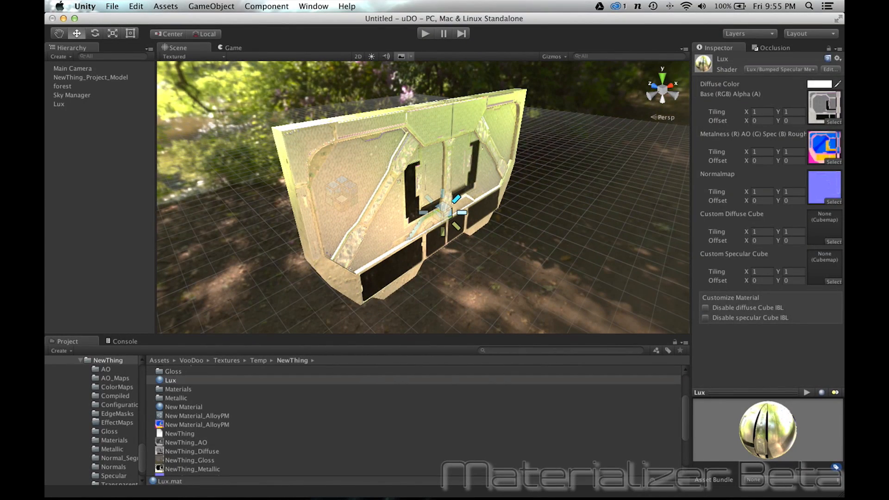